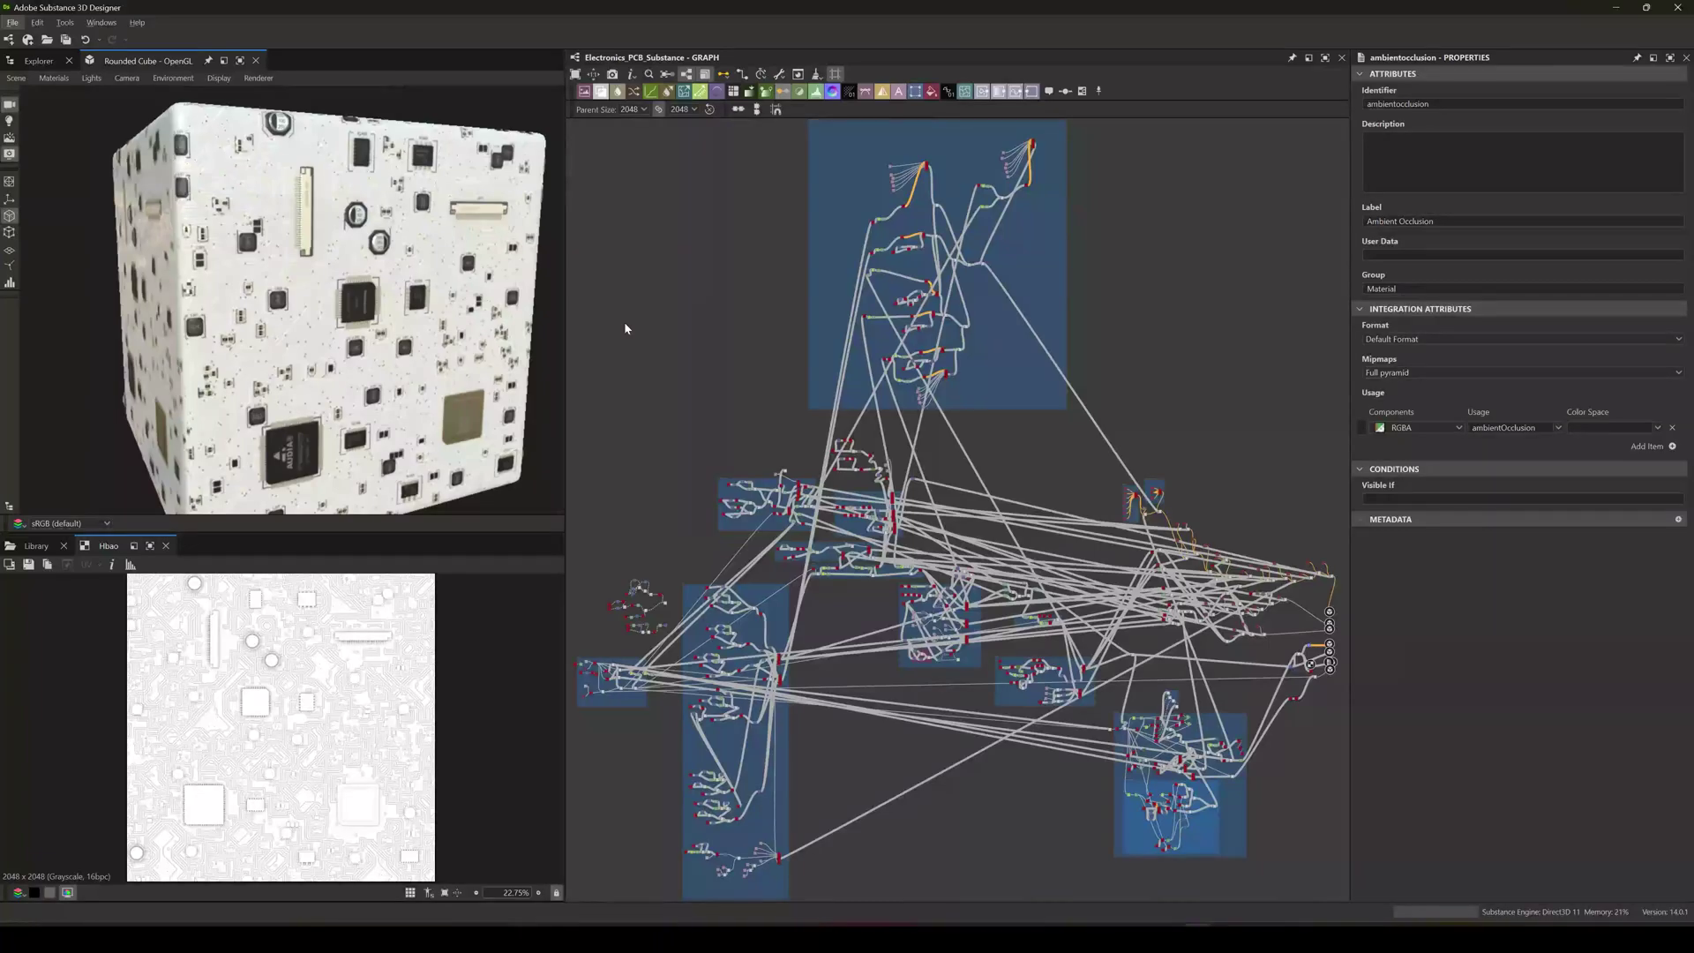
Switch to Substance Player and examine the white Electronics PCB Substance on the cube from several angles
{"action": "left_click", "coordinate": [625, 329]}
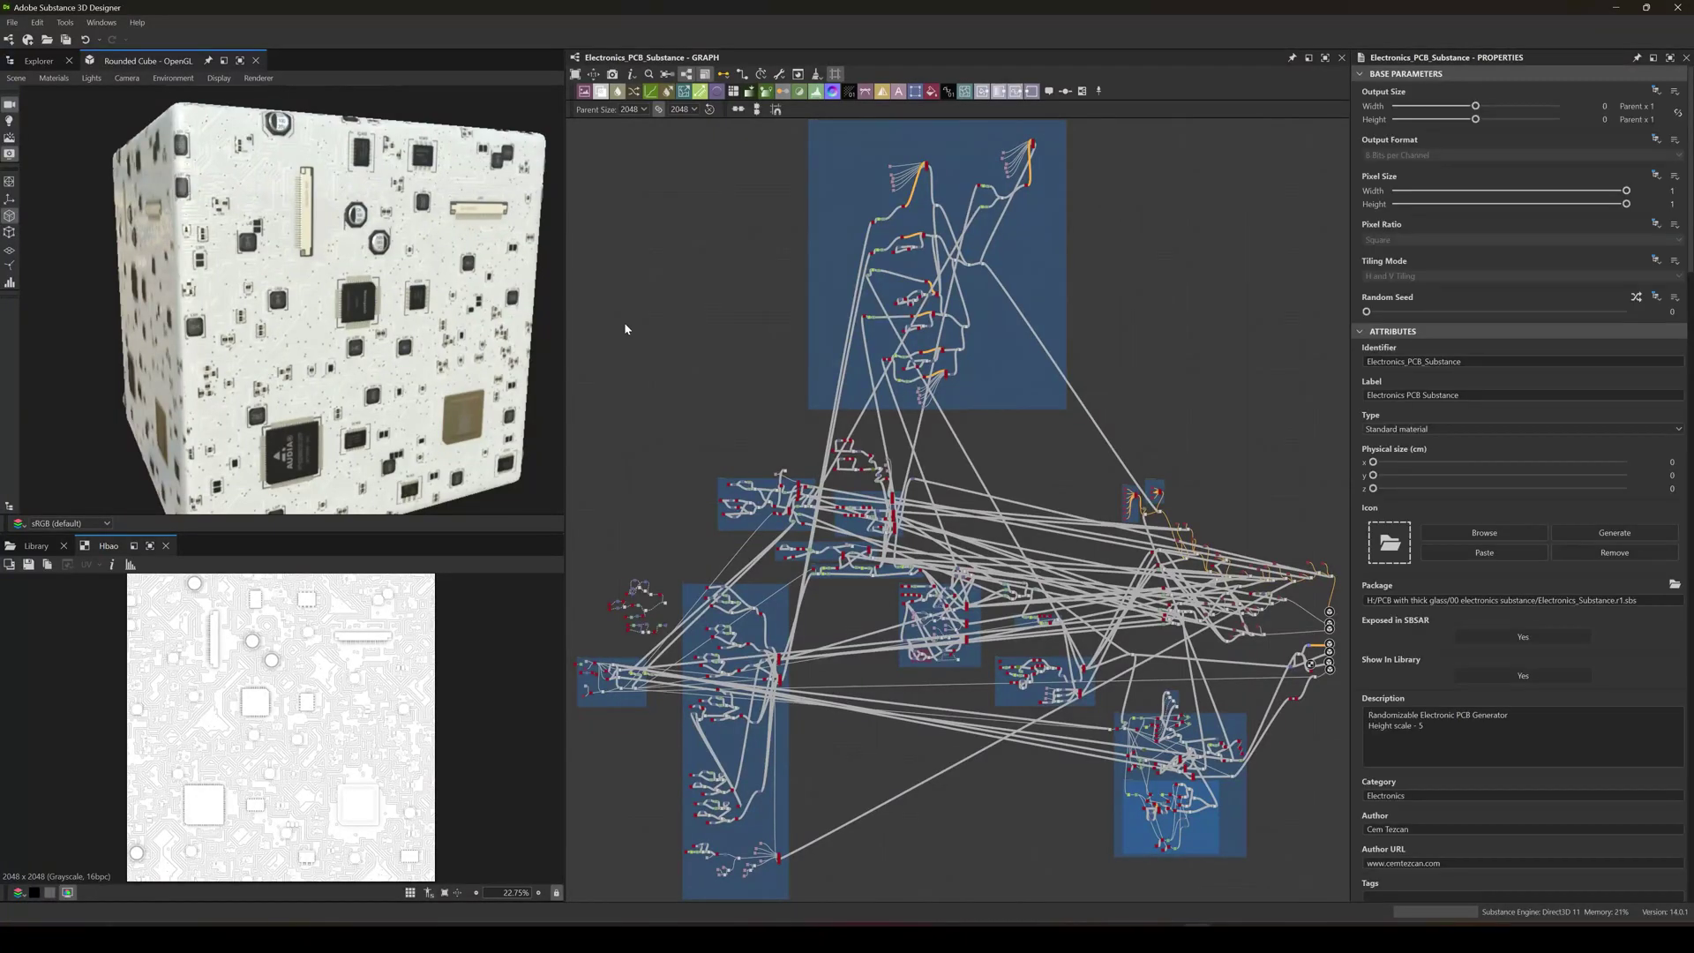
{"action": "left_click_drag", "start_coordinate": [510, 344], "coordinate": [300, 296]}
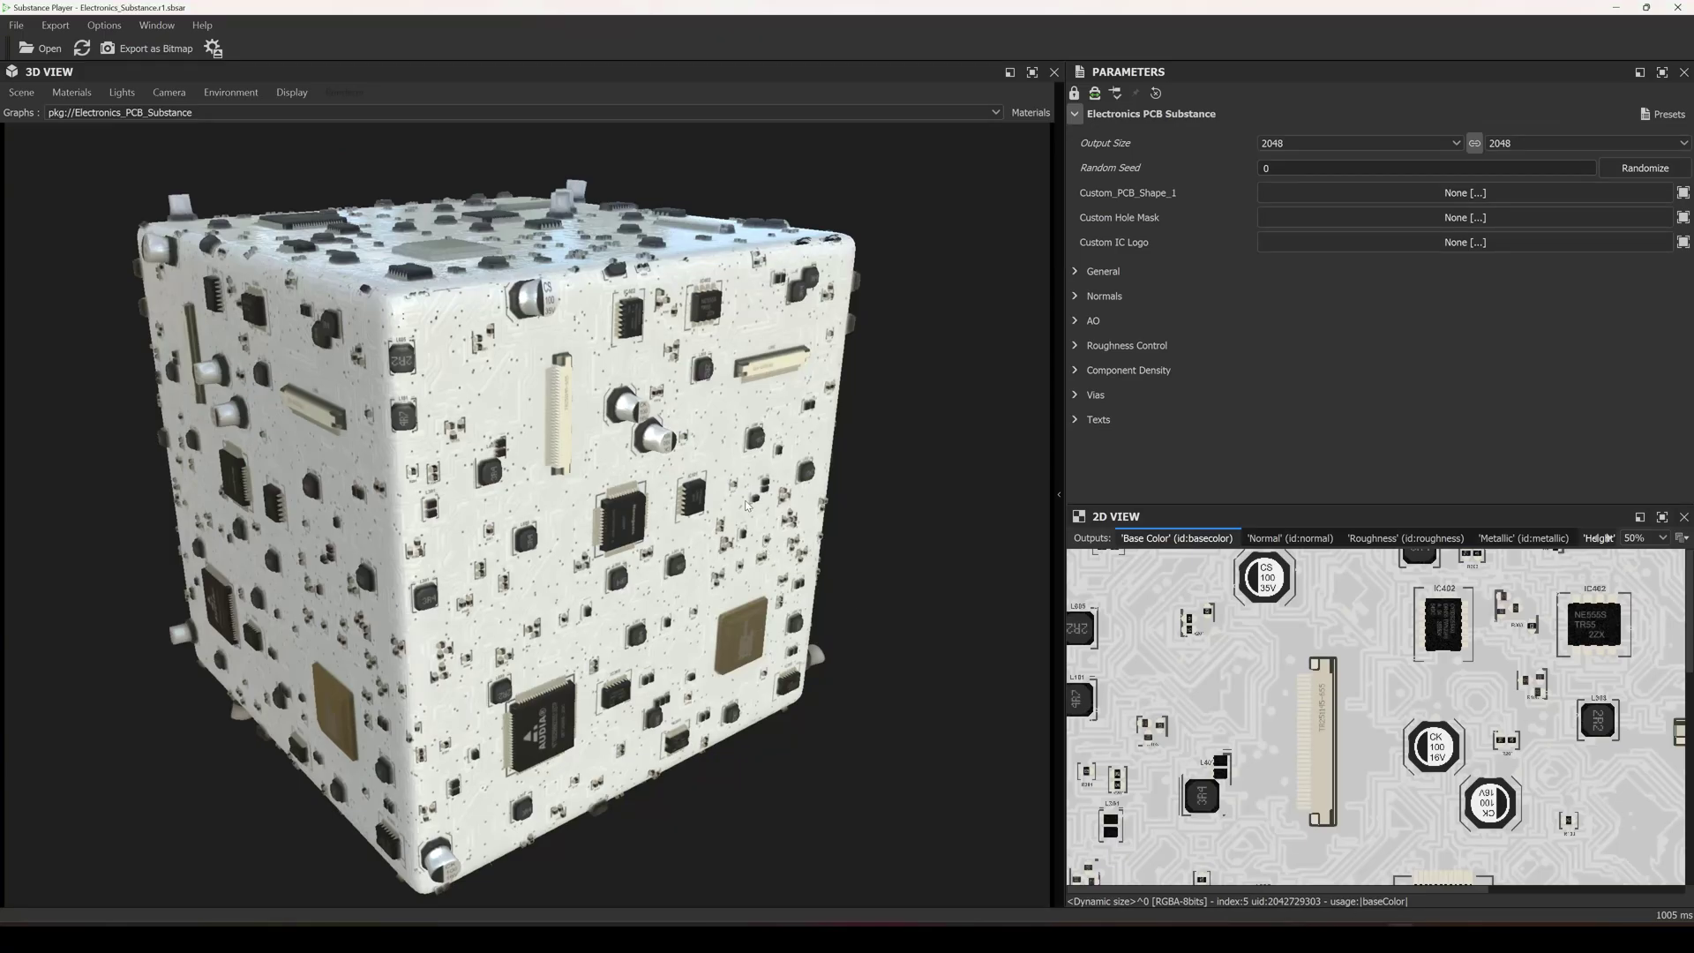
{"action": "left_click_drag", "start_coordinate": [598, 447], "coordinate": [603, 463]}
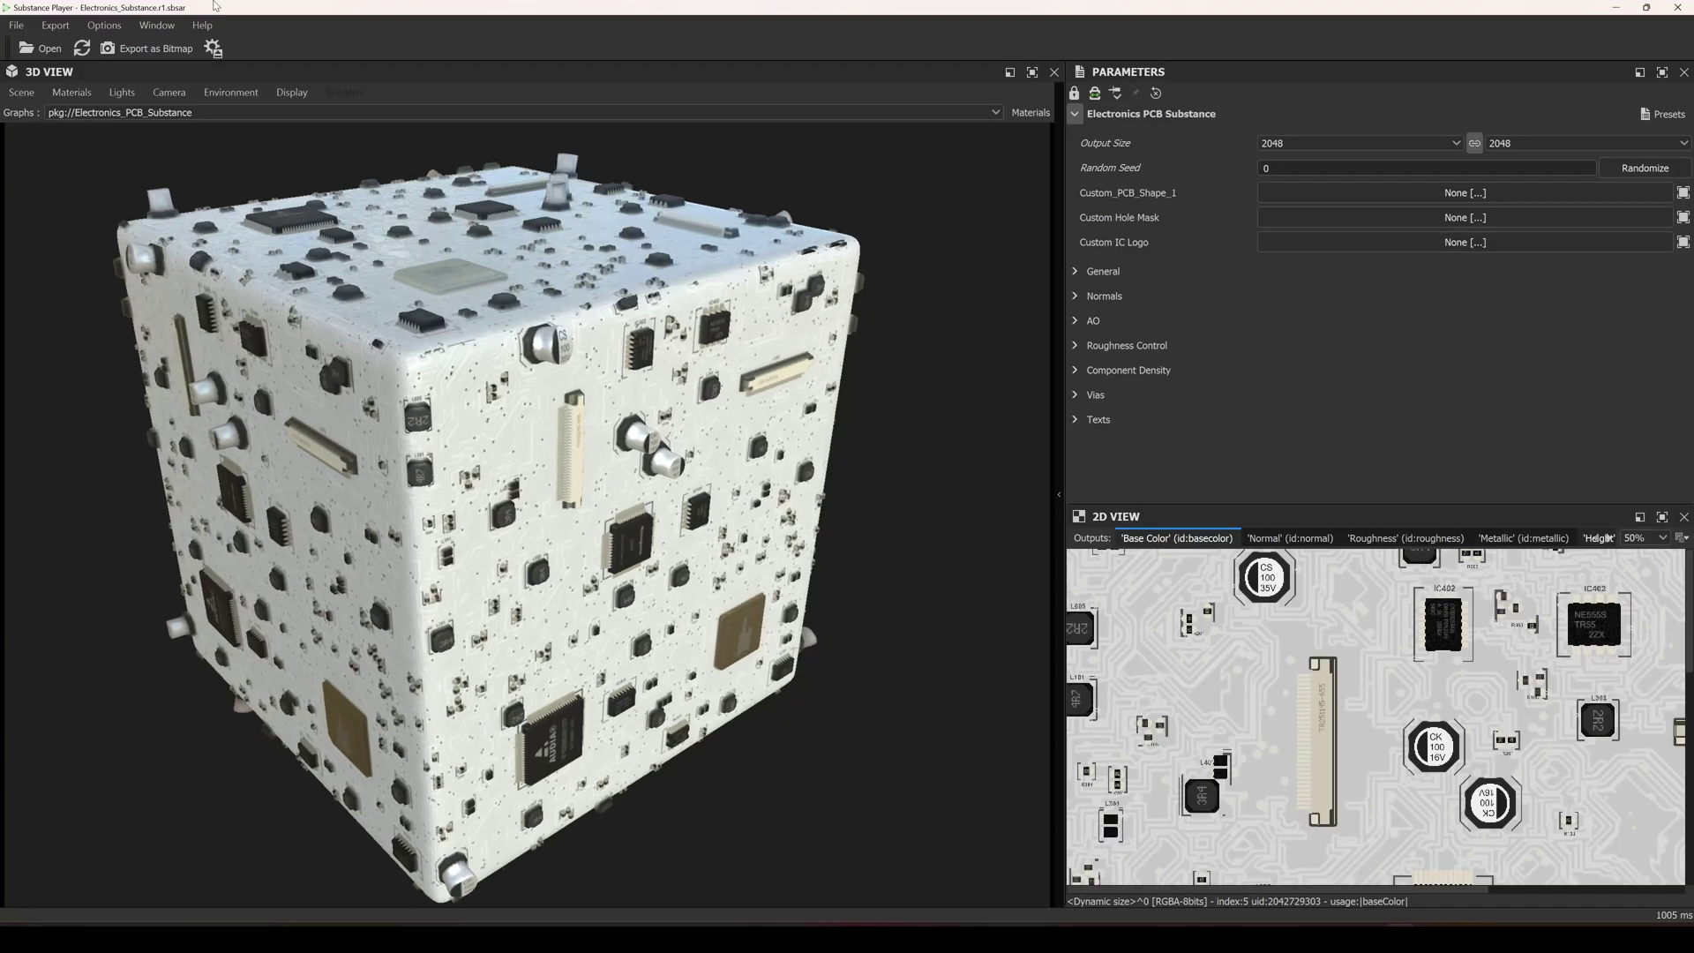
{"action": "left_click_drag", "start_coordinate": [509, 527], "coordinate": [476, 523]}
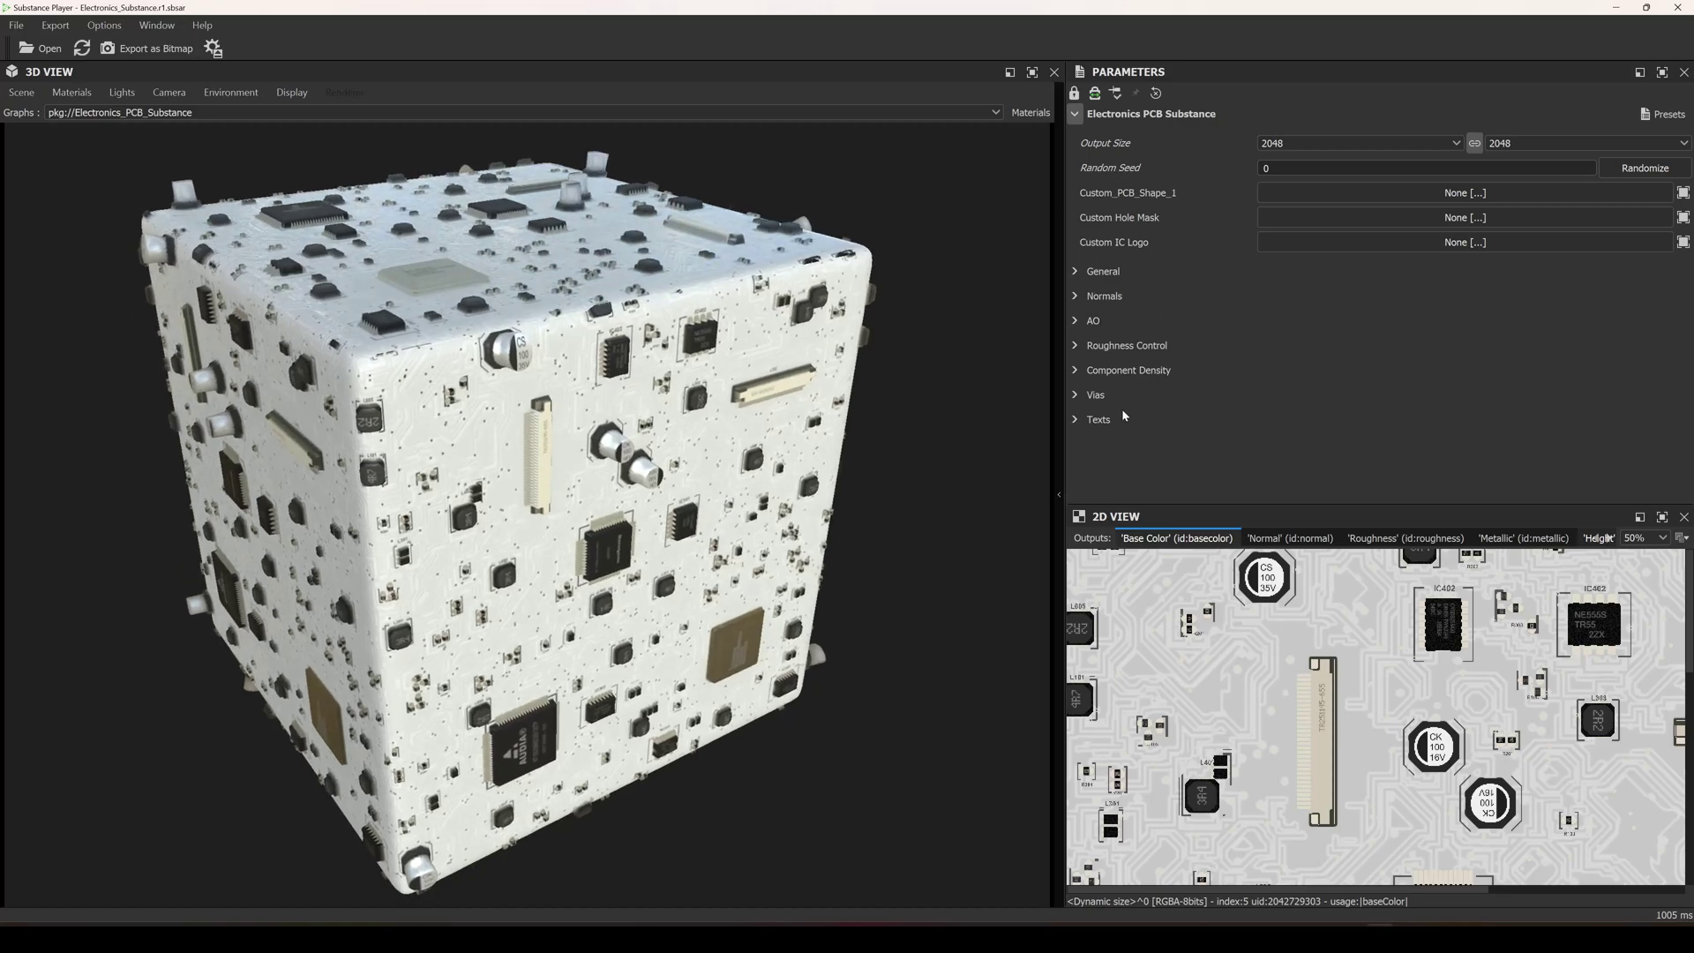
{"action": "left_click_drag", "start_coordinate": [578, 497], "coordinate": [575, 462]}
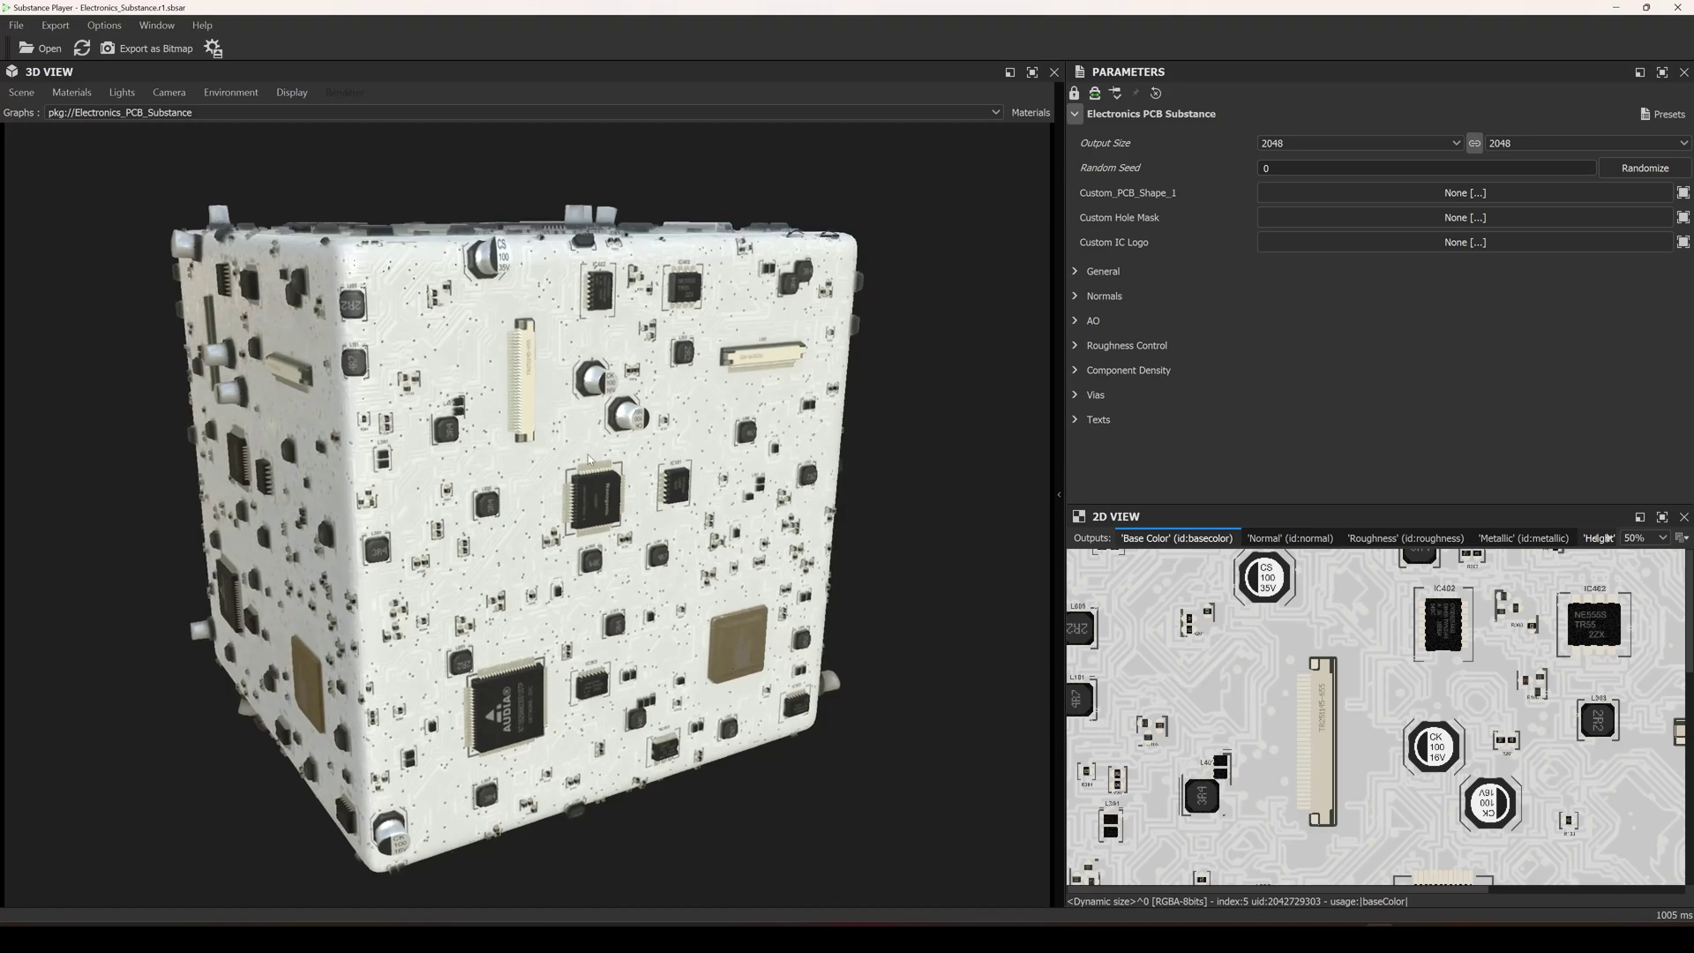
{"action": "mouse_move", "coordinate": [514, 328]}
{"action": "left_mouse_down"}
{"action": "mouse_move", "coordinate": [532, 383]}
{"action": "mouse_move", "coordinate": [527, 355]}
{"action": "left_mouse_up"}
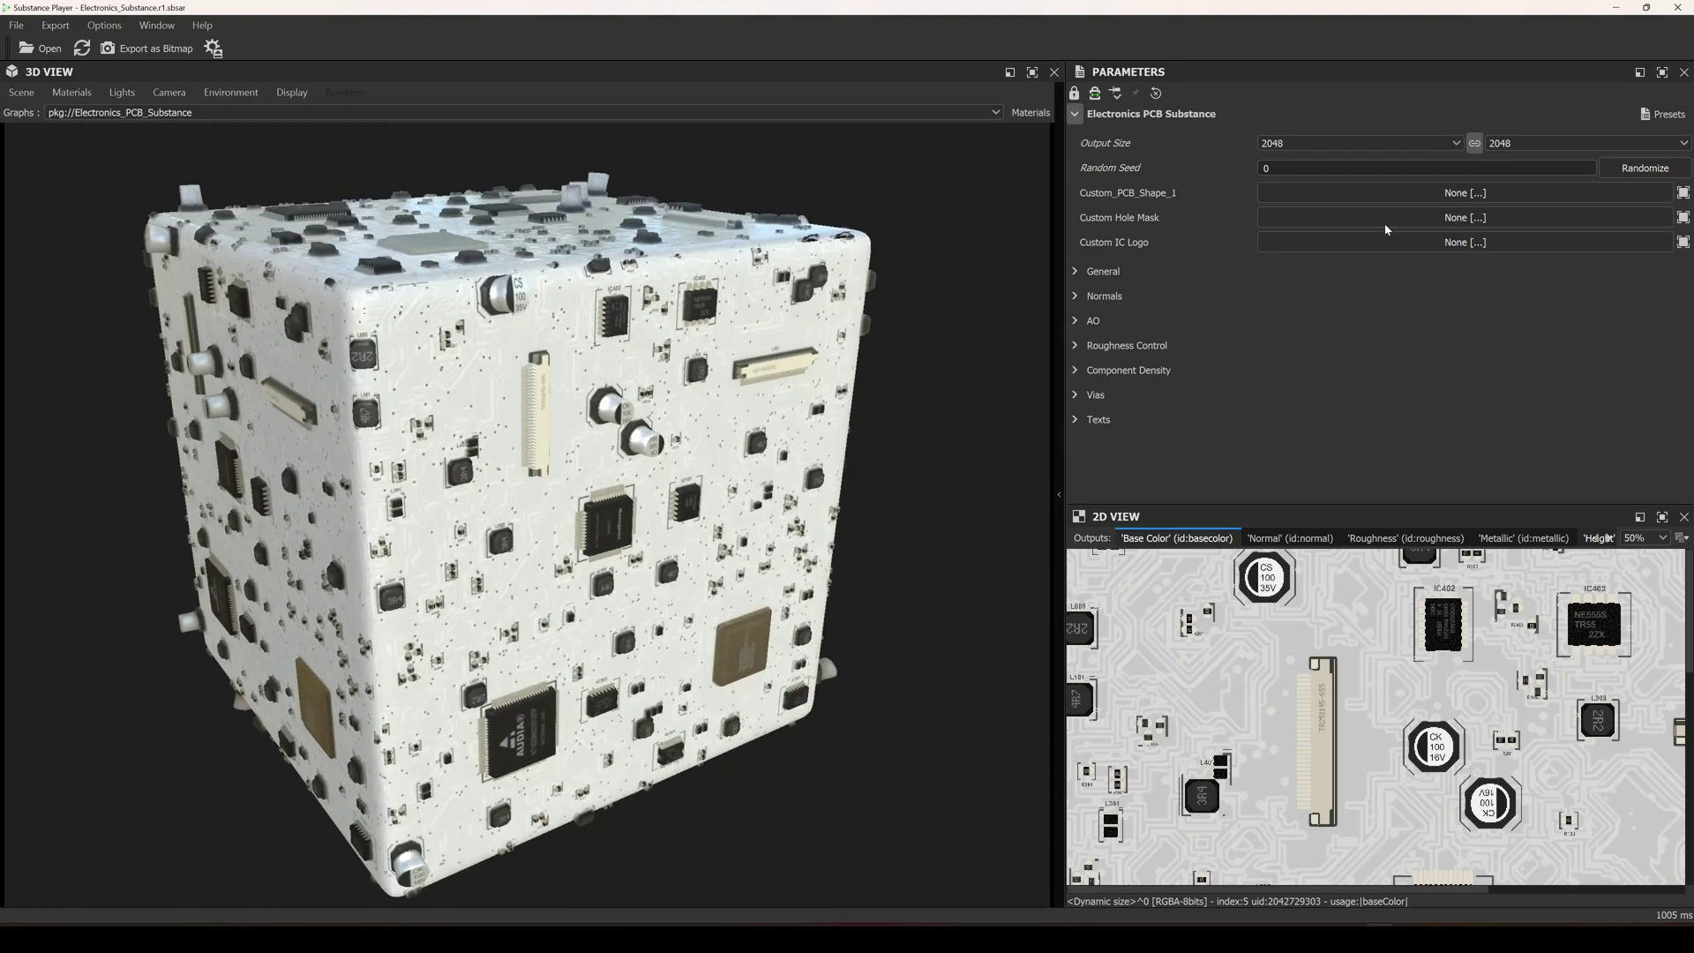
Randomize the PCB substance's random seed several times and inspect each component layout on the cube
{"action": "left_click", "coordinate": [1655, 171]}
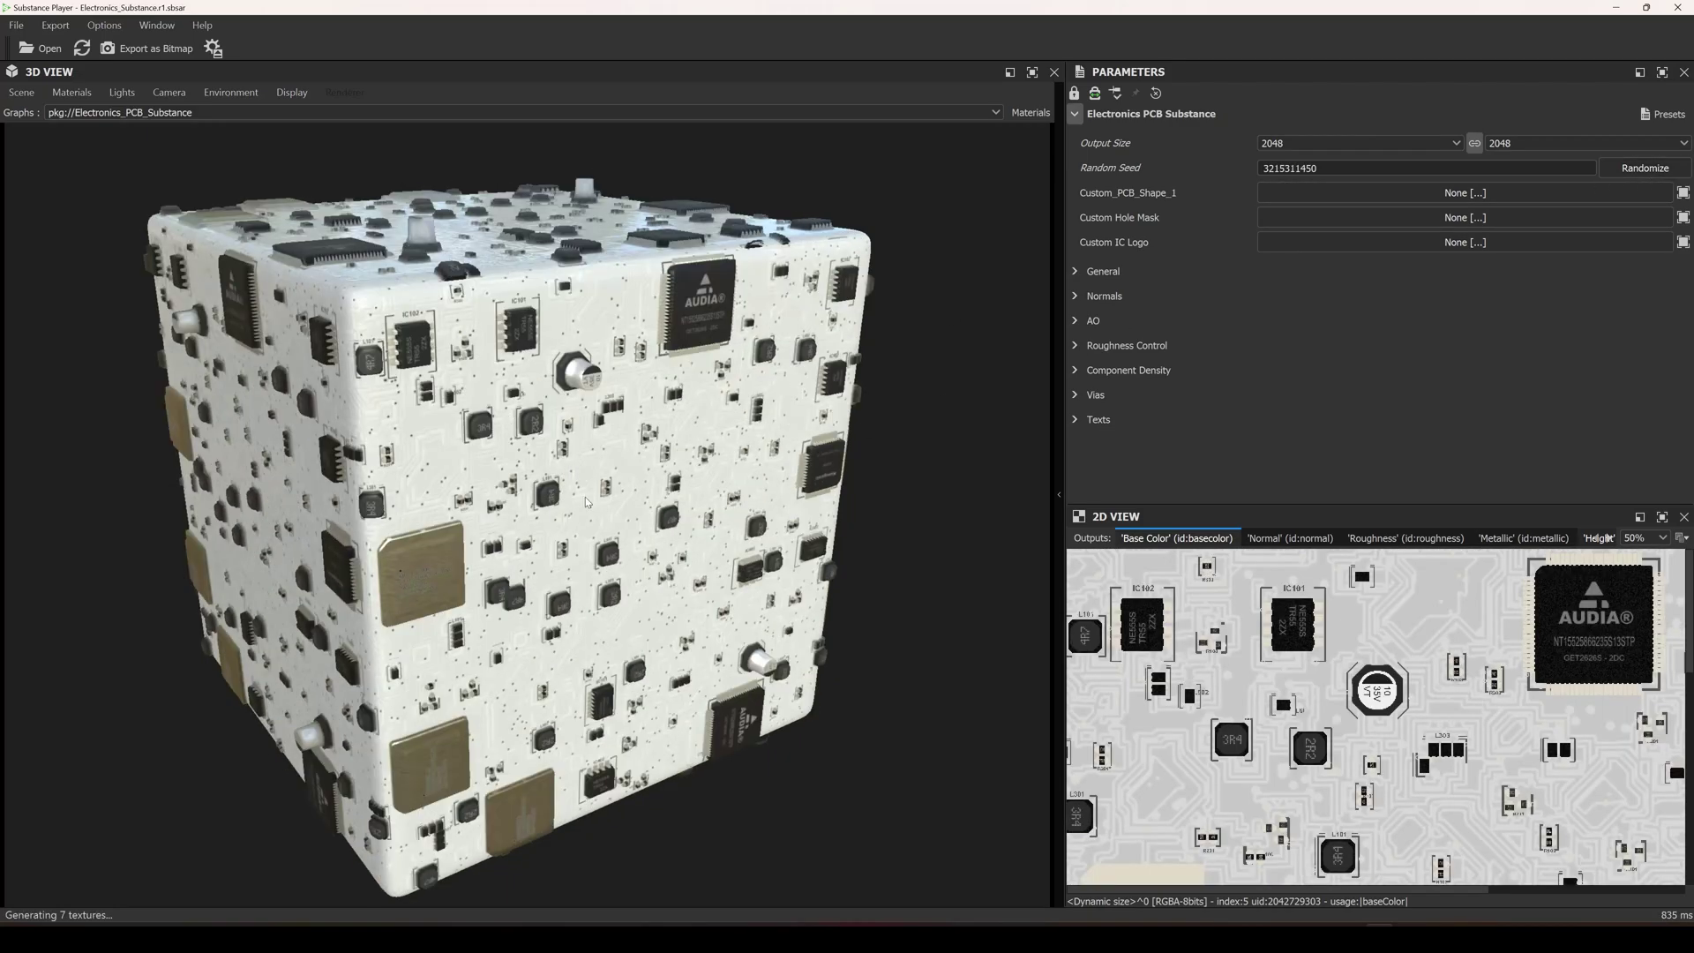
{"action": "left_click_drag", "start_coordinate": [587, 502], "coordinate": [469, 481]}
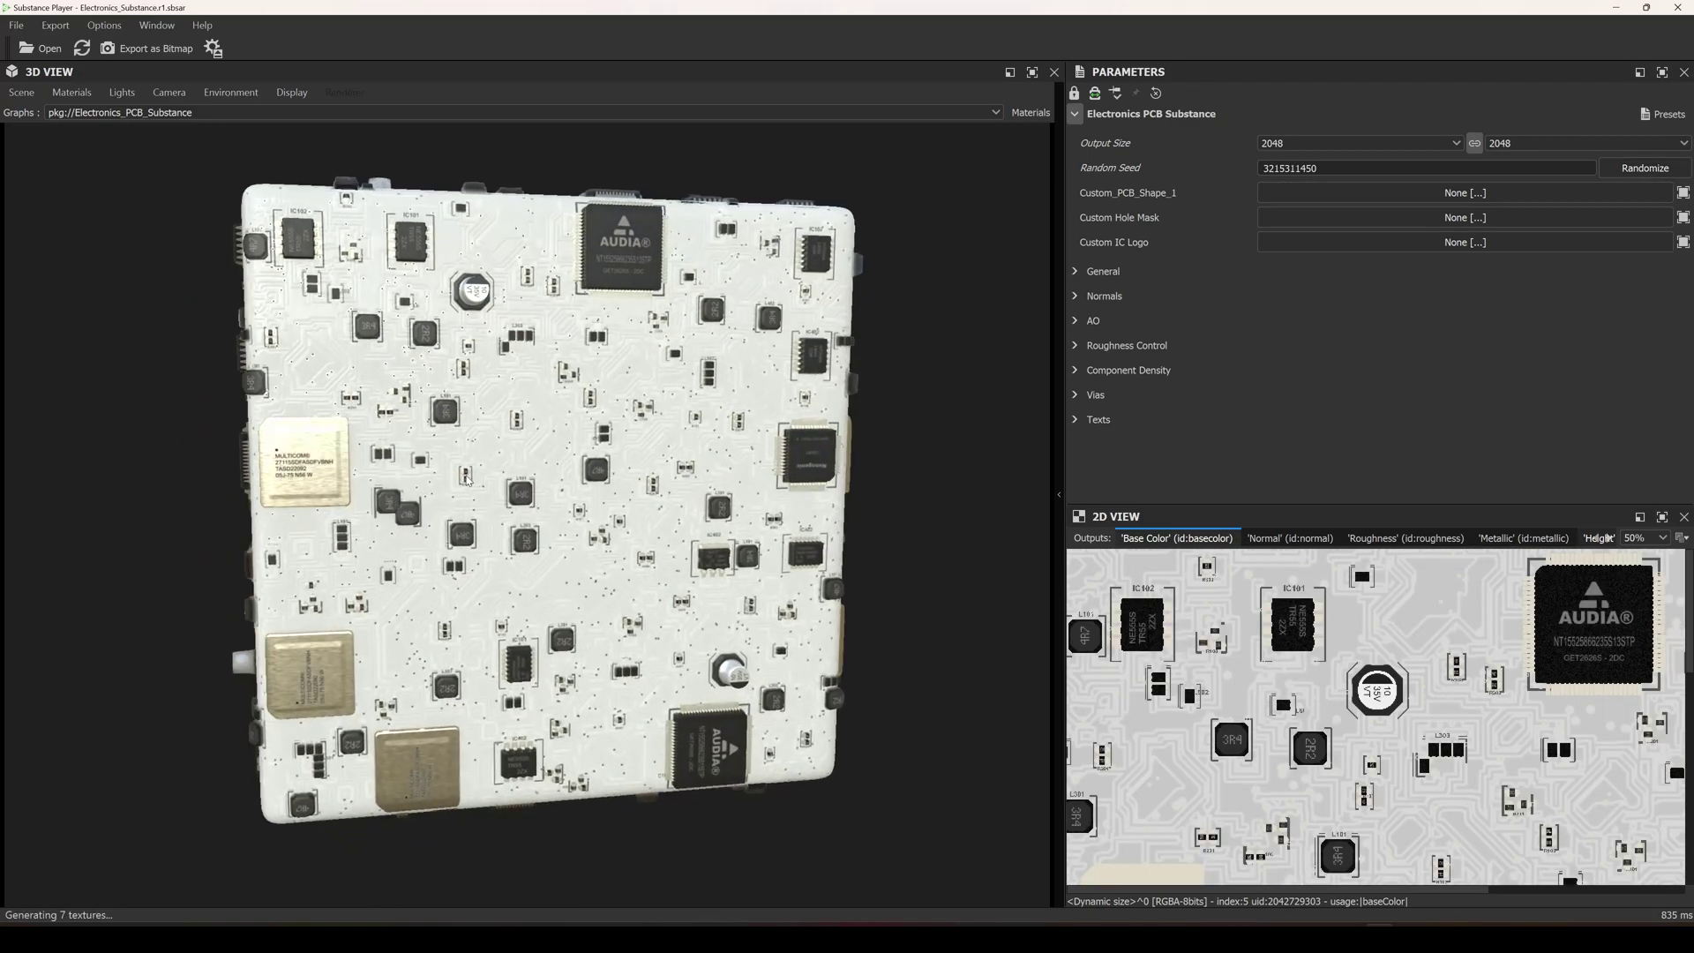
{"action": "scroll", "coordinate": [470, 481], "scroll_direction": "up", "scroll_amount": 4}
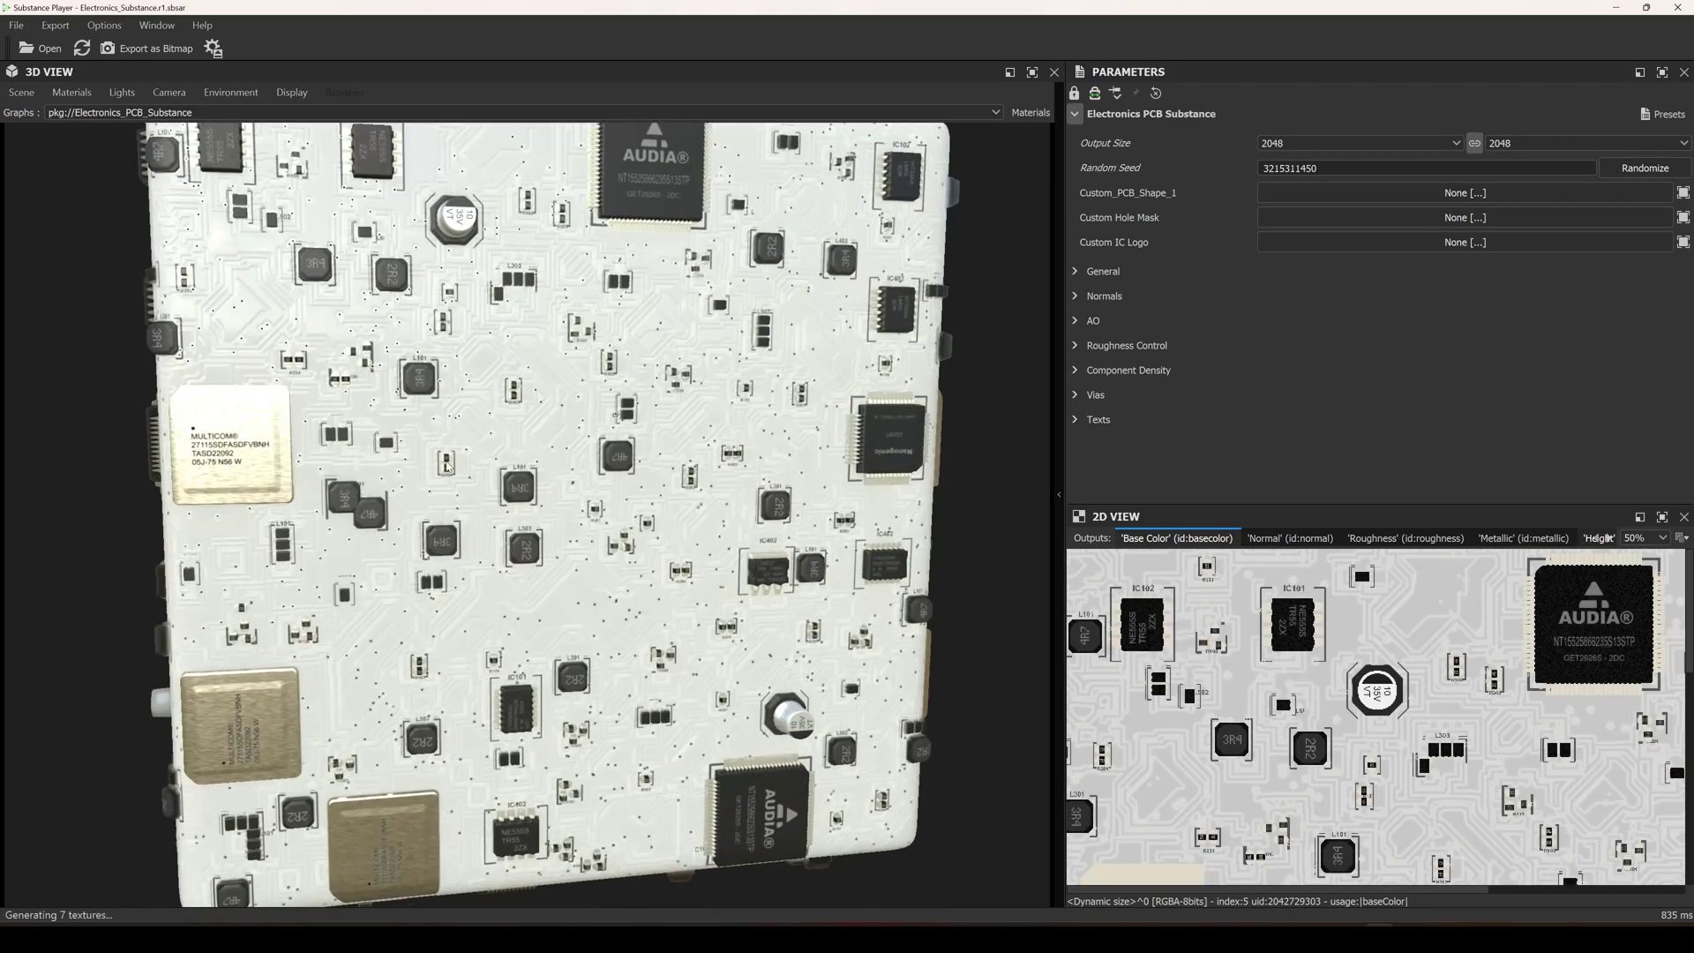
{"action": "left_click", "coordinate": [1645, 167]}
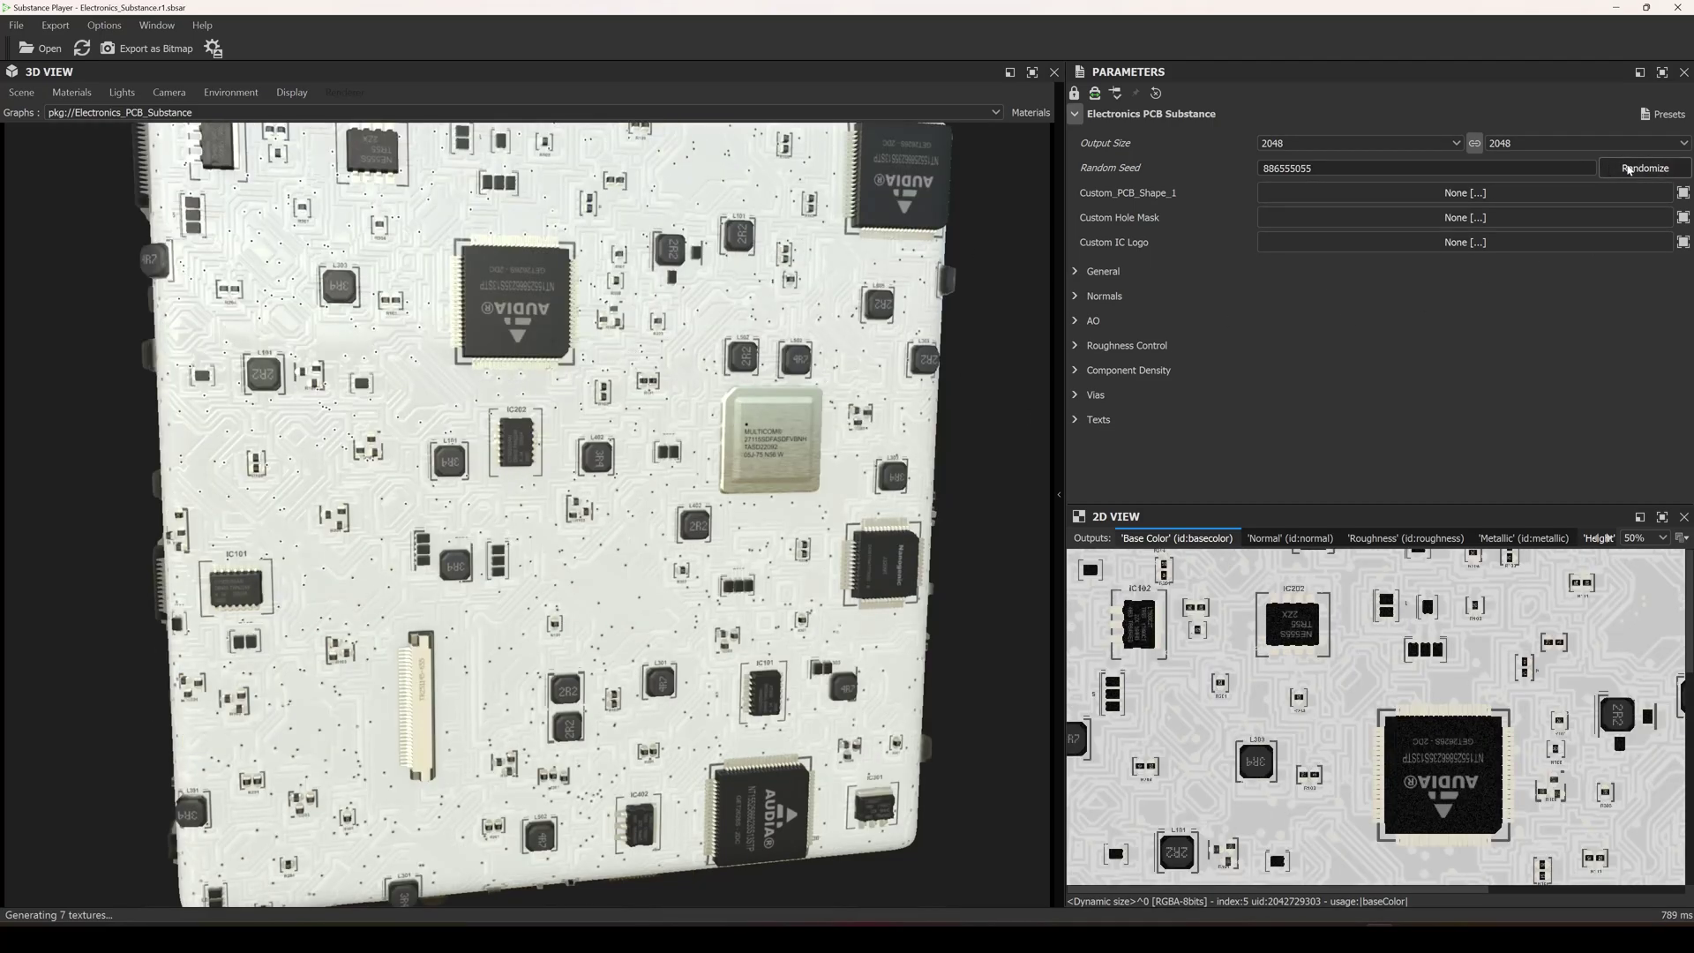
{"action": "left_click_drag", "start_coordinate": [443, 375], "coordinate": [513, 454]}
{"action": "scroll", "coordinate": [722, 290], "scroll_direction": "down", "scroll_amount": 1}
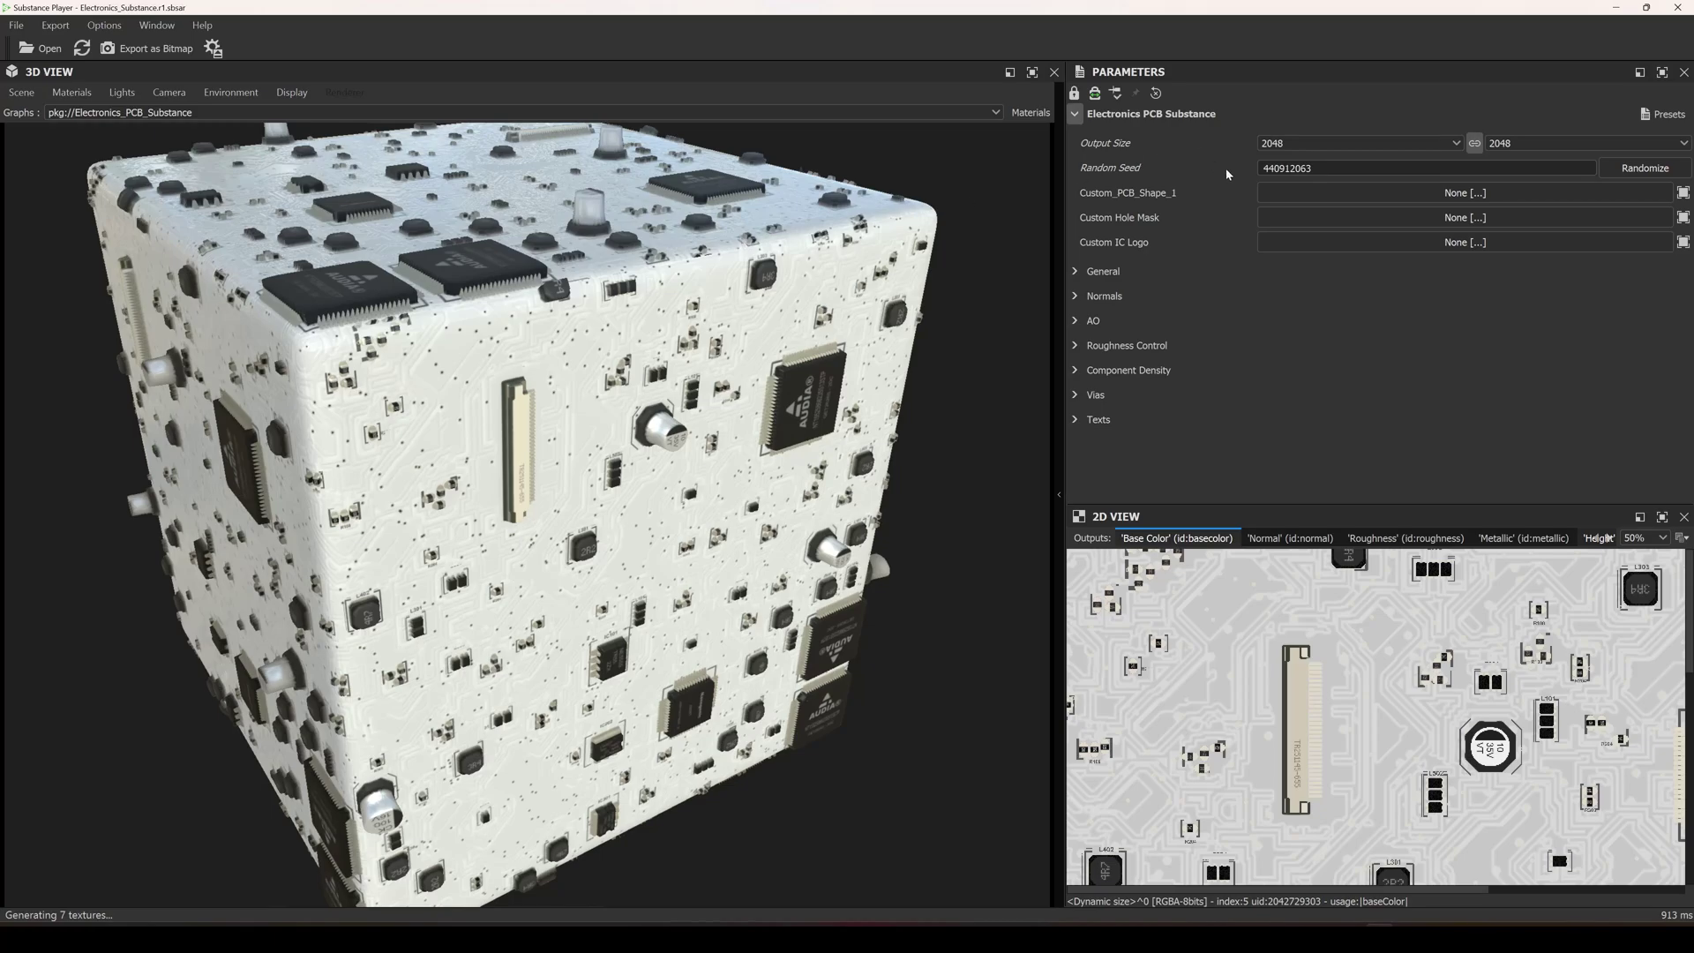
Open the default material's settings beside the 3D view and set its UV tiling to 3
{"action": "left_click_drag", "start_coordinate": [1060, 496], "coordinate": [780, 532]}
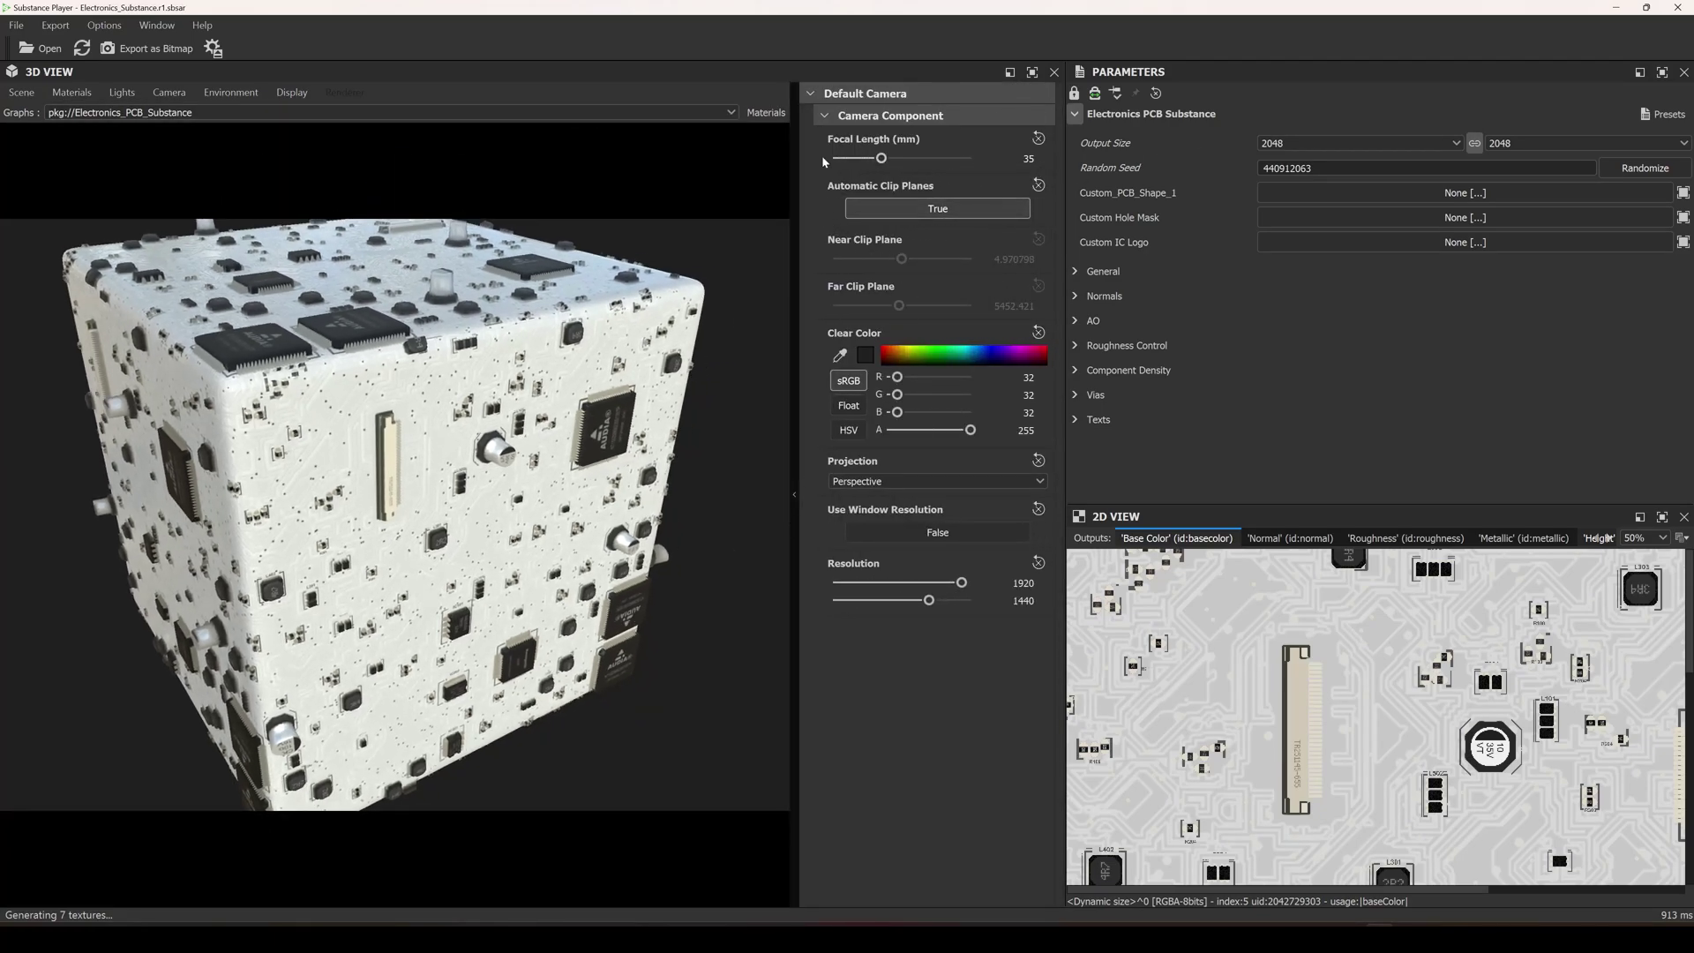
{"action": "left_click", "coordinate": [60, 95]}
{"action": "mouse_move", "coordinate": [76, 117]}
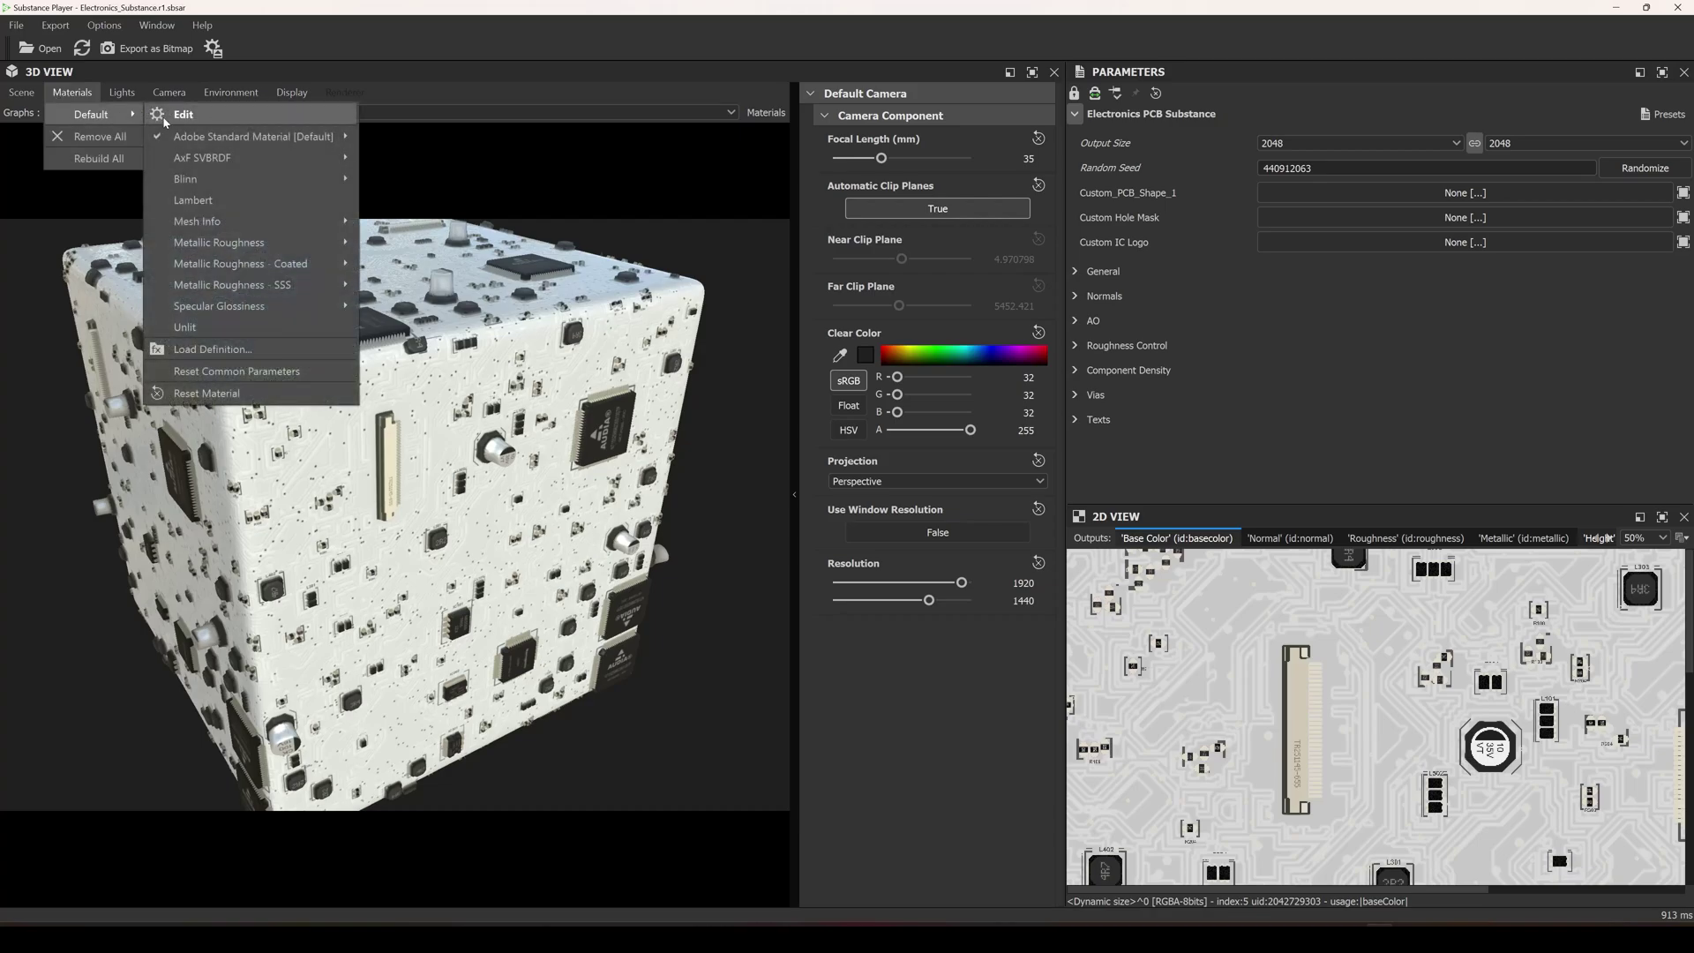
{"action": "left_click", "coordinate": [168, 118]}
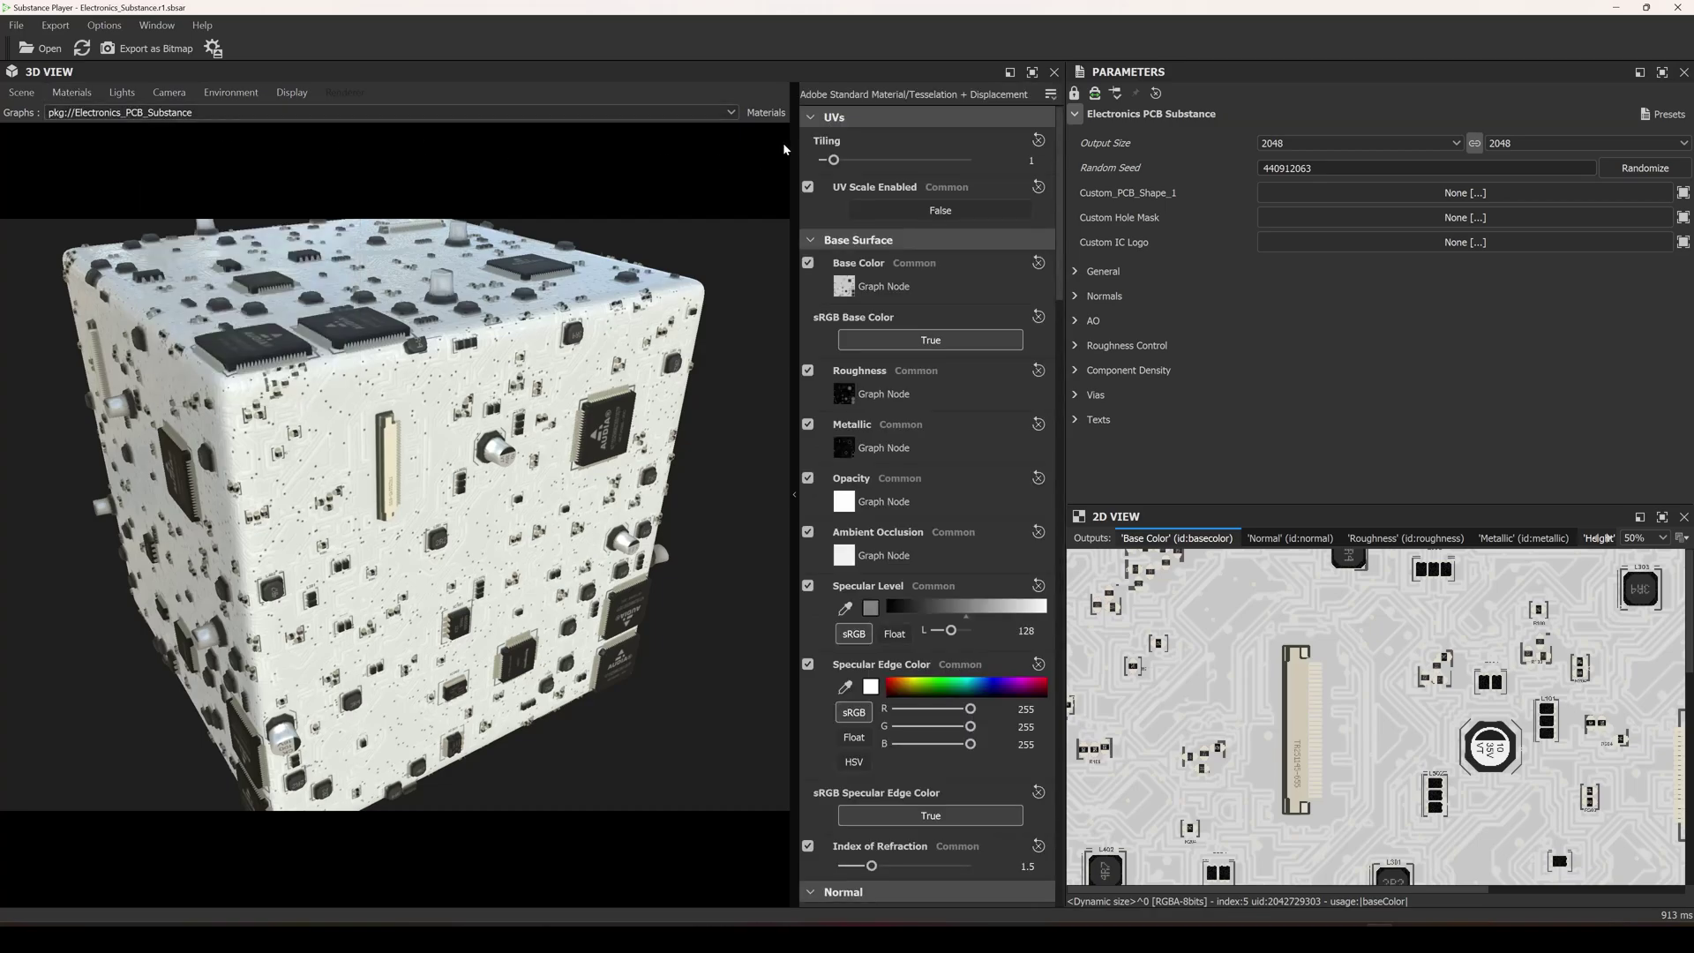
{"action": "double_click", "coordinate": [1031, 160]}
{"action": "type", "text": "3"}
{"action": "key", "text": "Return"}
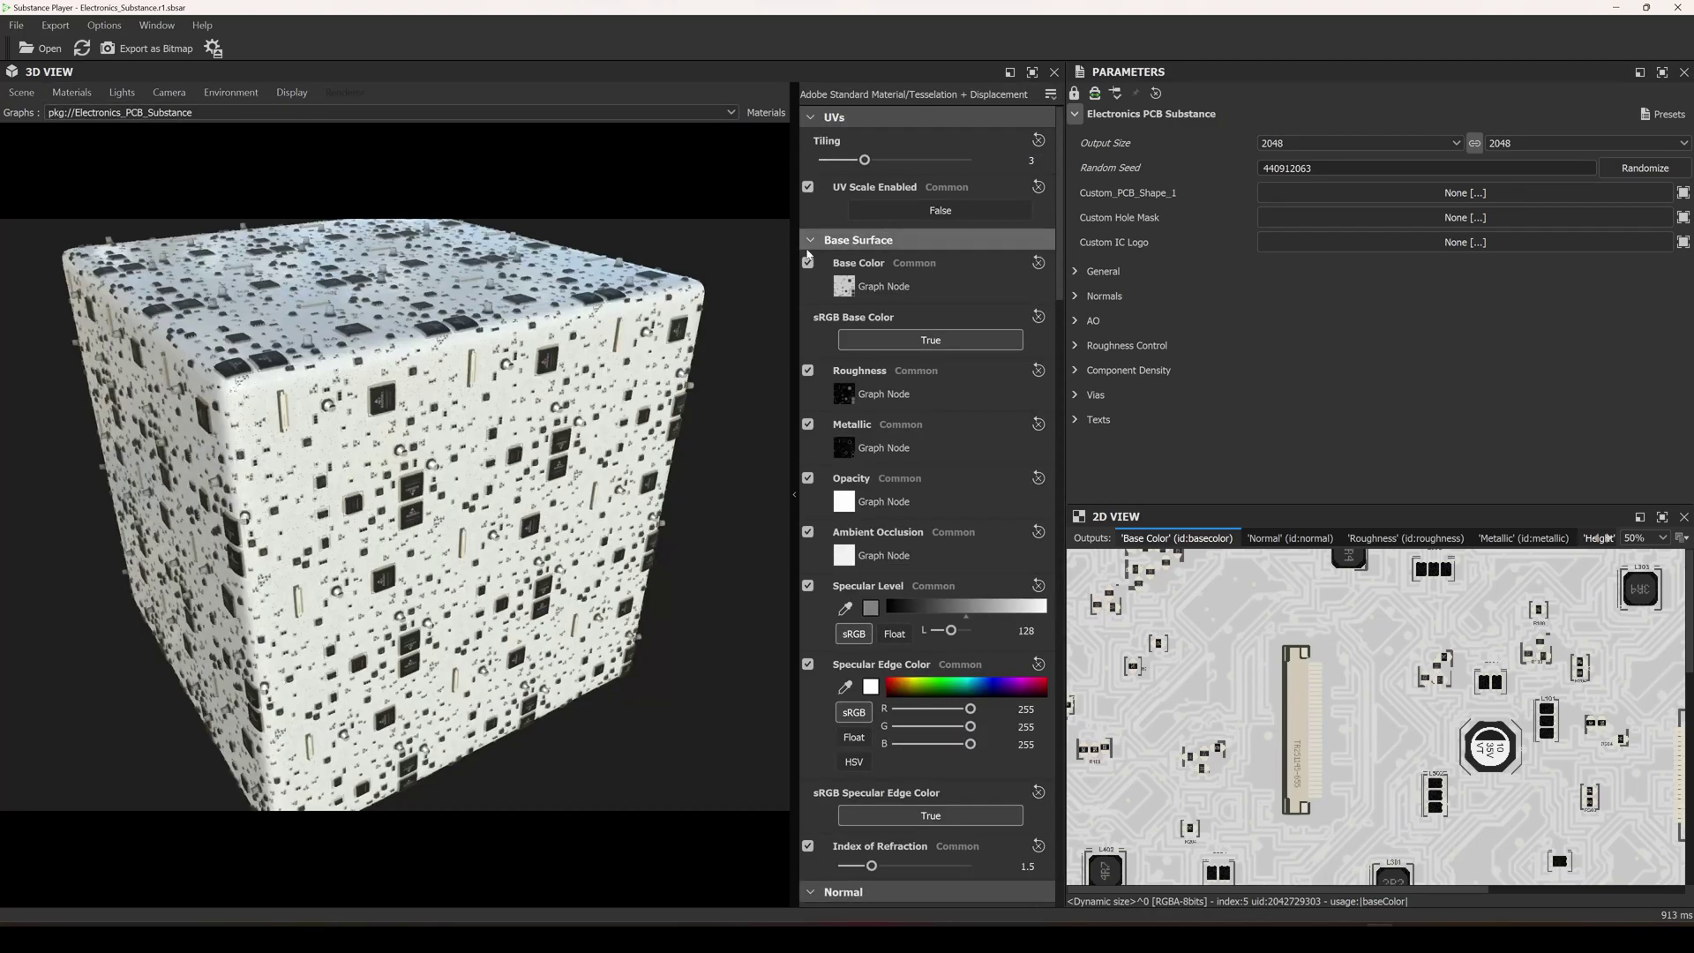
Inspect the tiled circuit pattern up close and set the material's UV tiling back to 1
{"action": "left_click_drag", "start_coordinate": [465, 447], "coordinate": [358, 401]}
{"action": "right_click_drag", "start_coordinate": [357, 402], "coordinate": [360, 644]}
{"action": "left_click_drag", "start_coordinate": [360, 644], "coordinate": [423, 582]}
{"action": "right_click_drag", "start_coordinate": [424, 582], "coordinate": [505, 640]}
{"action": "left_click_drag", "start_coordinate": [508, 640], "coordinate": [481, 587]}
{"action": "right_click_drag", "start_coordinate": [481, 587], "coordinate": [432, 472]}
{"action": "double_click", "coordinate": [1031, 161]}
{"action": "type", "text": "1"}
{"action": "key", "text": "Return"}
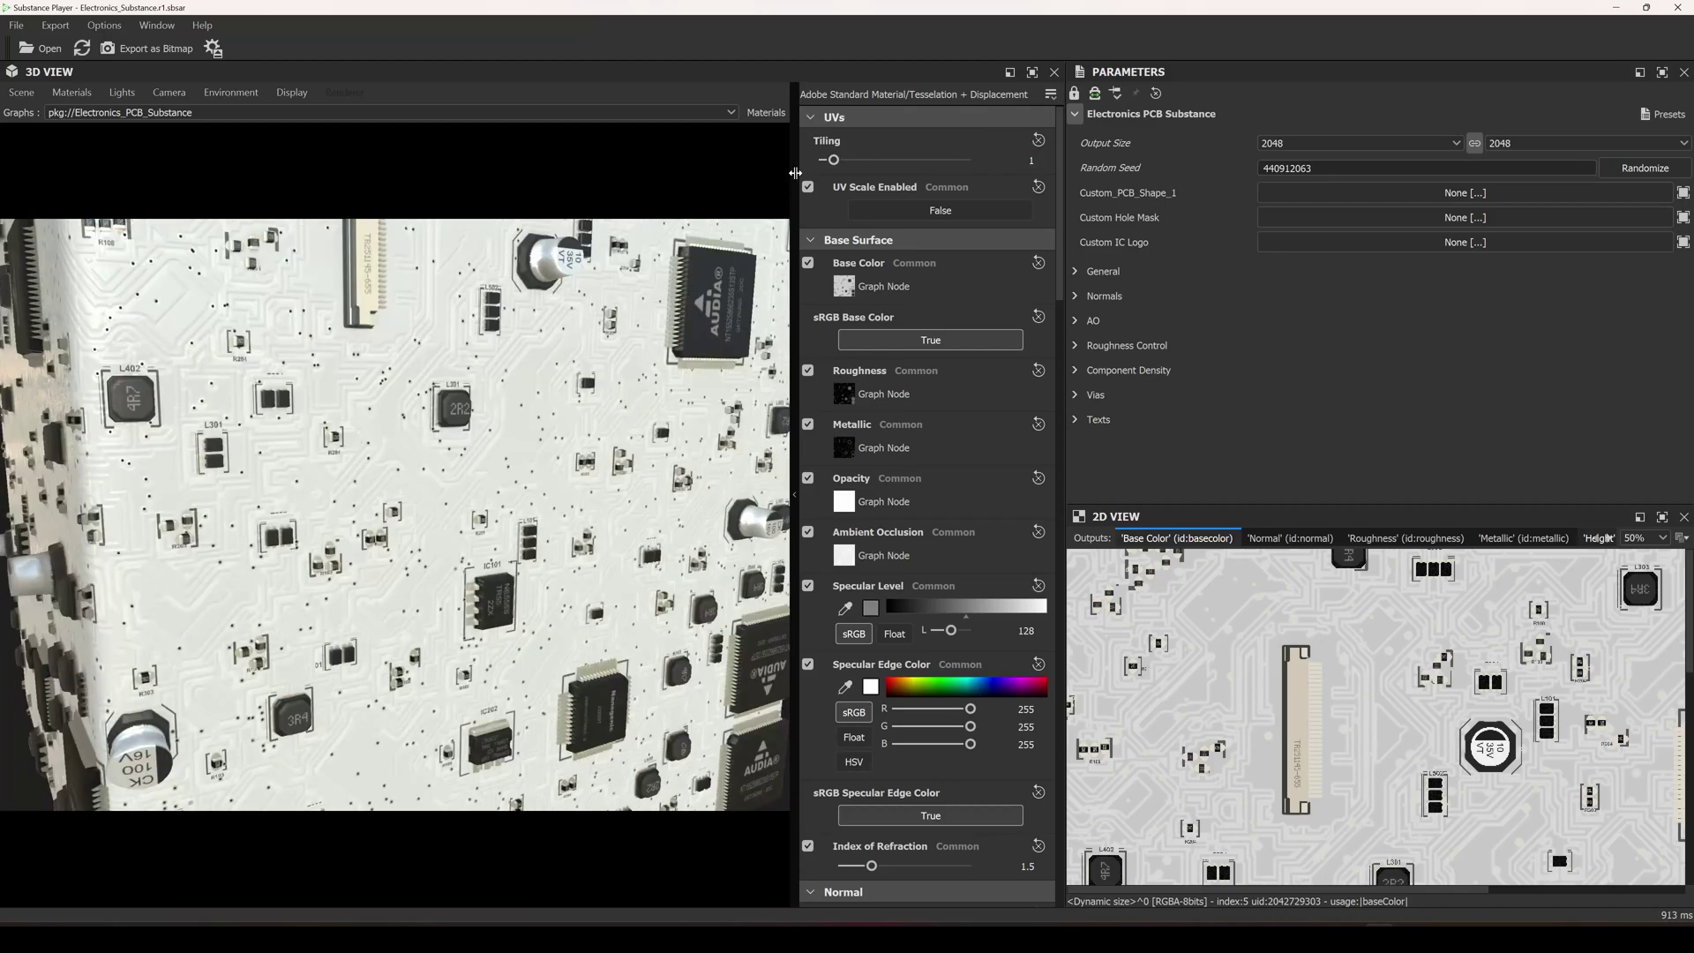
Hide the material settings beside the 3D view and frame the cube again
{"action": "left_click_drag", "start_coordinate": [1036, 478], "coordinate": [1093, 496]}
{"action": "scroll", "coordinate": [708, 455], "scroll_direction": "down", "scroll_amount": 3}
{"action": "left_click_drag", "start_coordinate": [680, 456], "coordinate": [675, 494]}
{"action": "scroll", "coordinate": [676, 489], "scroll_direction": "down", "scroll_amount": 2}
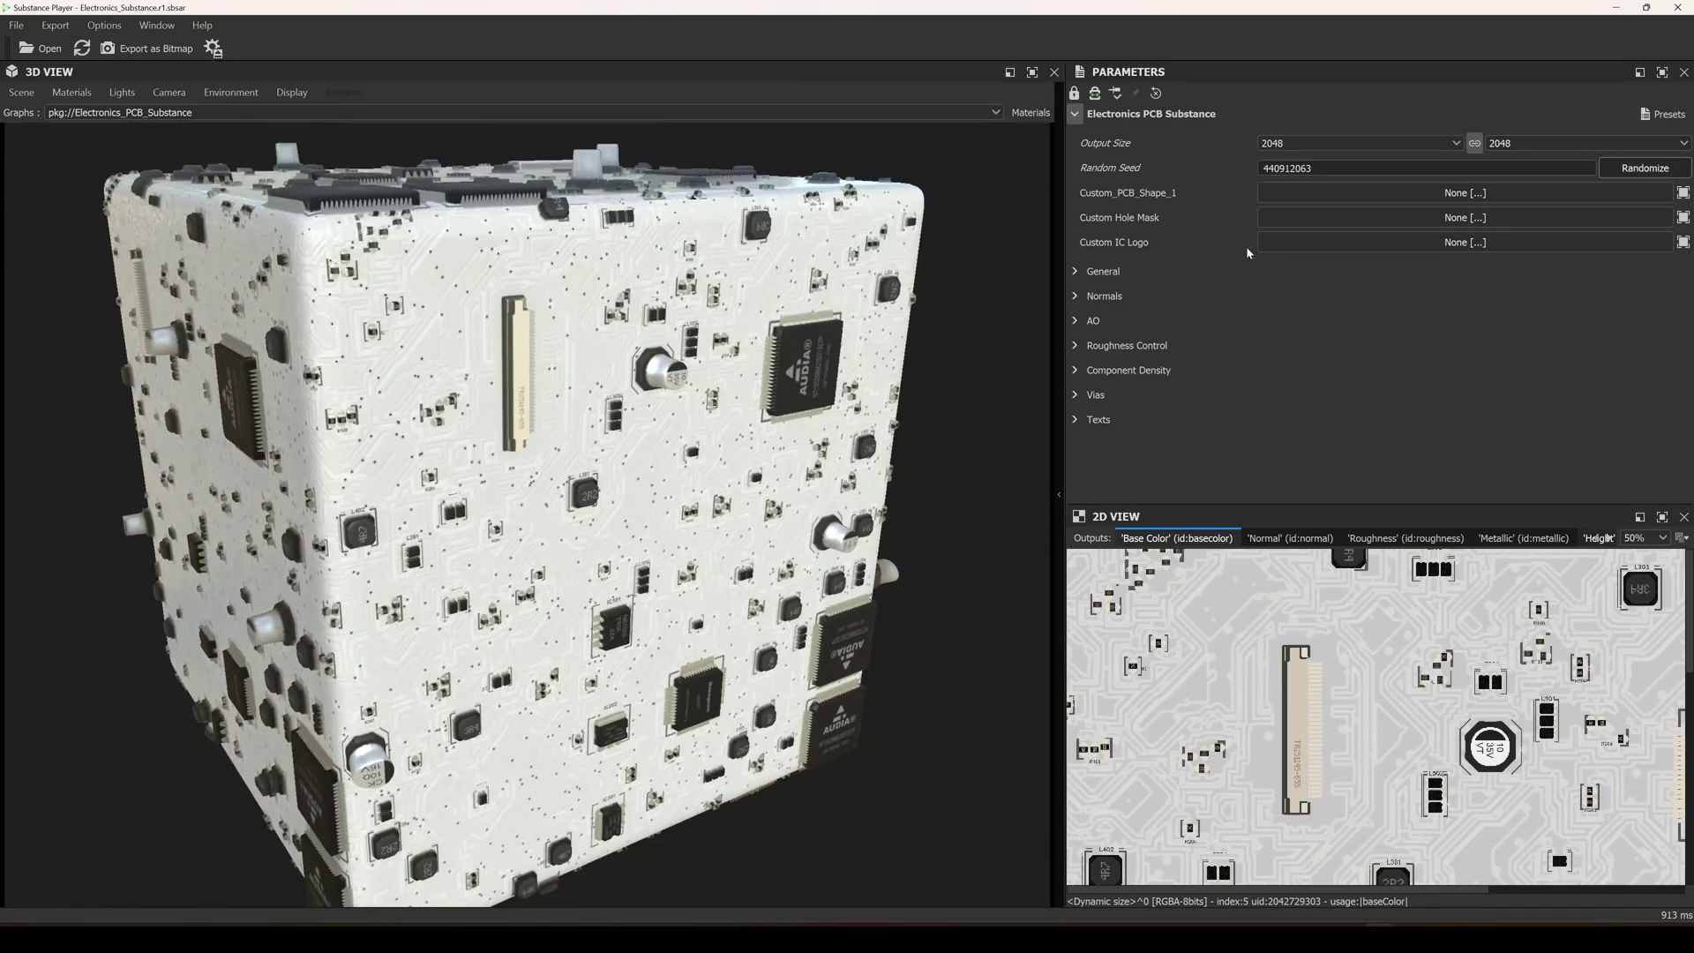
Generate several more component layouts with randomized seeds and return the random seed to 0
{"action": "left_click_drag", "start_coordinate": [559, 419], "coordinate": [580, 390]}
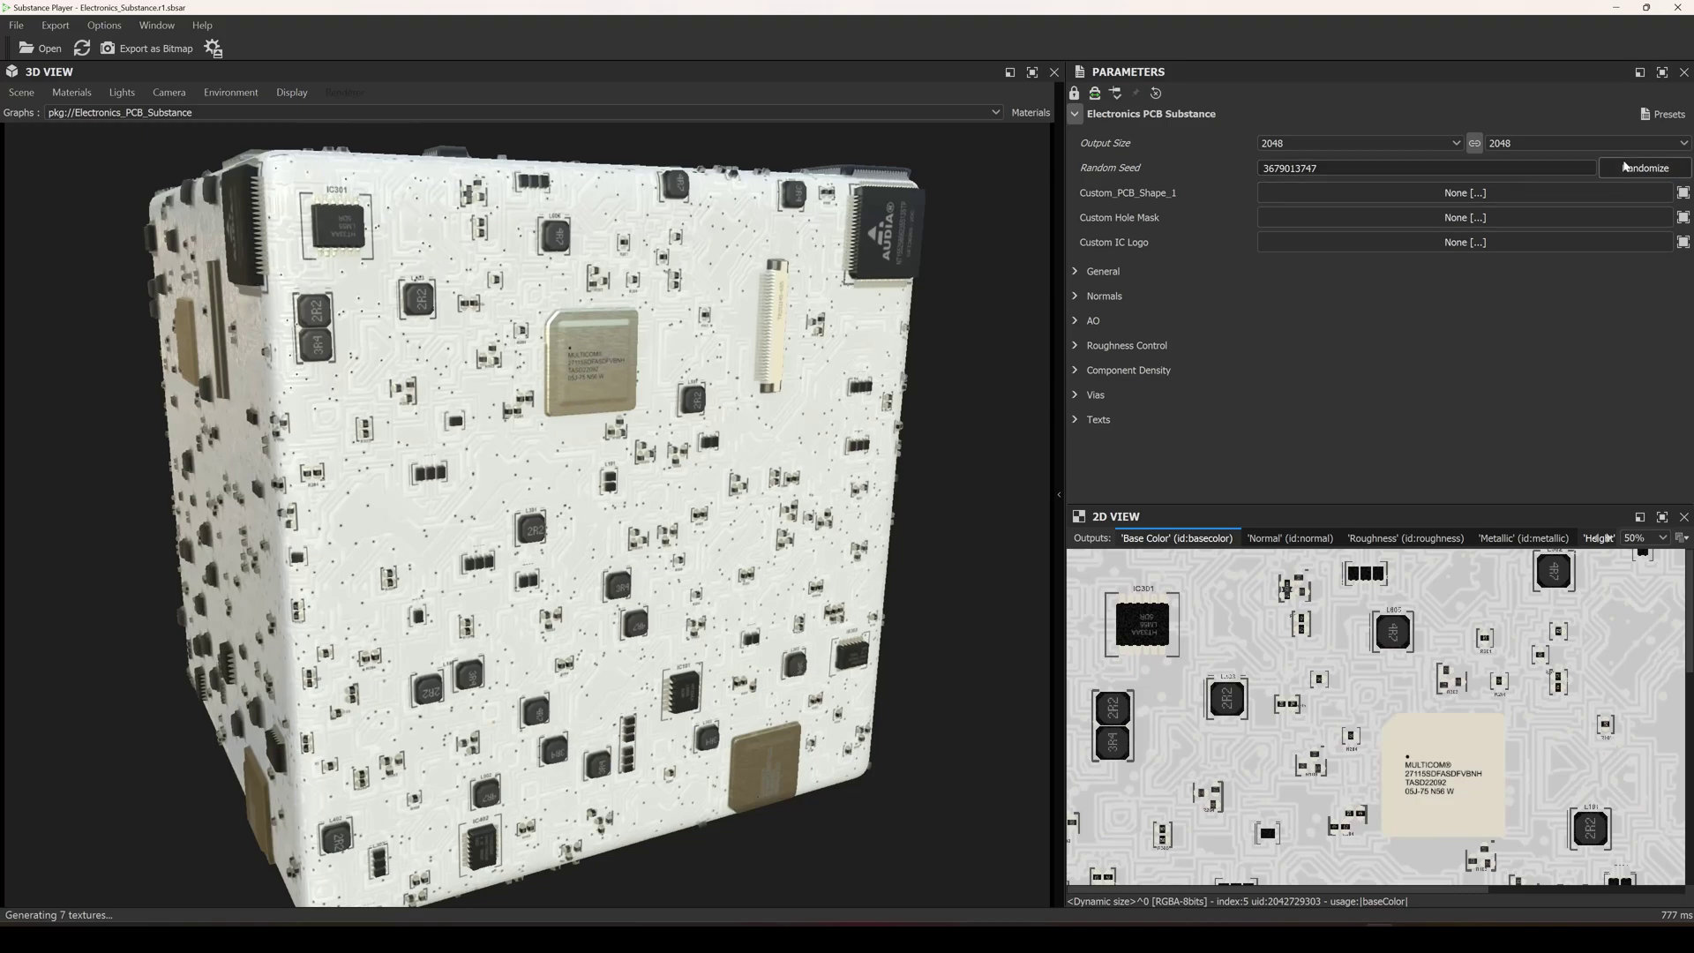
{"action": "key", "text": "space"}
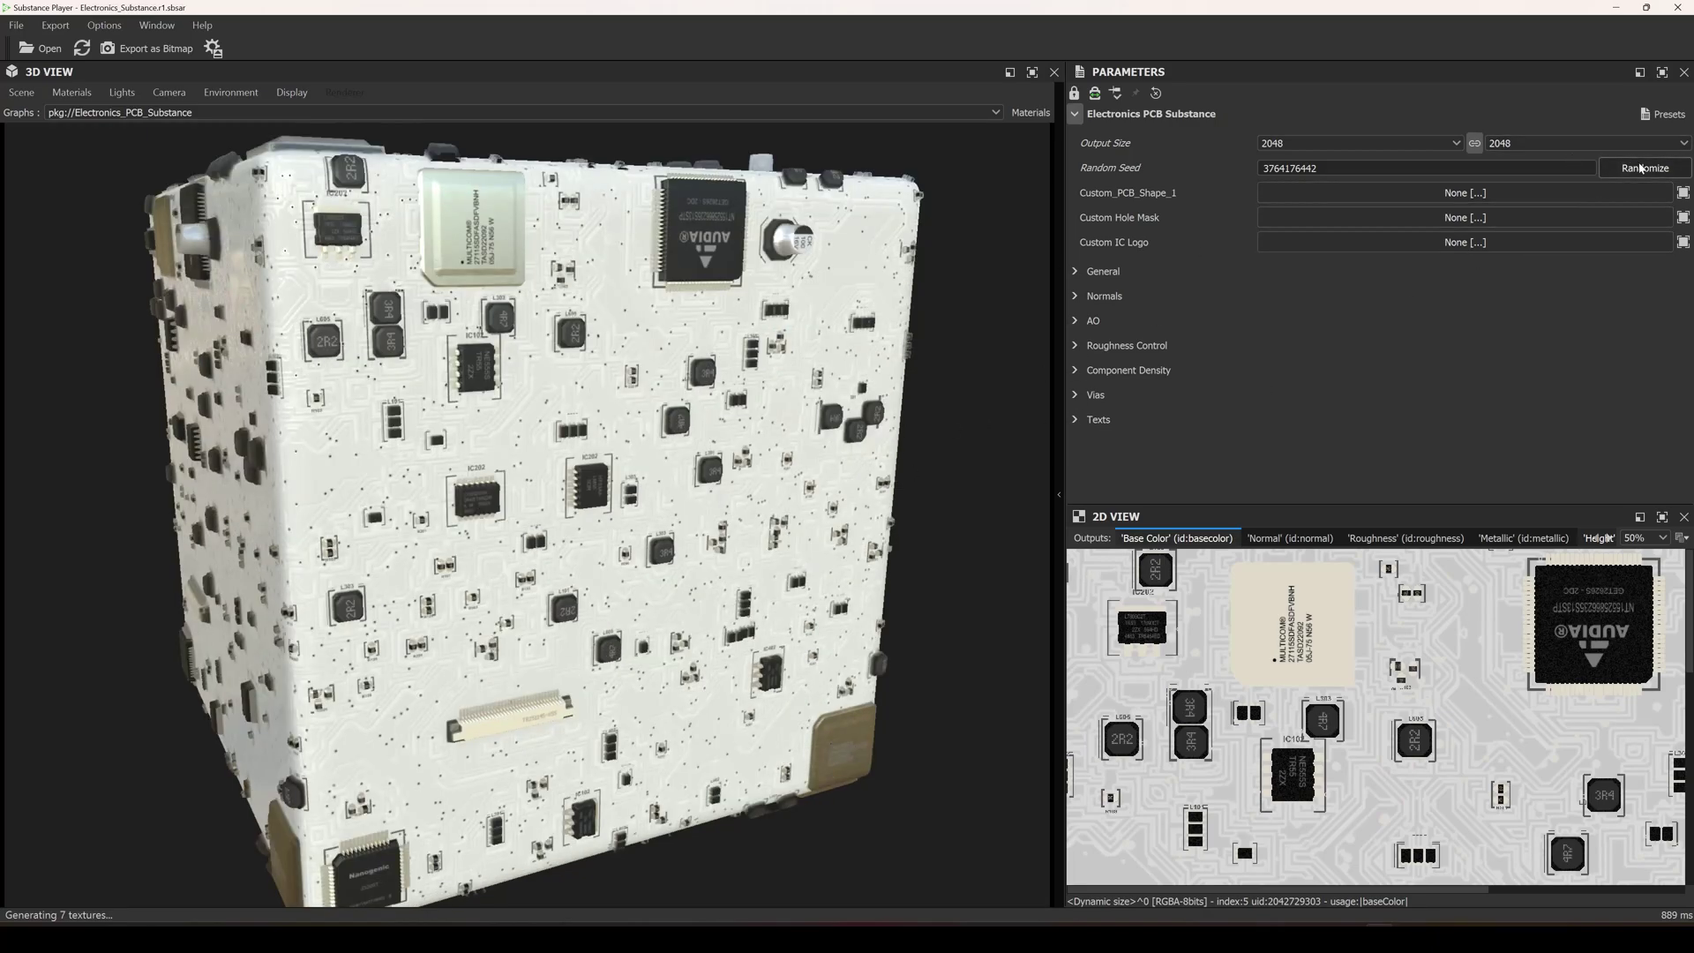
{"action": "key", "text": "space"}
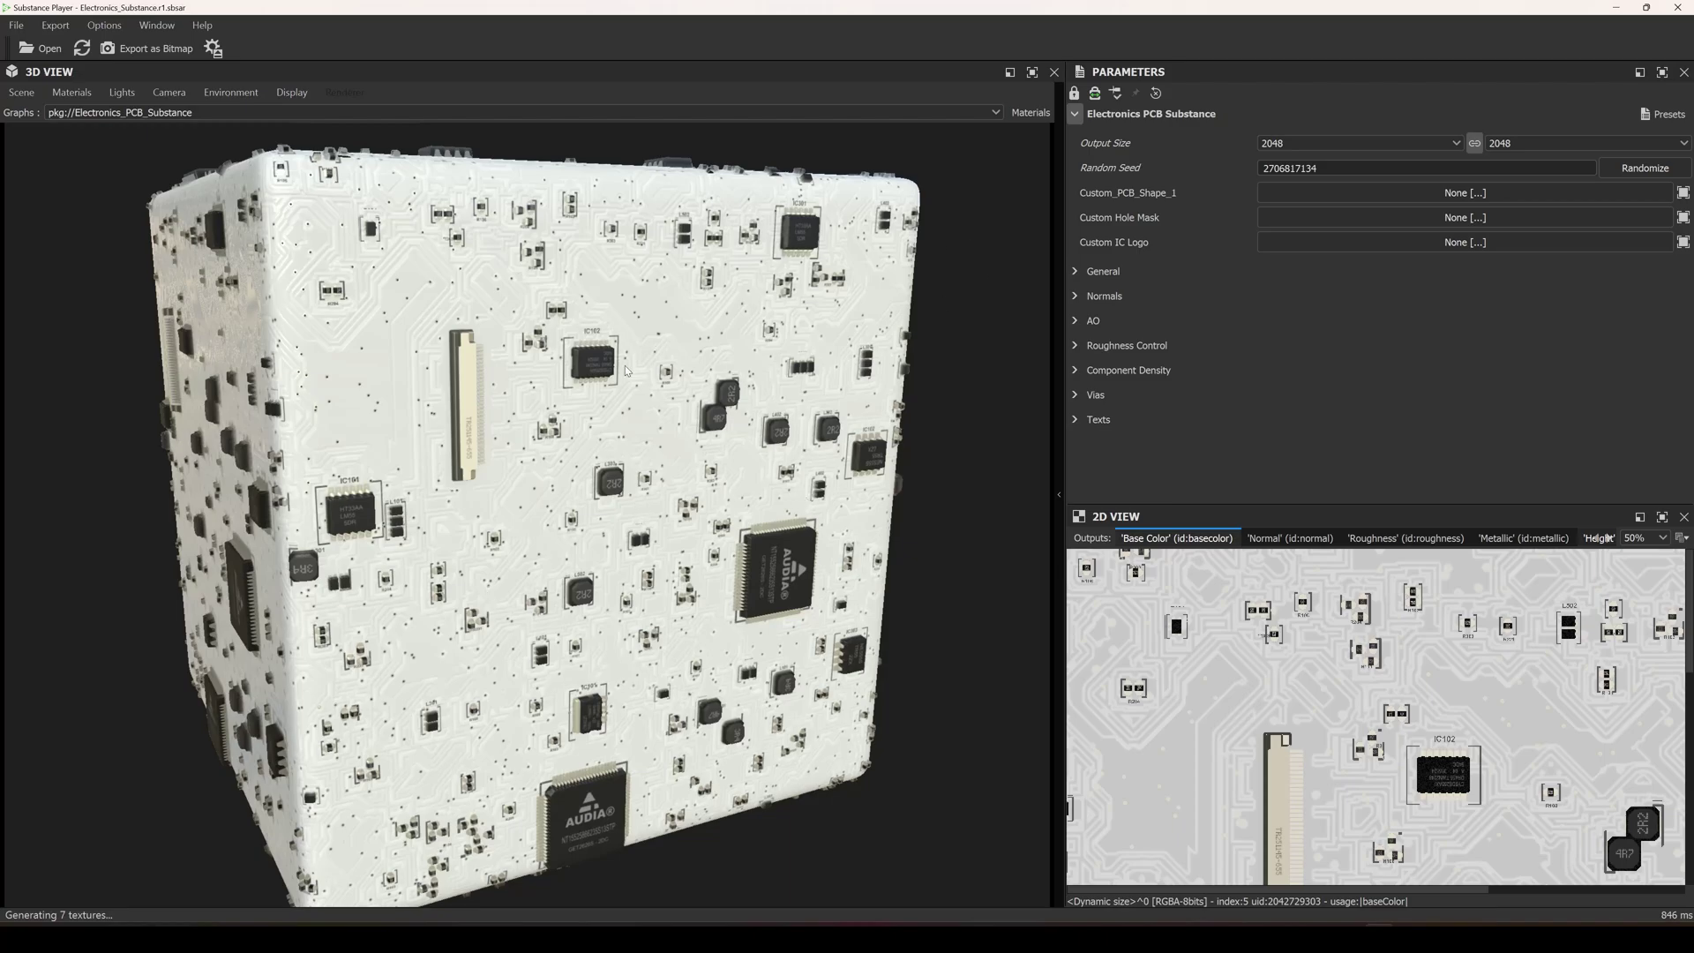
{"action": "key", "text": "space"}
{"action": "double_click", "coordinate": [1330, 165]}
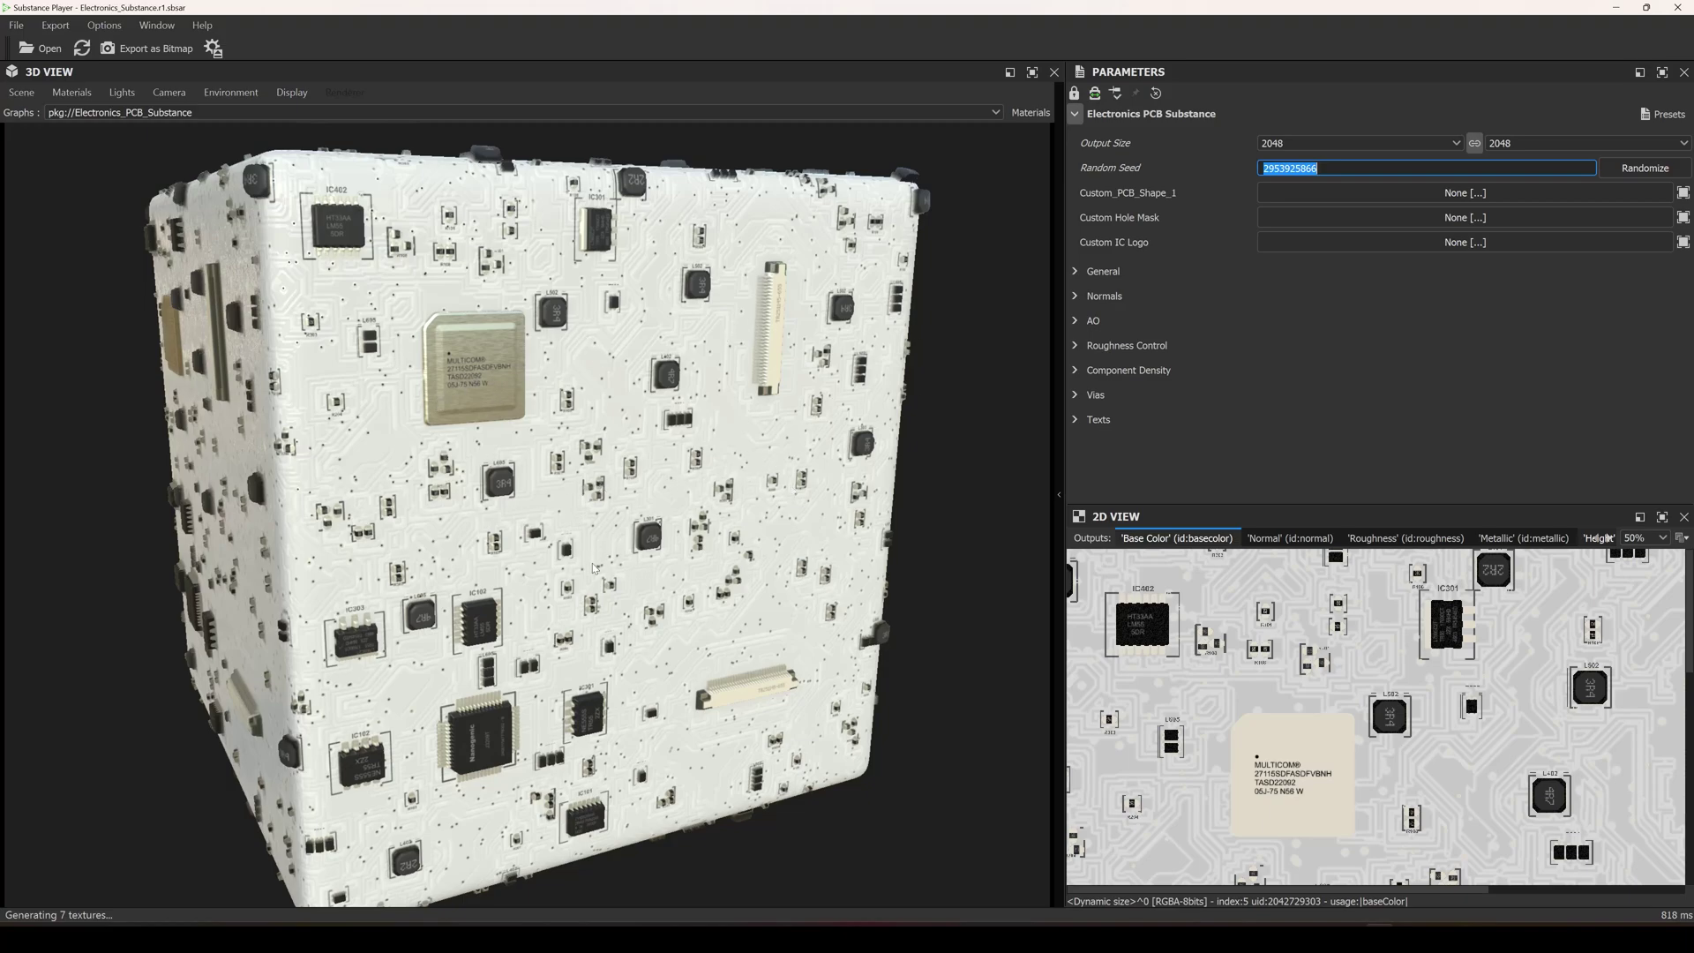
{"action": "type", "text": "0"}
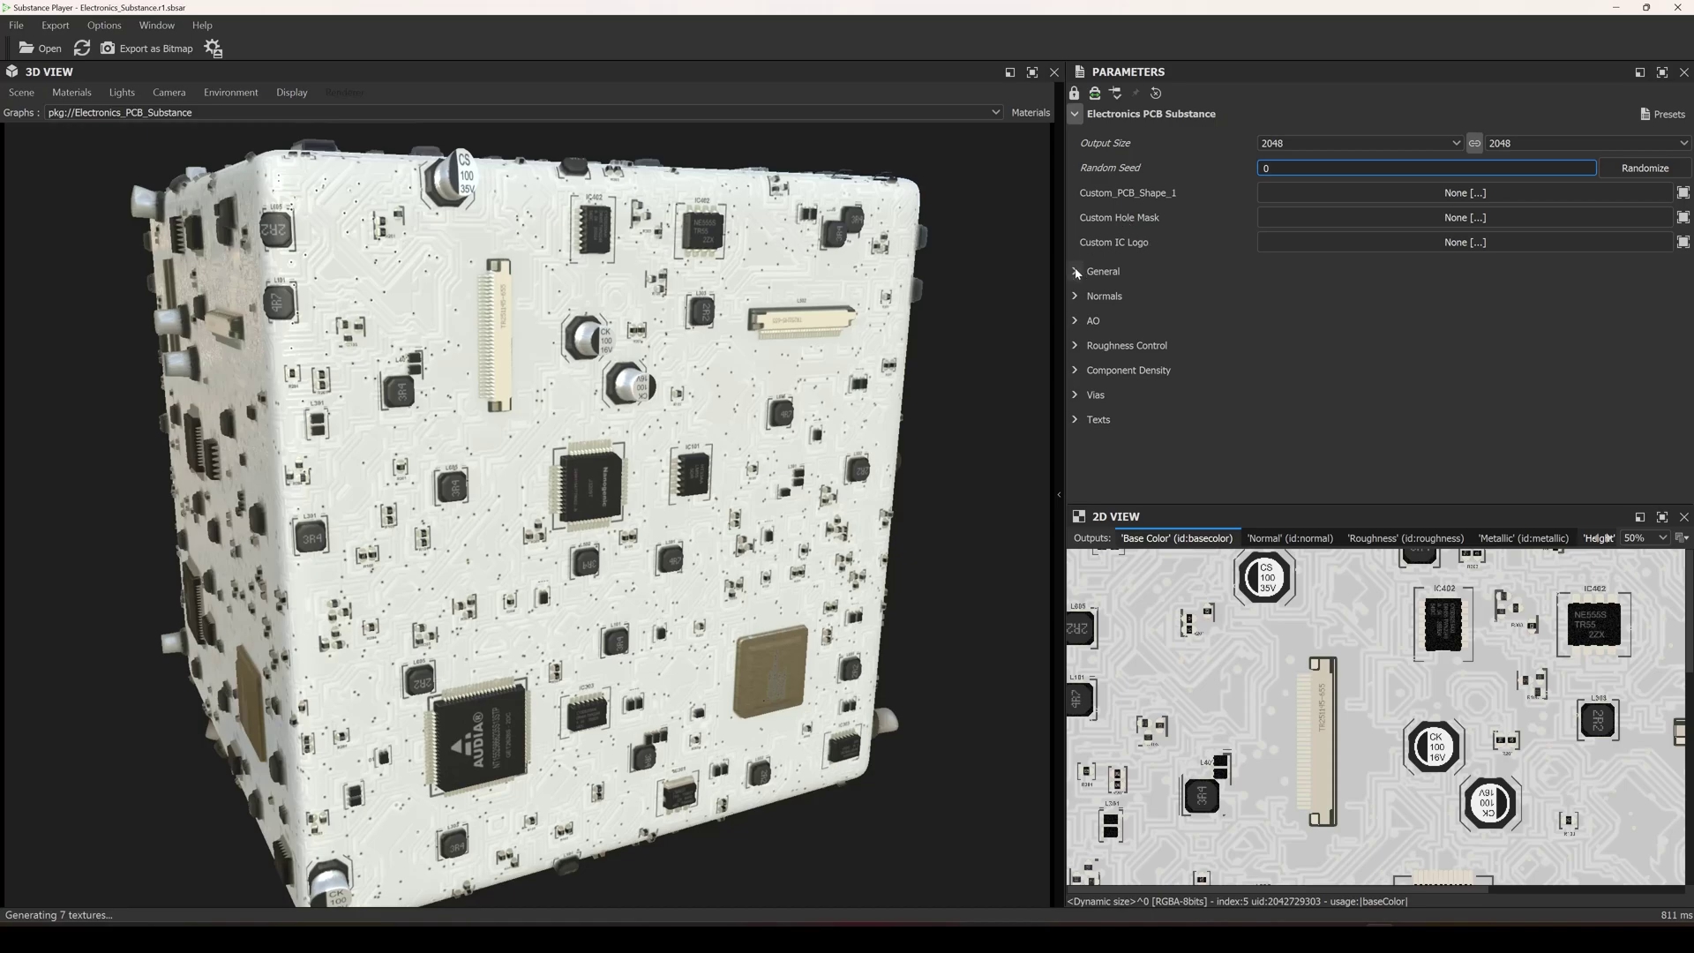
Expand the General parameters and try Green 1 and Green 2 as the Soldermask (PCB) Color
{"action": "left_click", "coordinate": [1101, 270]}
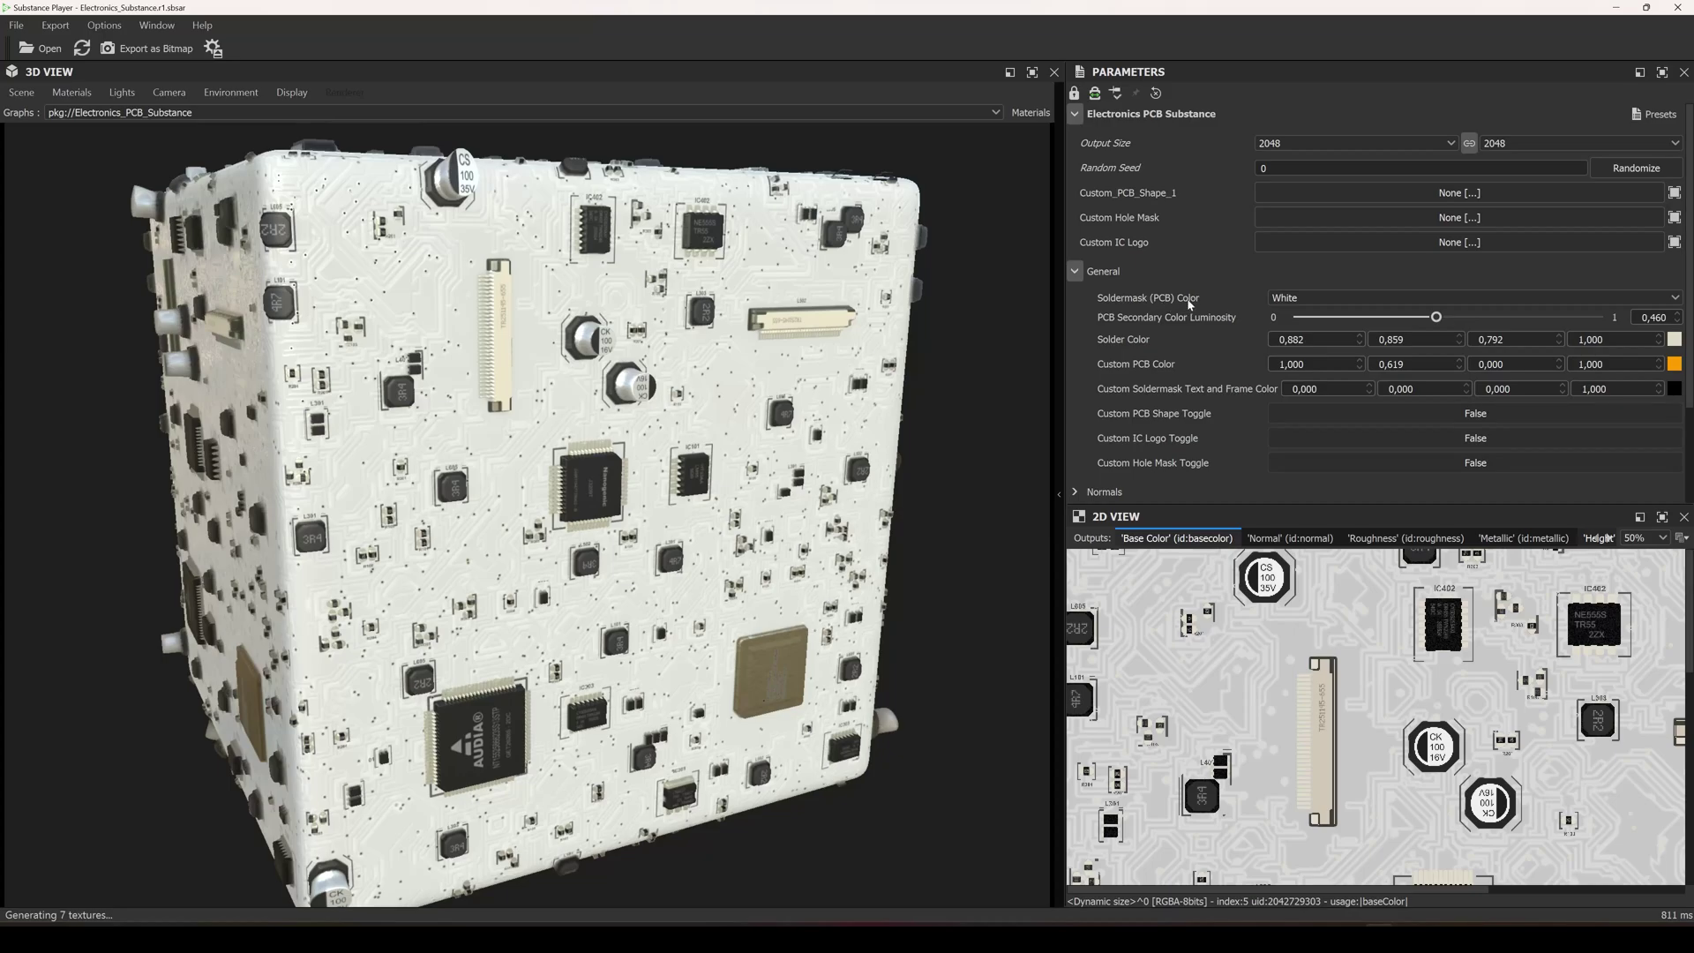
{"action": "left_click", "coordinate": [1305, 300]}
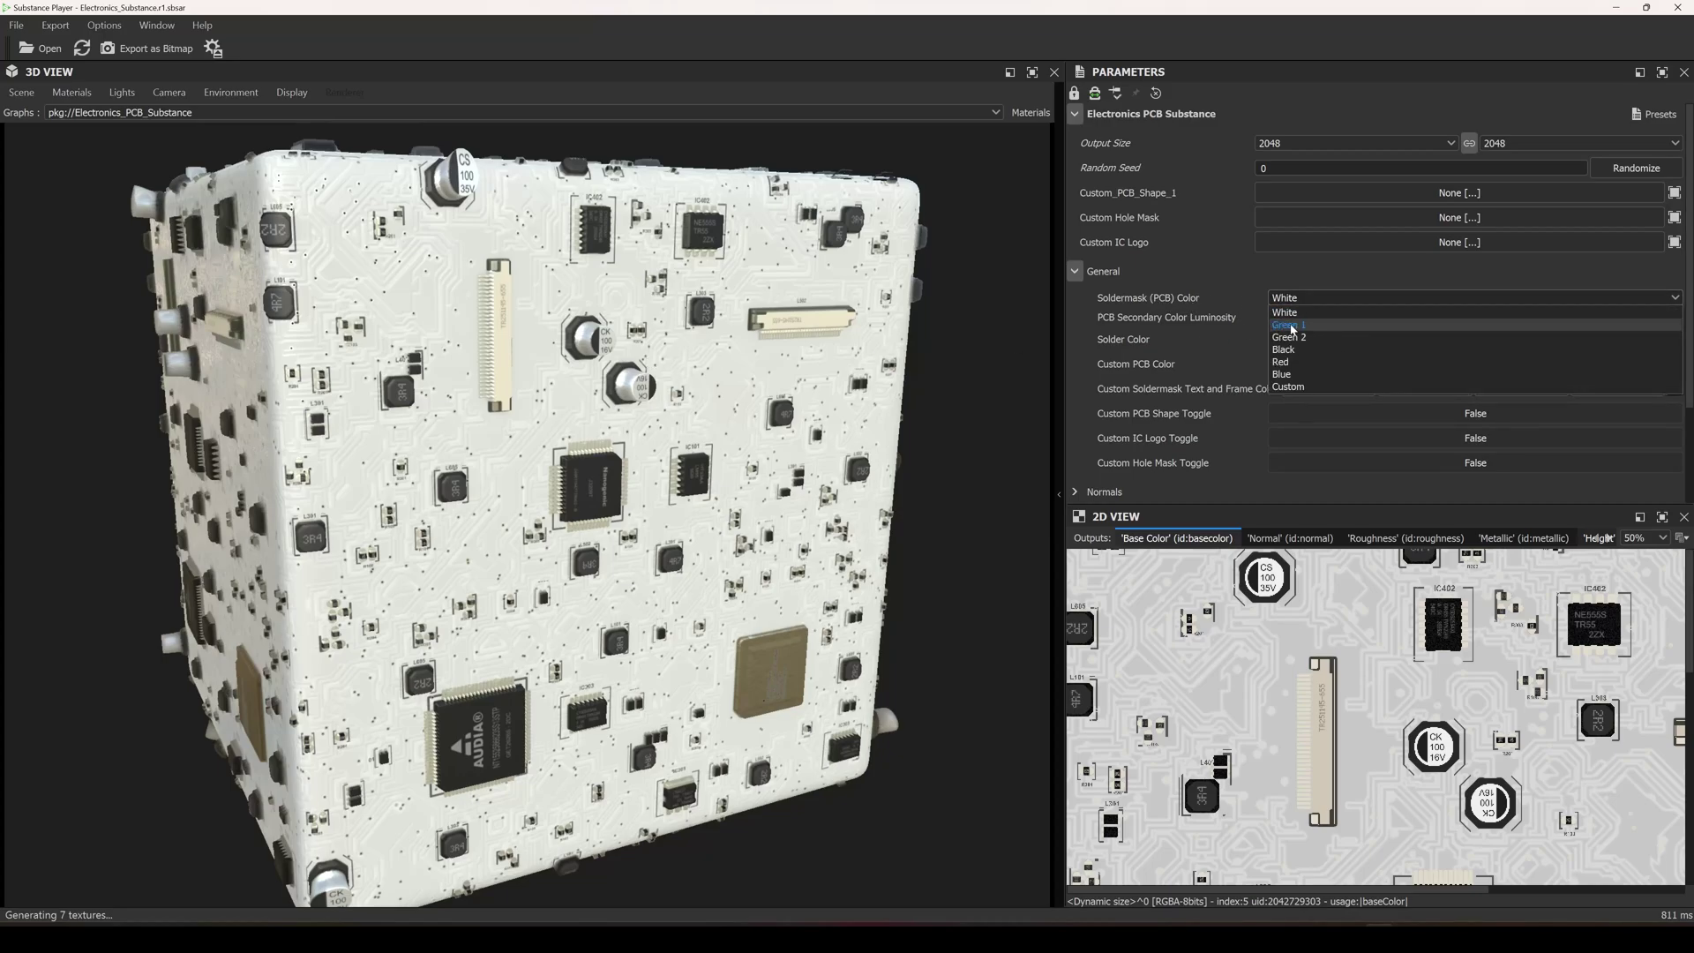
{"action": "key", "text": "Escape"}
{"action": "scroll", "coordinate": [1312, 294], "scroll_direction": "down", "scroll_amount": 1}
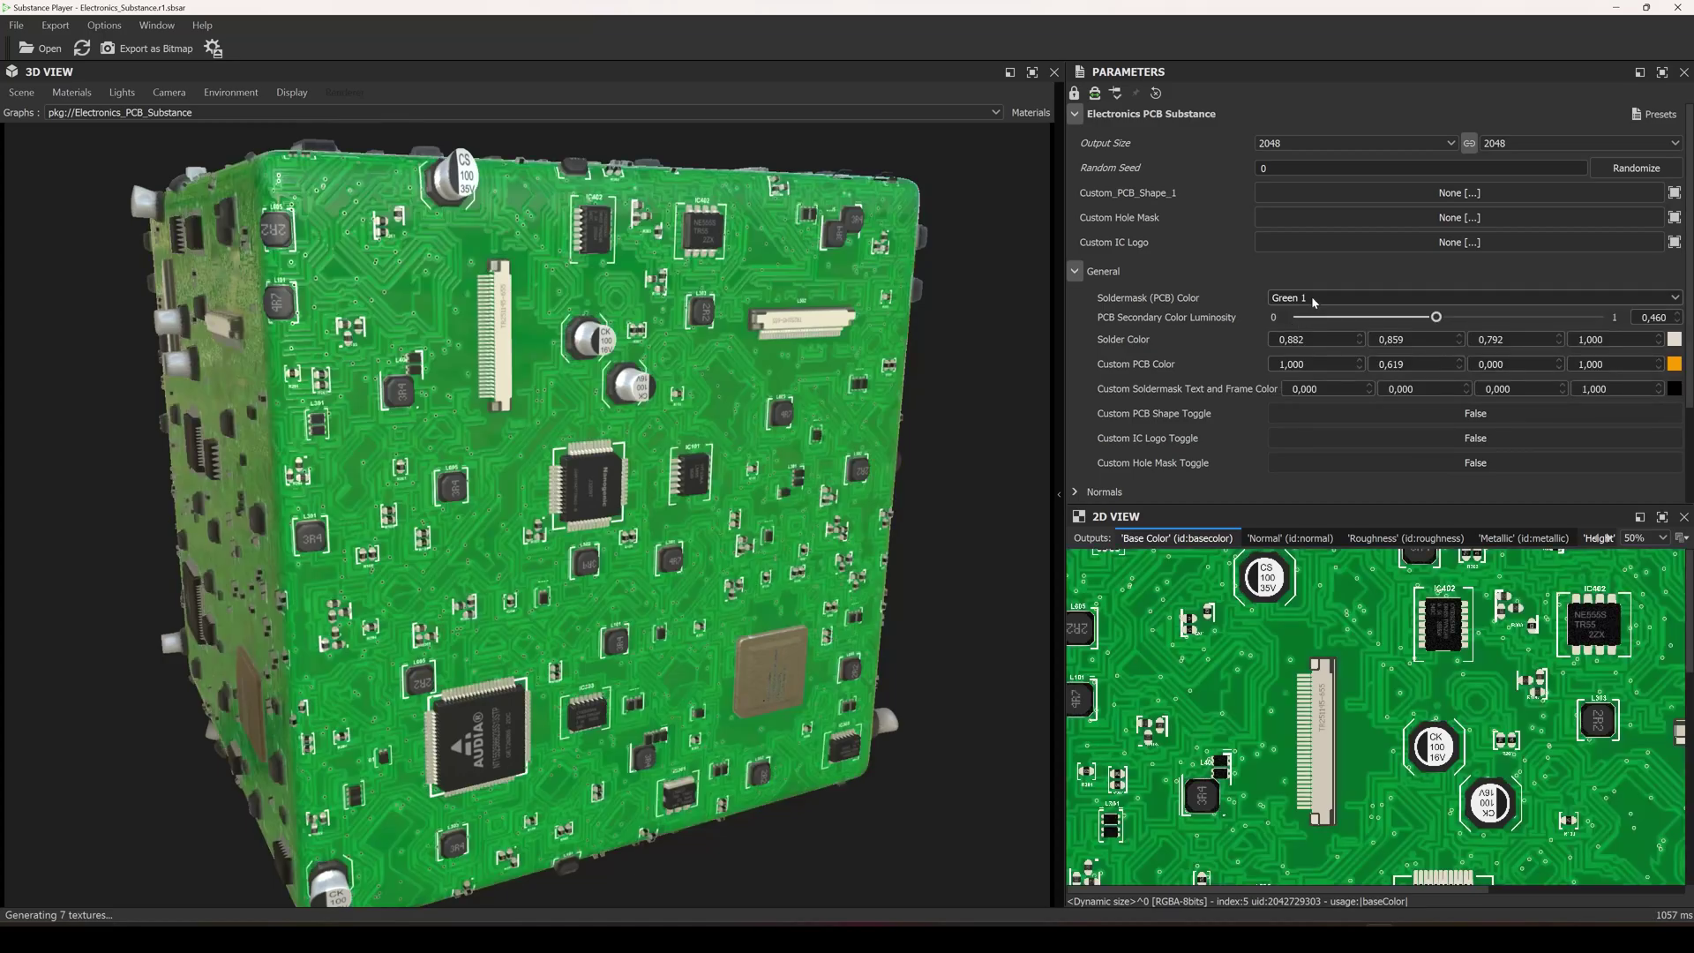
{"action": "left_click", "coordinate": [1311, 295]}
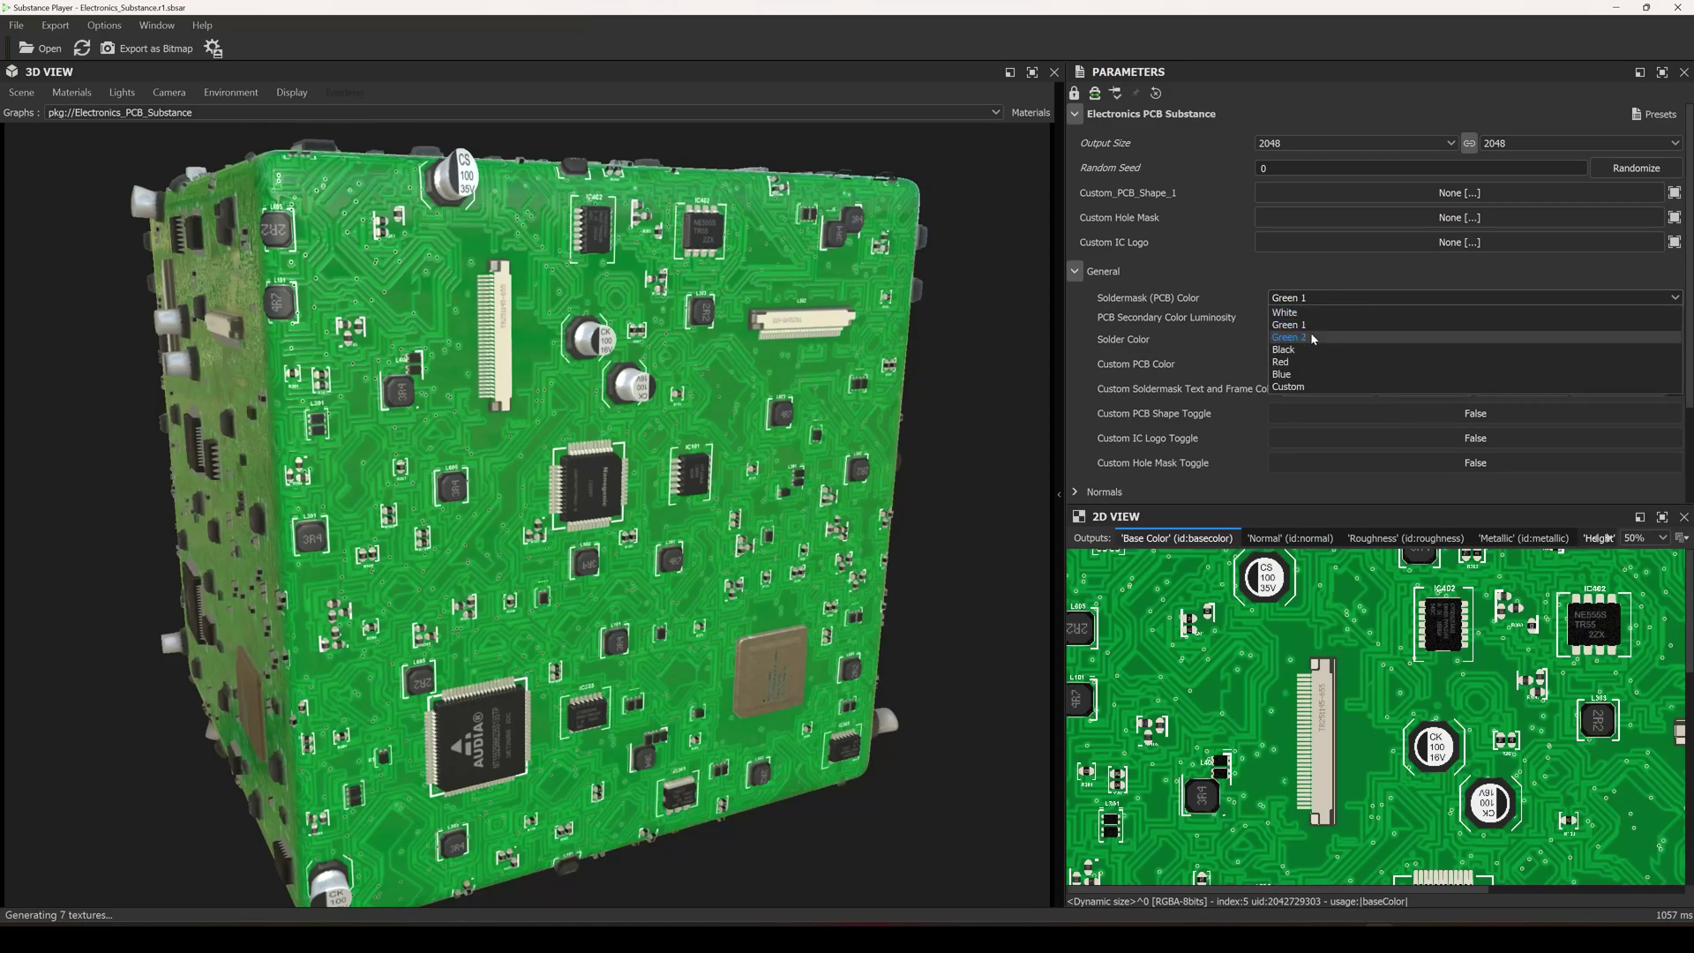
{"action": "left_click", "coordinate": [1311, 339]}
{"action": "key", "text": "Down"}
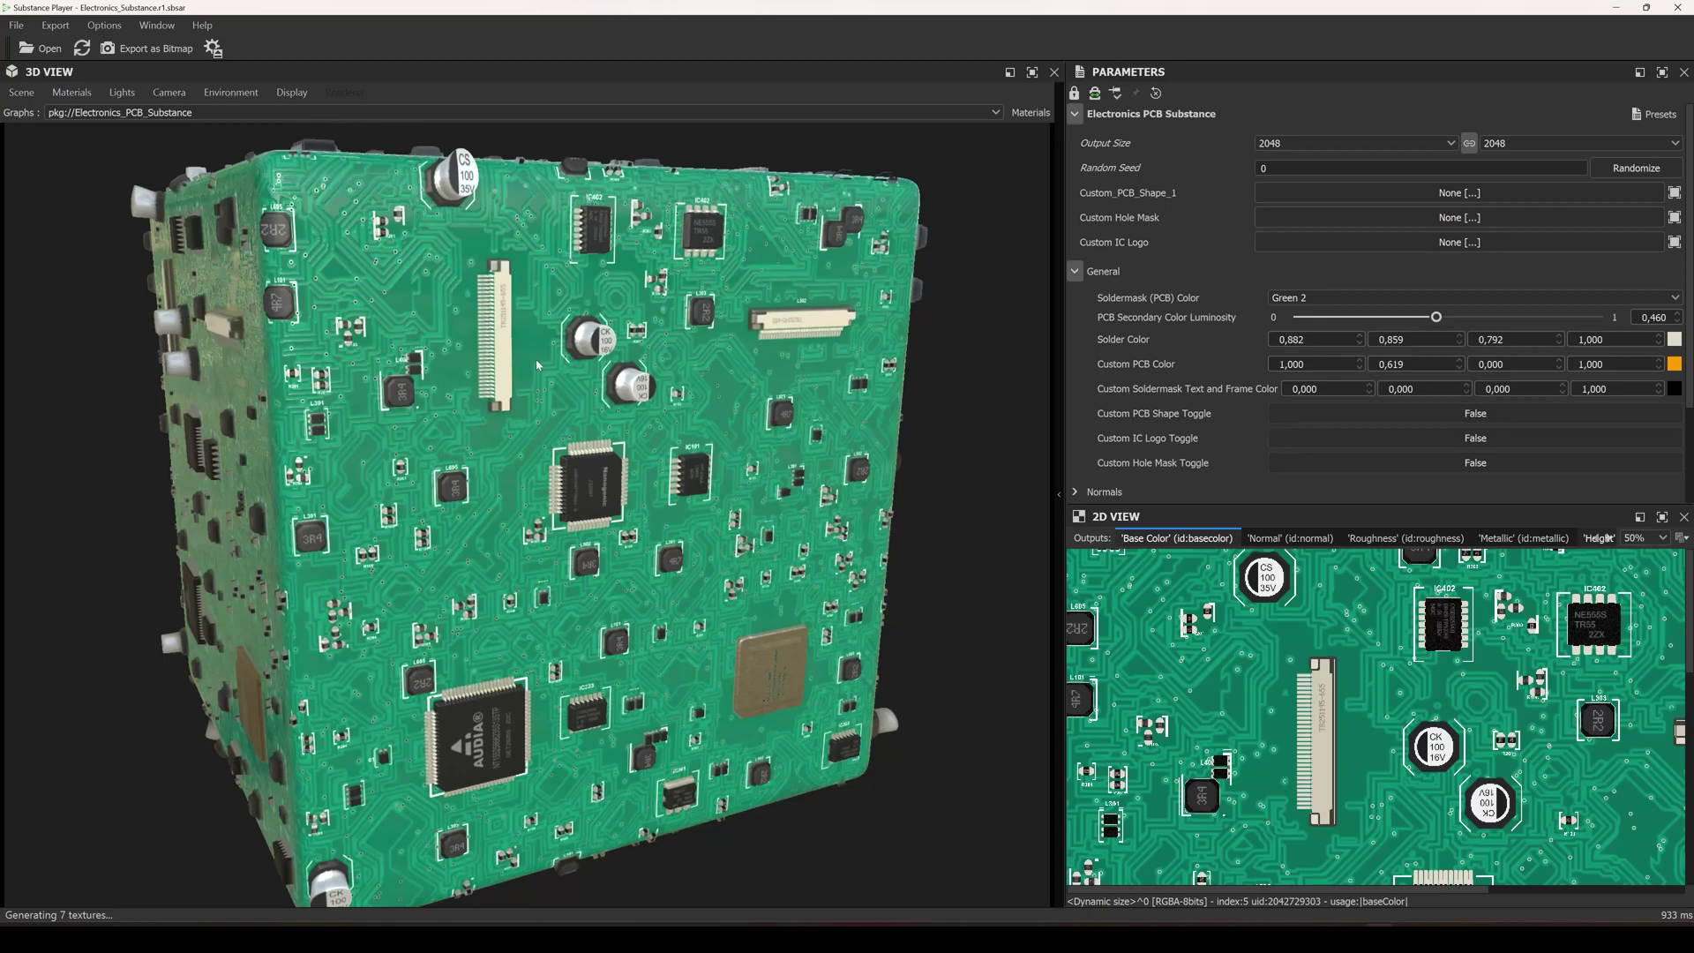
Try Black and Red as the Soldermask (PCB) Color
{"action": "left_click", "coordinate": [1351, 299]}
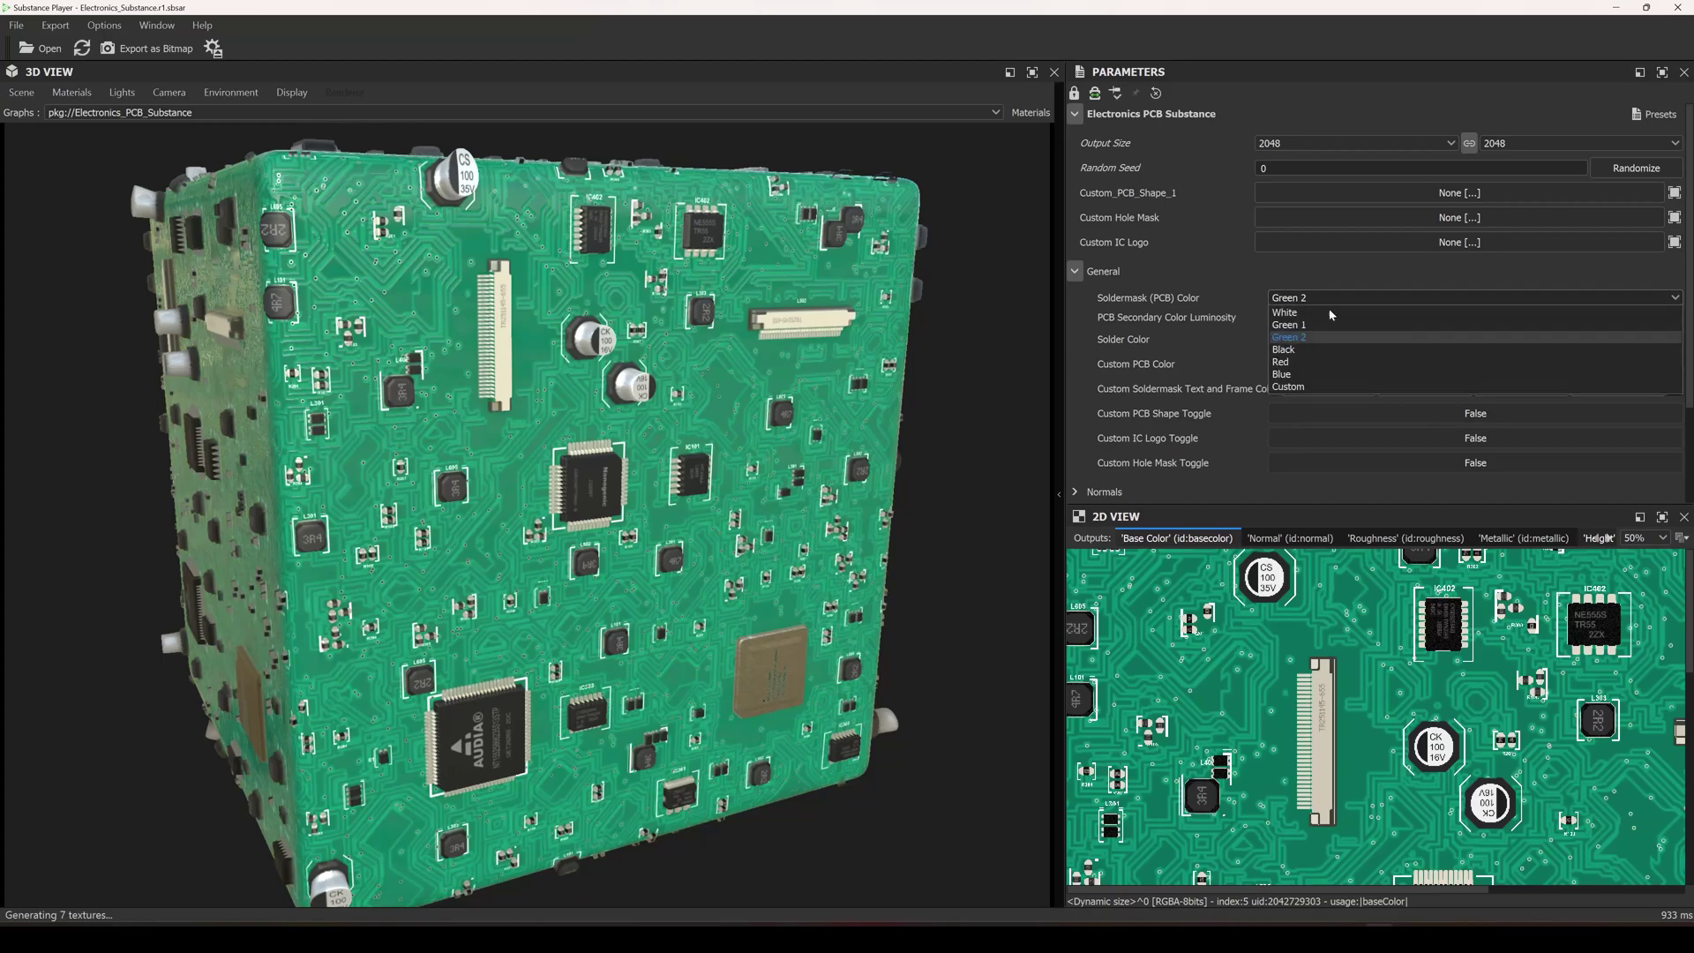
{"action": "left_click", "coordinate": [1295, 350]}
{"action": "key", "text": "Down"}
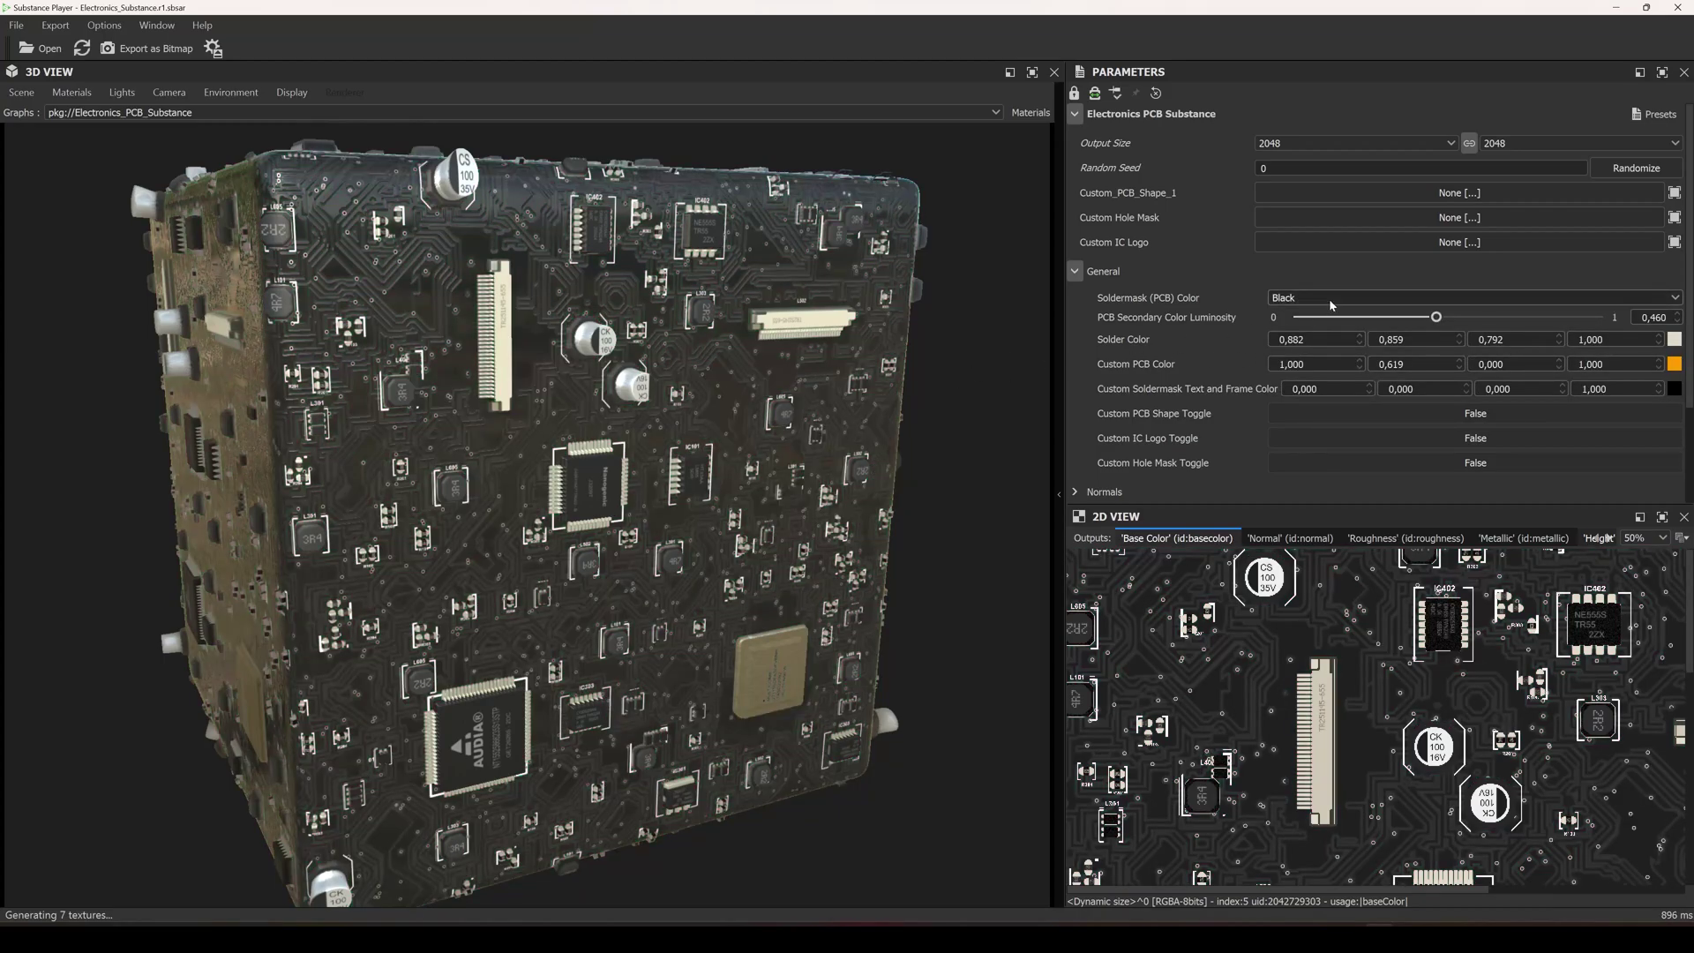
{"action": "left_click", "coordinate": [1328, 298]}
{"action": "left_click", "coordinate": [1295, 364]}
Turn the cube to show two faces and set the Soldermask (PCB) Color to Blue
{"action": "left_click", "coordinate": [1306, 298]}
{"action": "left_click_drag", "start_coordinate": [908, 410], "coordinate": [847, 384]}
{"action": "left_click", "coordinate": [1309, 301]}
{"action": "left_click", "coordinate": [1280, 376]}
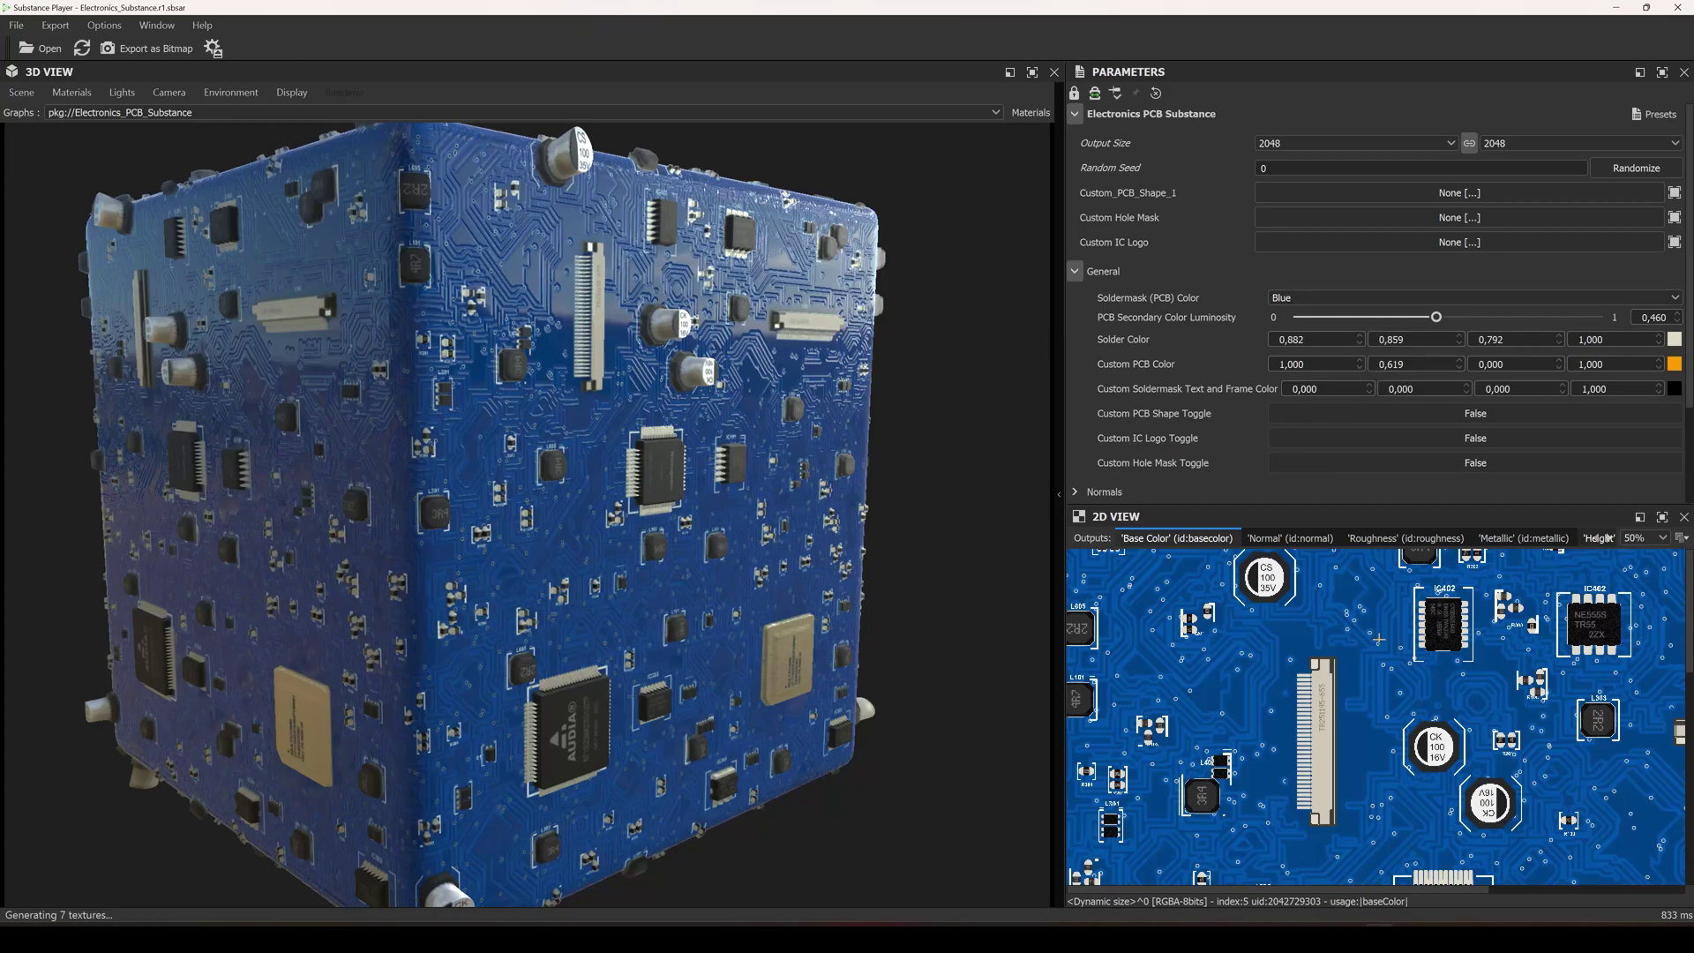
Set the Soldermask (PCB) Color to Custom and change the Custom PCB Color to muted blue #5568c5
{"action": "left_click", "coordinate": [1319, 299]}
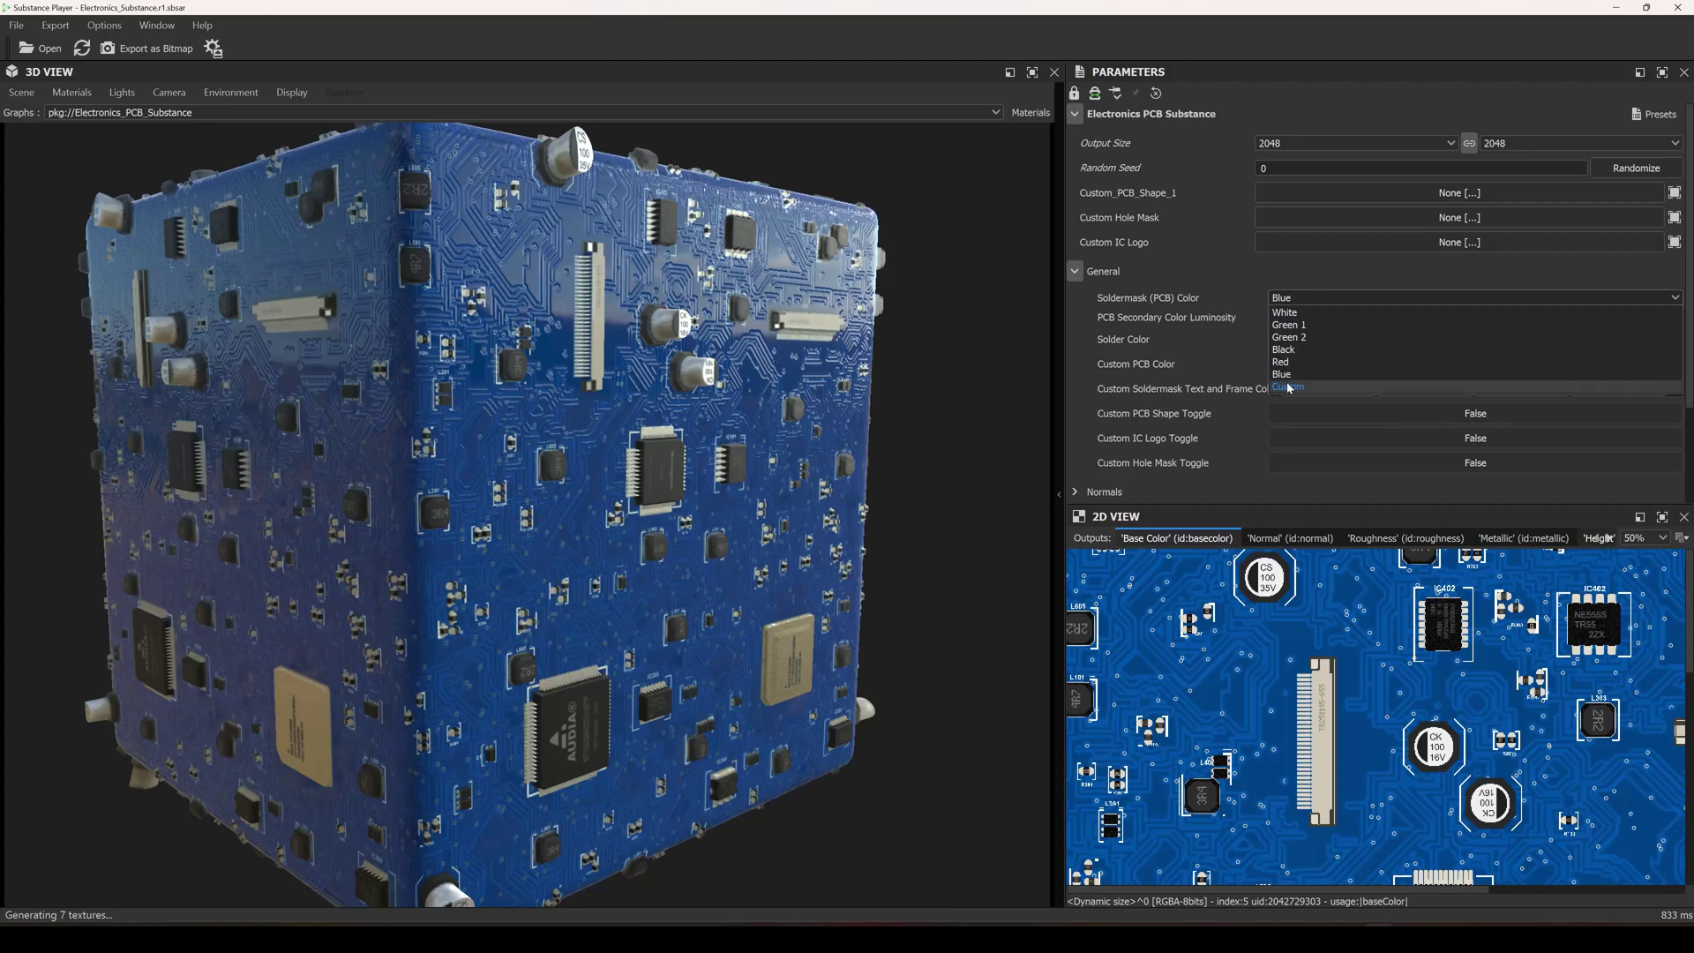
{"action": "left_click", "coordinate": [1284, 387]}
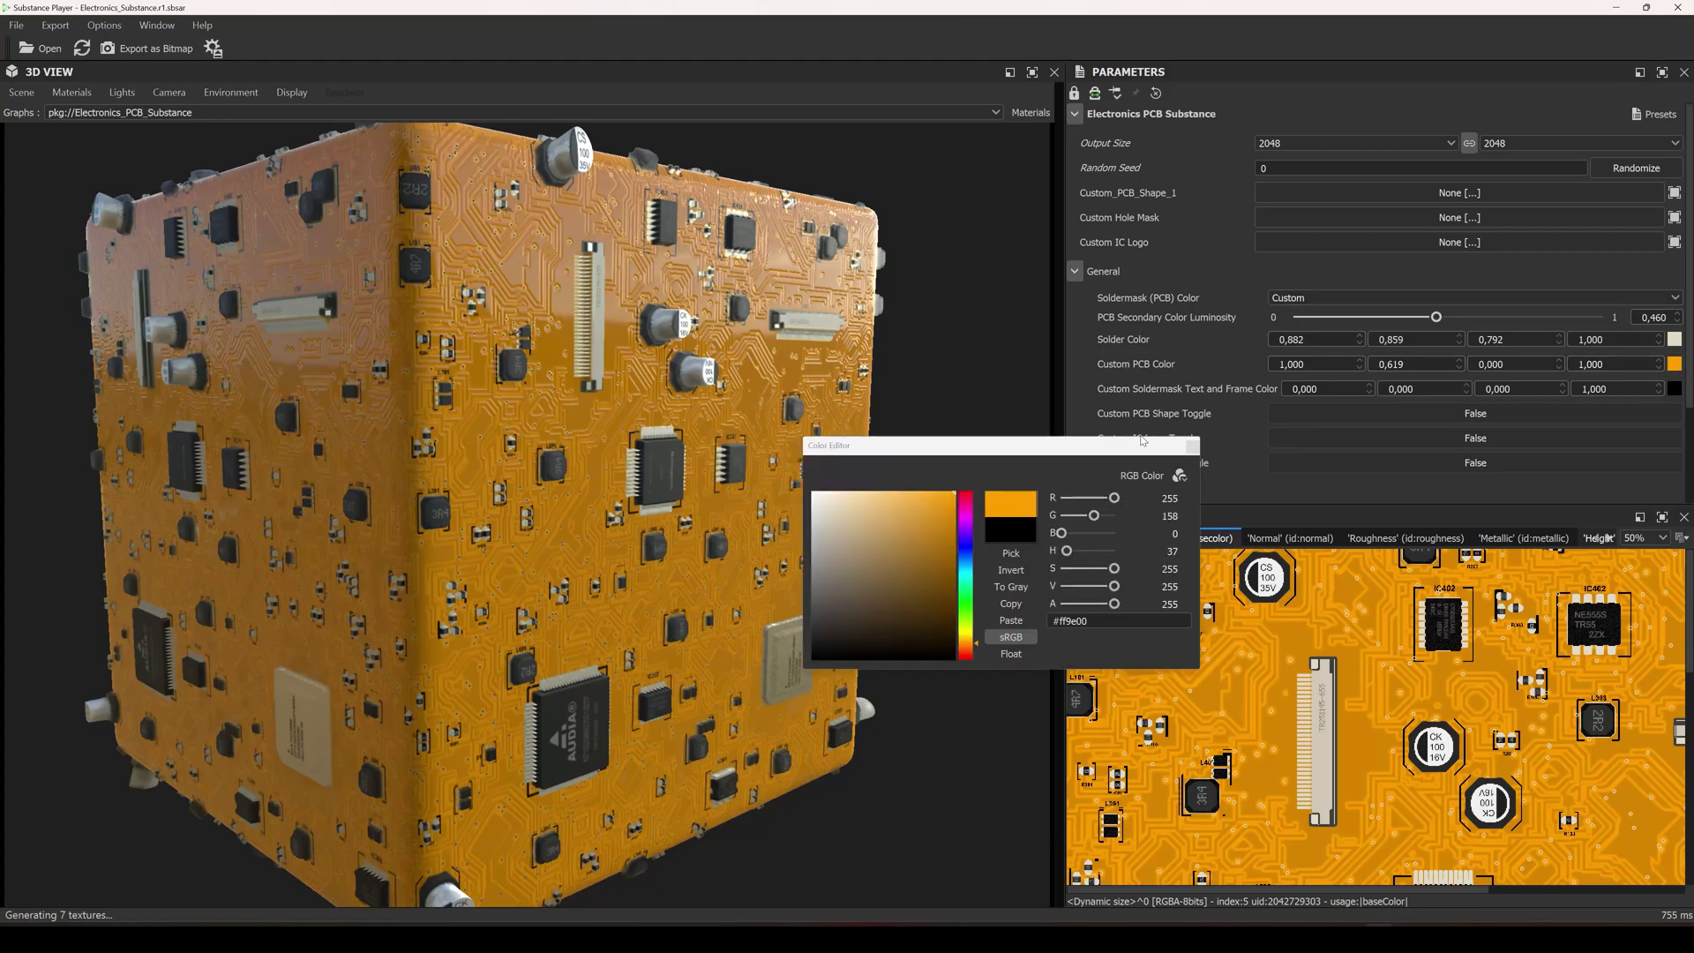
{"action": "left_click", "coordinate": [960, 552]}
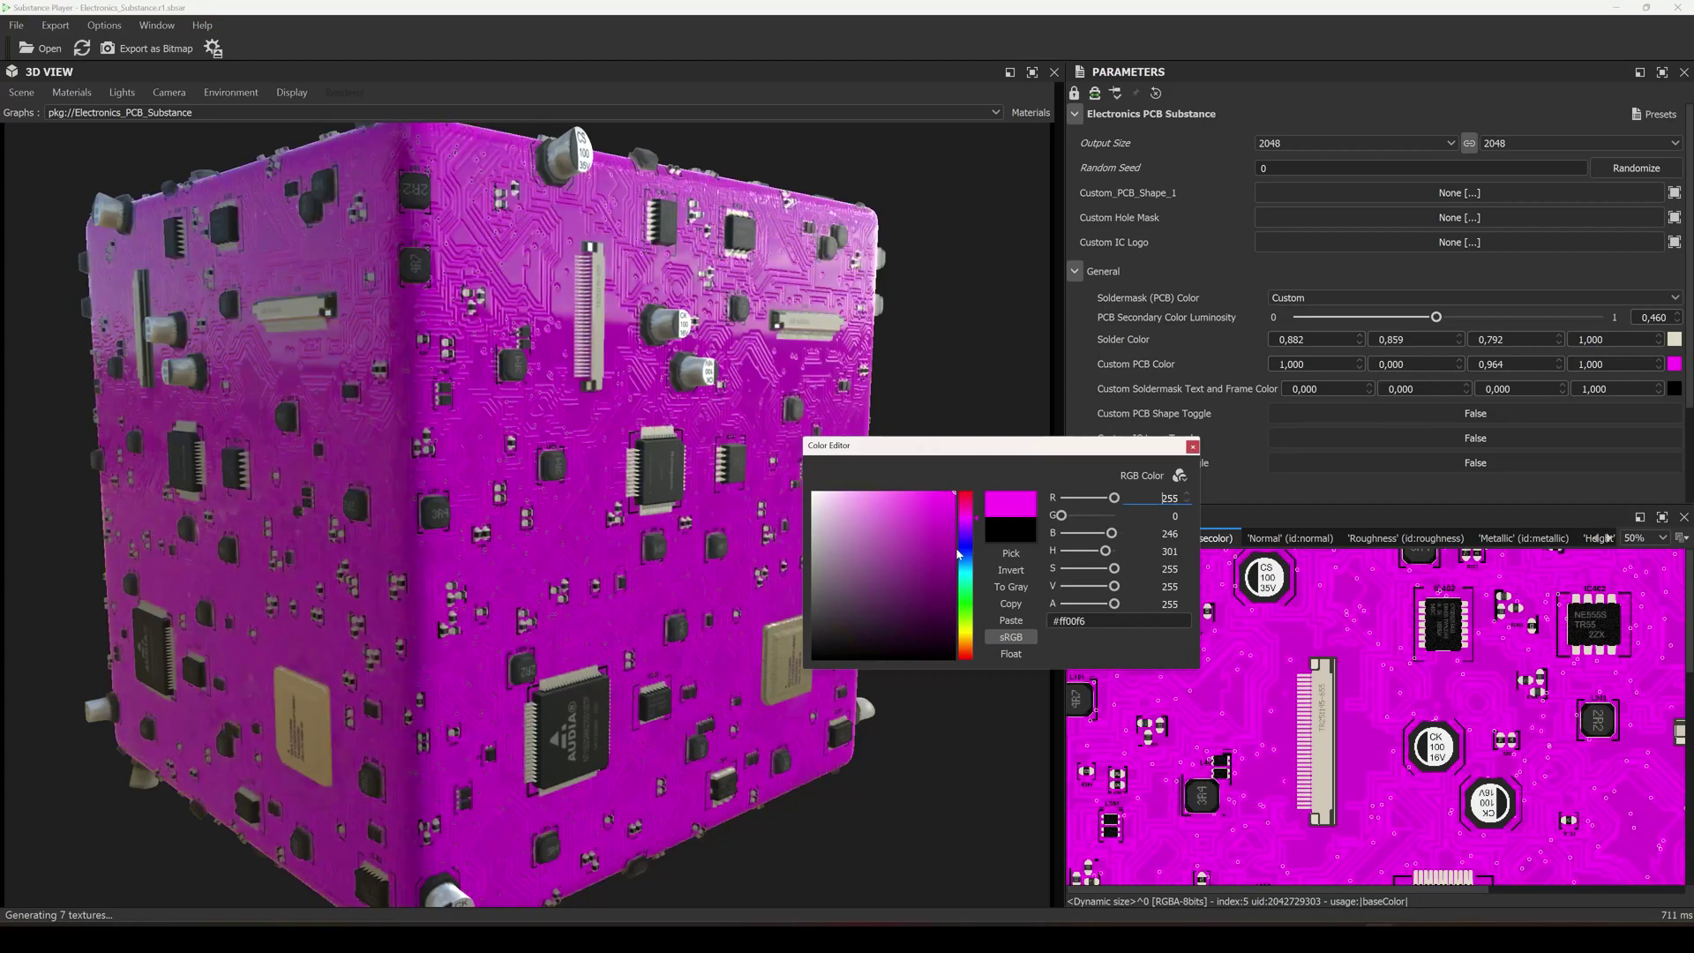
{"action": "left_click", "coordinate": [960, 552]}
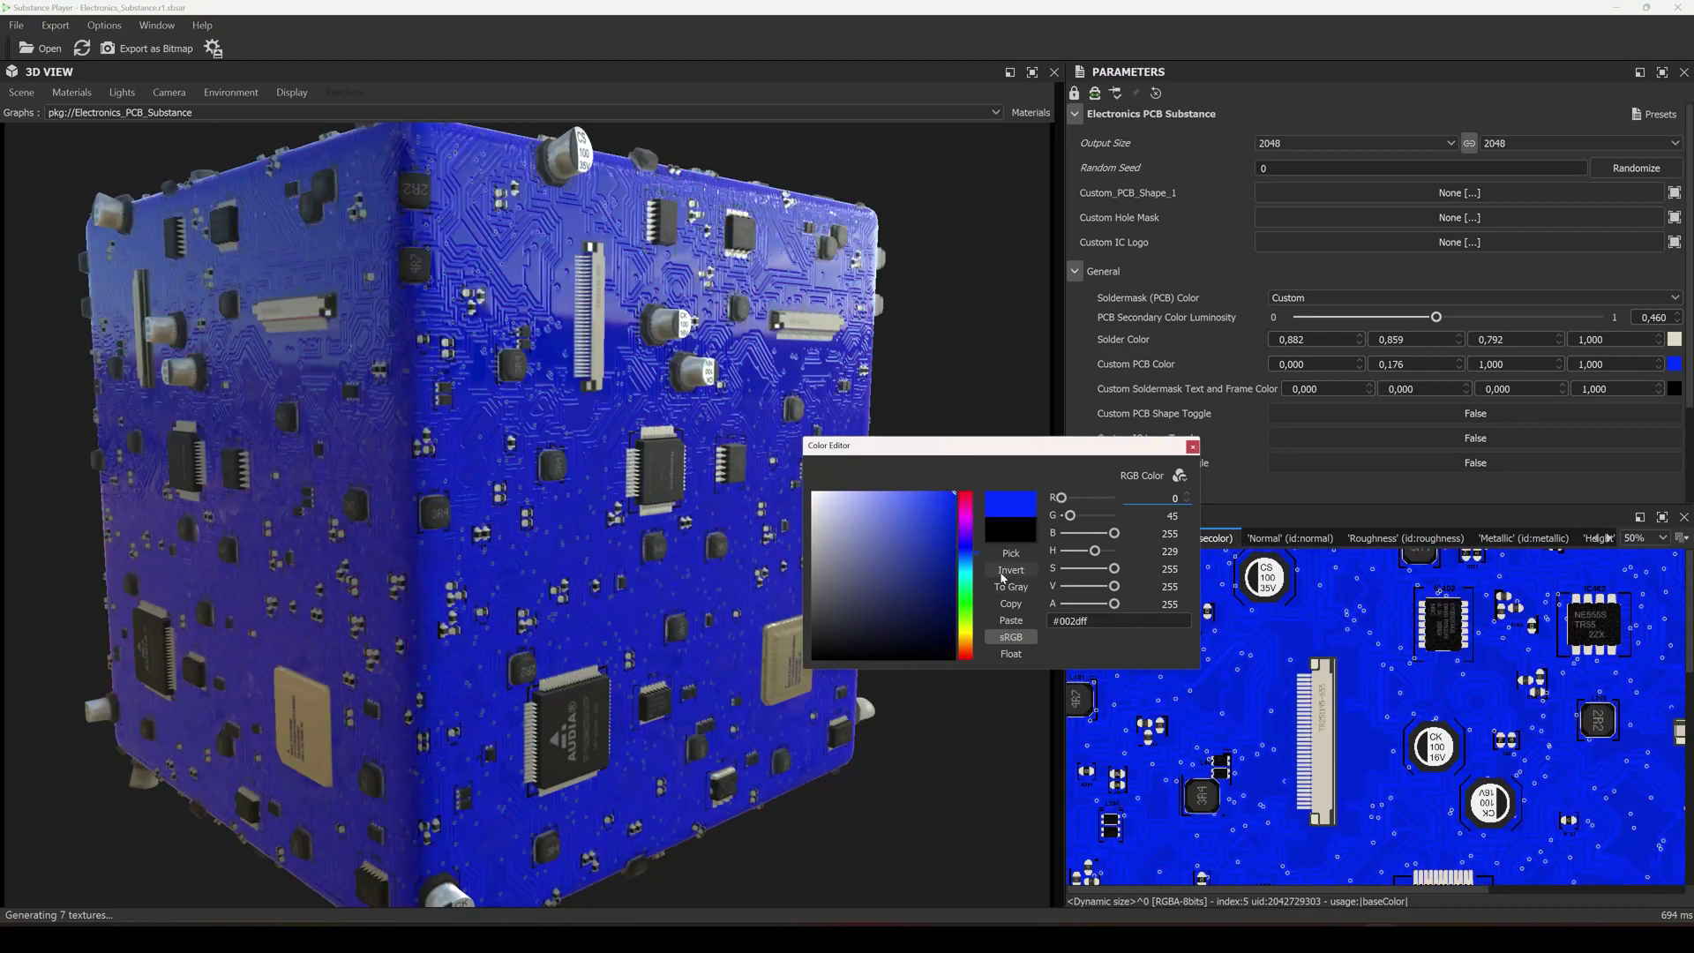
{"action": "left_click", "coordinate": [894, 530]}
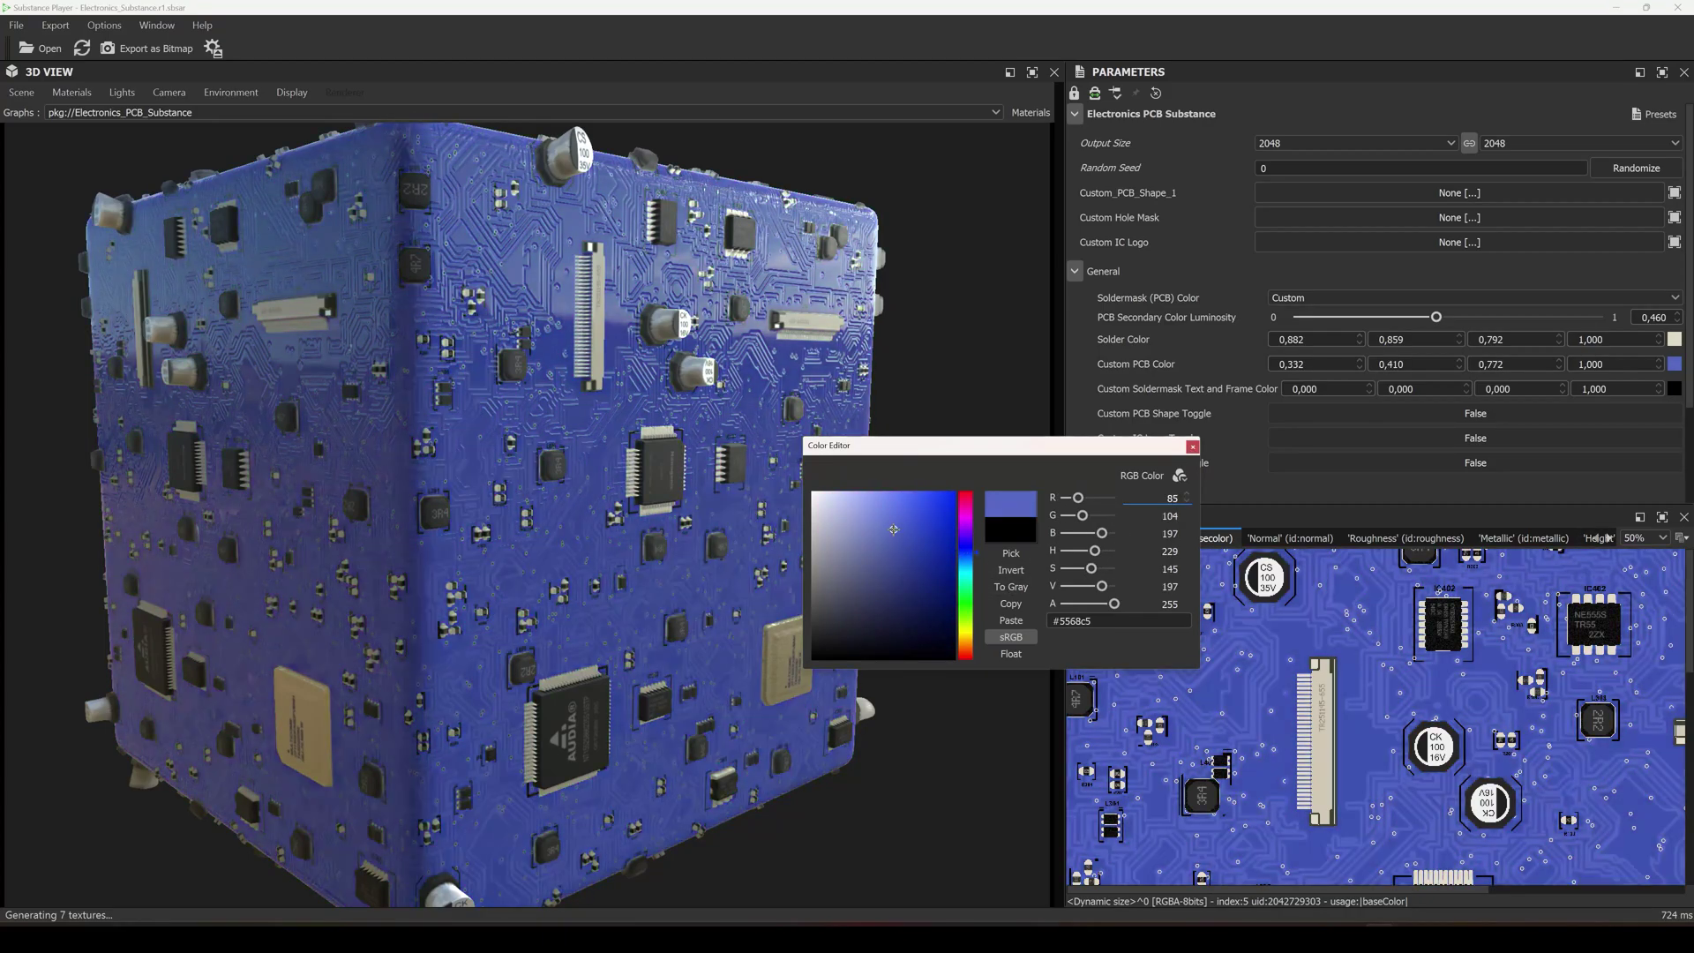
Close the Custom PCB Color editor and inspect the blue cube from different angles
{"action": "left_click", "coordinate": [550, 468]}
{"action": "left_click_drag", "start_coordinate": [550, 468], "coordinate": [539, 473]}
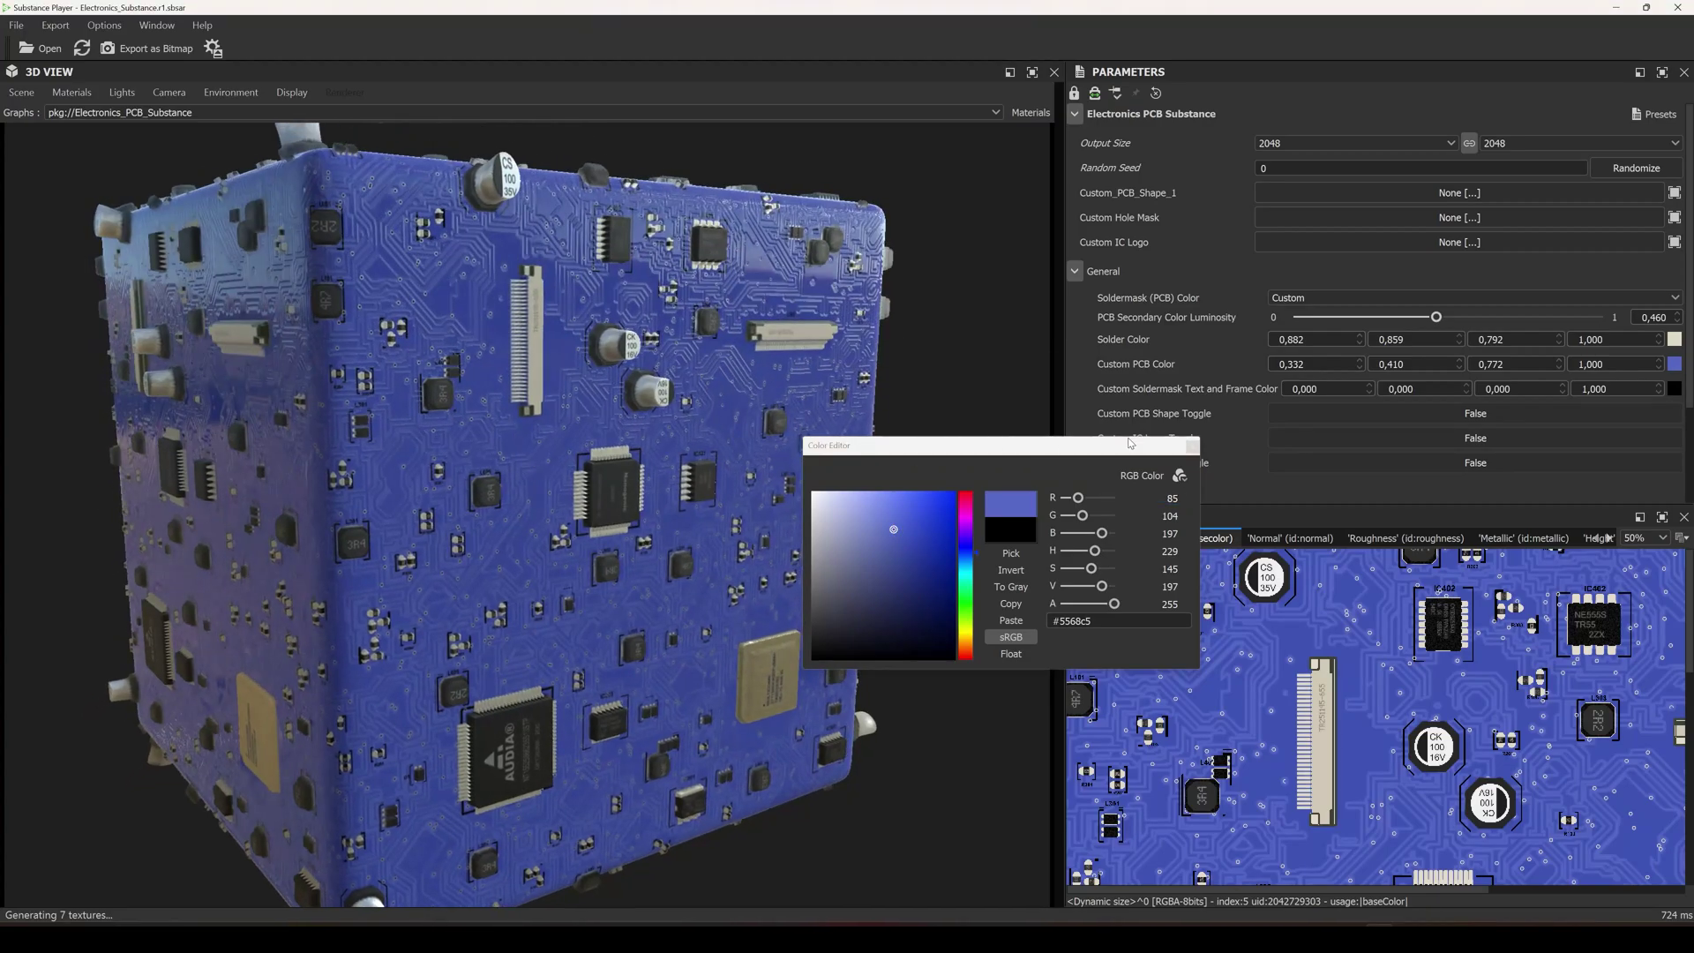
{"action": "left_click", "coordinate": [1193, 446]}
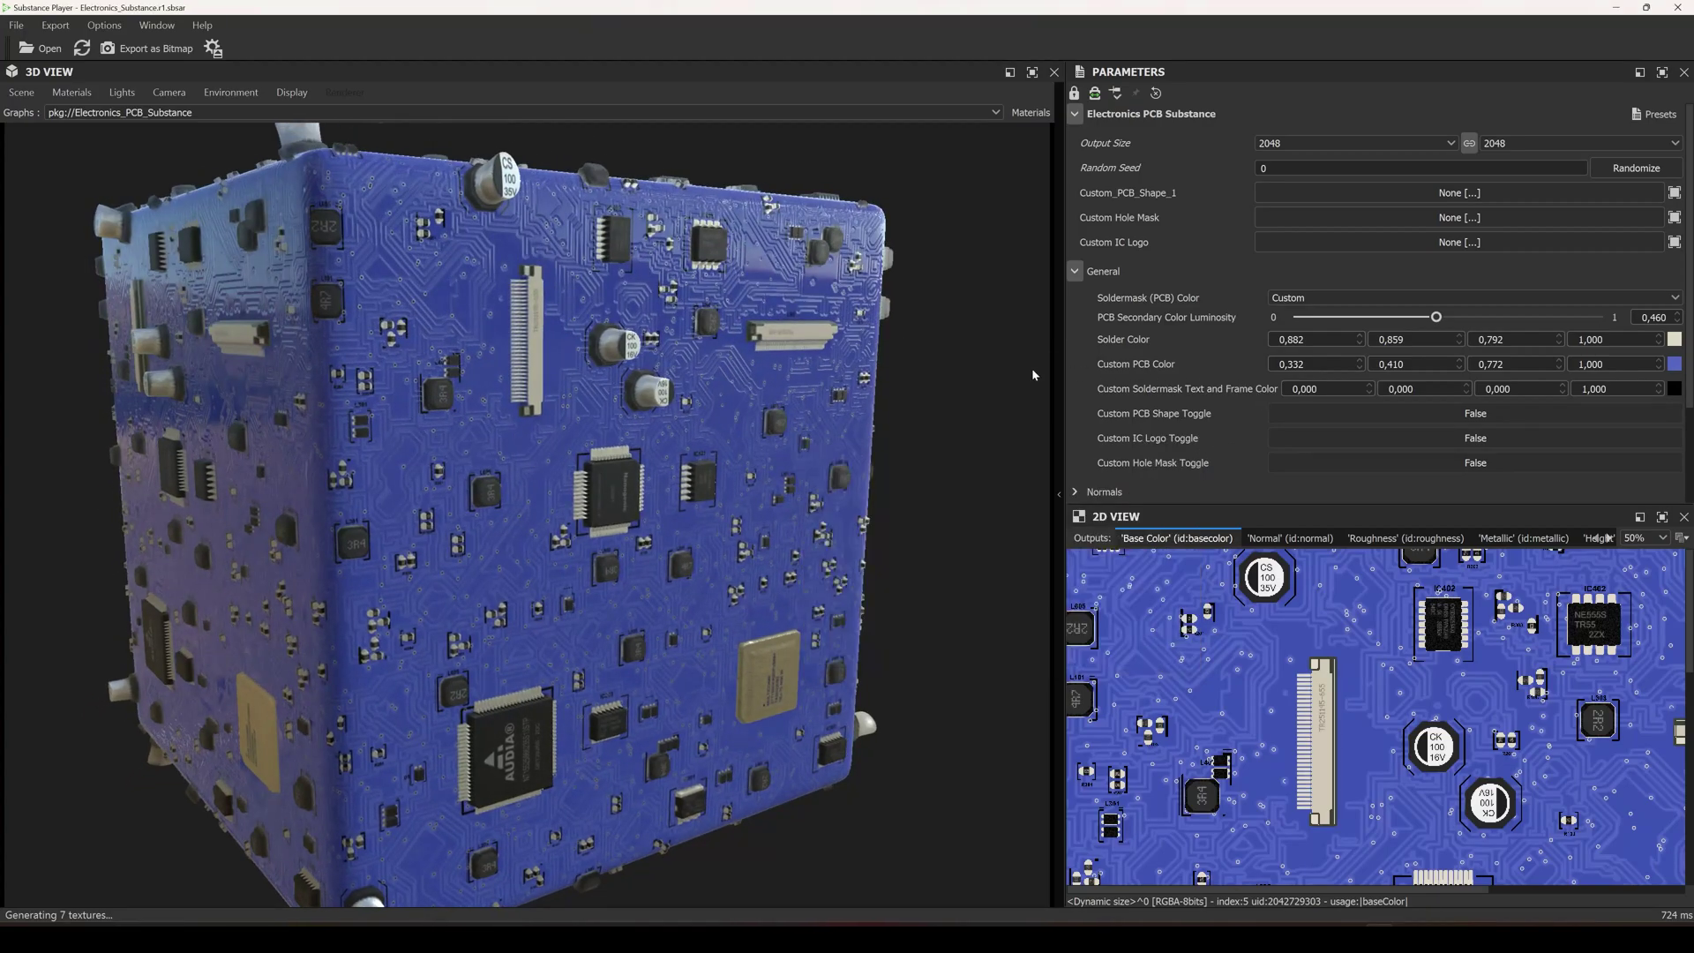
{"action": "left_click_drag", "start_coordinate": [521, 516], "coordinate": [628, 389]}
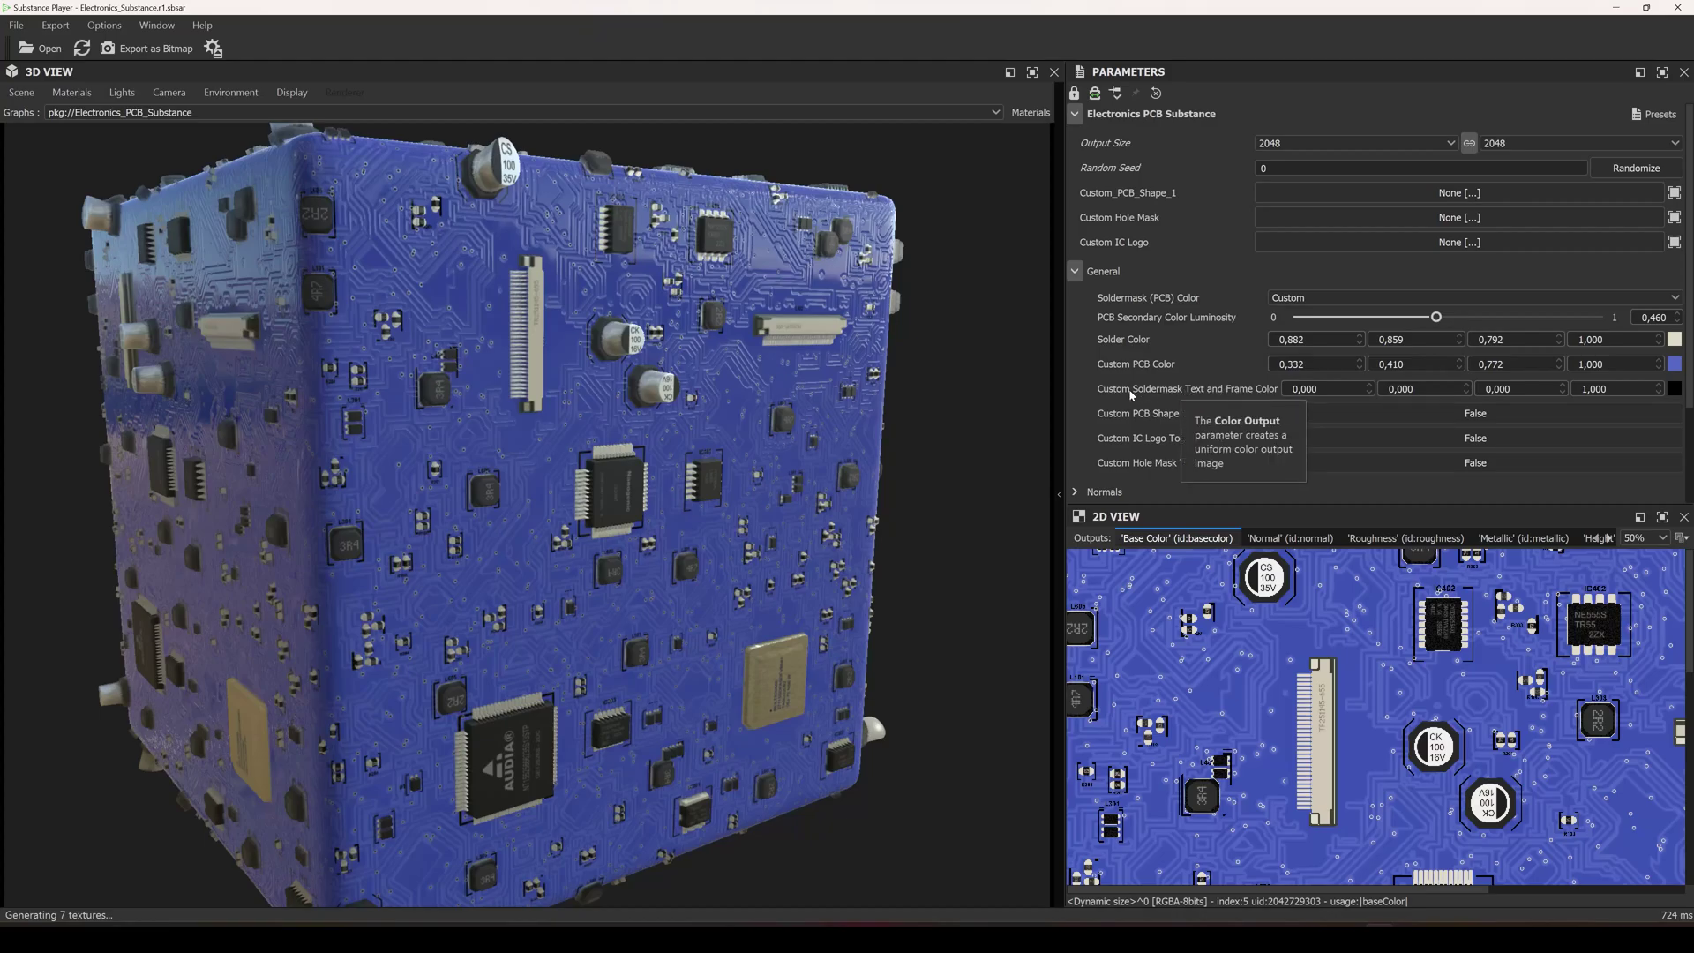
Try white #ffffff as the Custom Soldermask Text and Frame Color and settle on pure red (1,000, 0,000, 0,000)
{"action": "left_click", "coordinate": [1674, 389]}
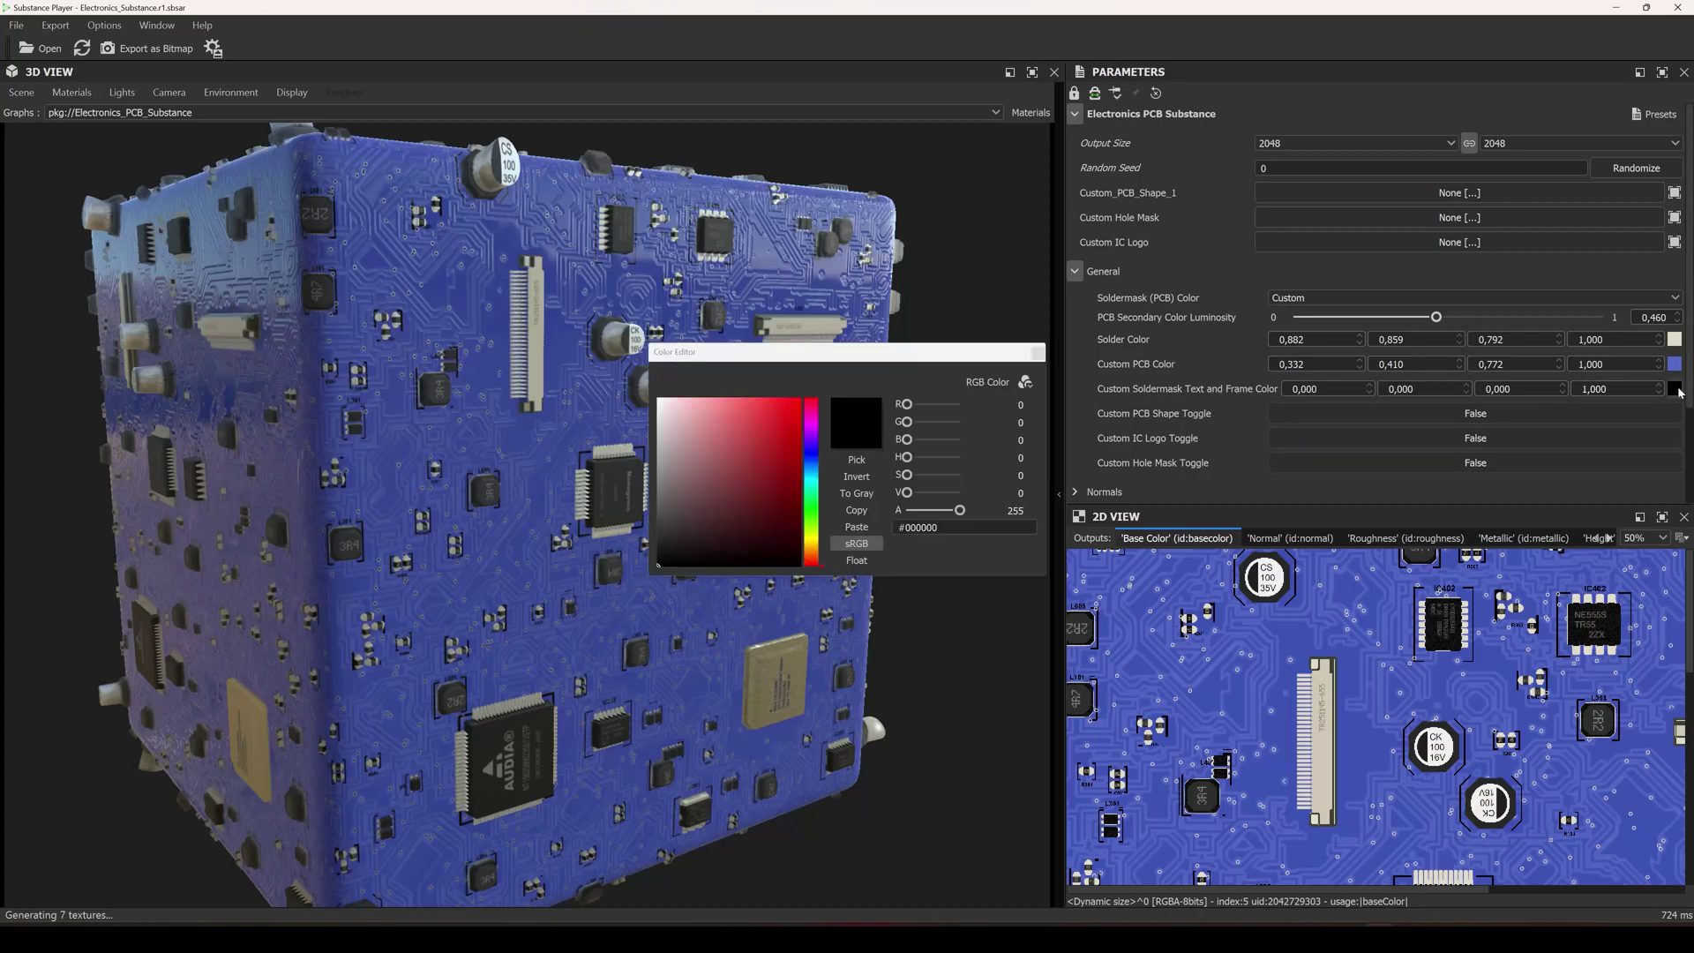
{"action": "left_click", "coordinate": [691, 420]}
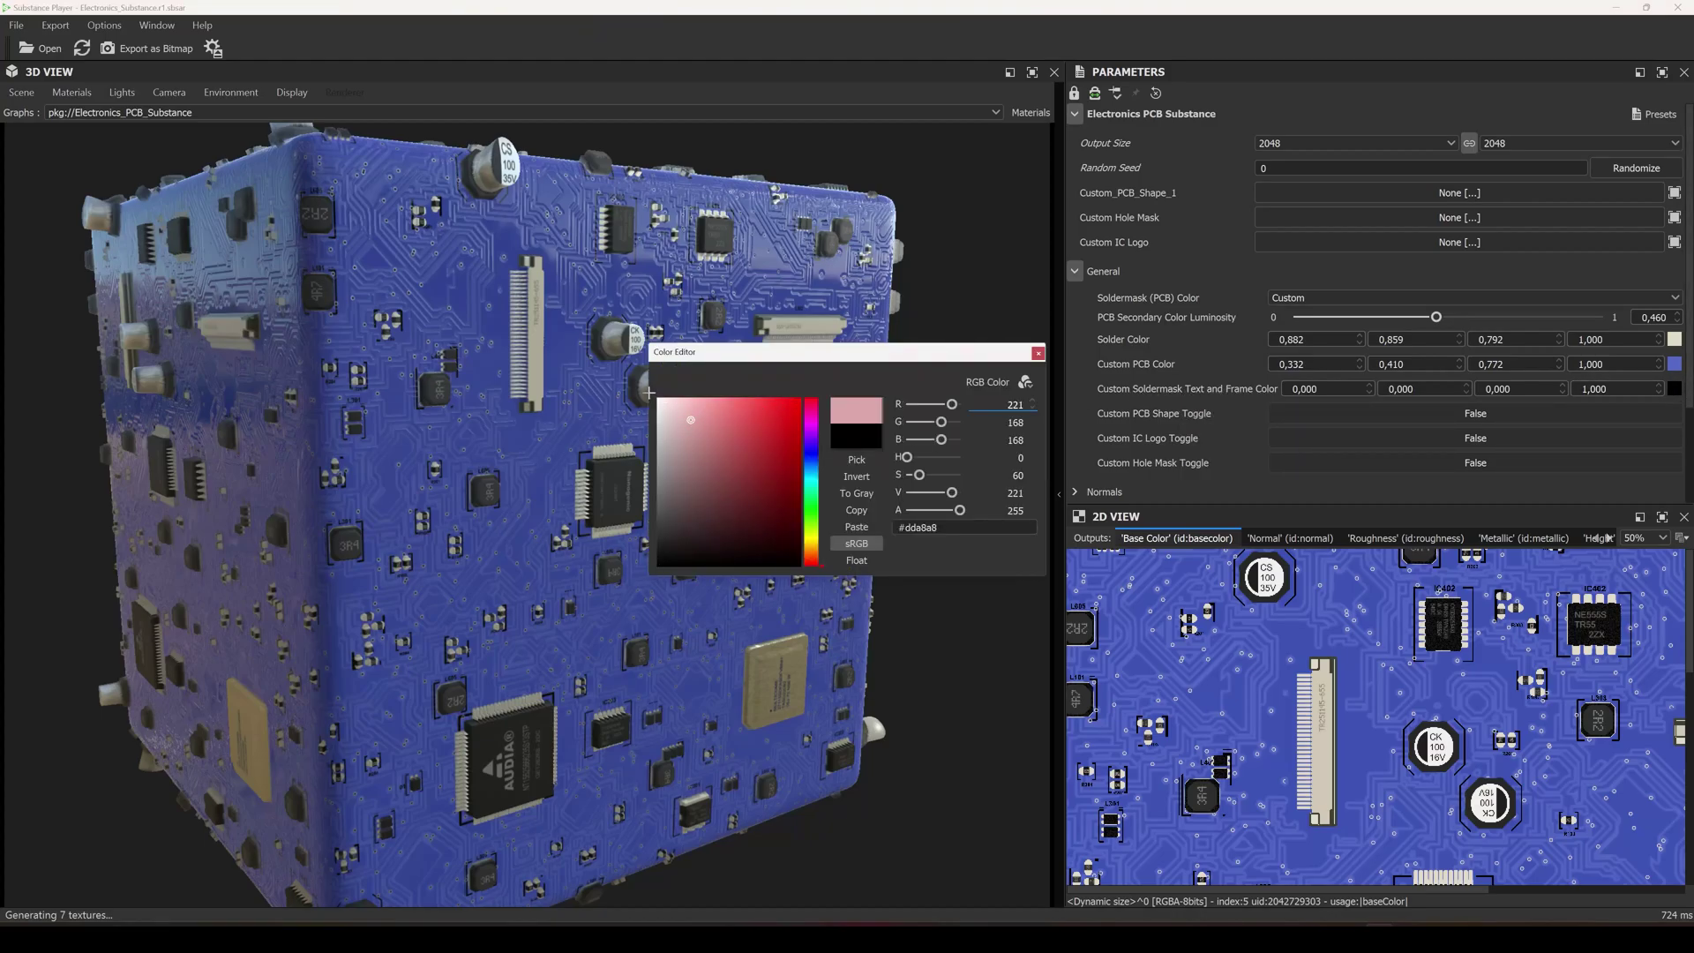
{"action": "left_click_drag", "start_coordinate": [643, 392], "coordinate": [645, 391]}
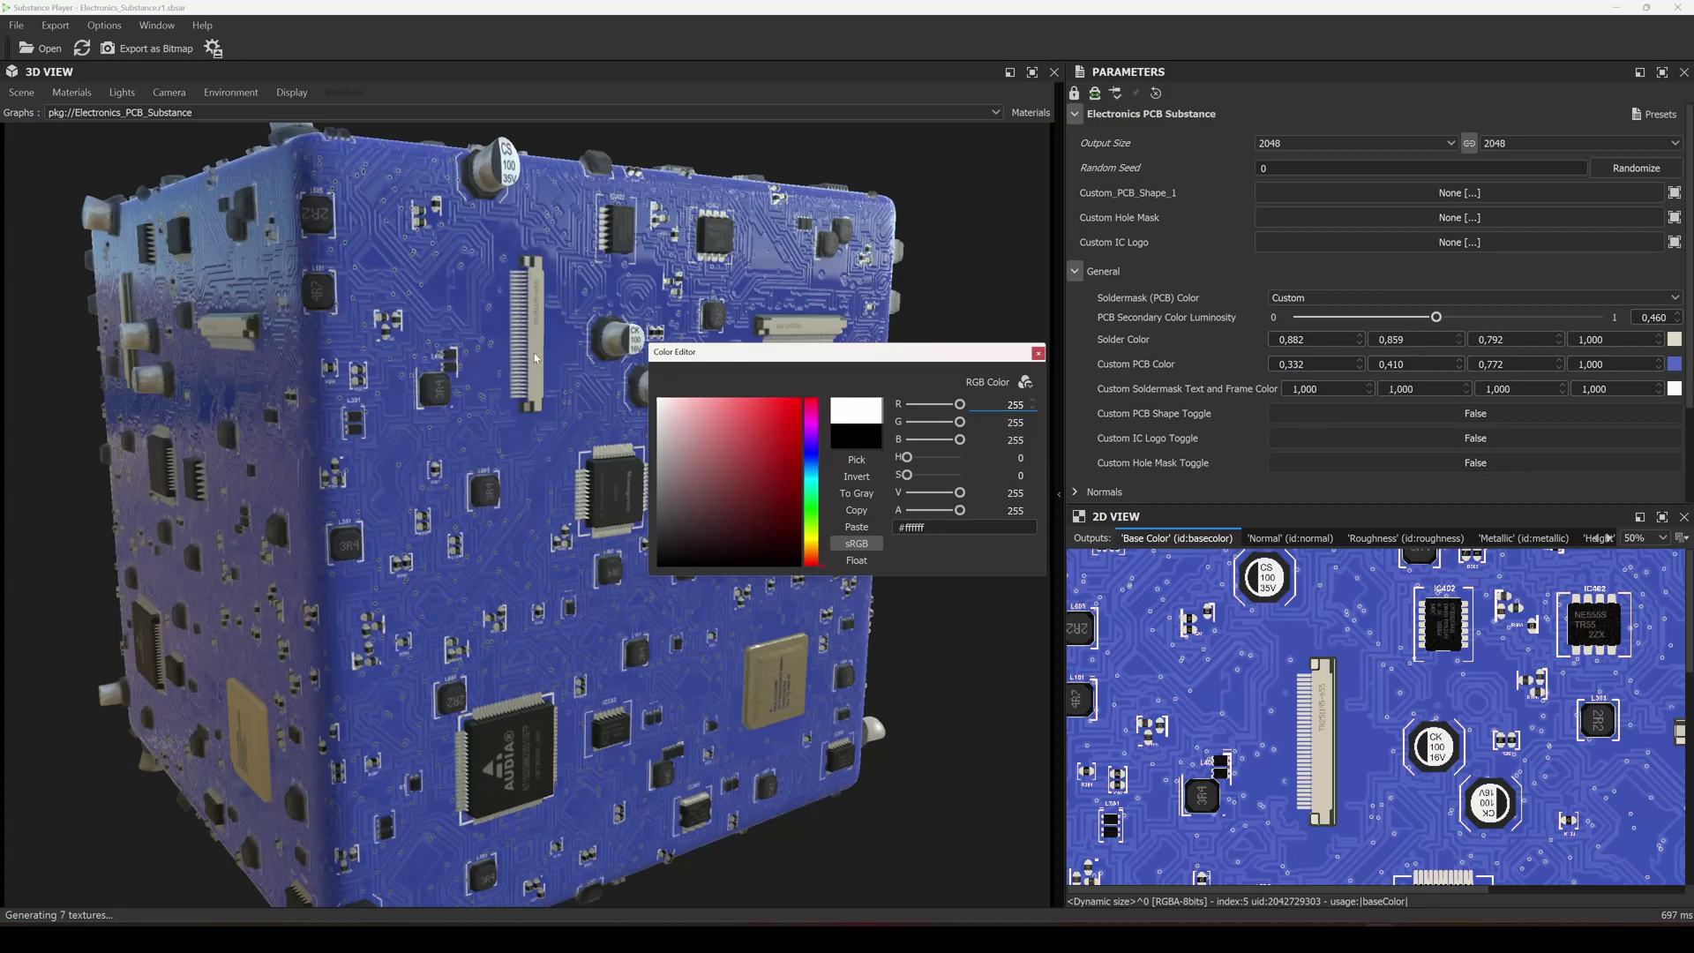
{"action": "scroll", "coordinate": [459, 506], "scroll_direction": "up", "scroll_amount": 3}
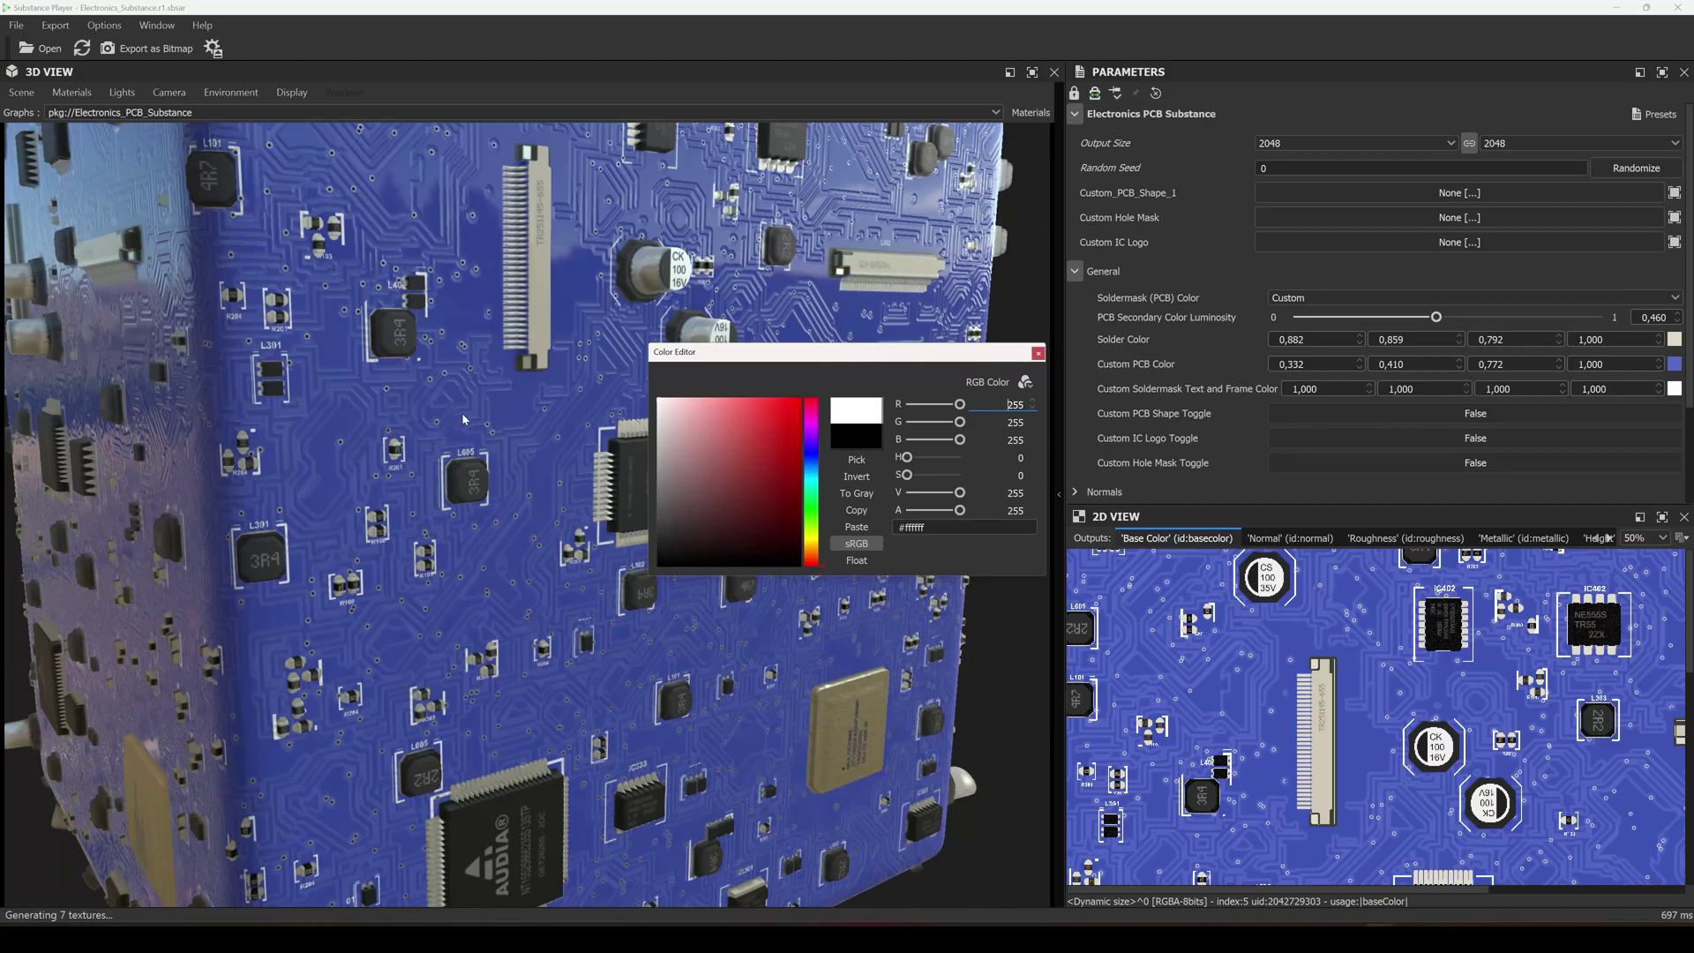
{"action": "left_click_drag", "start_coordinate": [456, 434], "coordinate": [458, 380]}
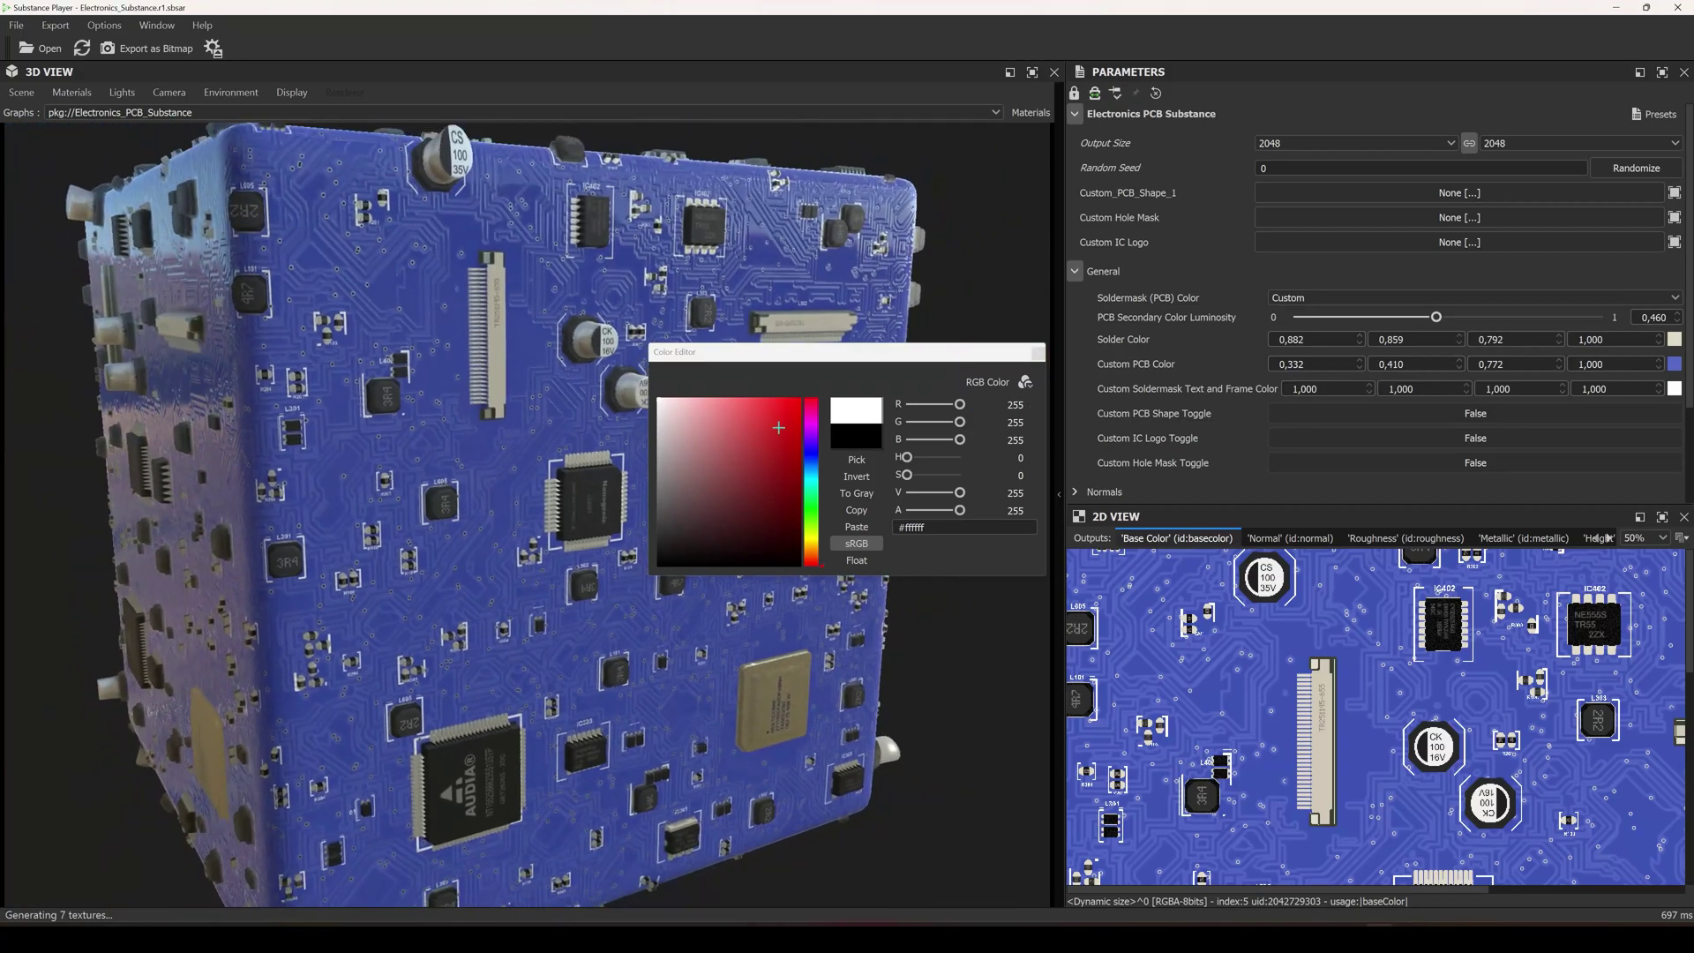
{"action": "left_click", "coordinate": [797, 408]}
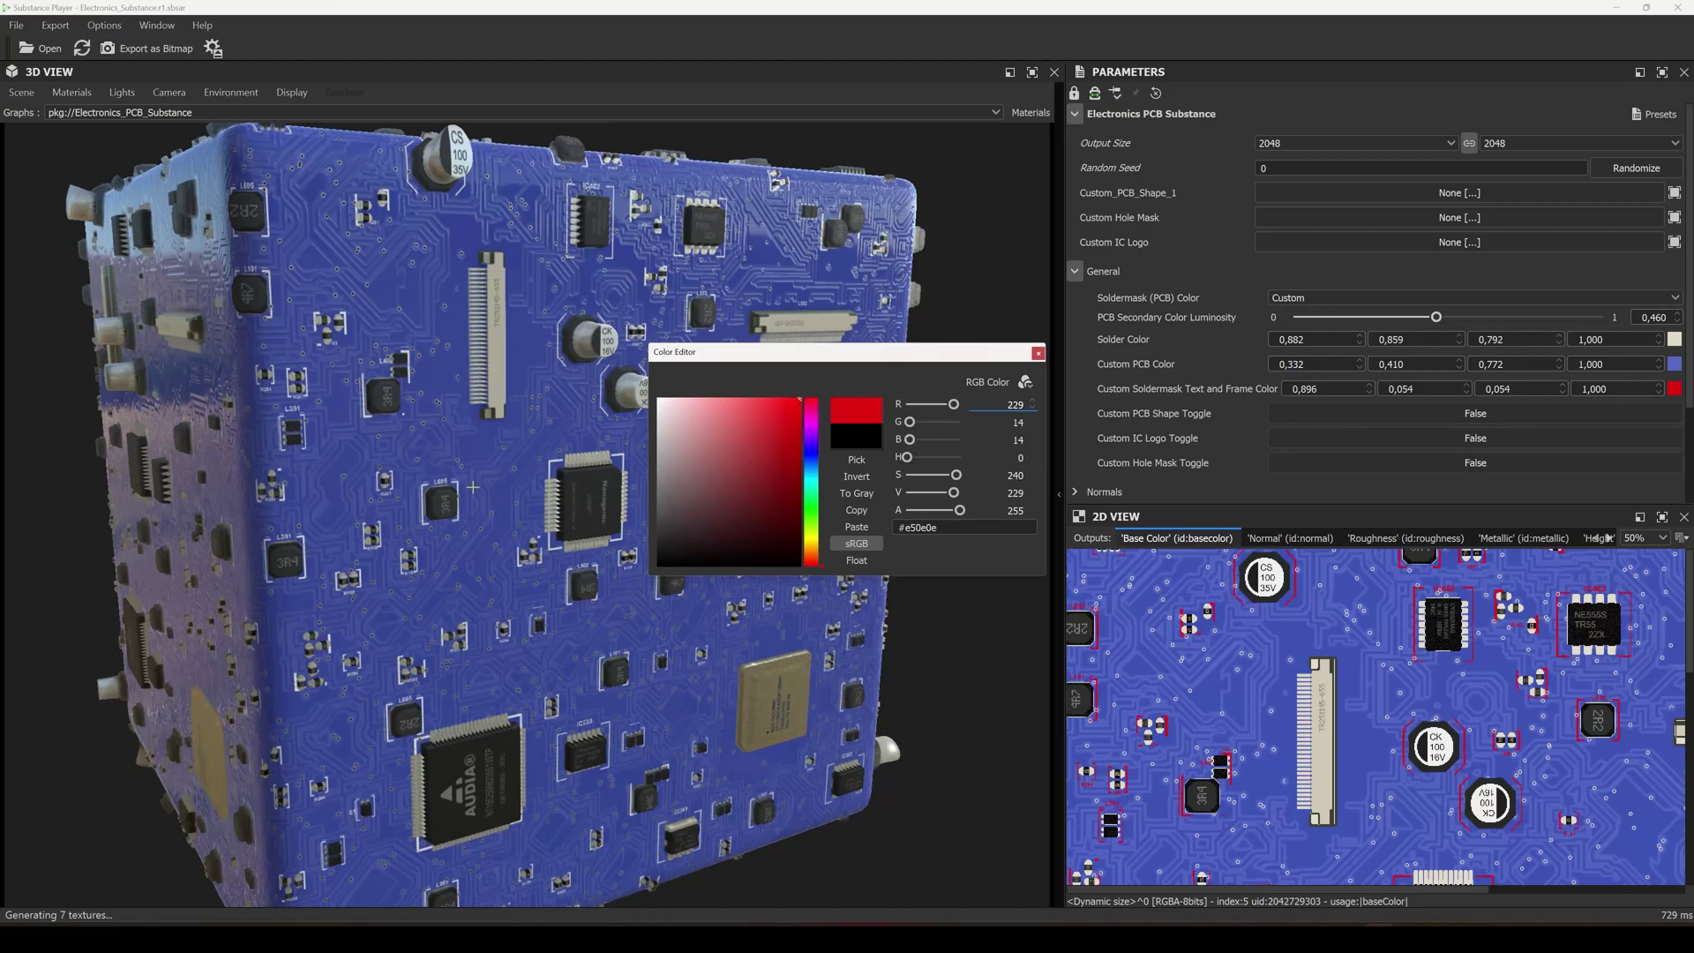
{"action": "left_click", "coordinate": [1037, 353]}
Set the Soldermask (PCB) Color to Green 1 and inspect the board up close
{"action": "left_click", "coordinate": [1394, 297]}
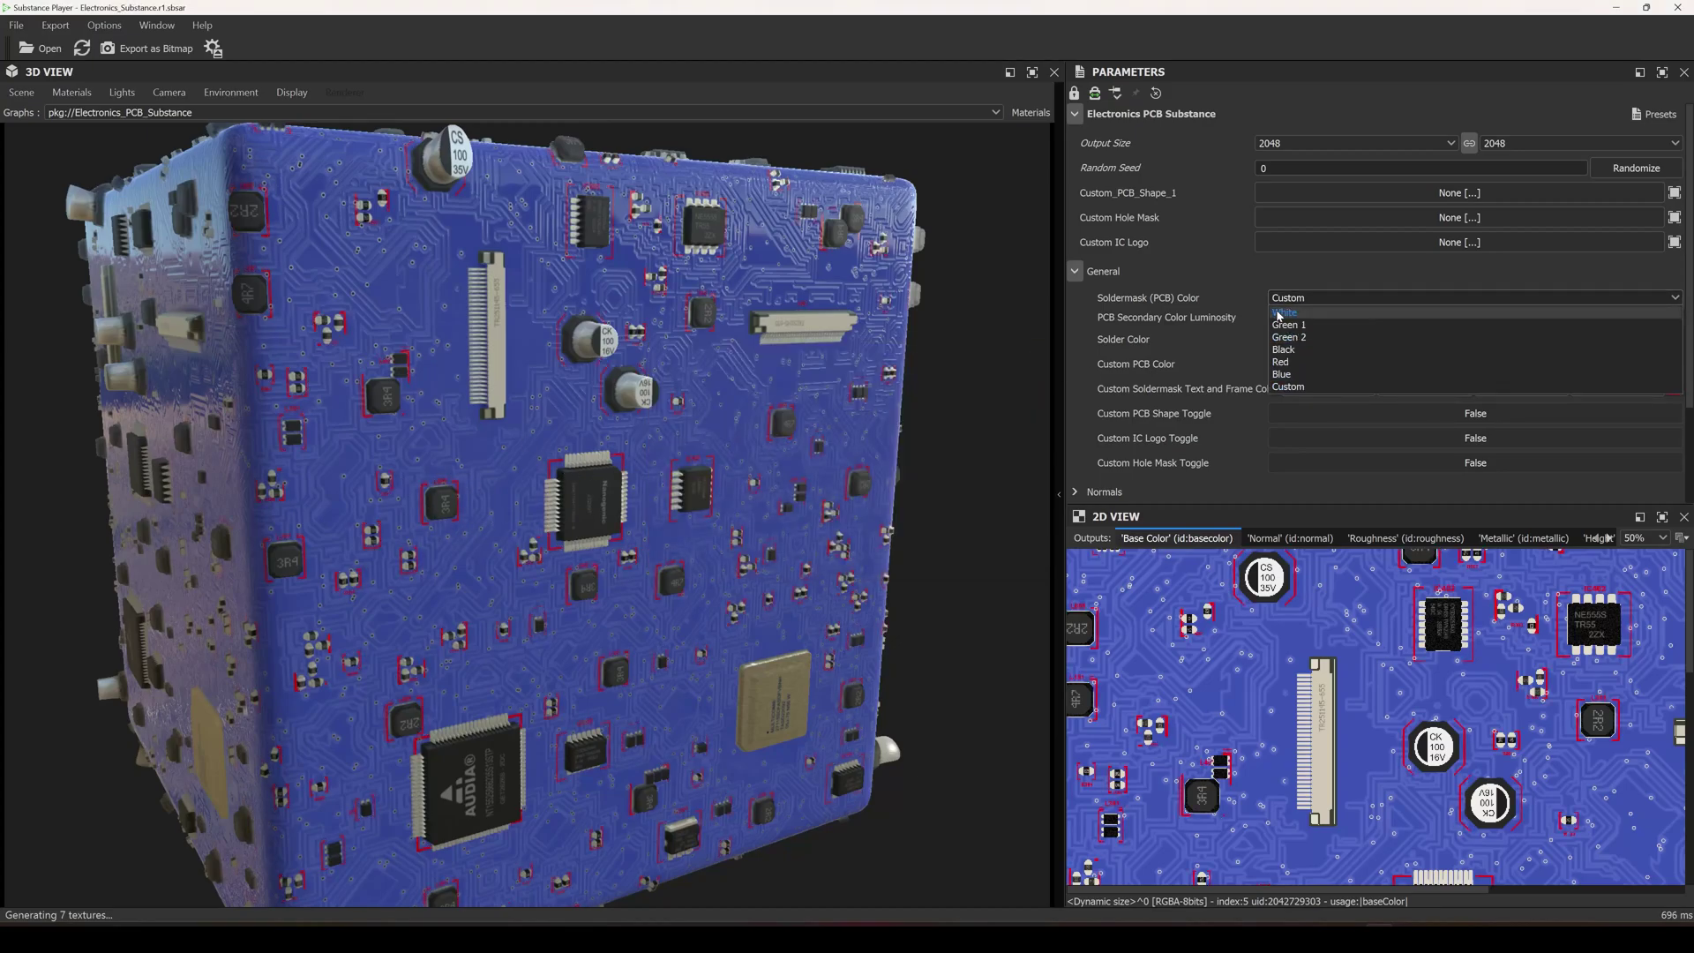
{"action": "left_click", "coordinate": [771, 410]}
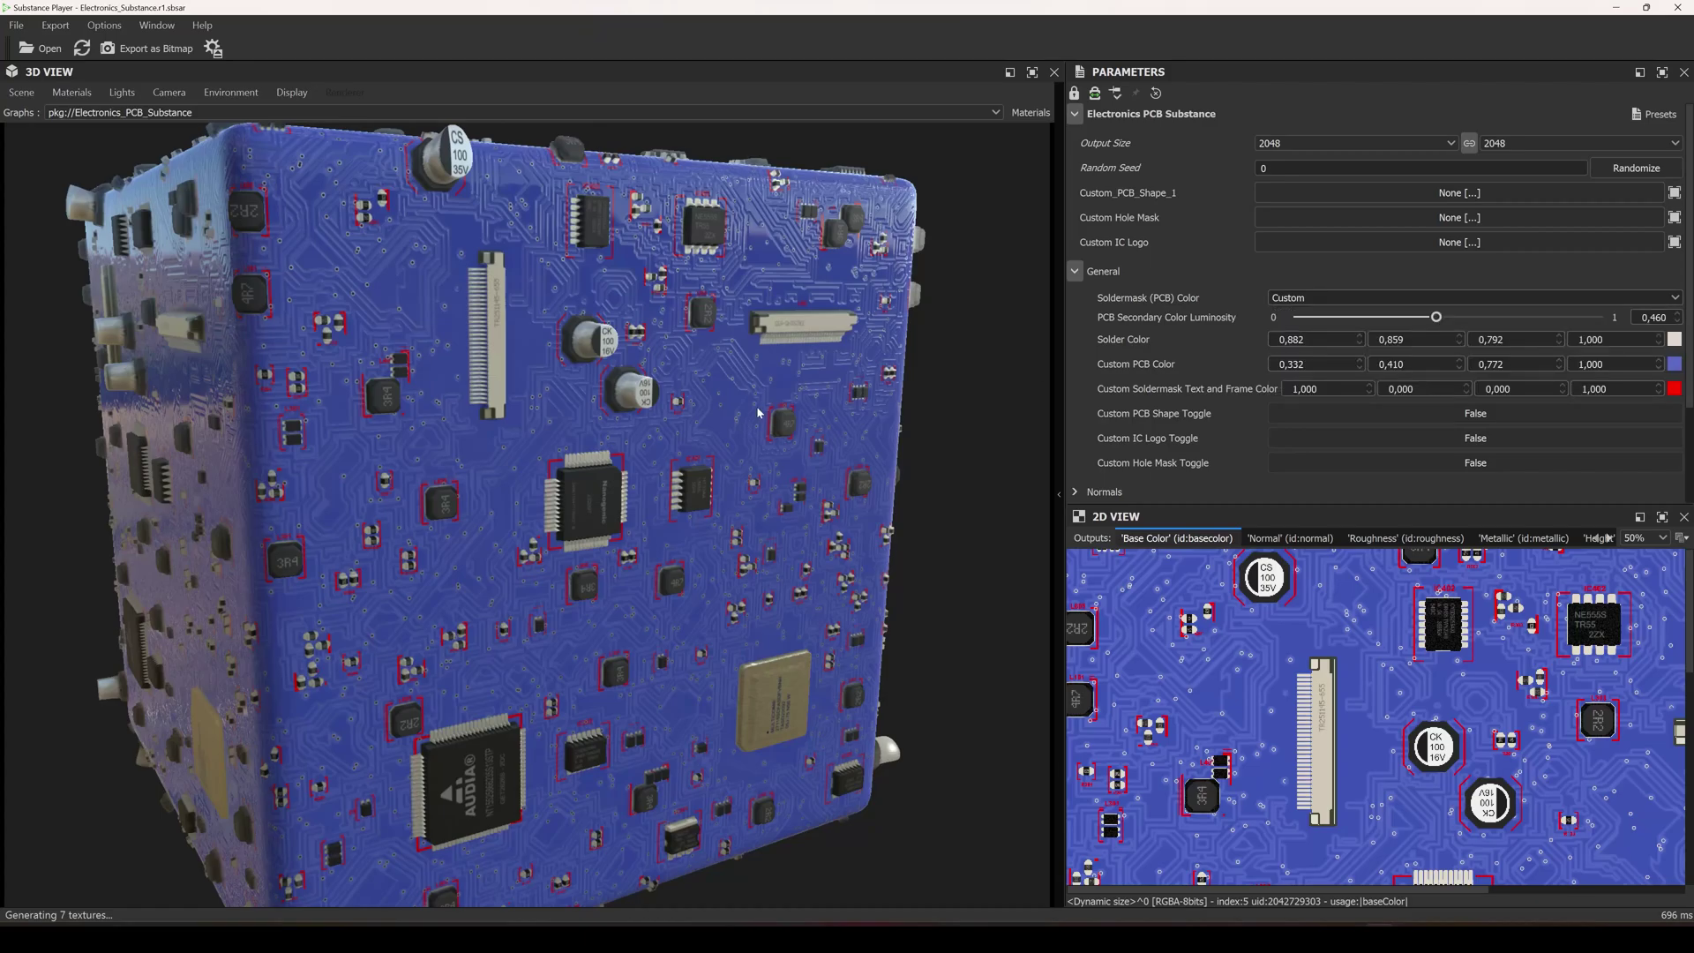
{"action": "left_click_drag", "start_coordinate": [495, 429], "coordinate": [487, 477]}
{"action": "right_click_drag", "start_coordinate": [488, 476], "coordinate": [682, 642]}
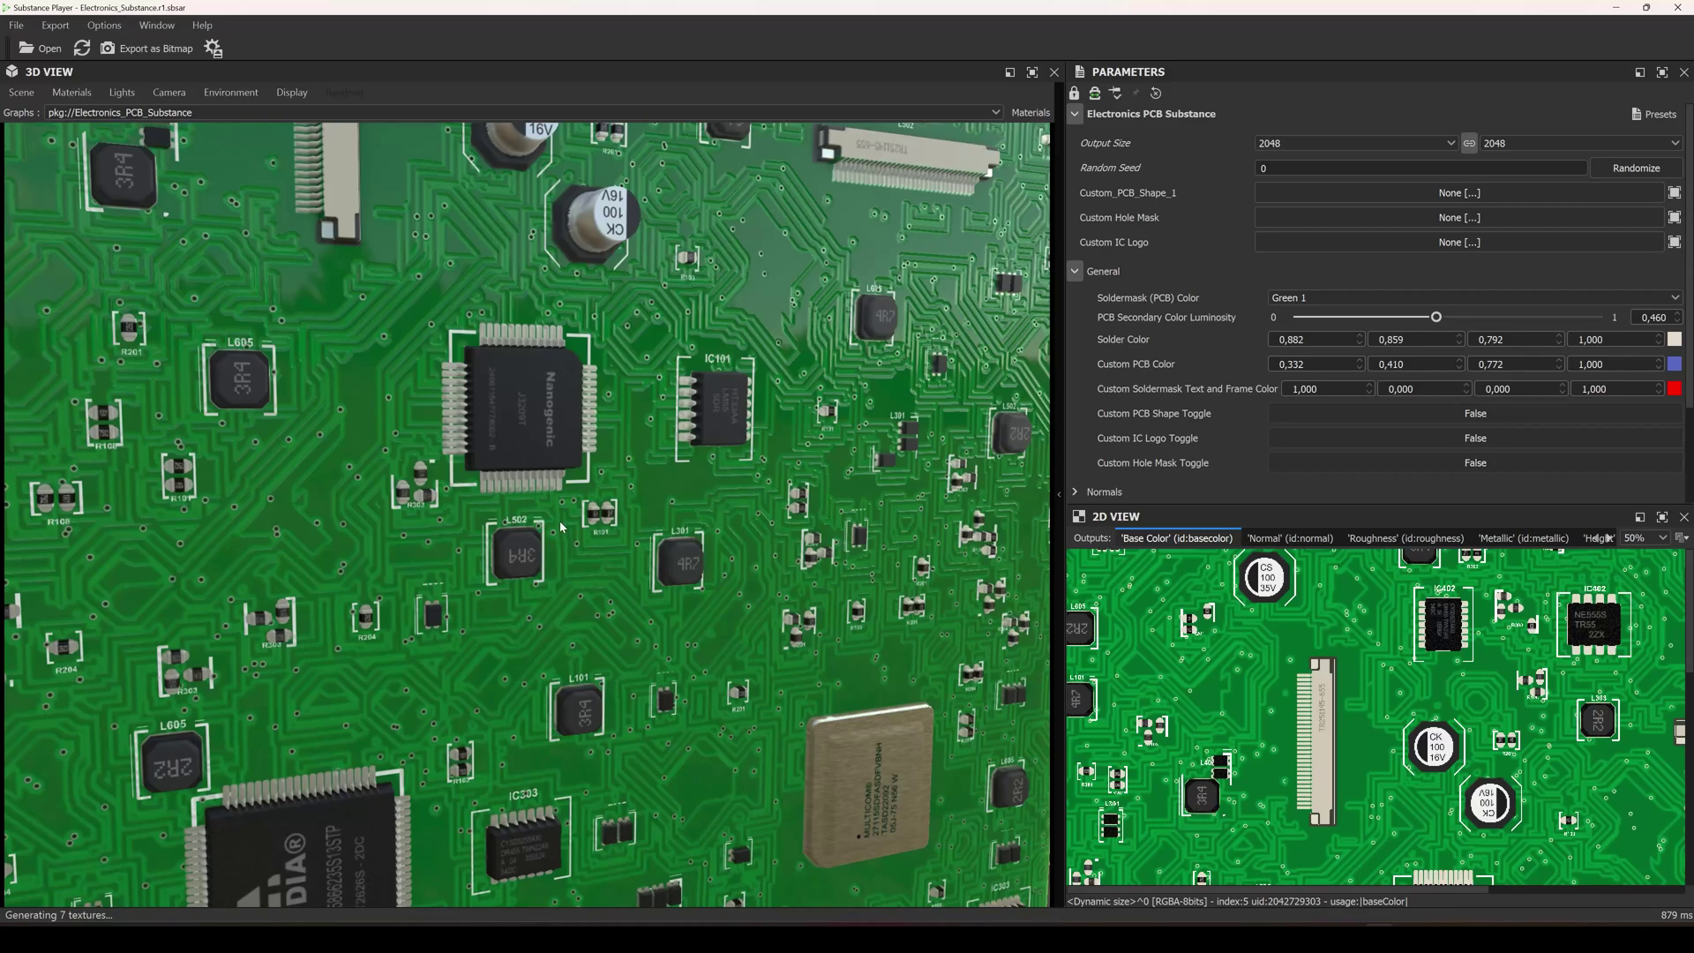
Randomize the seed and examine the green board's chips, capacitors and connectors from several angles
{"action": "scroll", "coordinate": [561, 526], "scroll_direction": "up", "scroll_amount": 2}
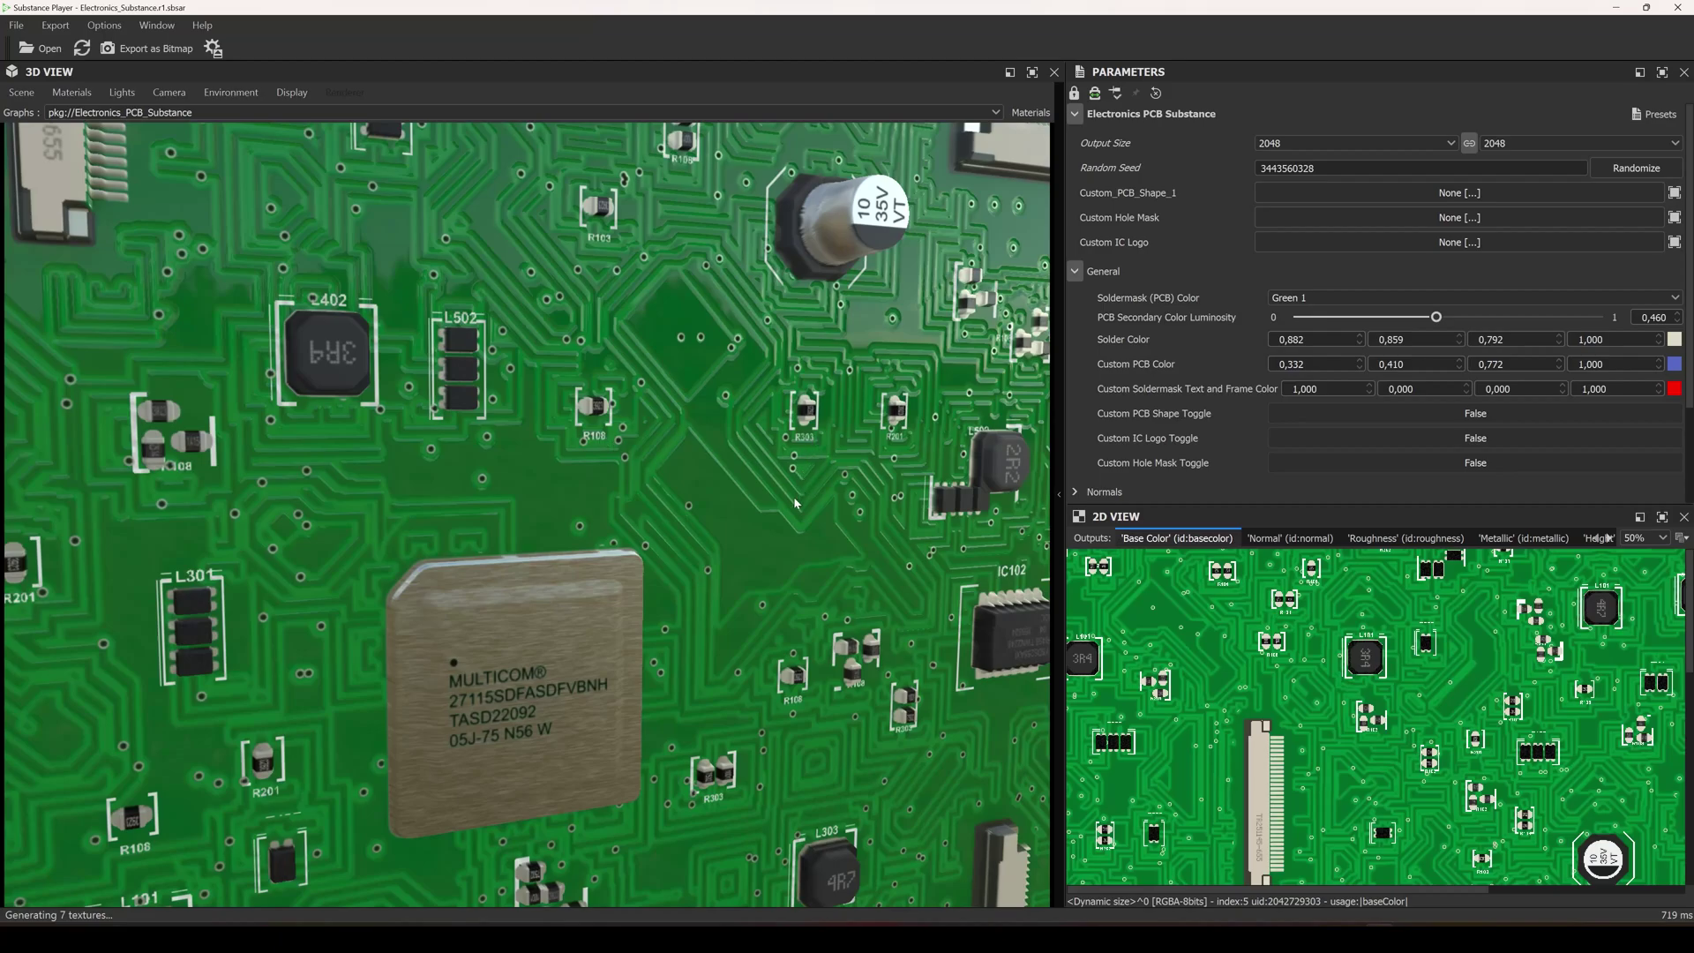
{"action": "middle_click_drag", "start_coordinate": [704, 735], "coordinate": [699, 681]}
{"action": "left_click_drag", "start_coordinate": [166, 603], "coordinate": [724, 730]}
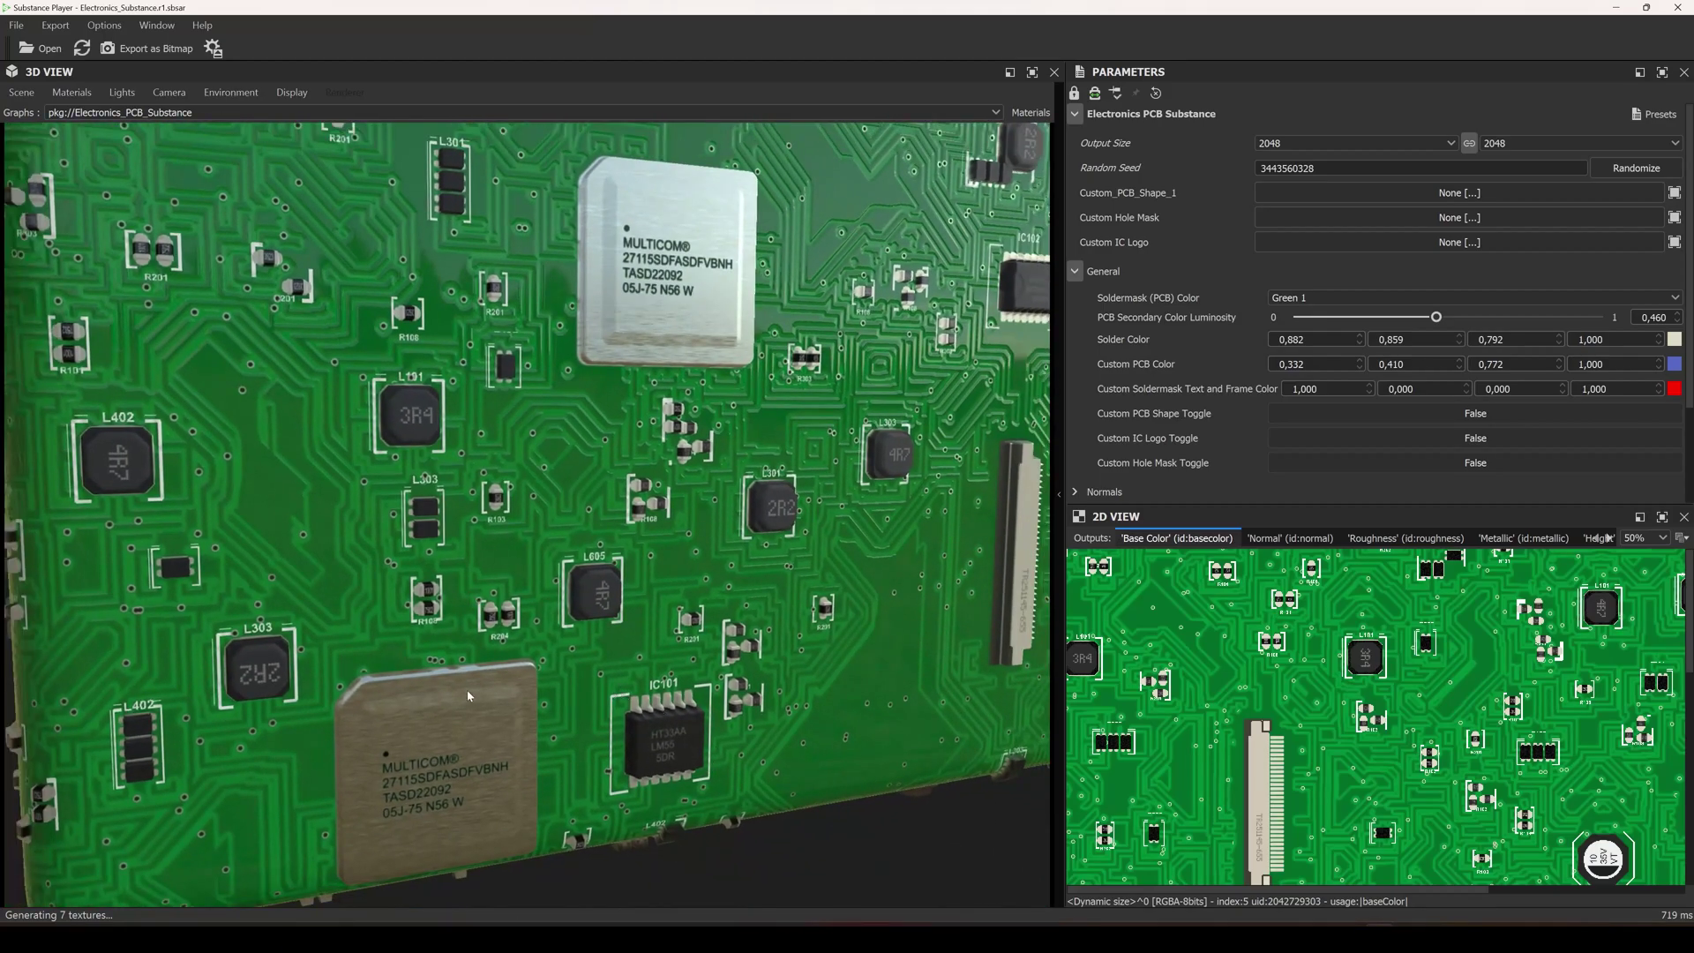
{"action": "left_click_drag", "start_coordinate": [284, 649], "coordinate": [481, 485]}
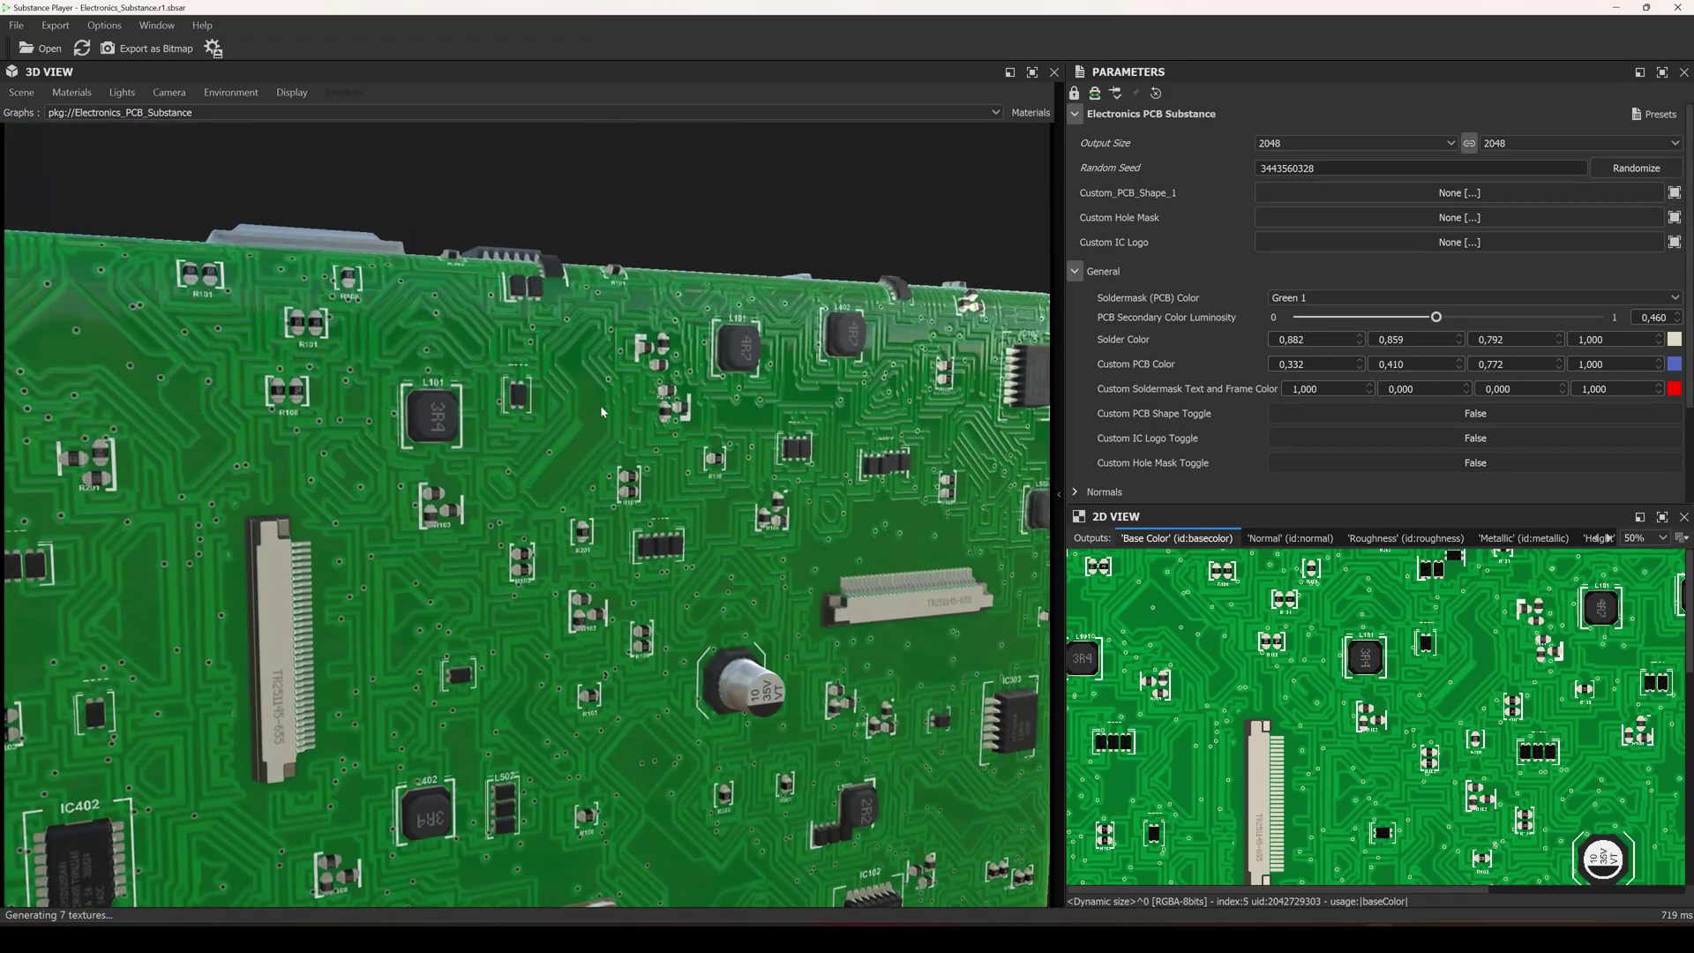
{"action": "left_click_drag", "start_coordinate": [394, 531], "coordinate": [593, 519]}
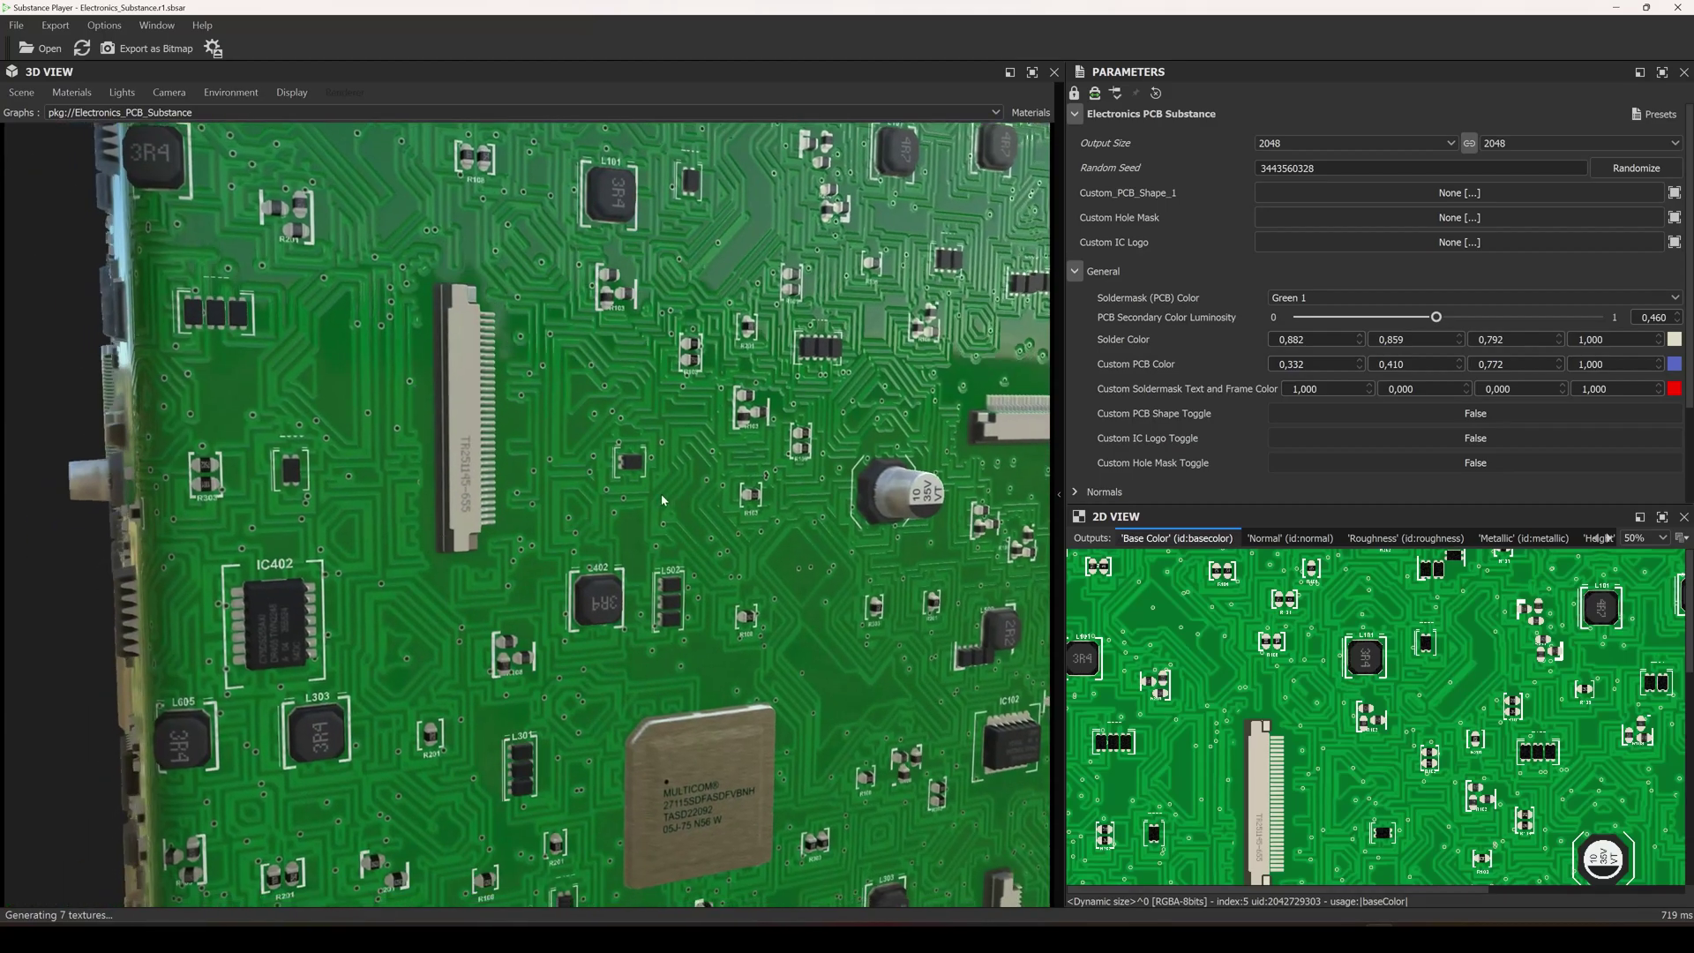
{"action": "left_click_drag", "start_coordinate": [845, 403], "coordinate": [914, 424]}
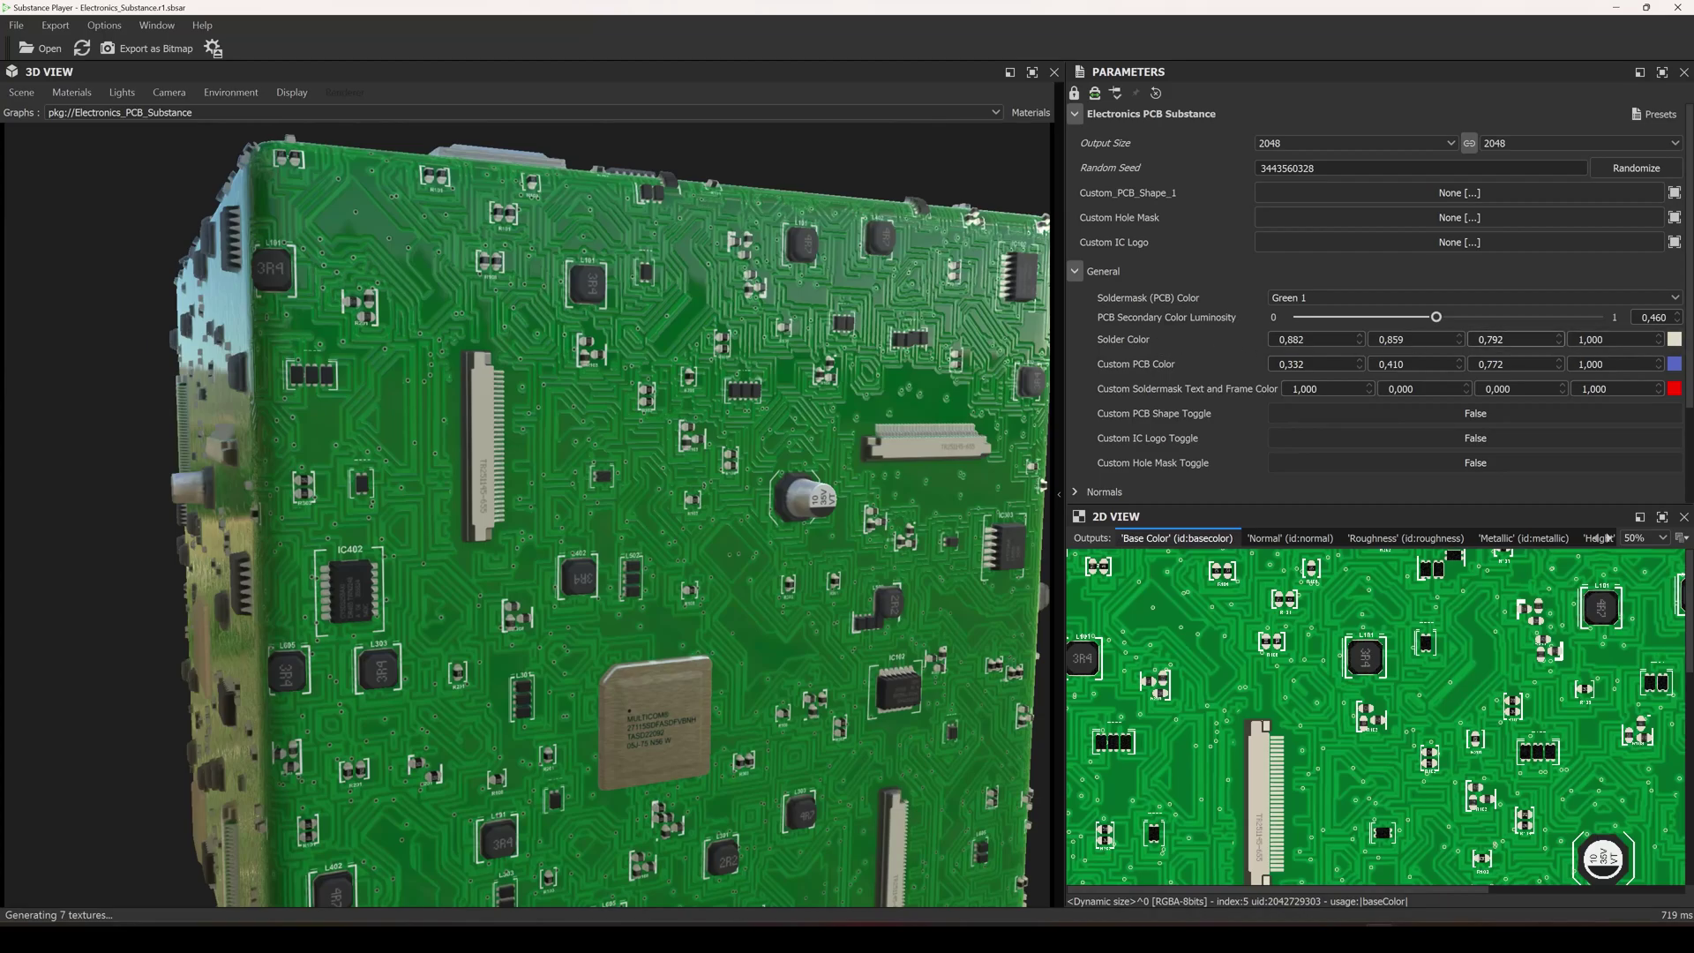
Try gold #f2b400 as the Solder Color and settle on a pale beige (0,917, 0,892, 0,817)
{"action": "left_click", "coordinate": [1675, 338]}
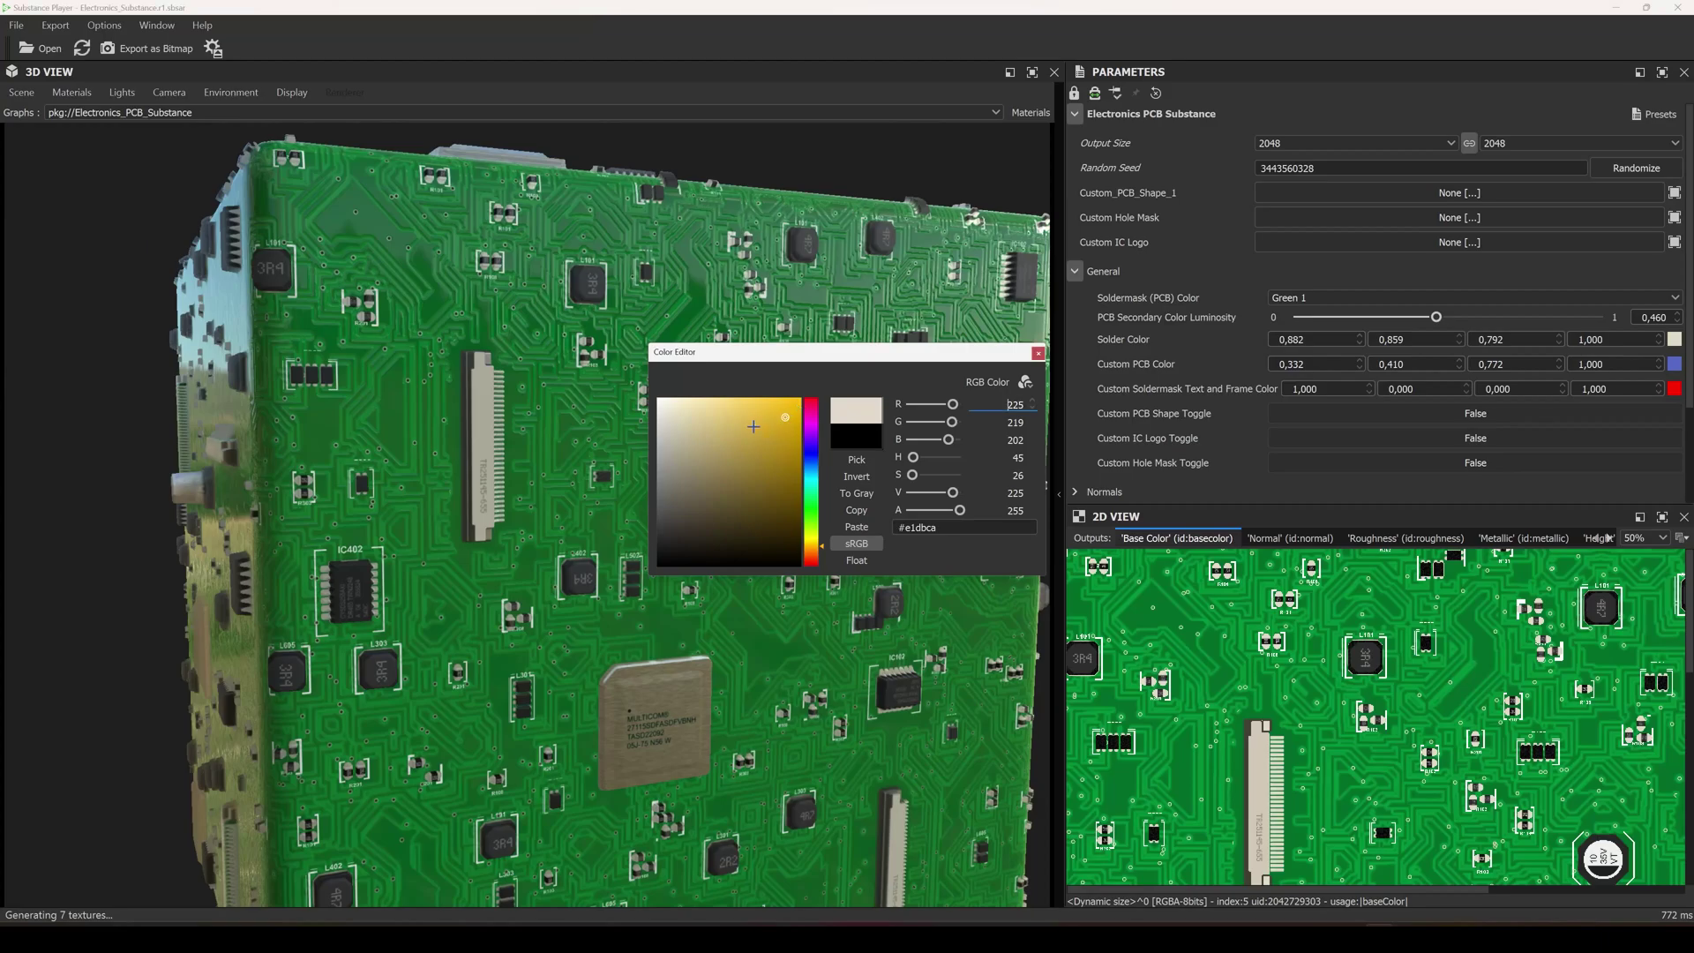
{"action": "left_click_drag", "start_coordinate": [782, 416], "coordinate": [802, 405]}
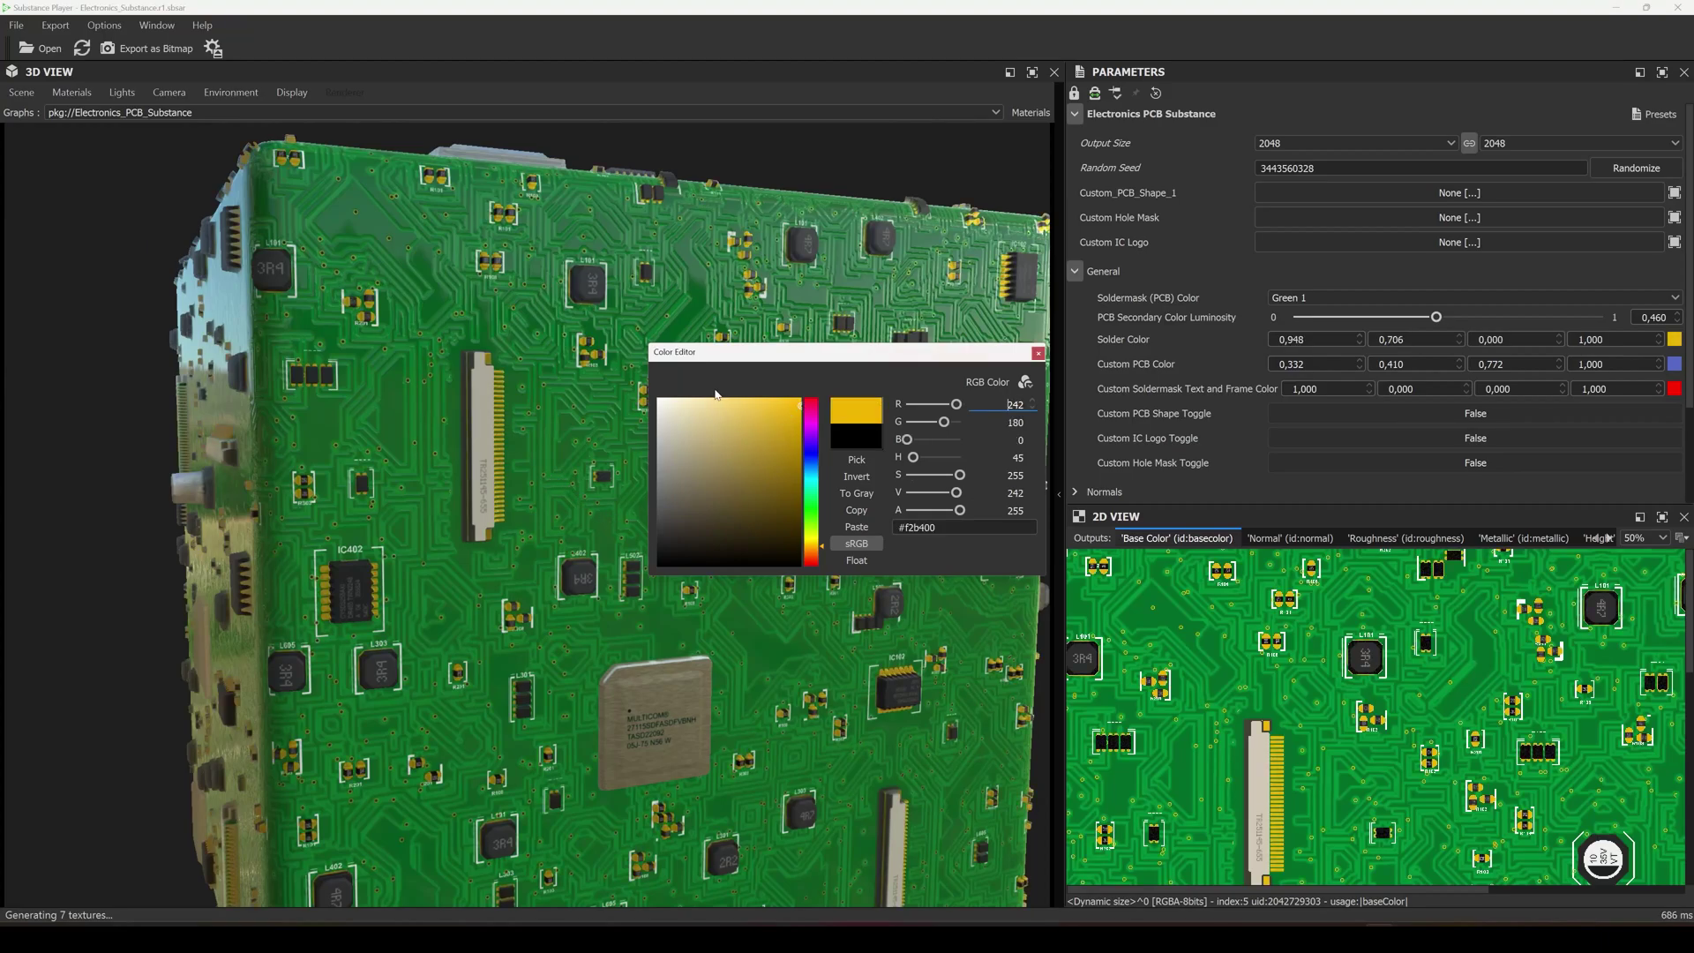
{"action": "left_click", "coordinate": [674, 413]}
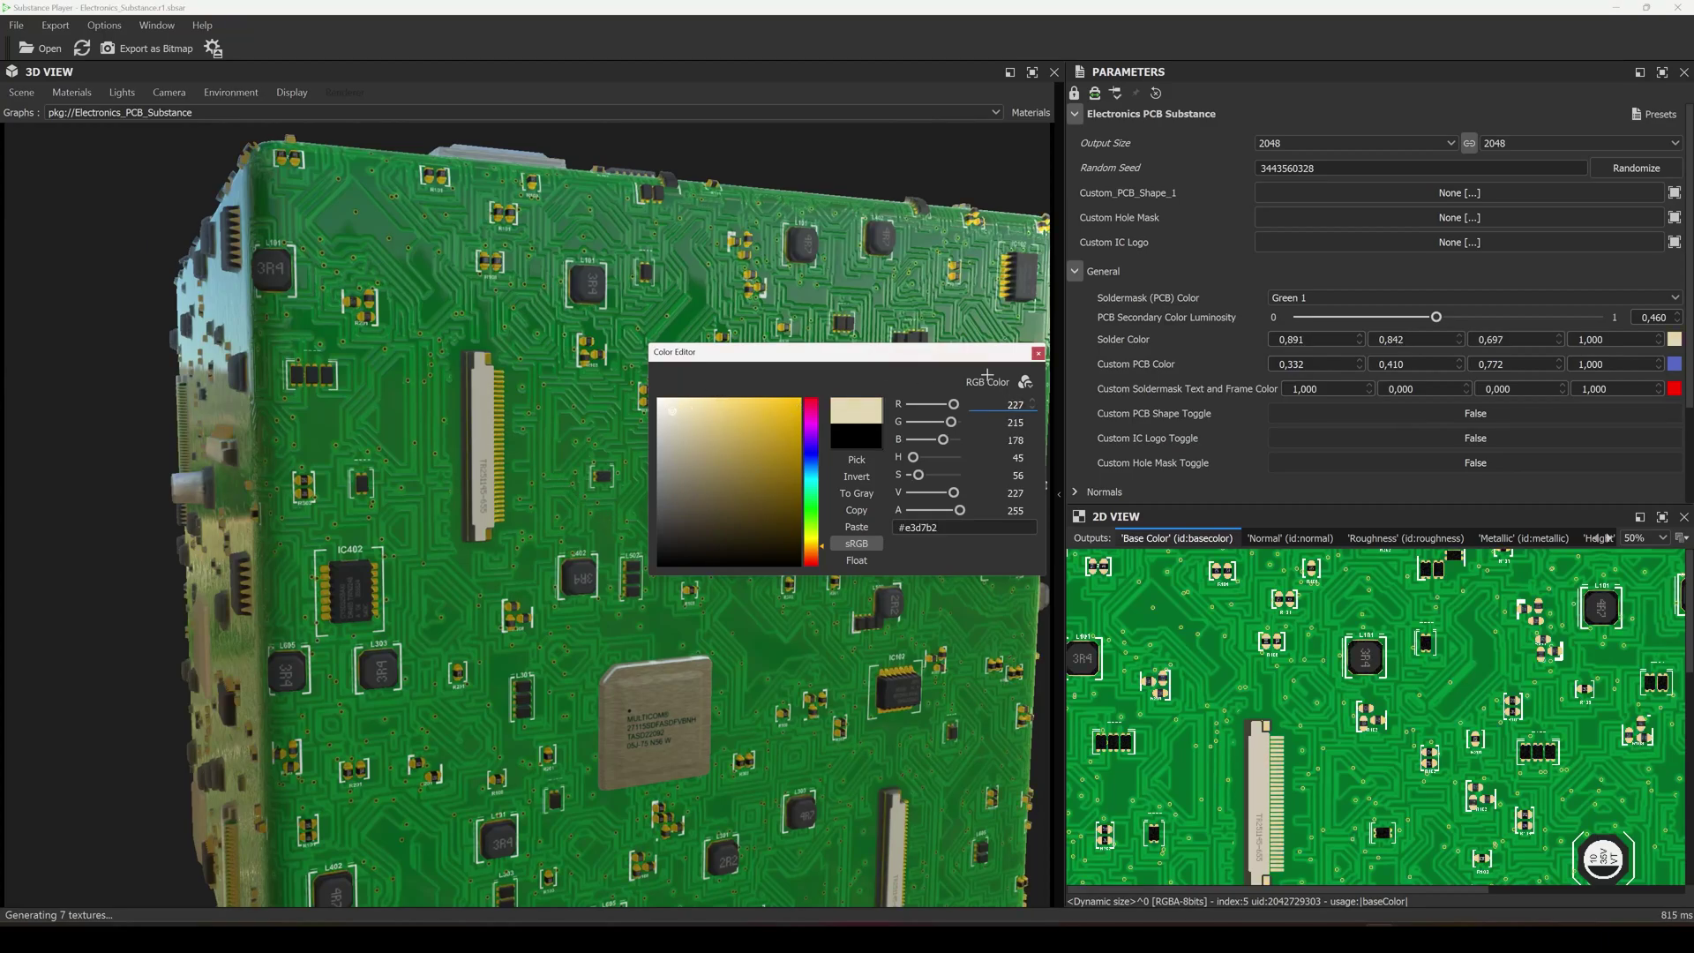
{"action": "left_click", "coordinate": [1038, 353]}
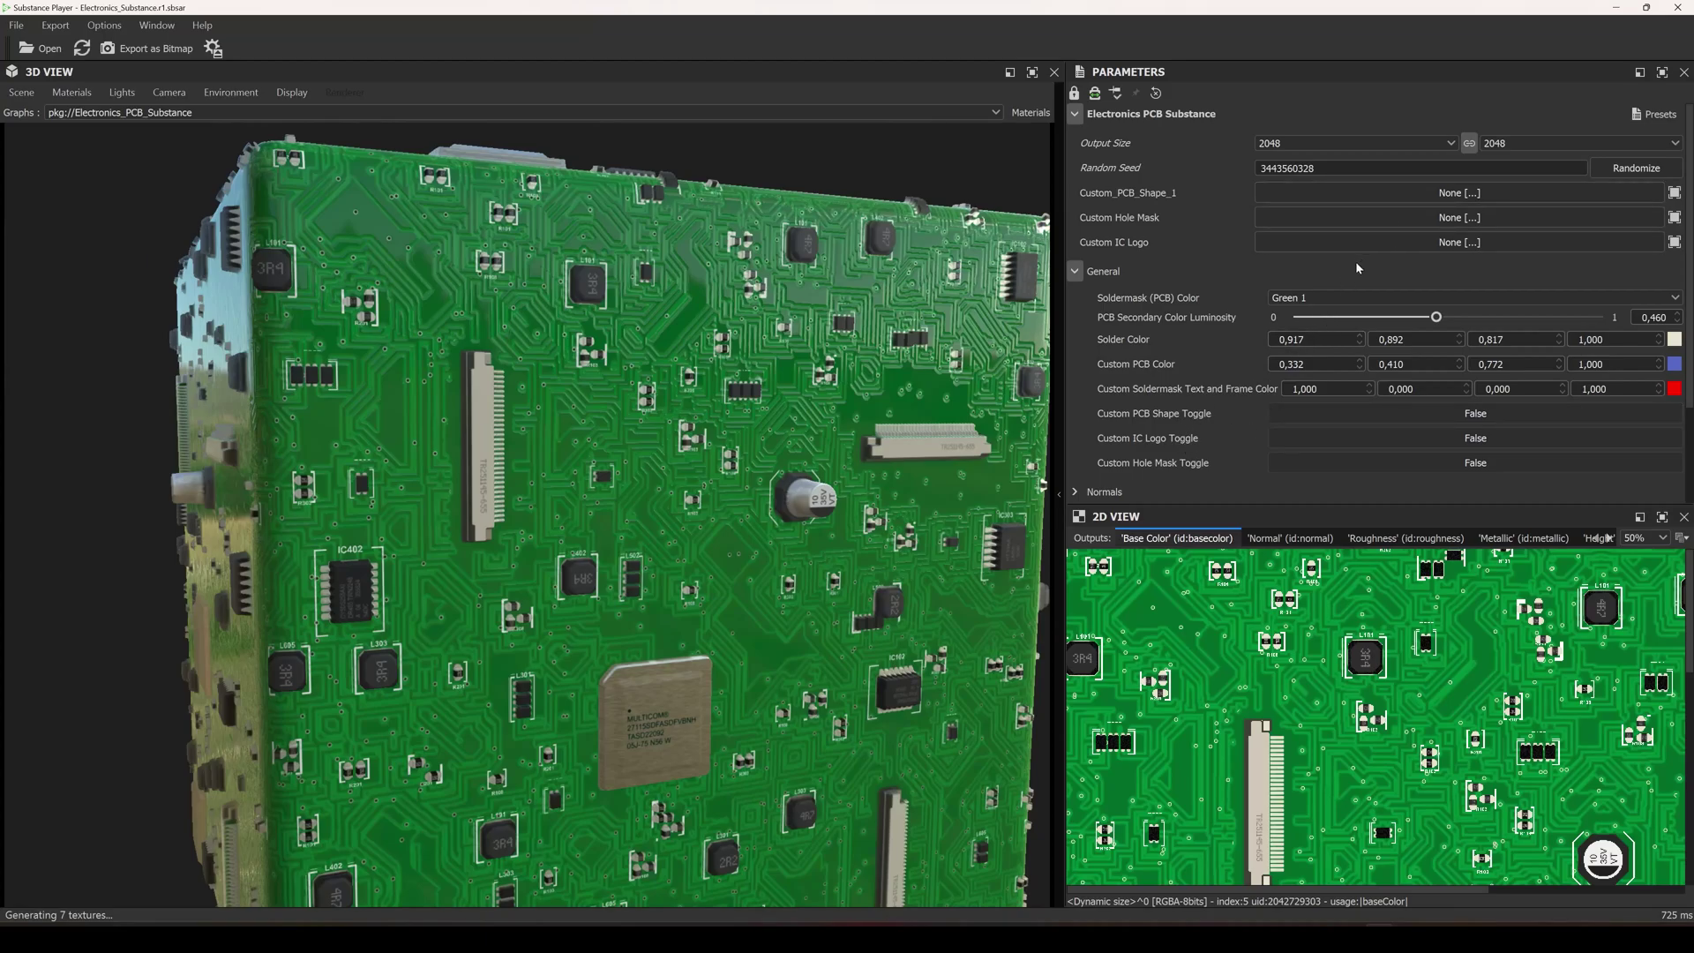
Bring the whole cube into view and set the Custom PCB Shape Toggle to True
{"action": "scroll", "coordinate": [619, 482], "scroll_direction": "down", "scroll_amount": 3}
{"action": "middle_click_drag", "start_coordinate": [617, 518], "coordinate": [614, 471]}
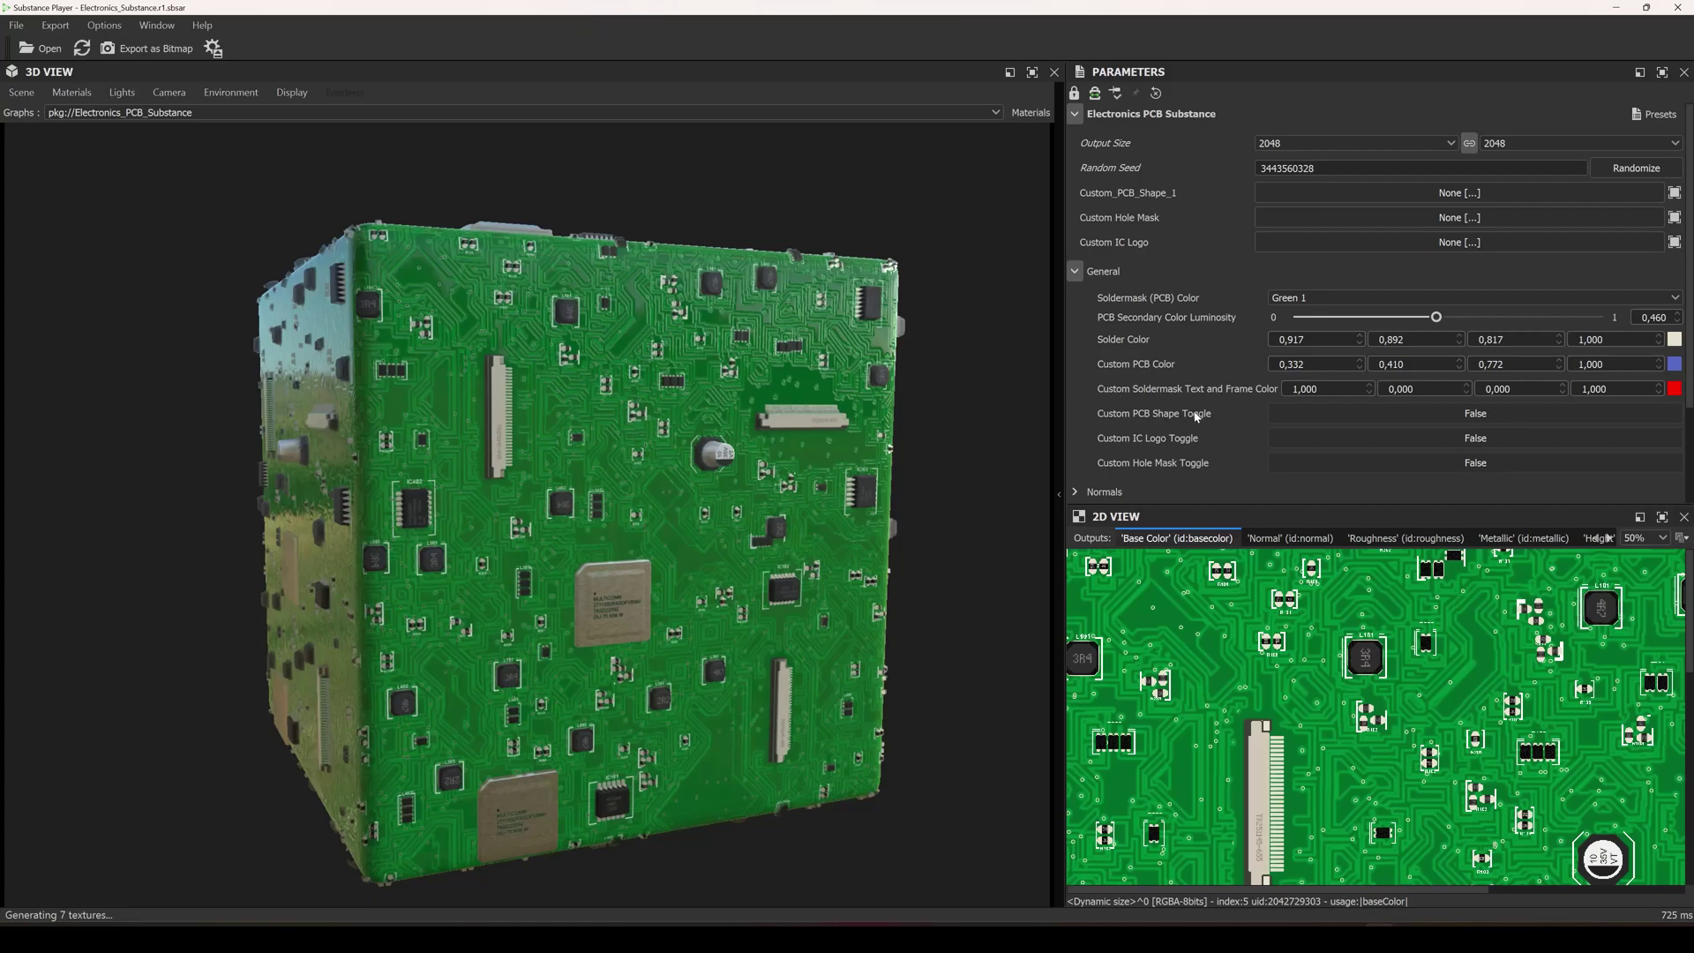
{"action": "left_click", "coordinate": [1437, 410]}
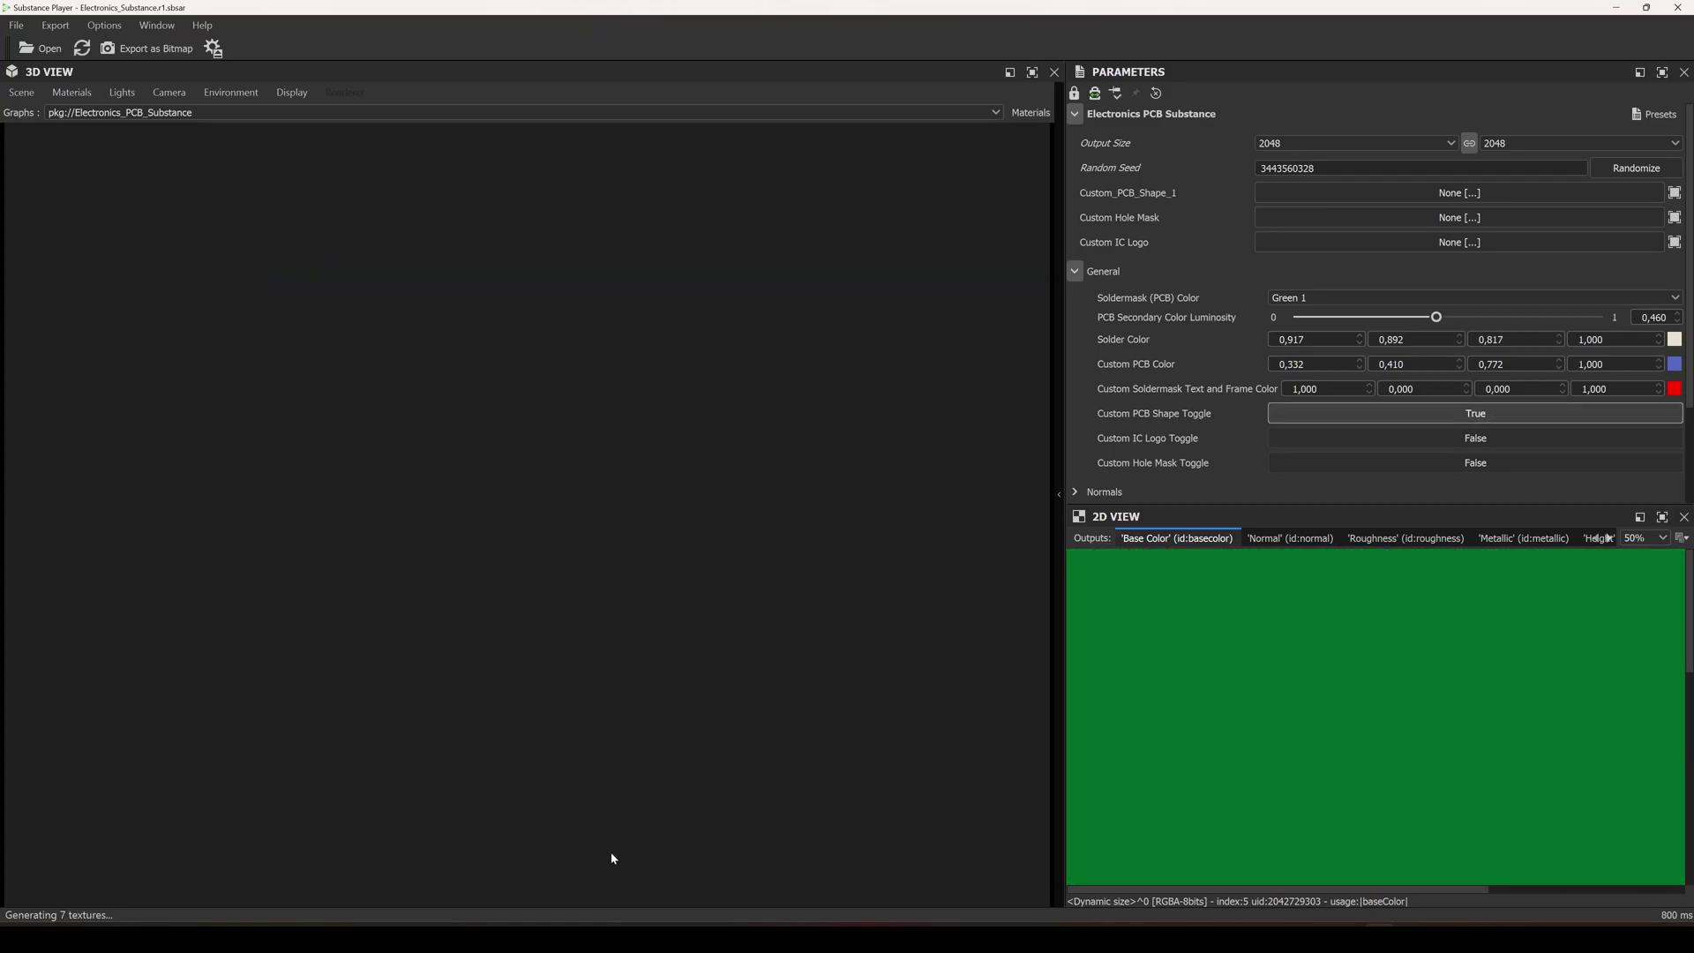
Load custom outline.png from the 00 electronics substance folder as the Custom_PCB_Shape_1 input
{"action": "left_click", "coordinate": [622, 938]}
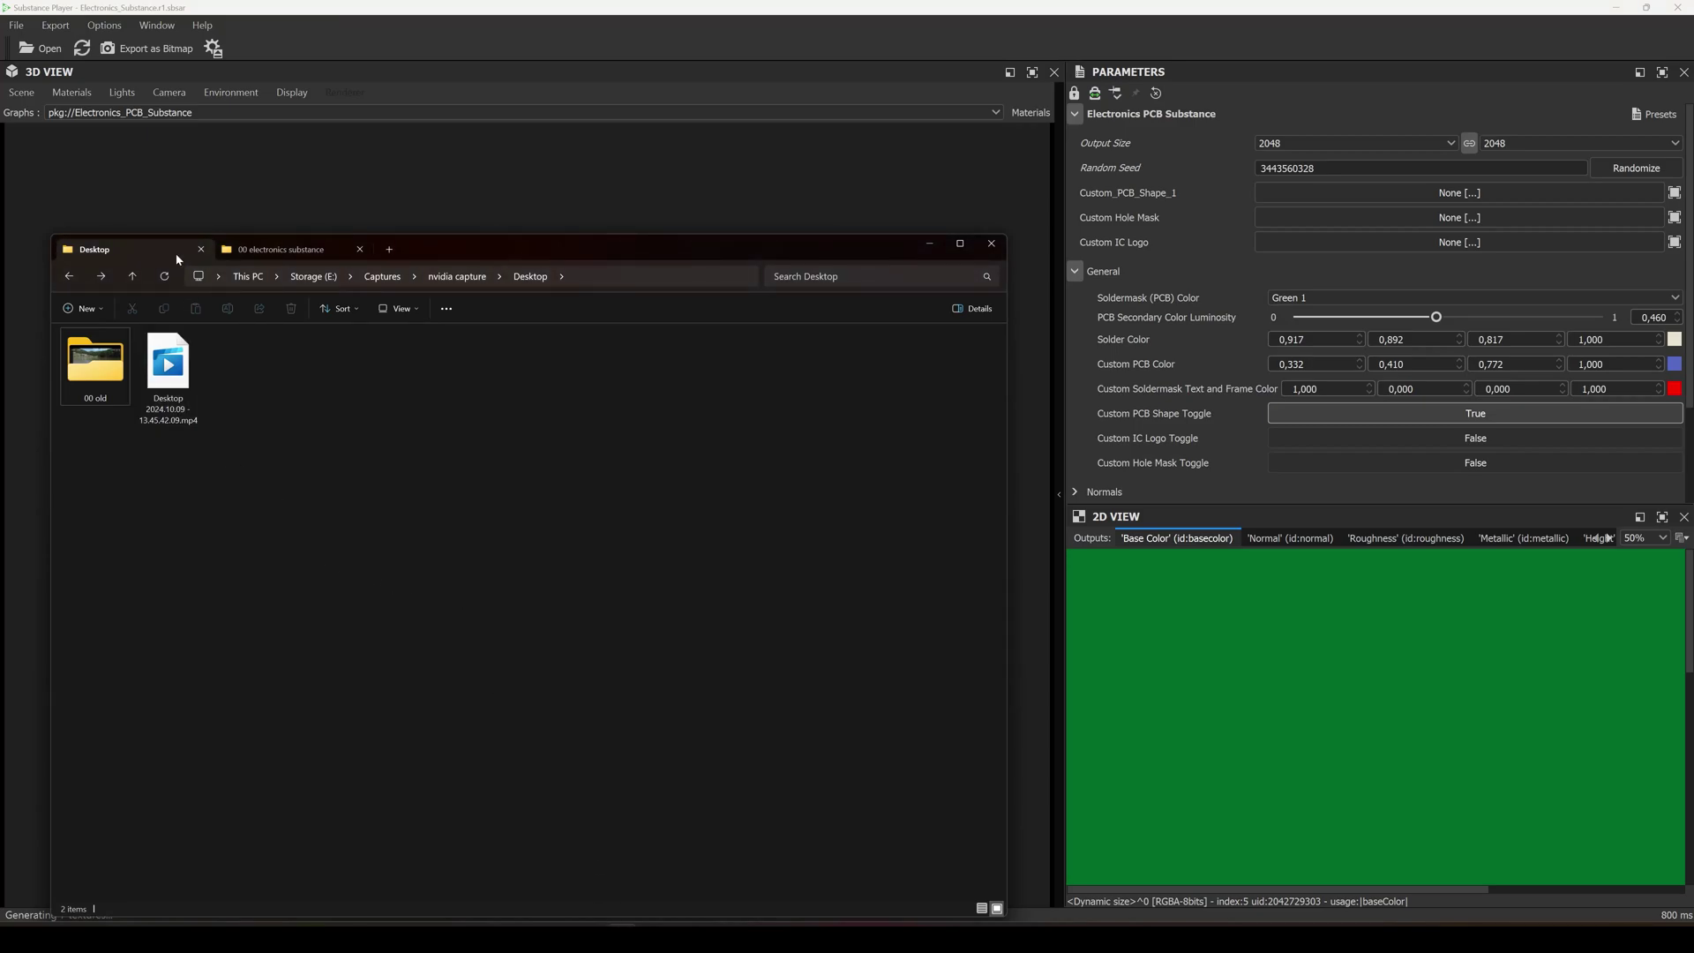
{"action": "left_click", "coordinate": [305, 249]}
{"action": "left_click_drag", "start_coordinate": [529, 389], "coordinate": [535, 514]}
{"action": "left_click_drag", "start_coordinate": [528, 412], "coordinate": [1386, 188]}
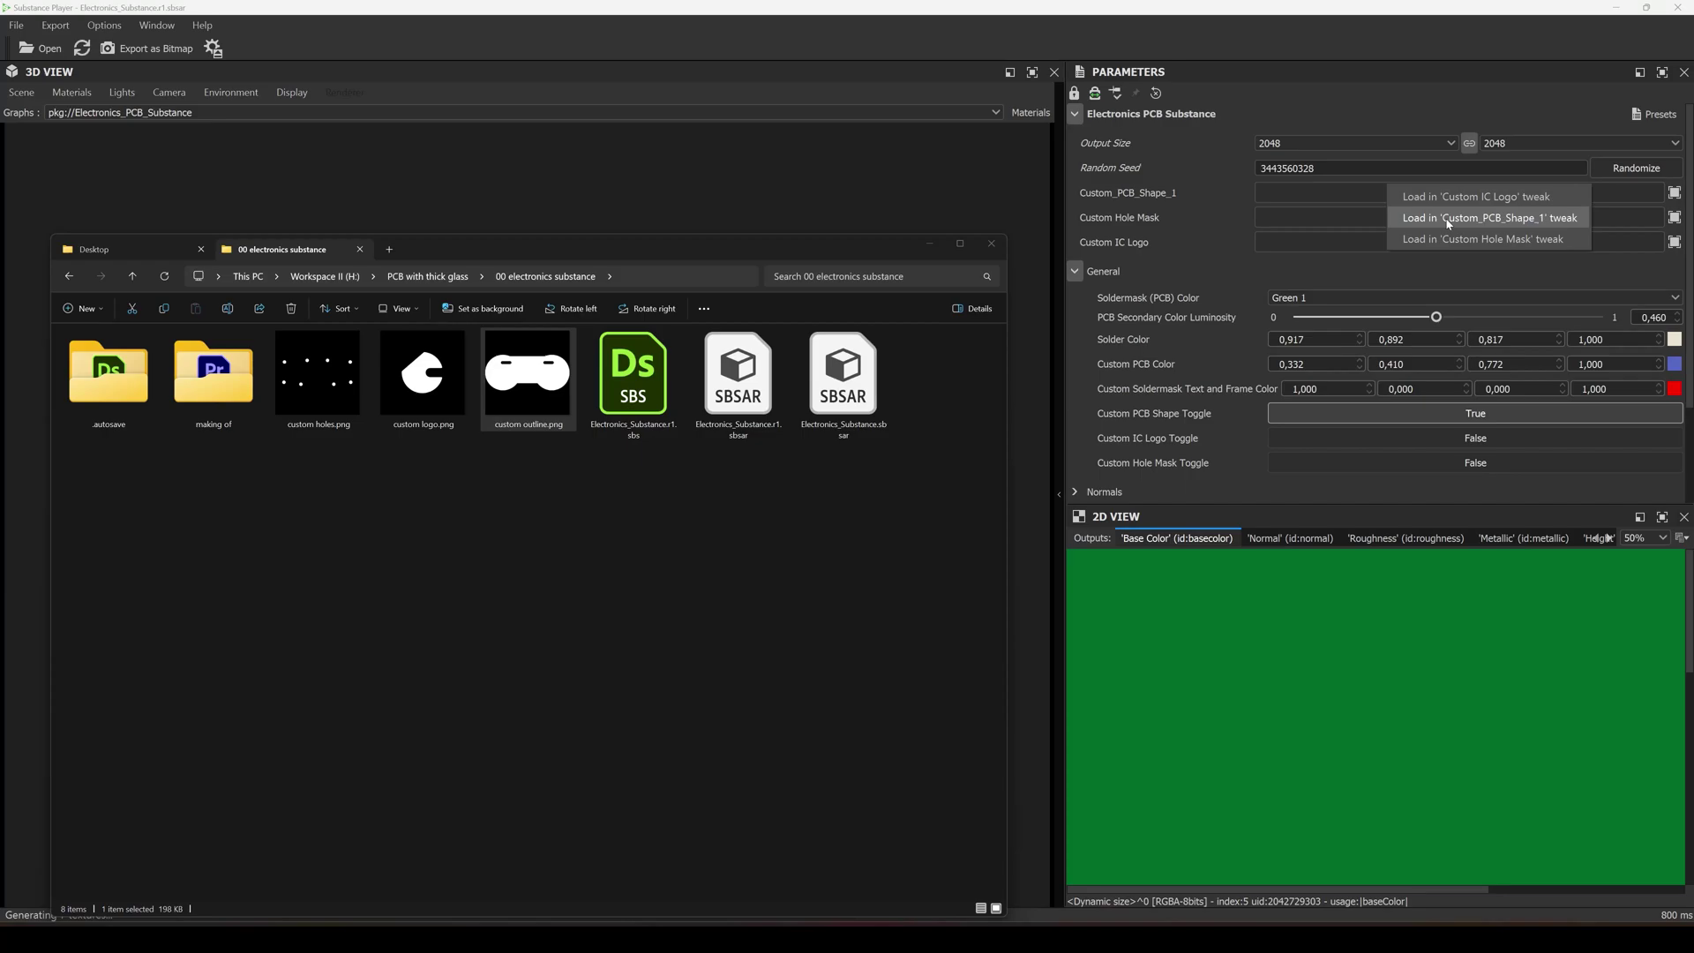
{"action": "left_click", "coordinate": [1498, 219]}
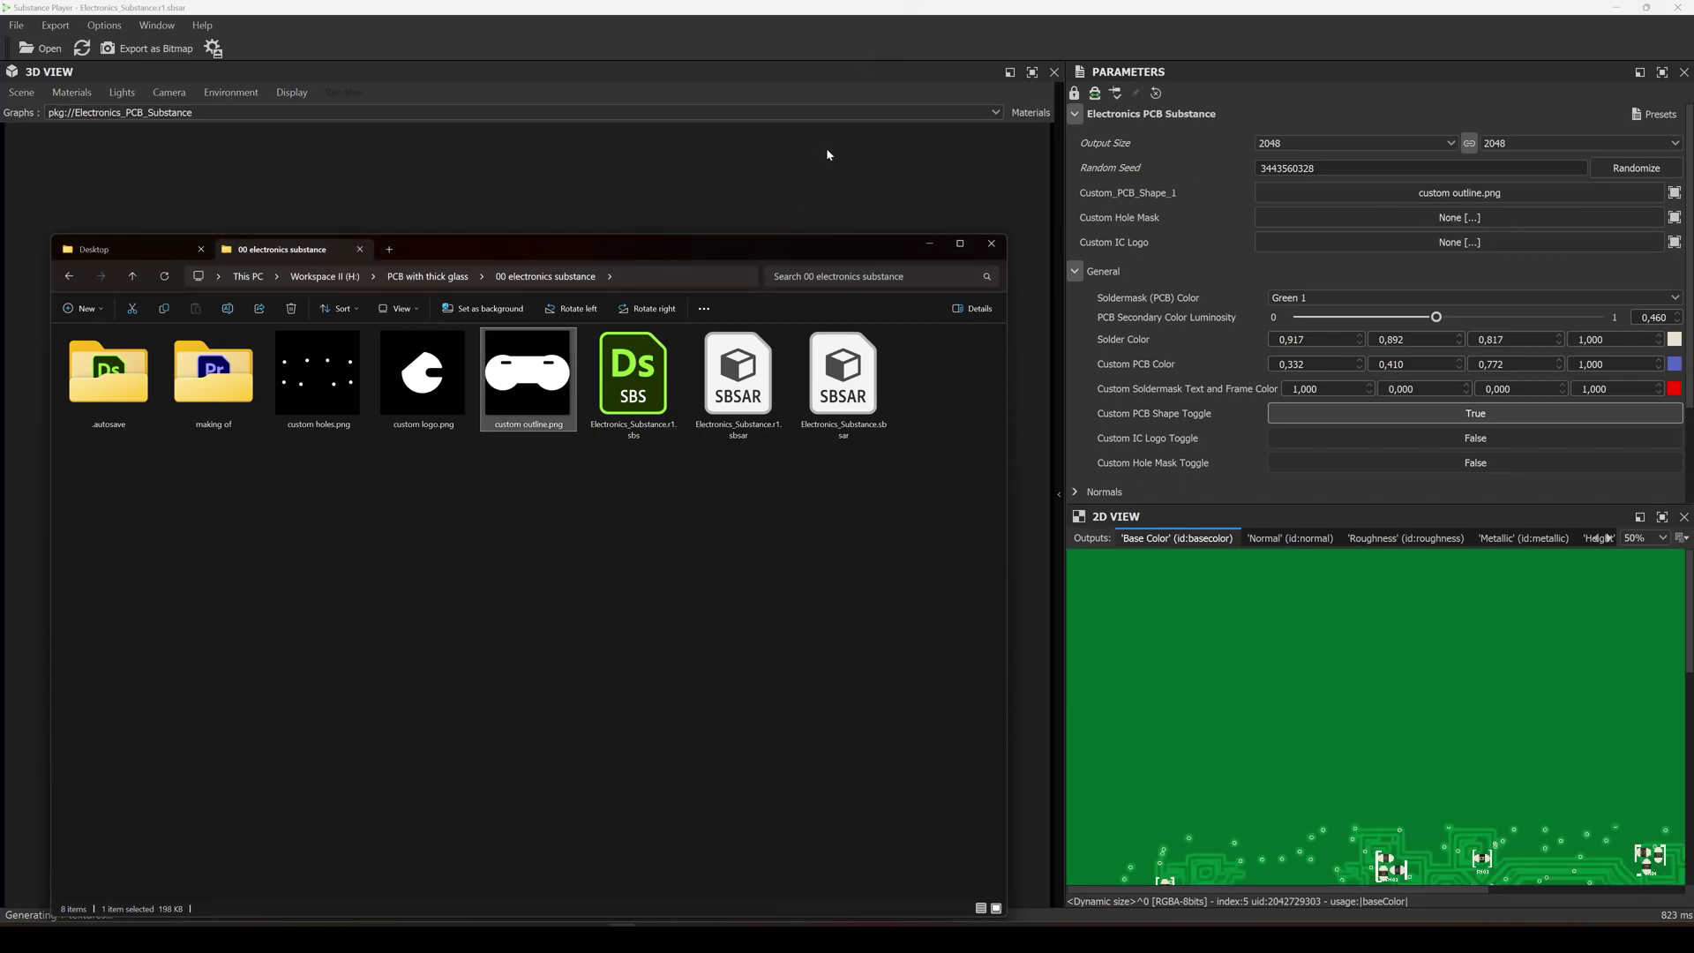
{"action": "left_click", "coordinate": [929, 243]}
View the controller-shaped board face-on and randomize the seed to vary its component layout
{"action": "left_click_drag", "start_coordinate": [596, 525], "coordinate": [515, 494]}
{"action": "right_click_drag", "start_coordinate": [514, 494], "coordinate": [630, 503]}
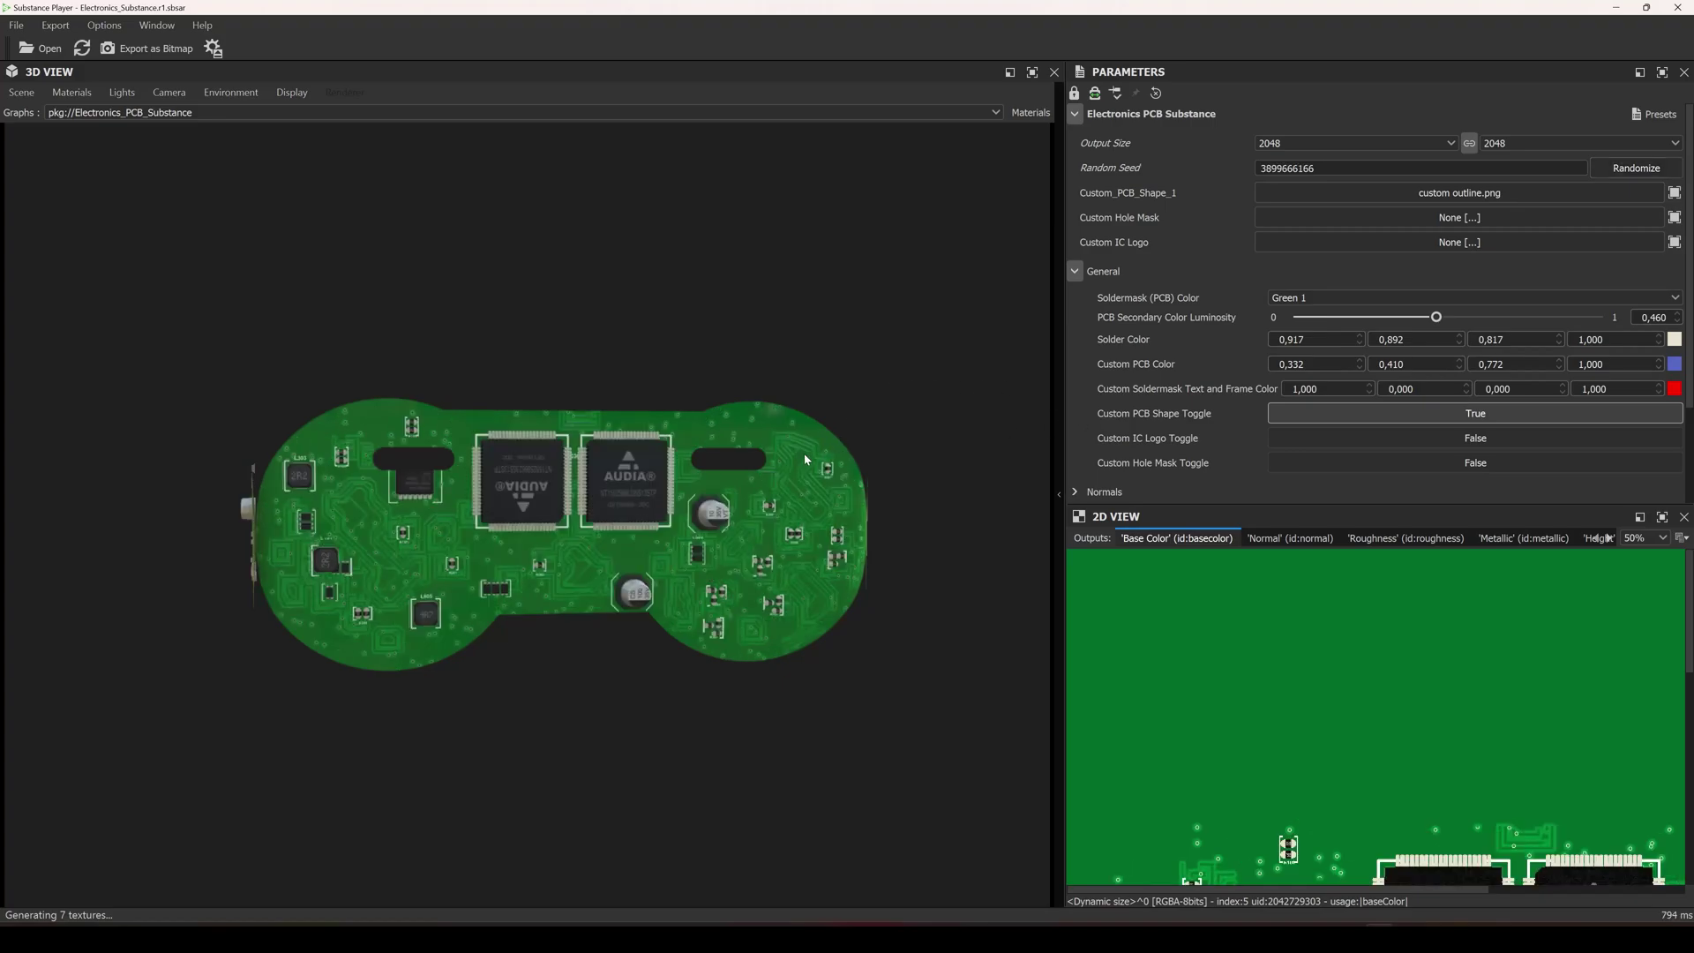
{"action": "left_click", "coordinate": [1635, 169]}
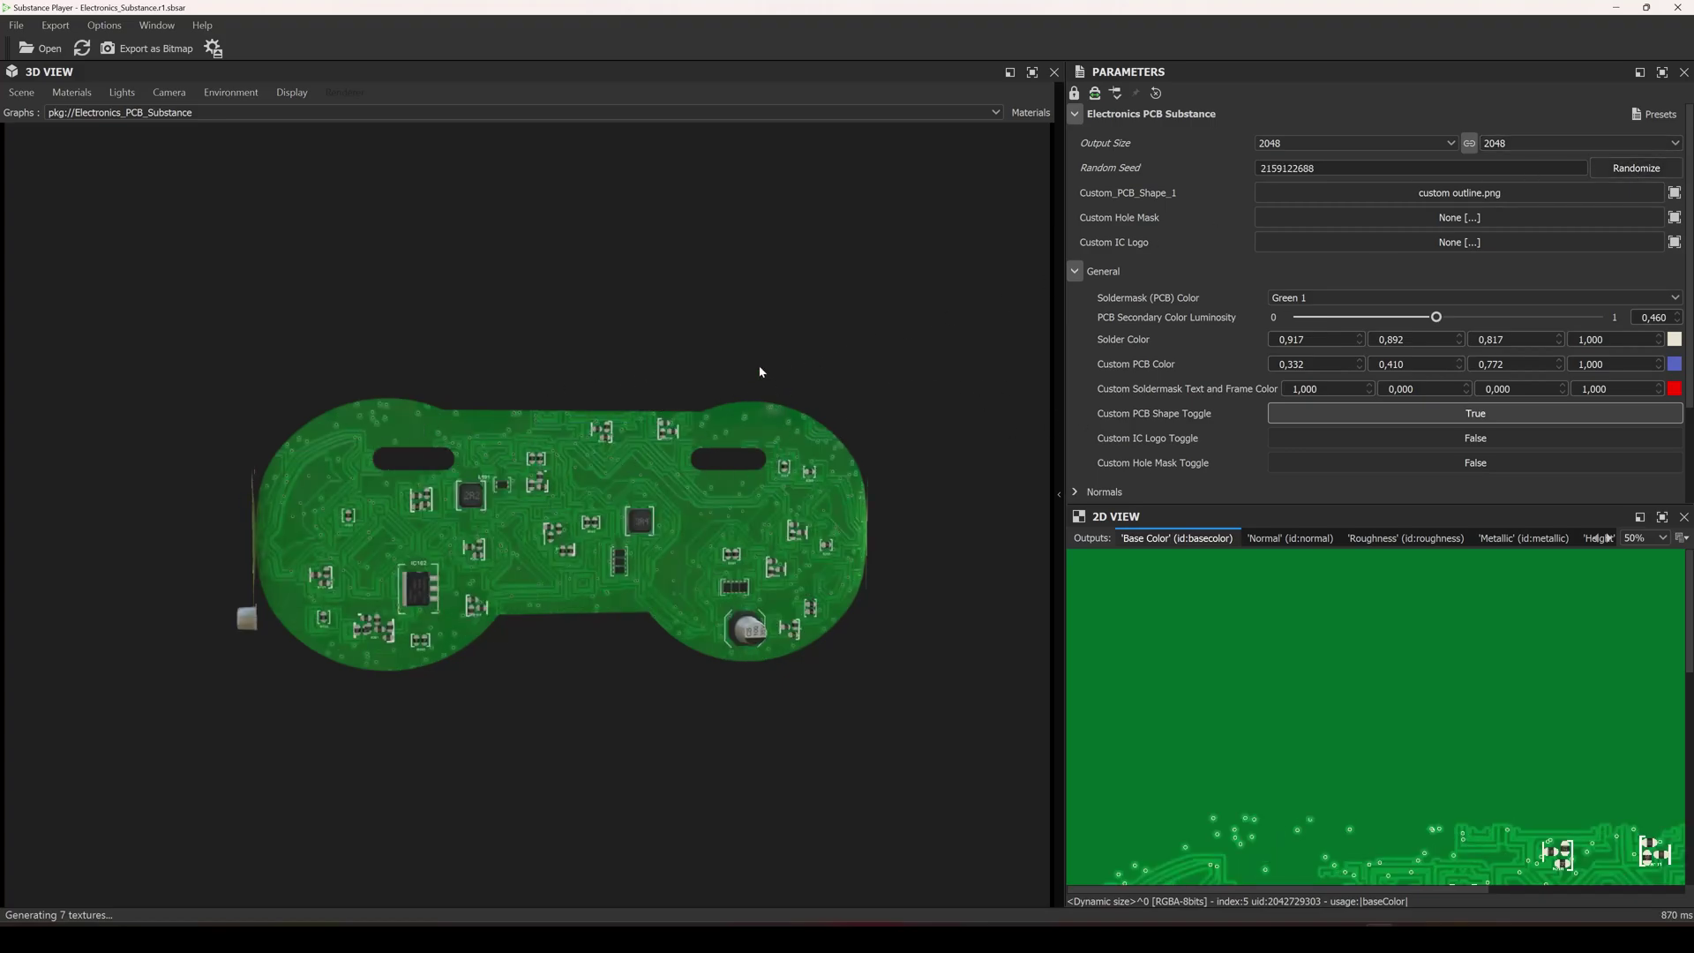
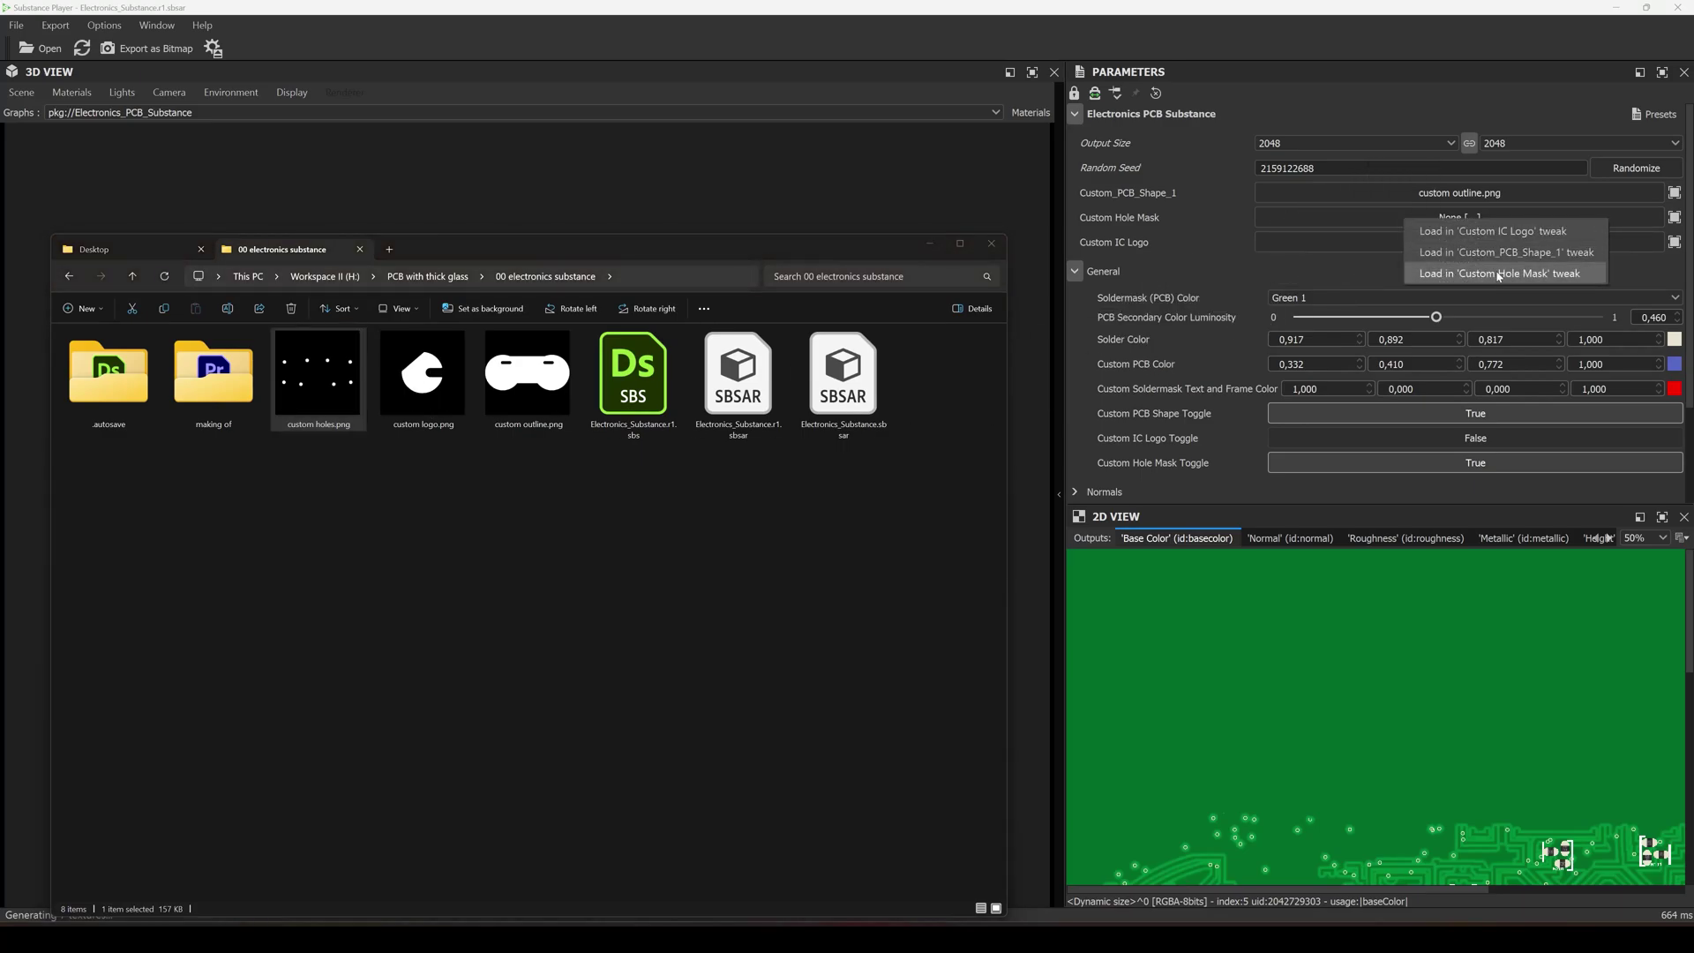
Turn on the custom hole mask with custom holes.png and inspect the board's mounting holes up close
{"action": "left_click", "coordinate": [1498, 273]}
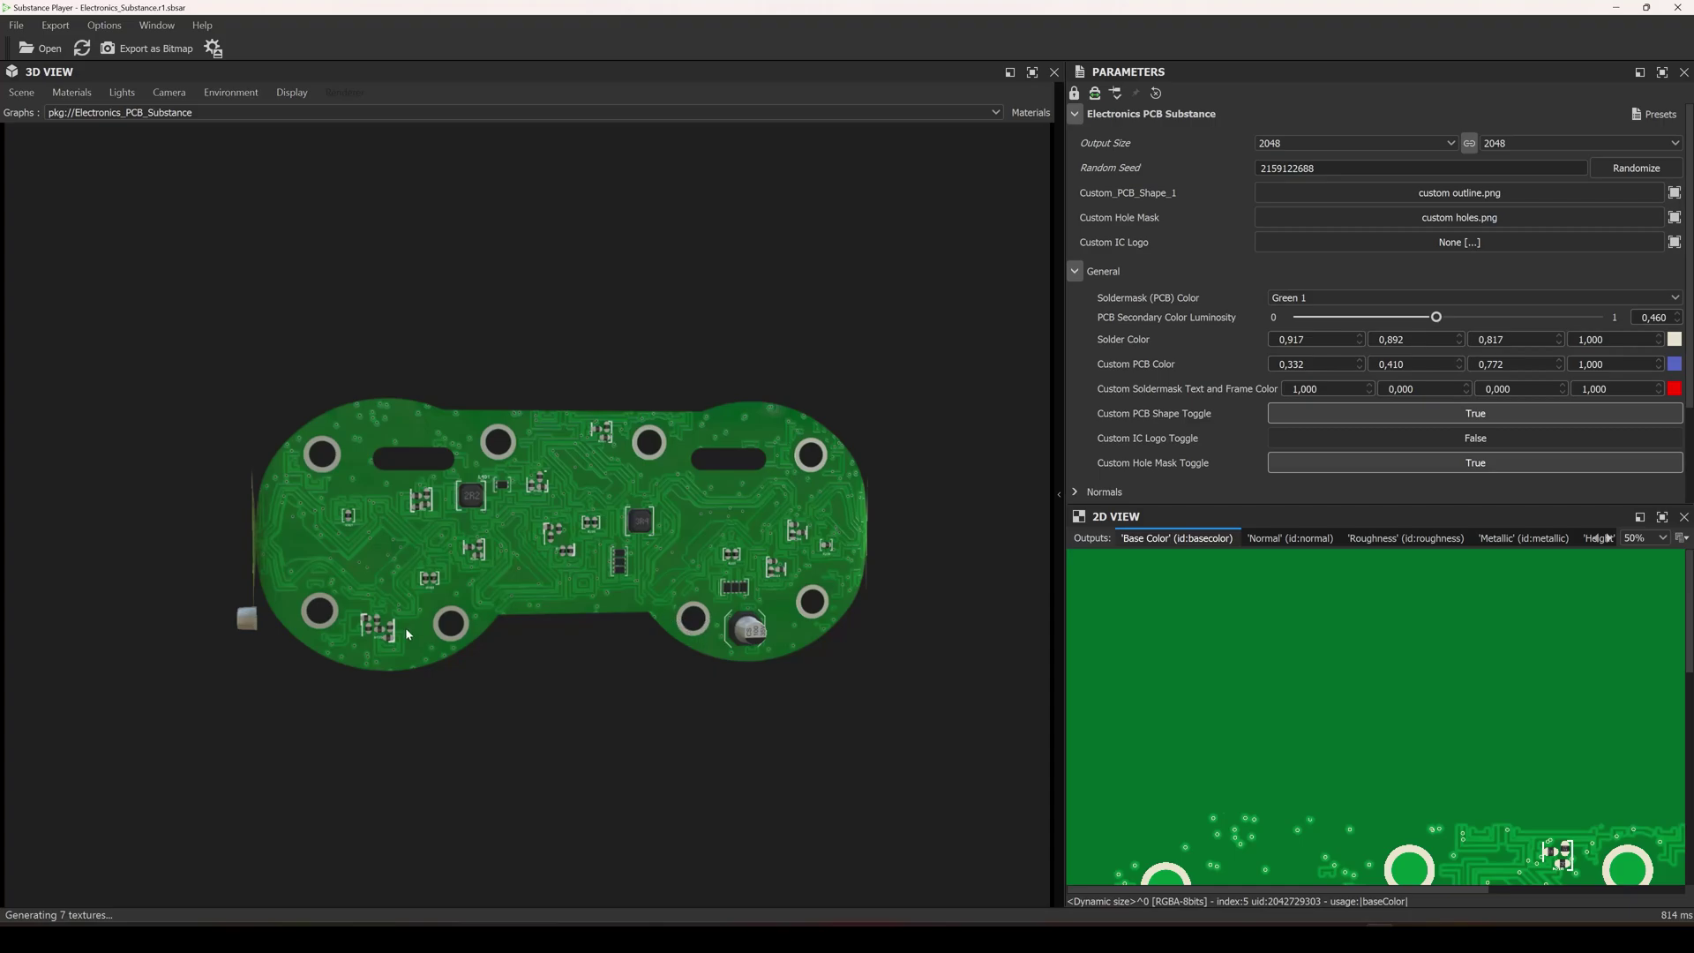
{"action": "left_click_drag", "start_coordinate": [476, 544], "coordinate": [523, 593]}
{"action": "right_click_drag", "start_coordinate": [524, 593], "coordinate": [670, 810]}
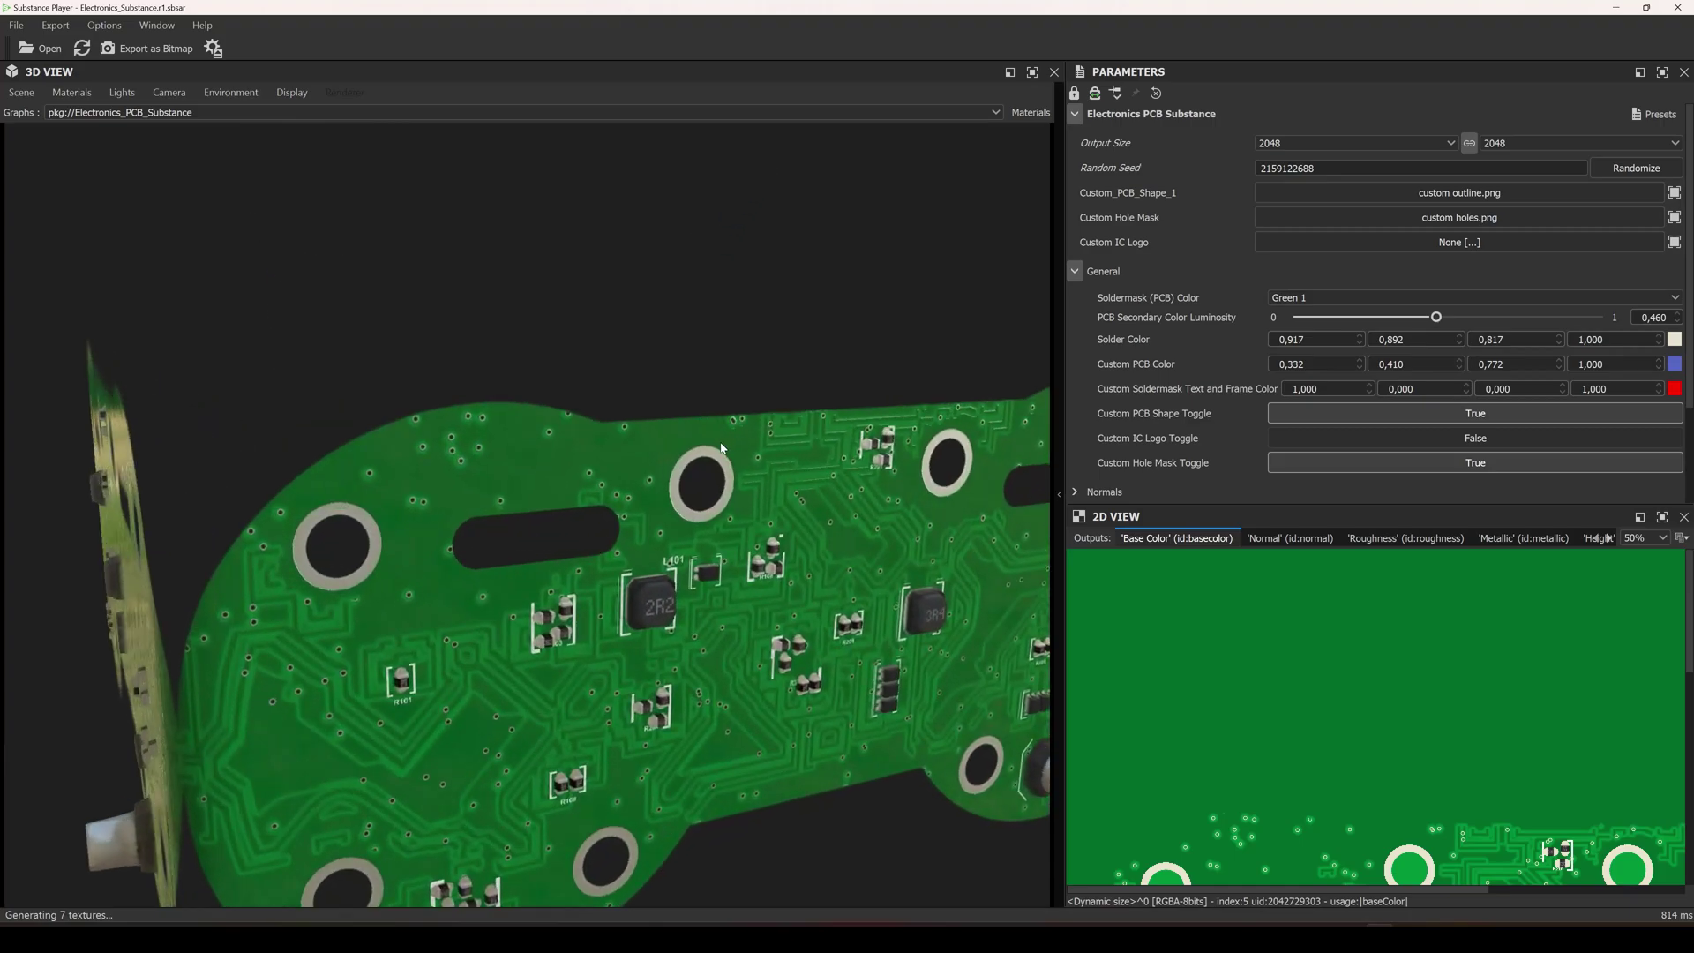
{"action": "left_click_drag", "start_coordinate": [693, 568], "coordinate": [879, 325]}
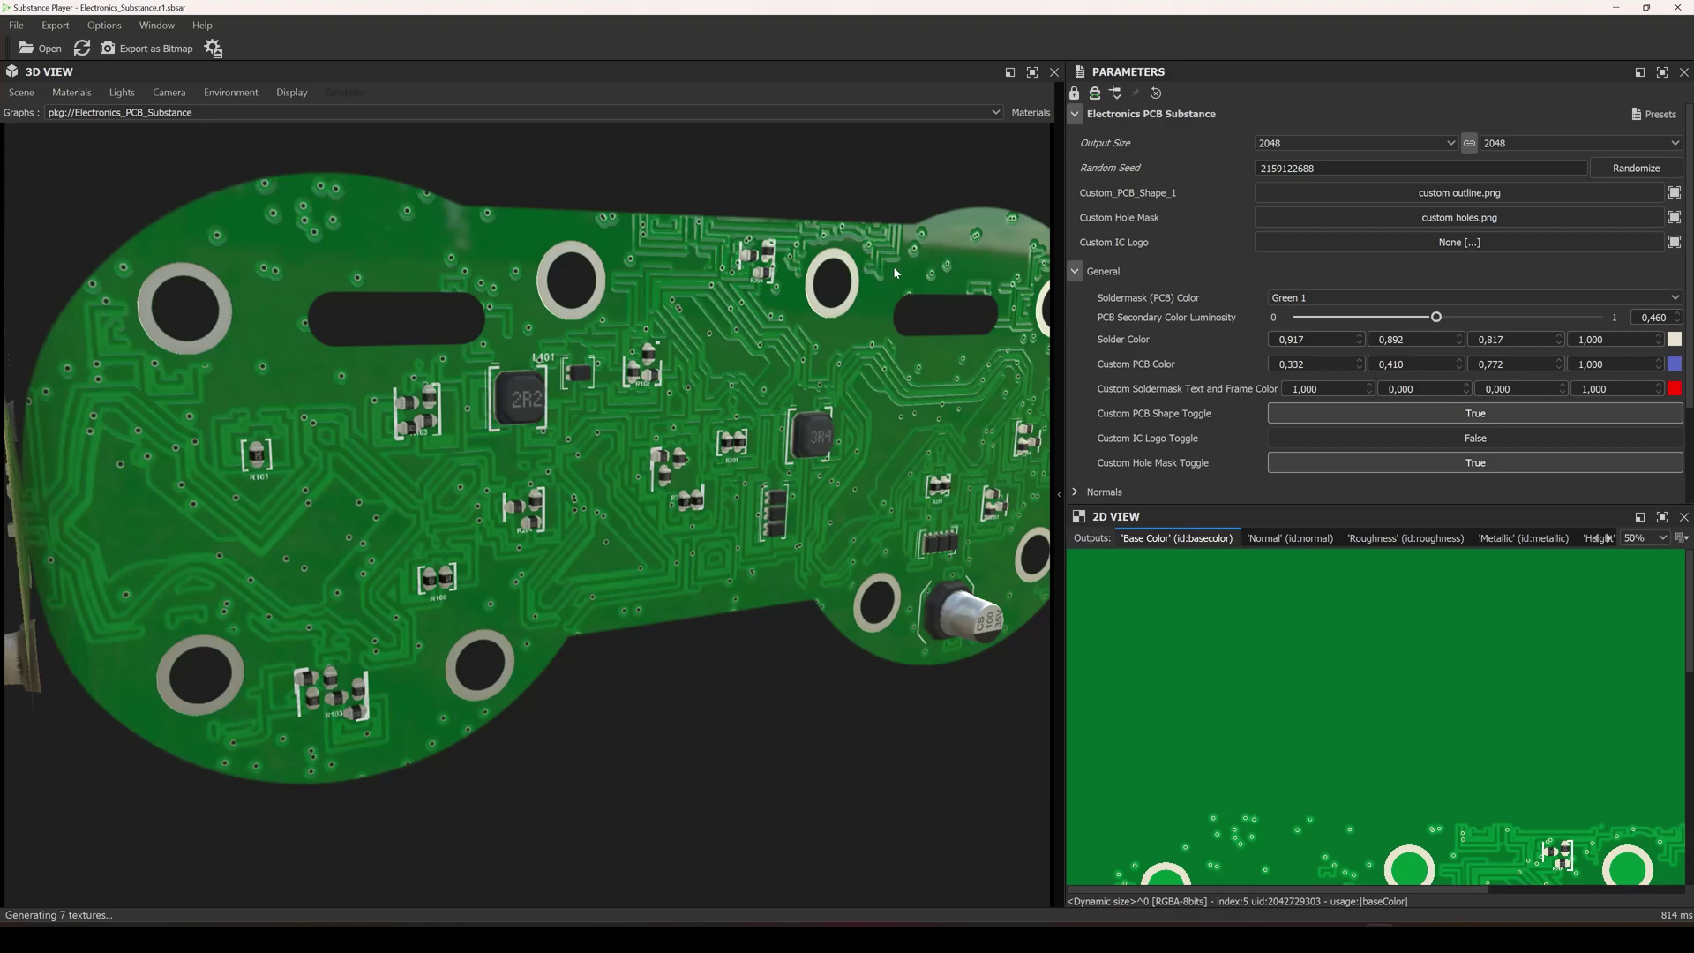
{"action": "left_click_drag", "start_coordinate": [850, 405], "coordinate": [912, 389]}
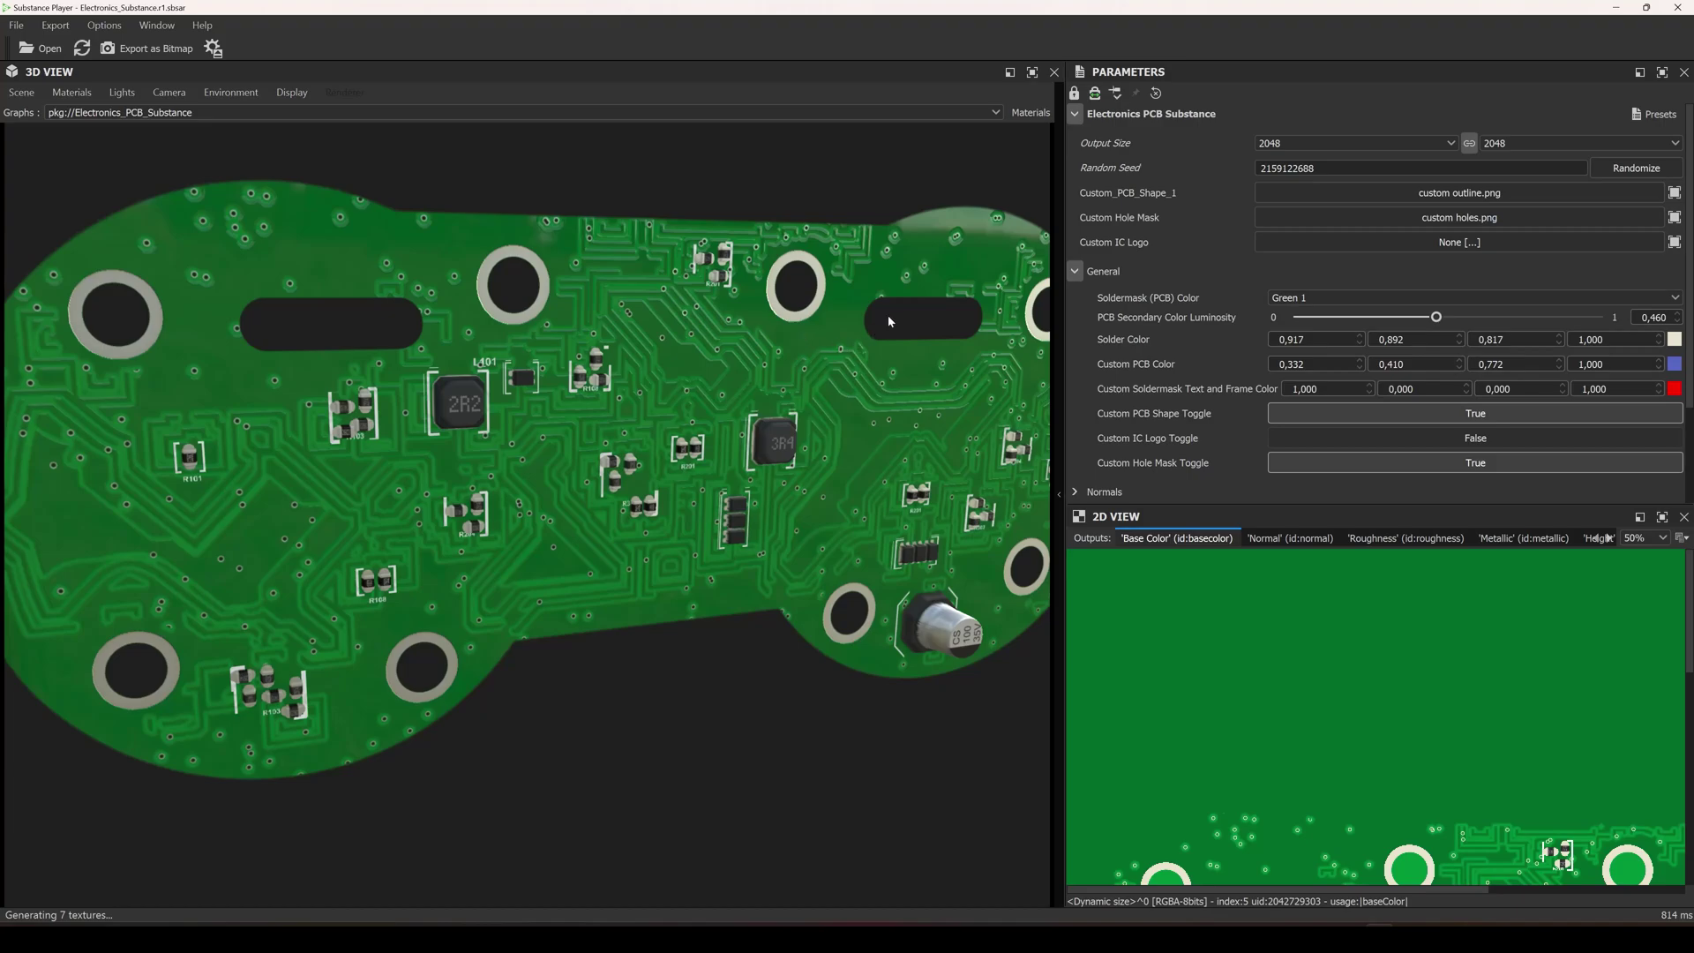
Set the Custom PCB Shape and Custom Hole Mask toggles back to False and view the full board face
{"action": "left_click_drag", "start_coordinate": [746, 302], "coordinate": [805, 535]}
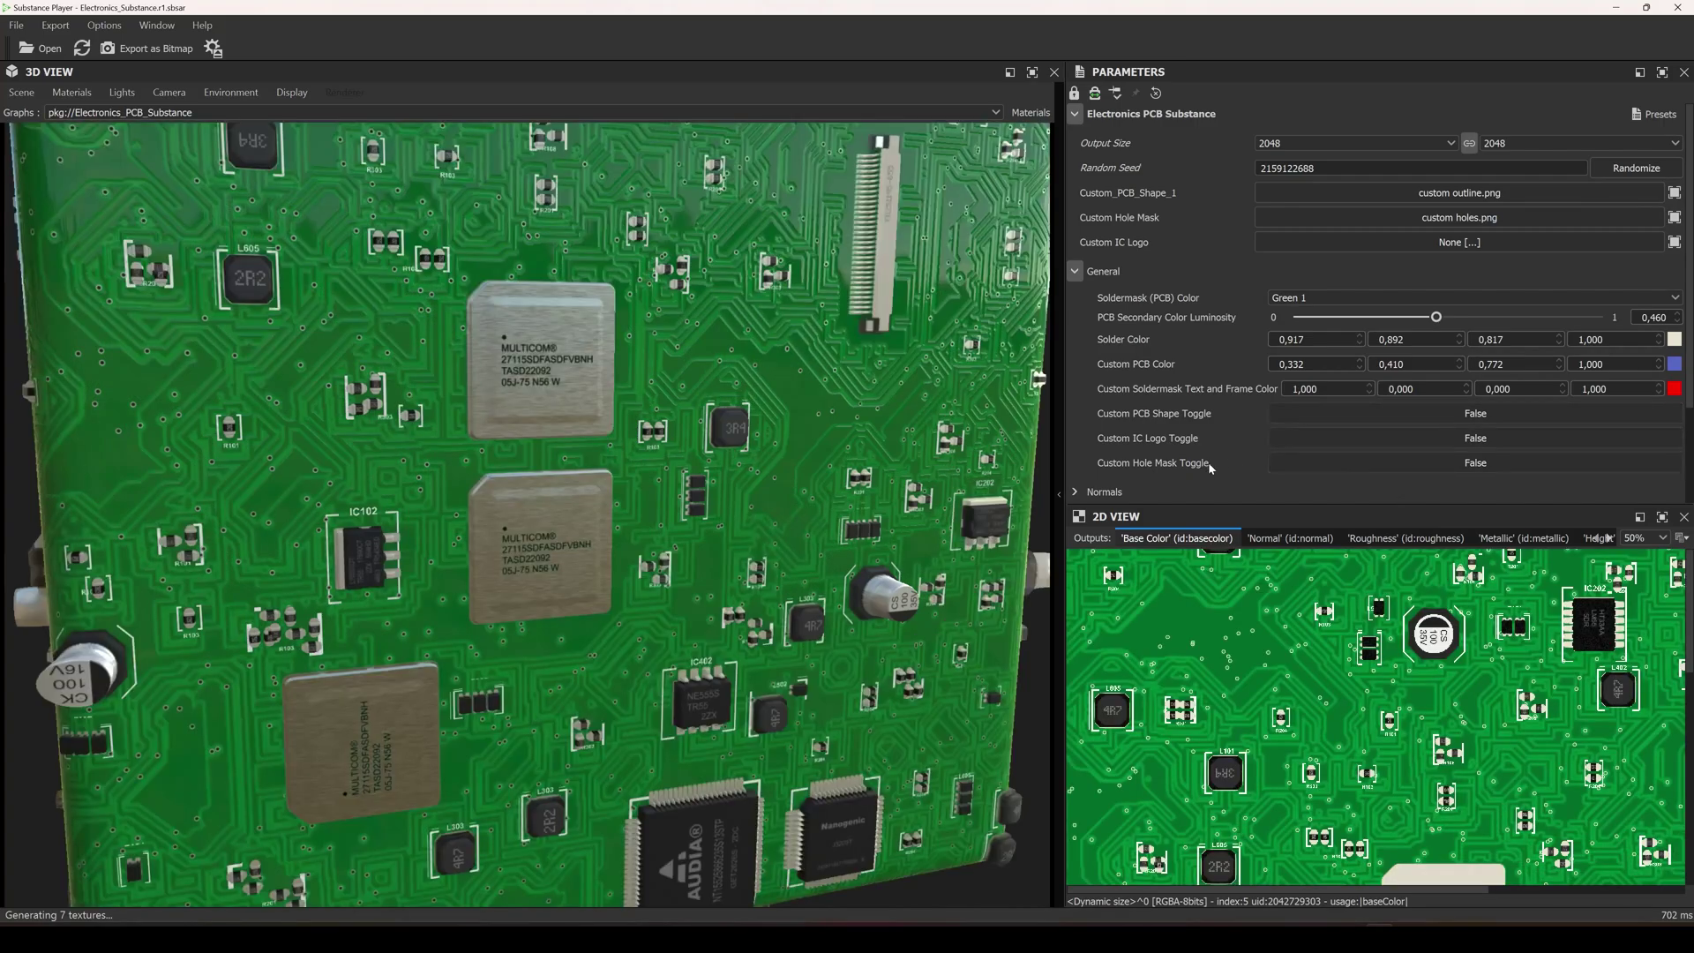
{"action": "scroll", "coordinate": [574, 677], "scroll_direction": "down", "scroll_amount": 2}
{"action": "middle_click_drag", "start_coordinate": [573, 677], "coordinate": [560, 624]}
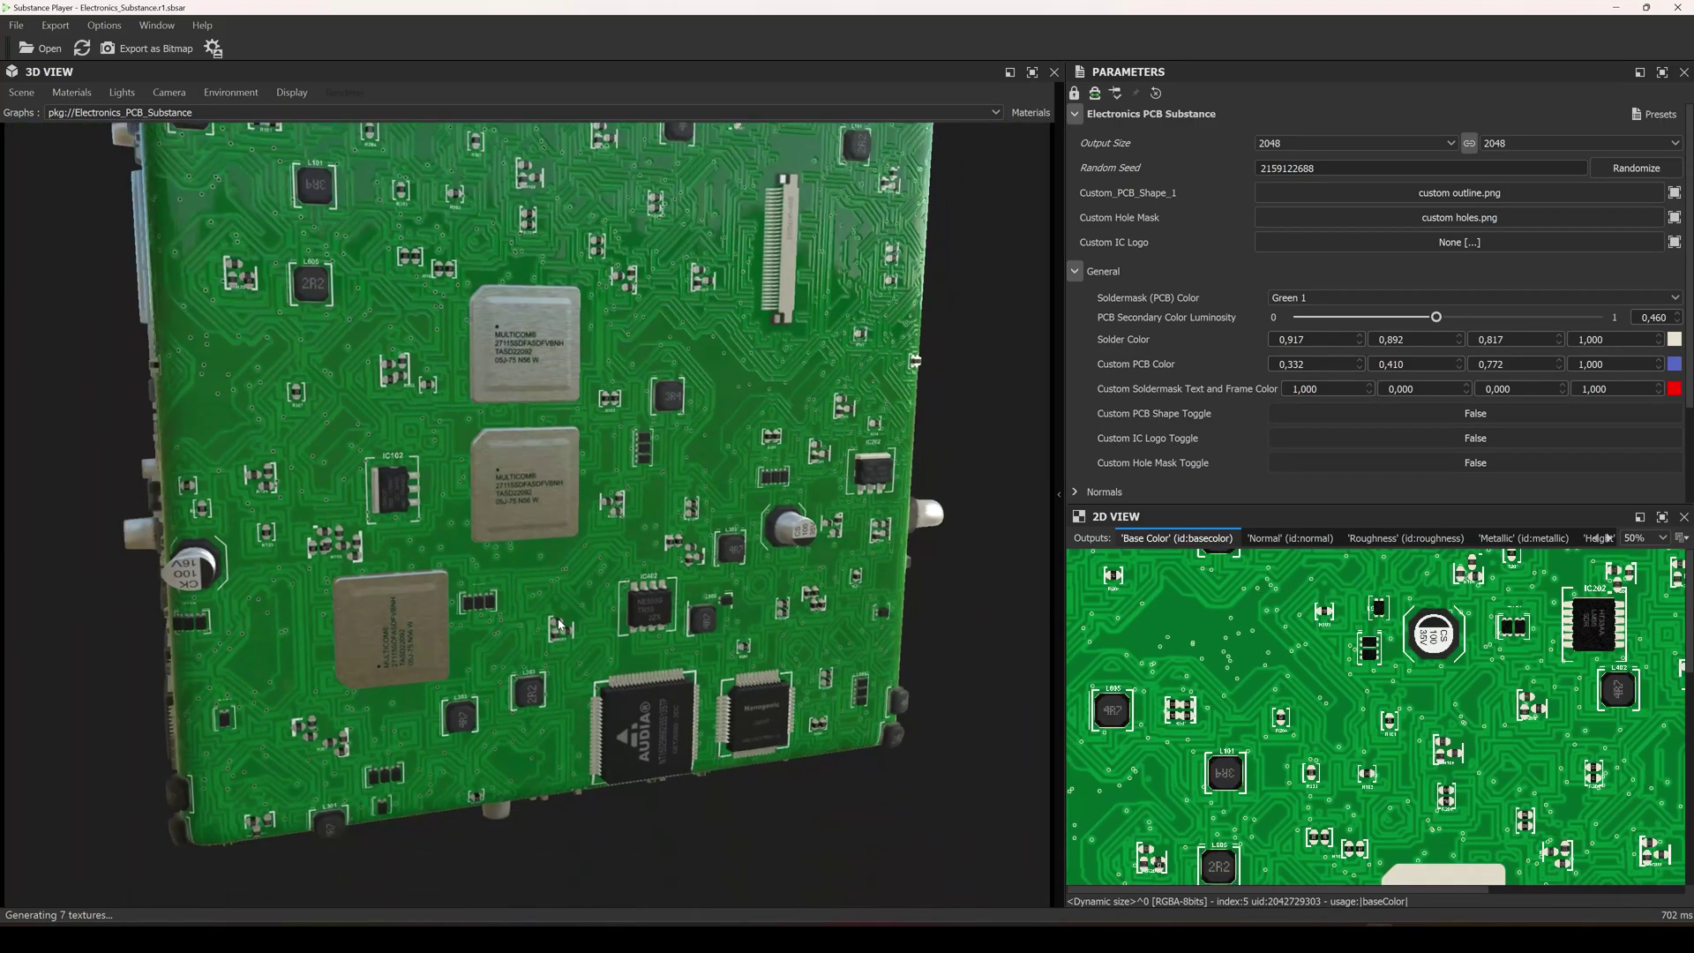
Turn on the Custom IC Logo Toggle, load custom logo.png as the Custom IC Logo input, and inspect the logo on the chips
{"action": "left_click_drag", "start_coordinate": [560, 624], "coordinate": [653, 742]}
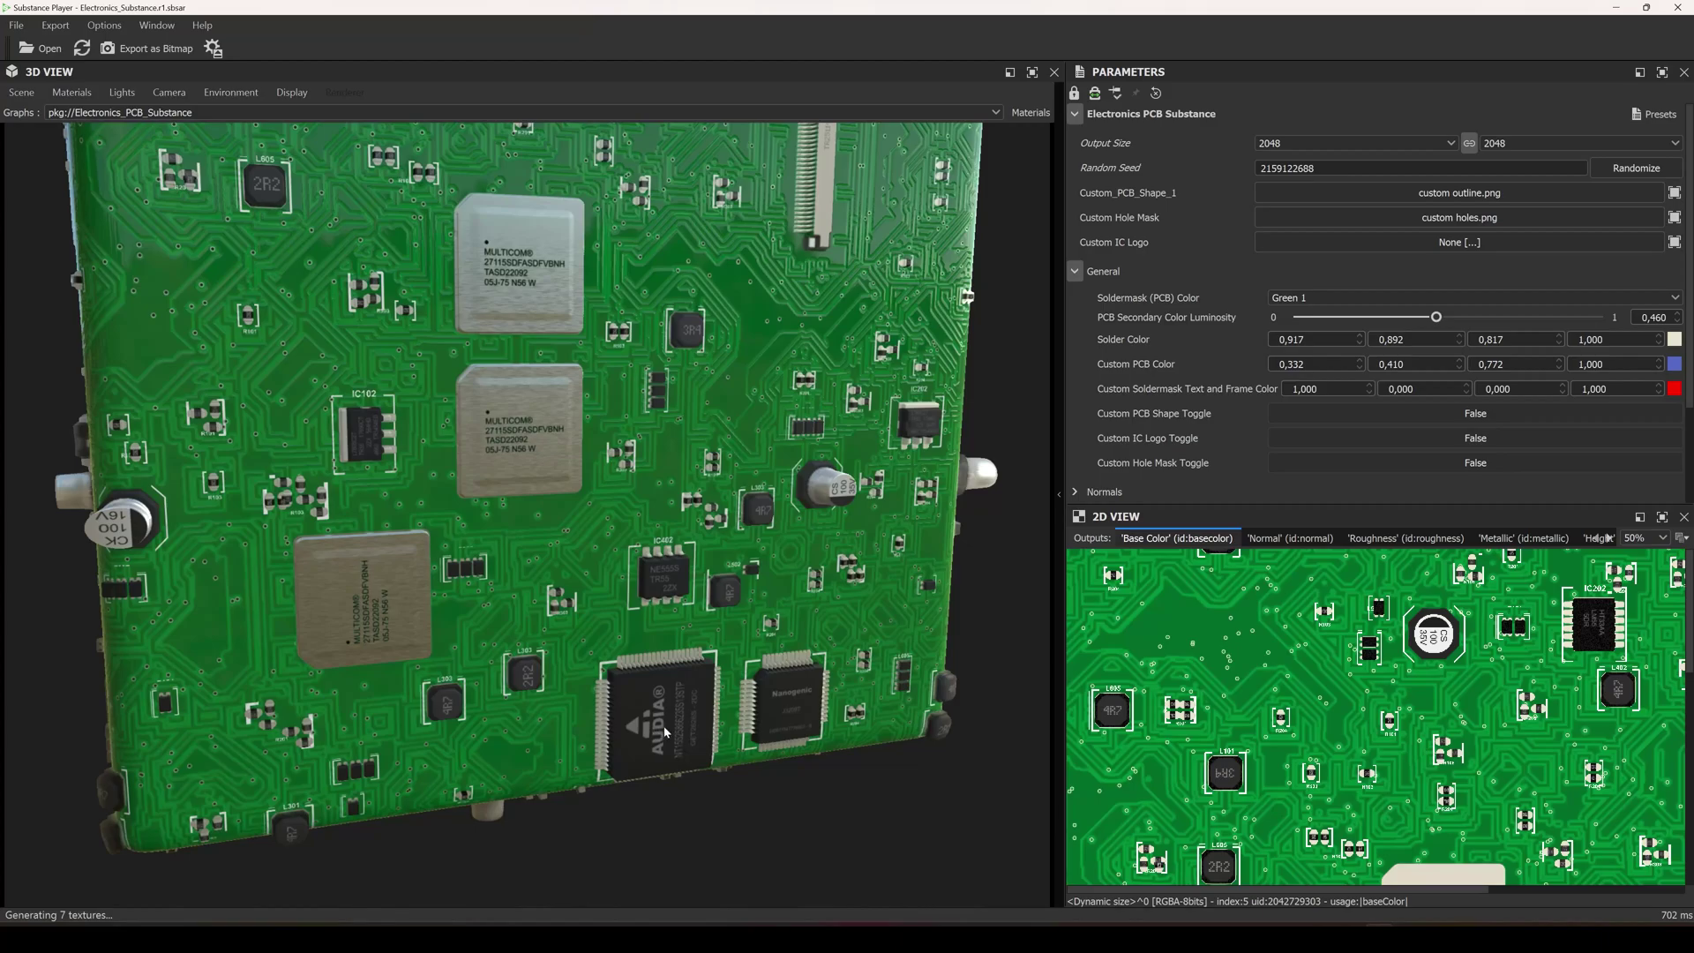
{"action": "scroll", "coordinate": [696, 751], "scroll_direction": "up", "scroll_amount": 2}
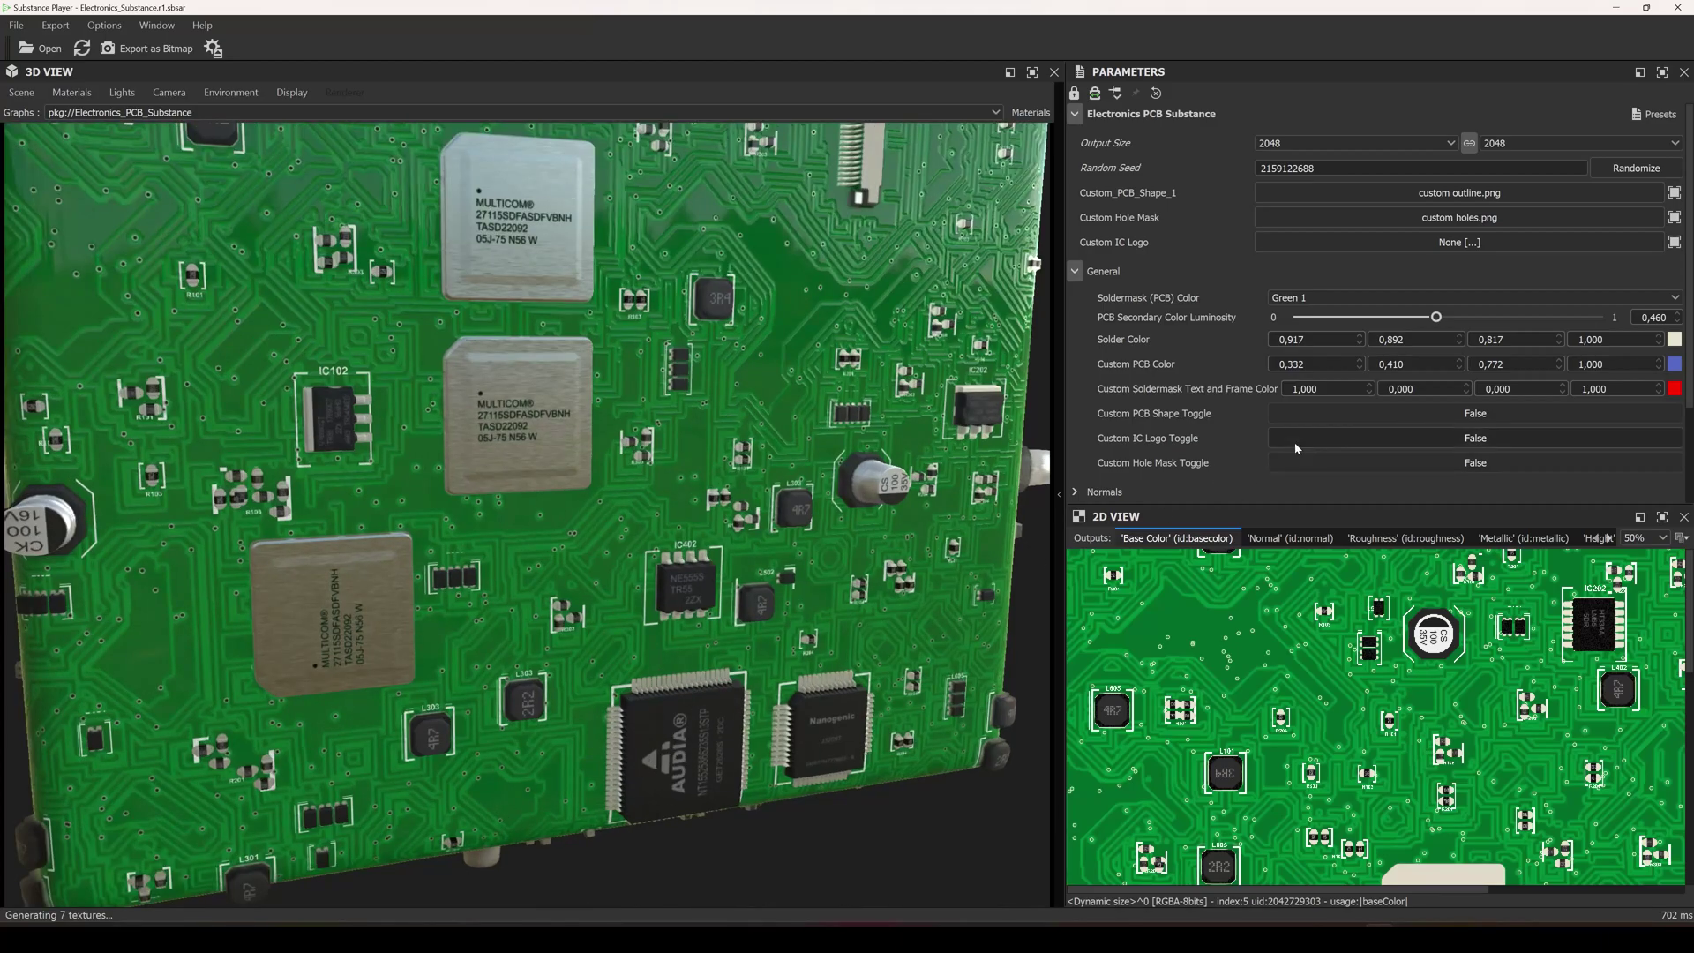
{"action": "left_click", "coordinate": [1342, 439]}
{"action": "key", "text": "alt+Tab"}
{"action": "left_click_drag", "start_coordinate": [423, 375], "coordinate": [1378, 245]}
{"action": "left_click", "coordinate": [1447, 259]}
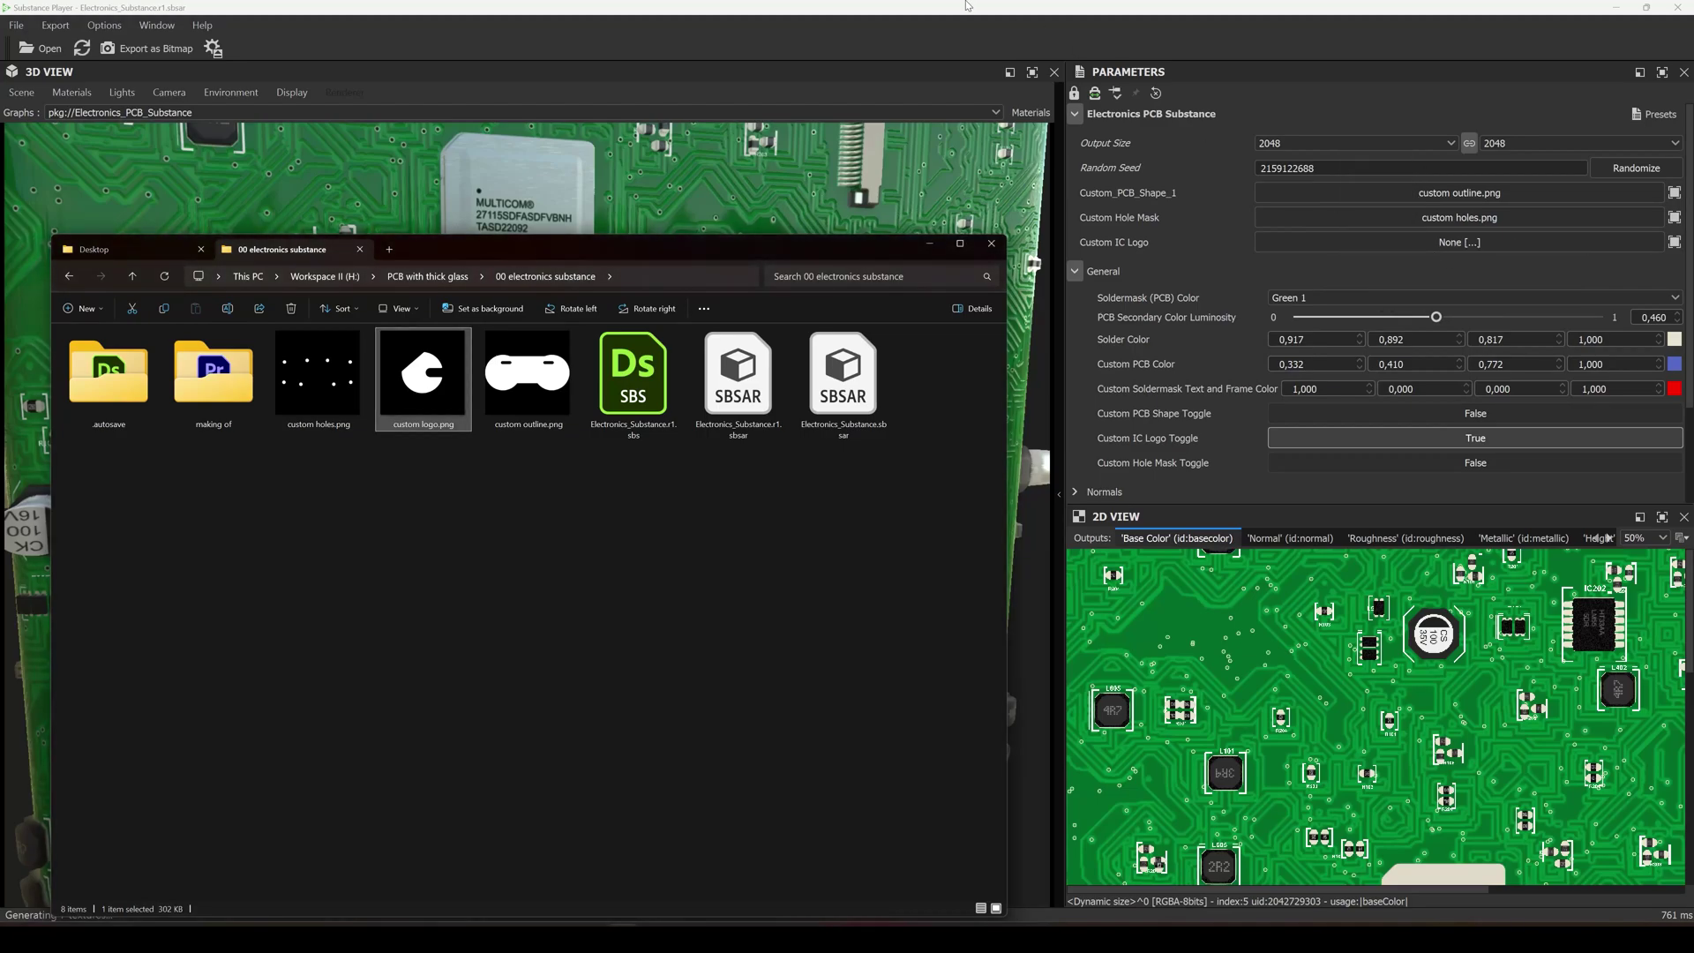
{"action": "left_click", "coordinate": [885, 7]}
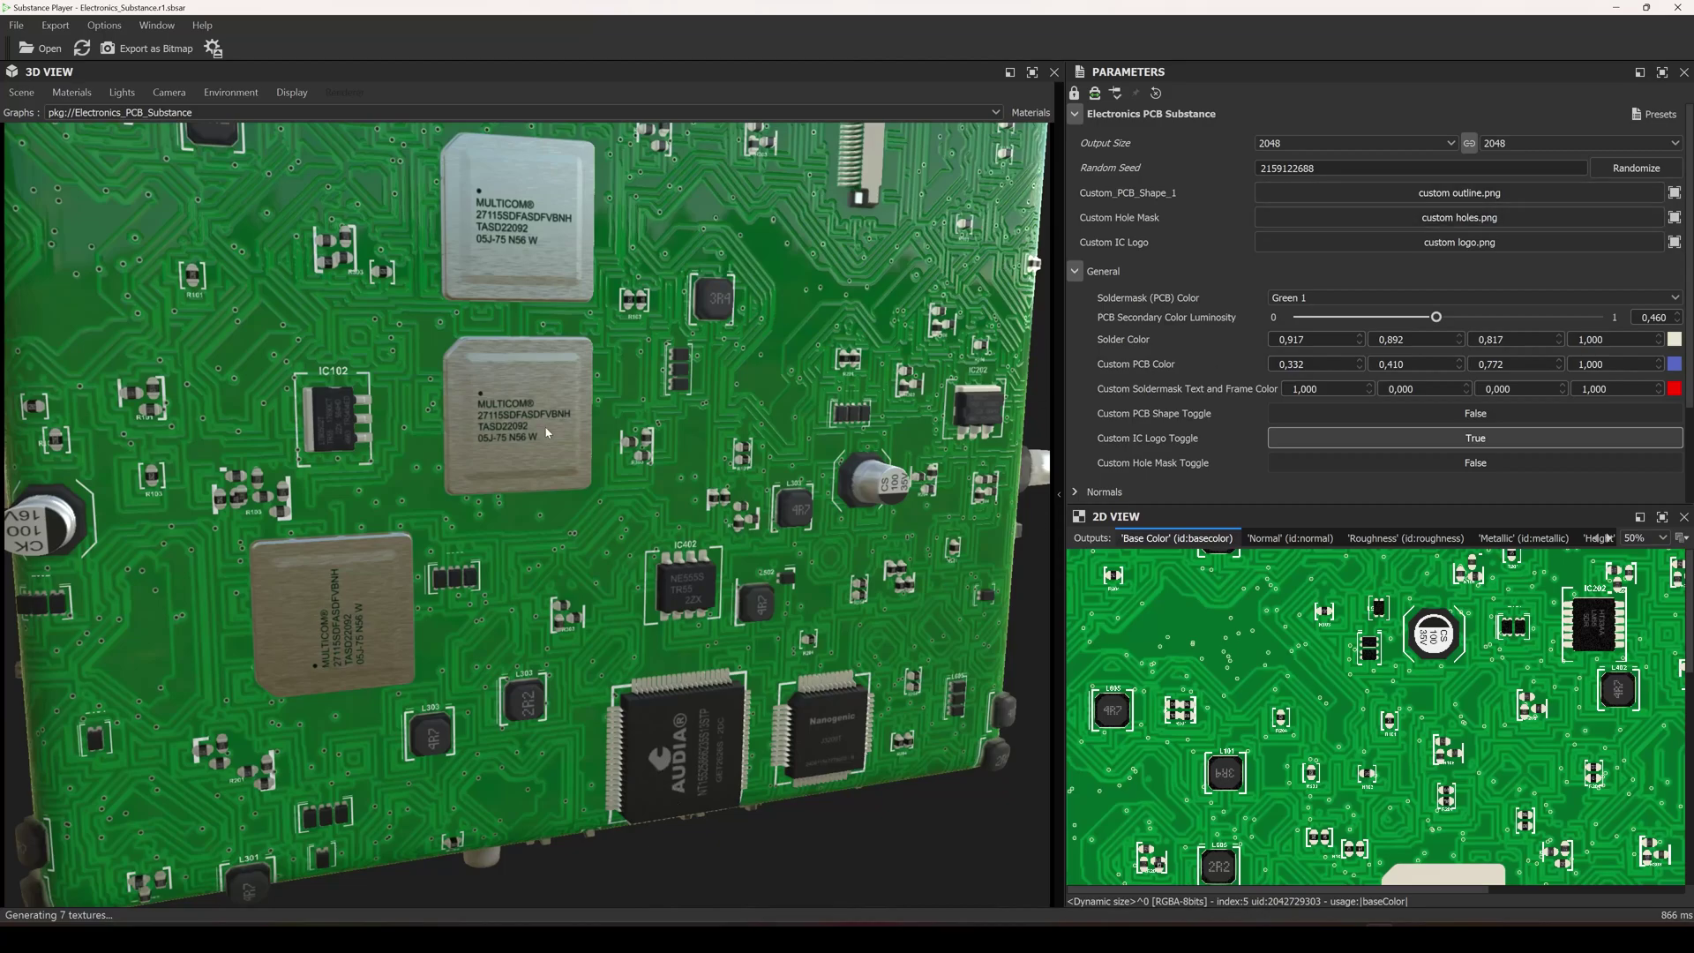
{"action": "left_click_drag", "start_coordinate": [696, 422], "coordinate": [588, 408]}
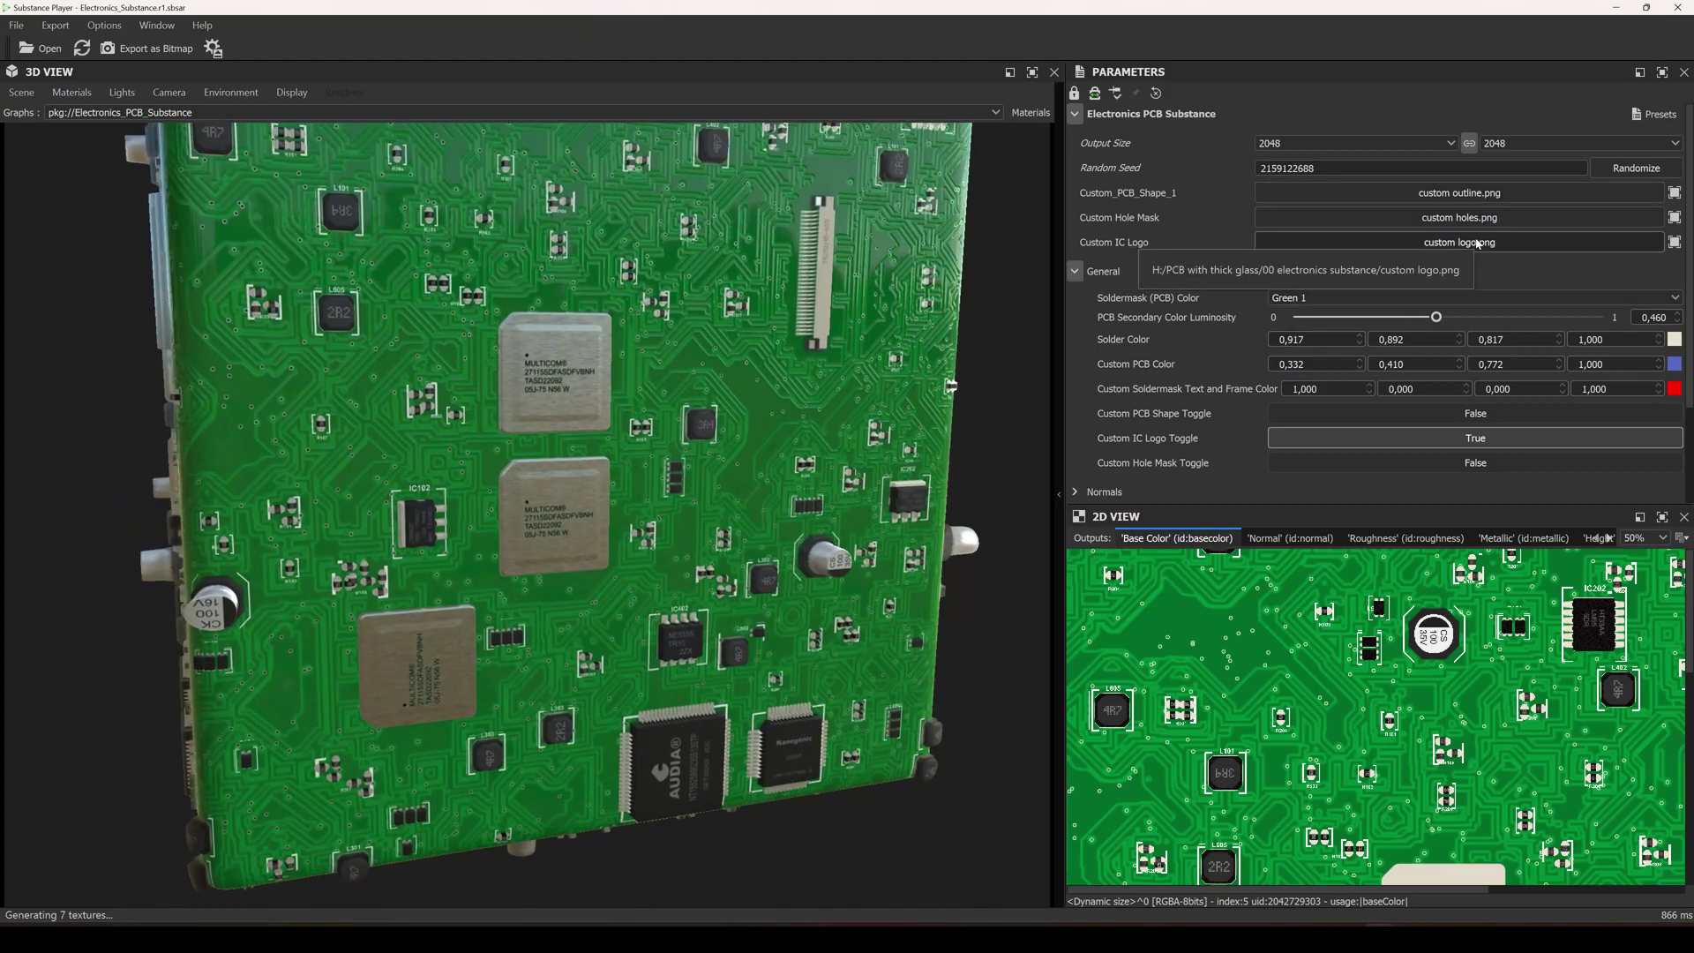
{"action": "left_click_drag", "start_coordinate": [554, 454], "coordinate": [496, 472]}
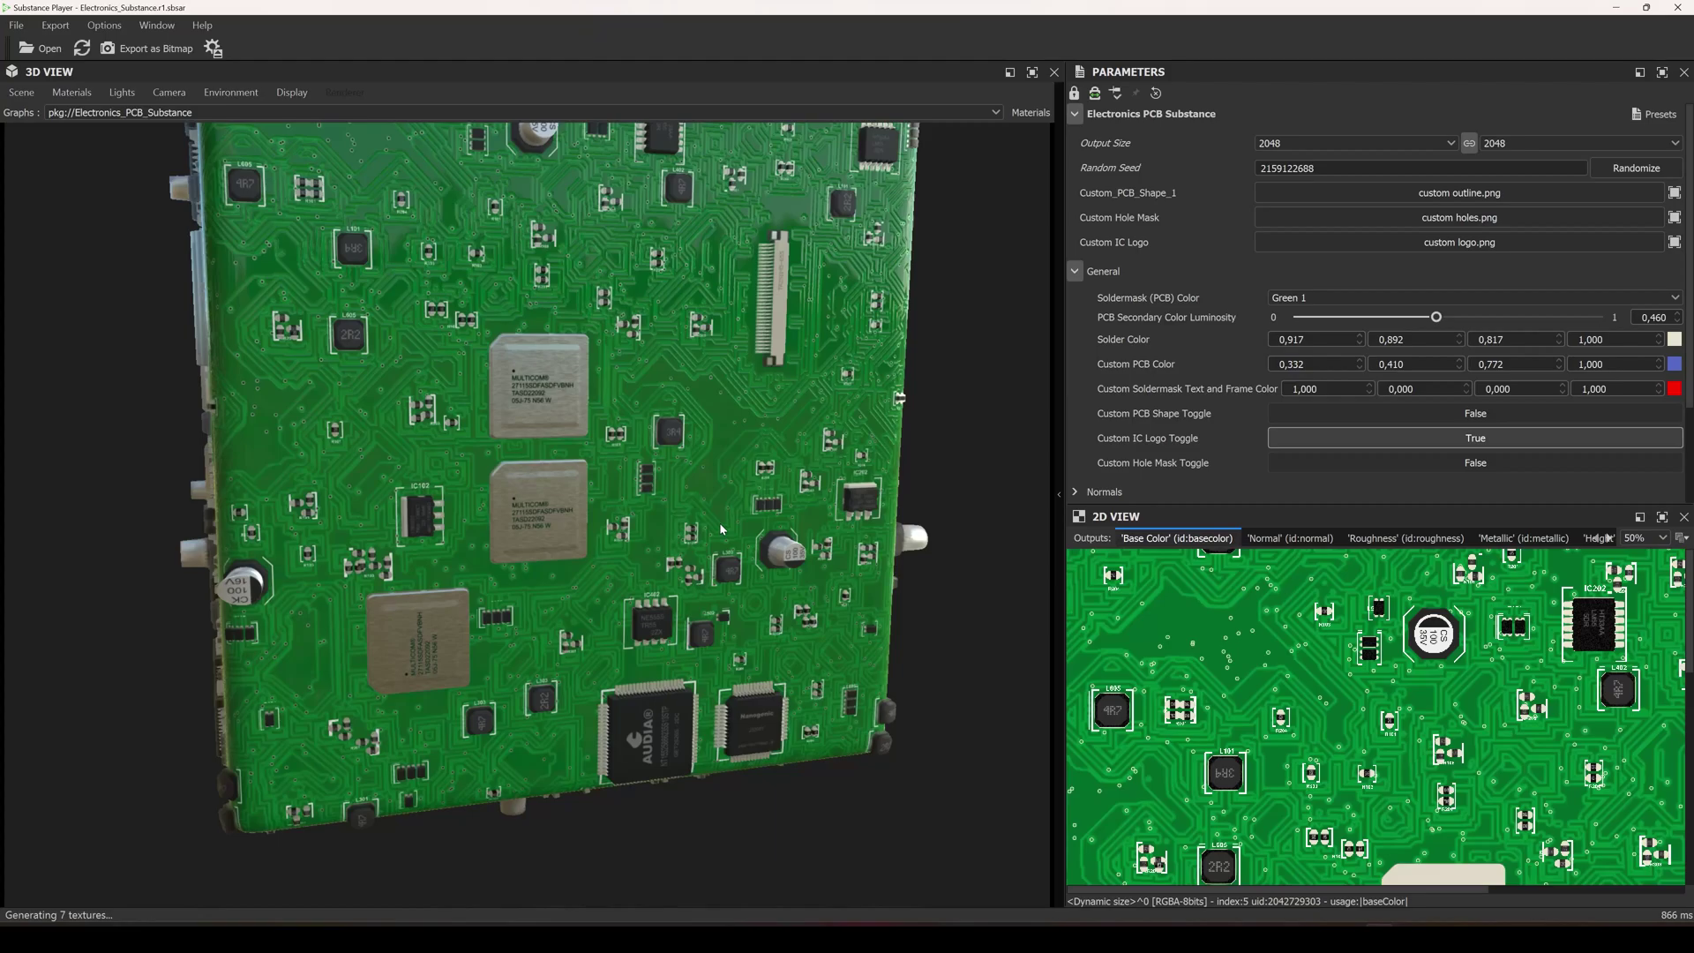
{"action": "left_click_drag", "start_coordinate": [751, 438], "coordinate": [658, 373]}
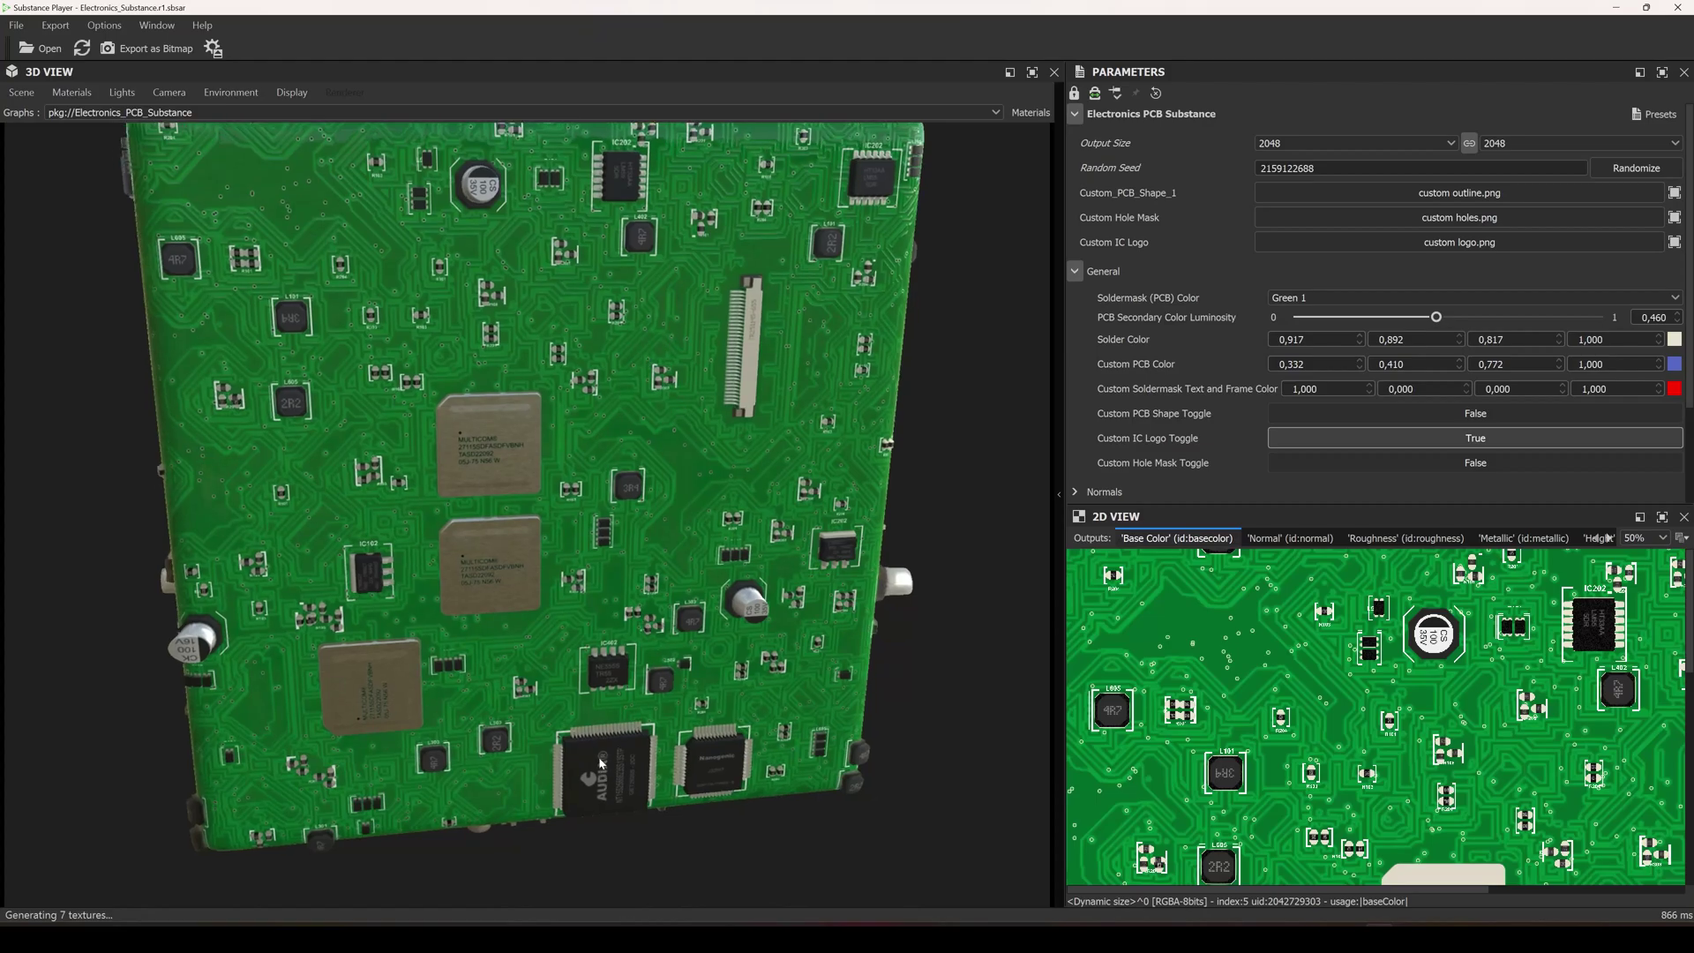
{"action": "left_click_drag", "start_coordinate": [554, 557], "coordinate": [579, 532]}
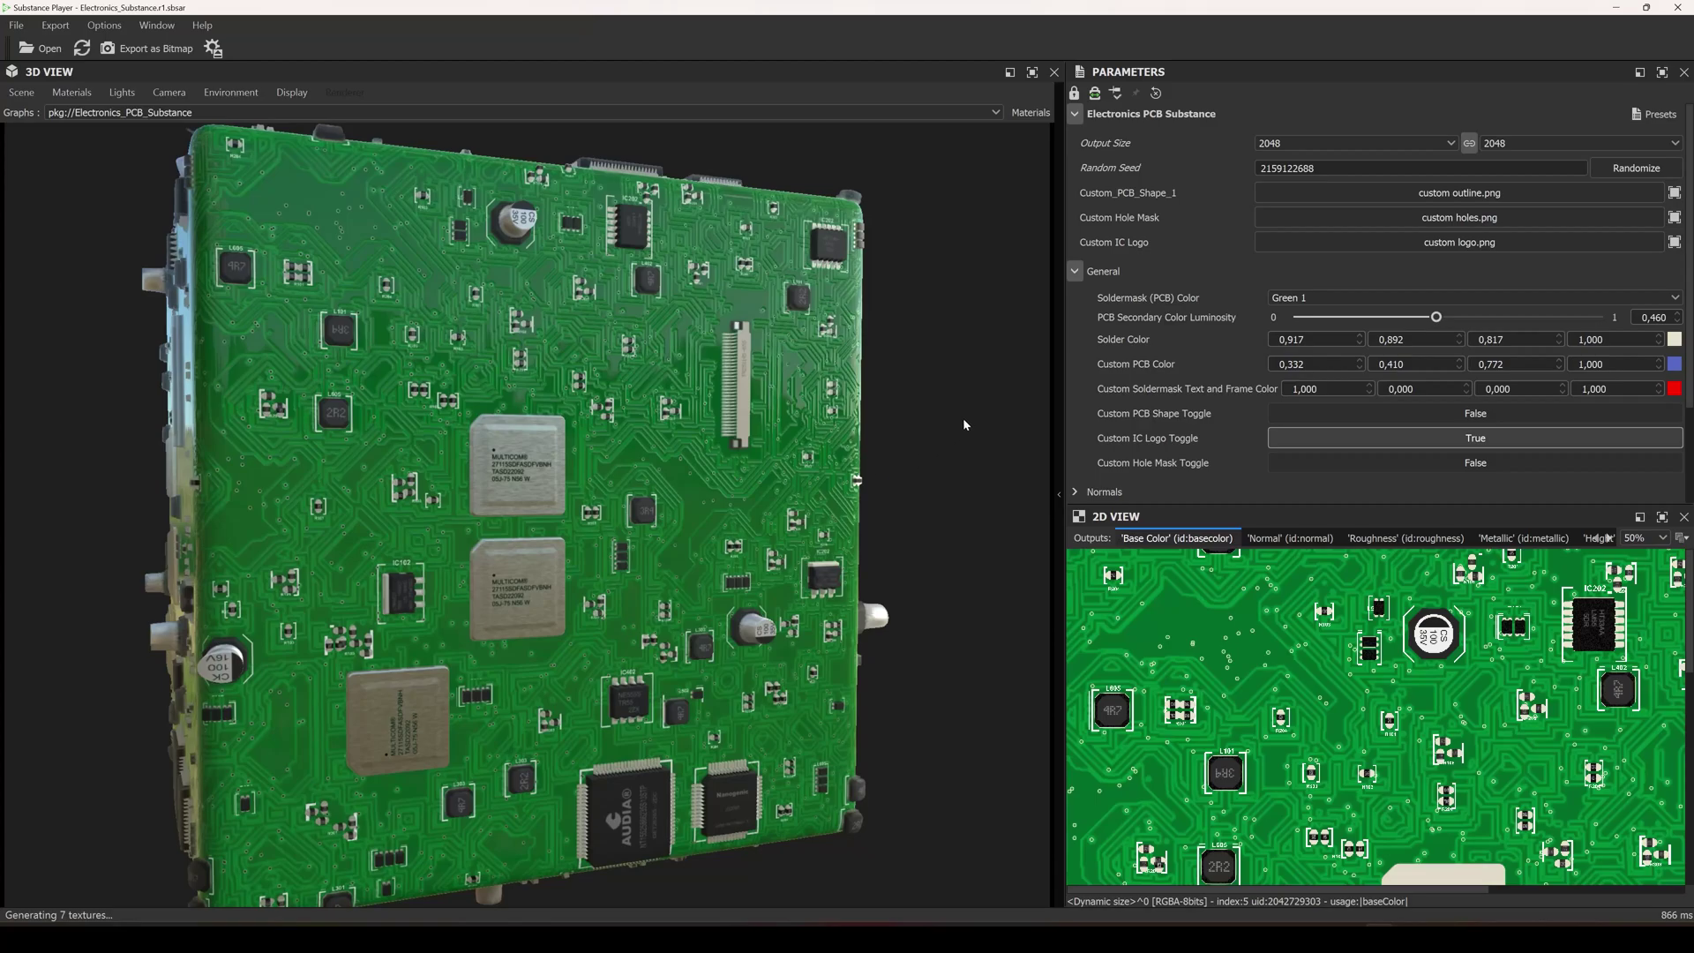
Switch the Normal Format to OpenGL and back to DirectX
{"action": "left_click", "coordinate": [1075, 271]}
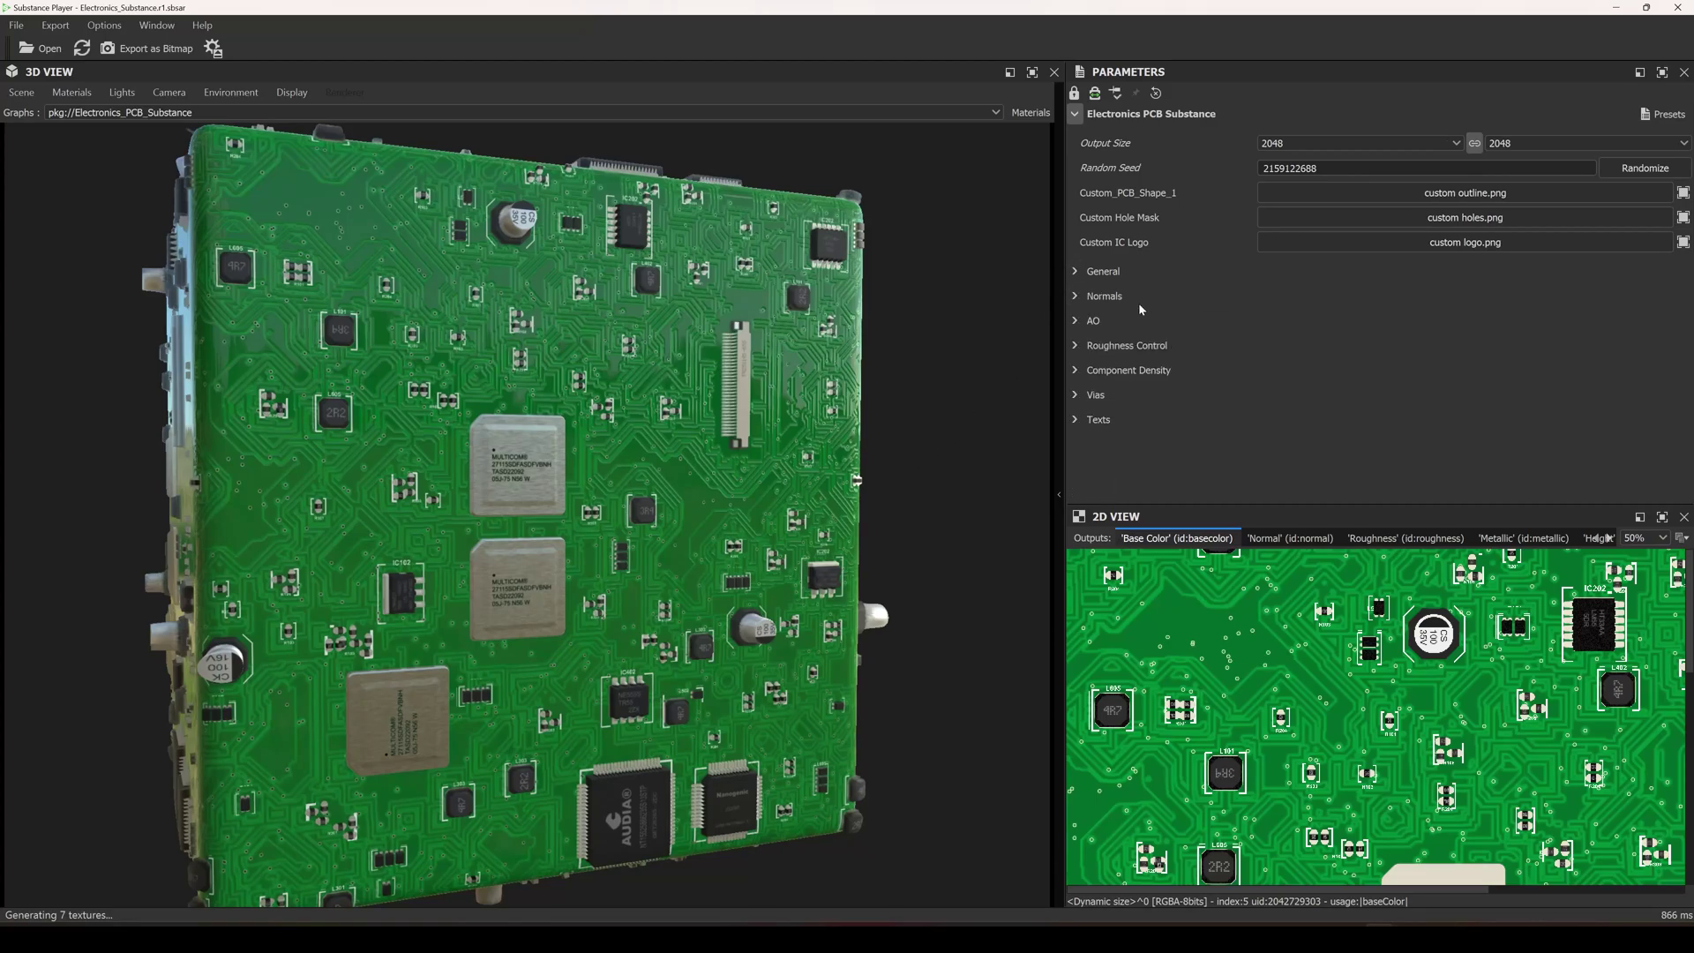
{"action": "left_click", "coordinate": [1074, 297]}
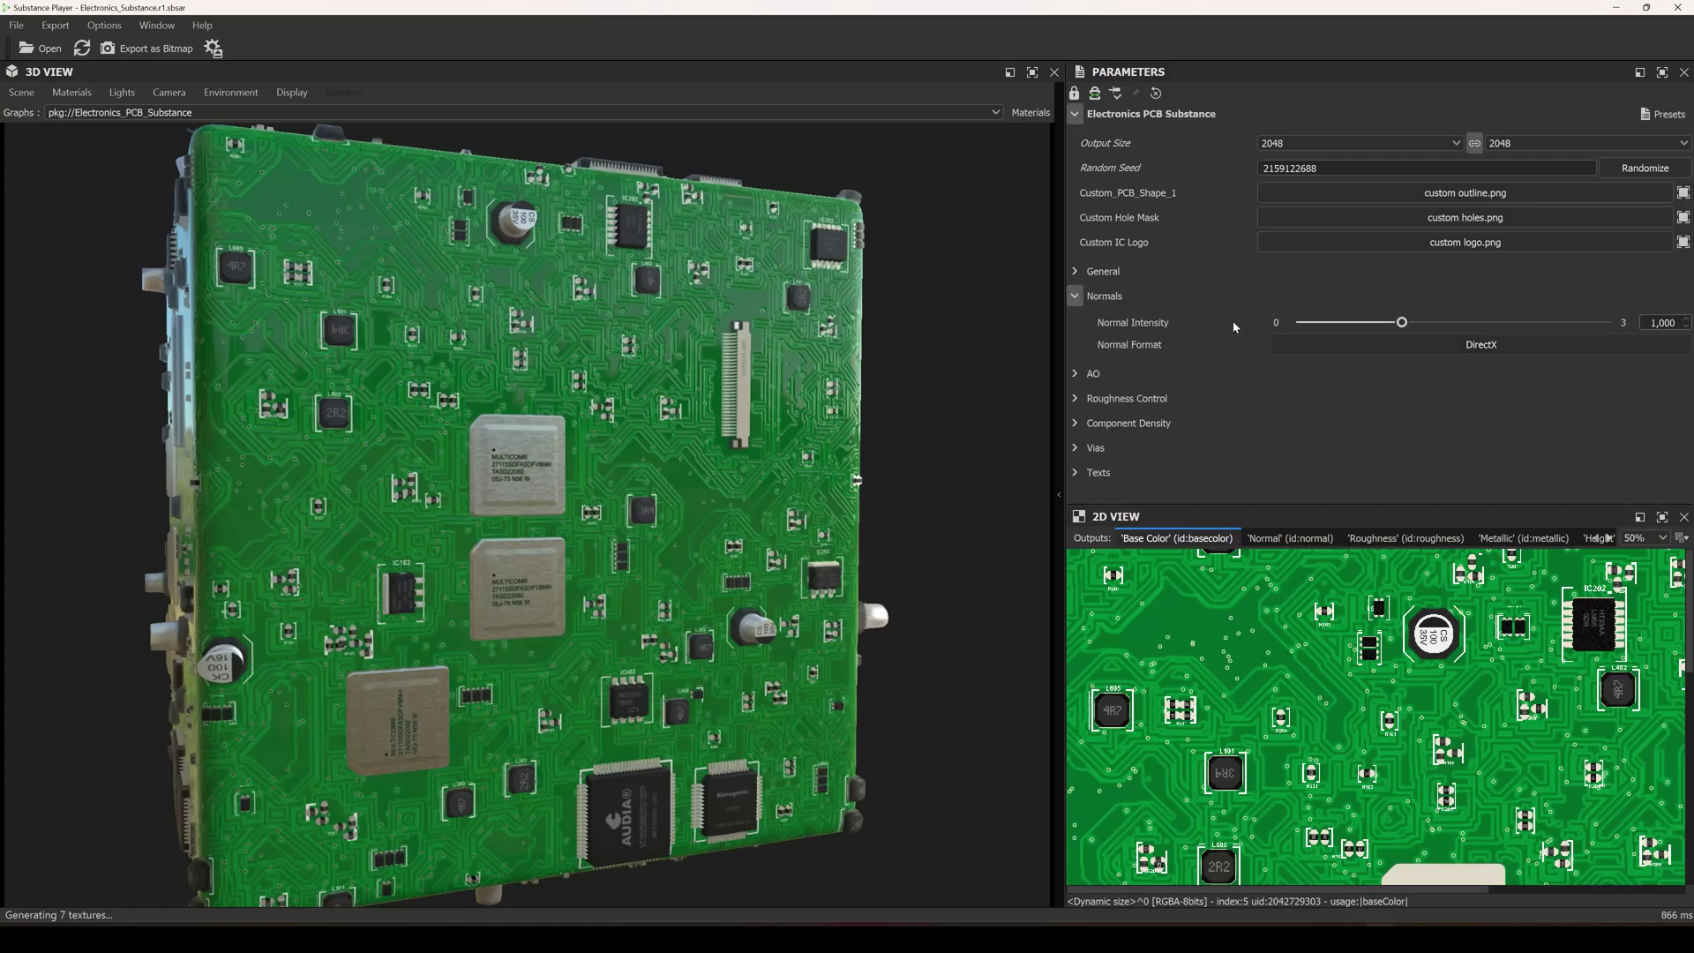
{"action": "left_click", "coordinate": [1410, 347]}
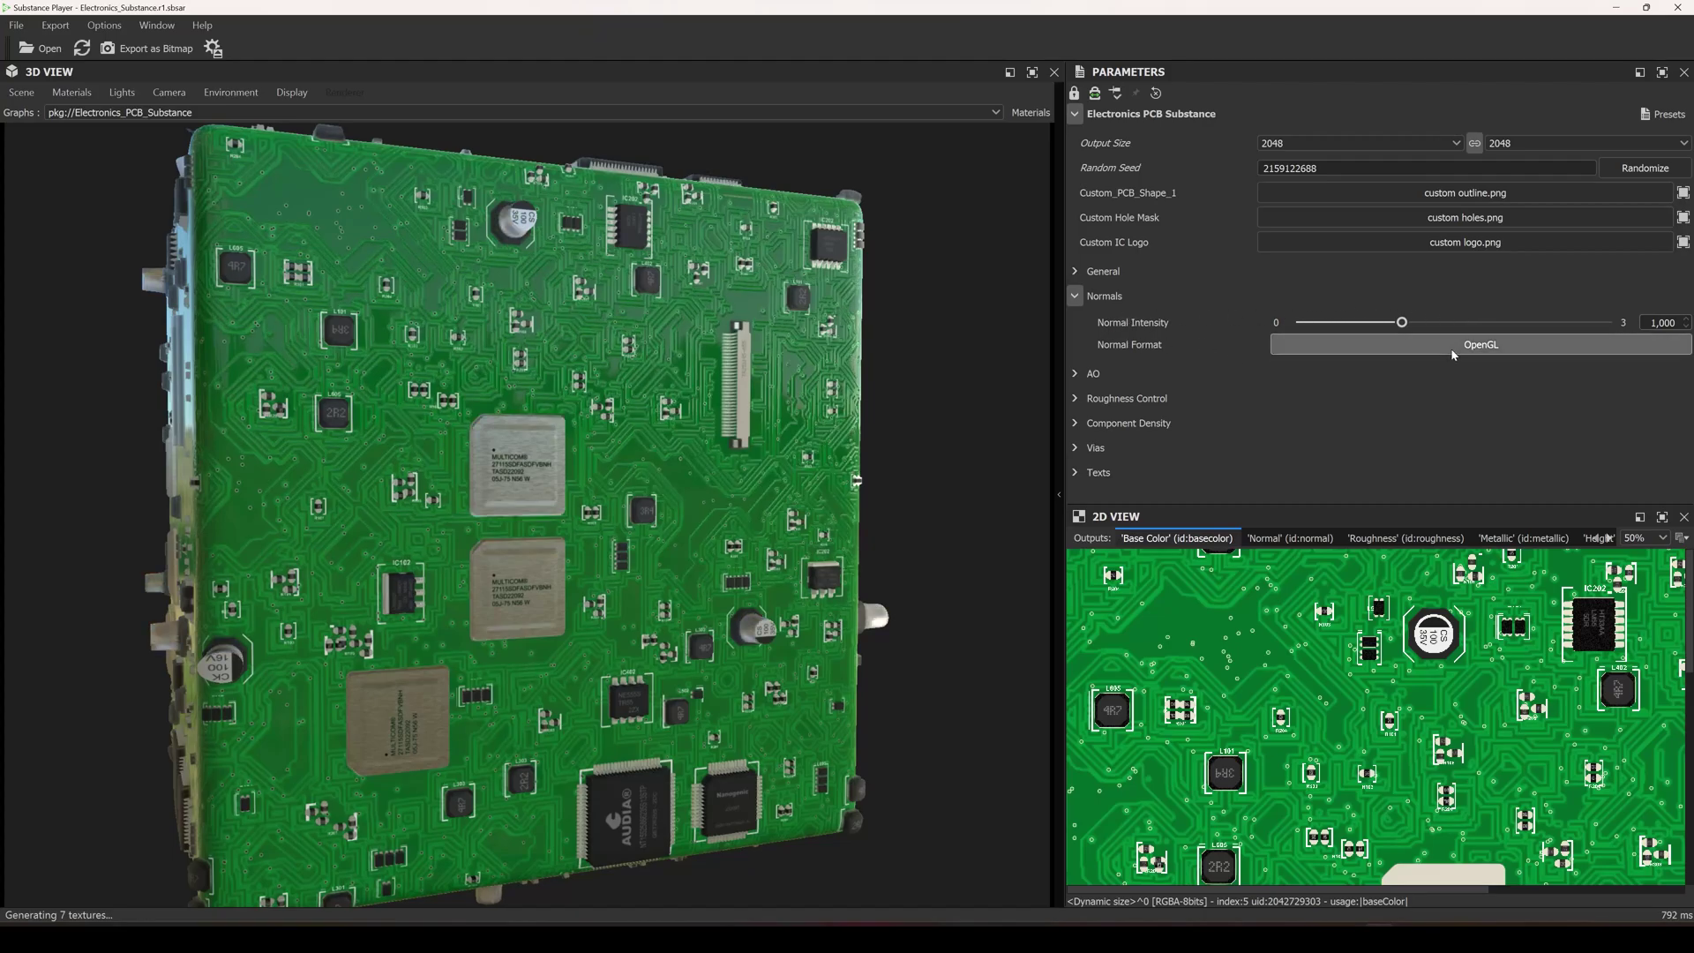
{"action": "left_click", "coordinate": [1453, 352]}
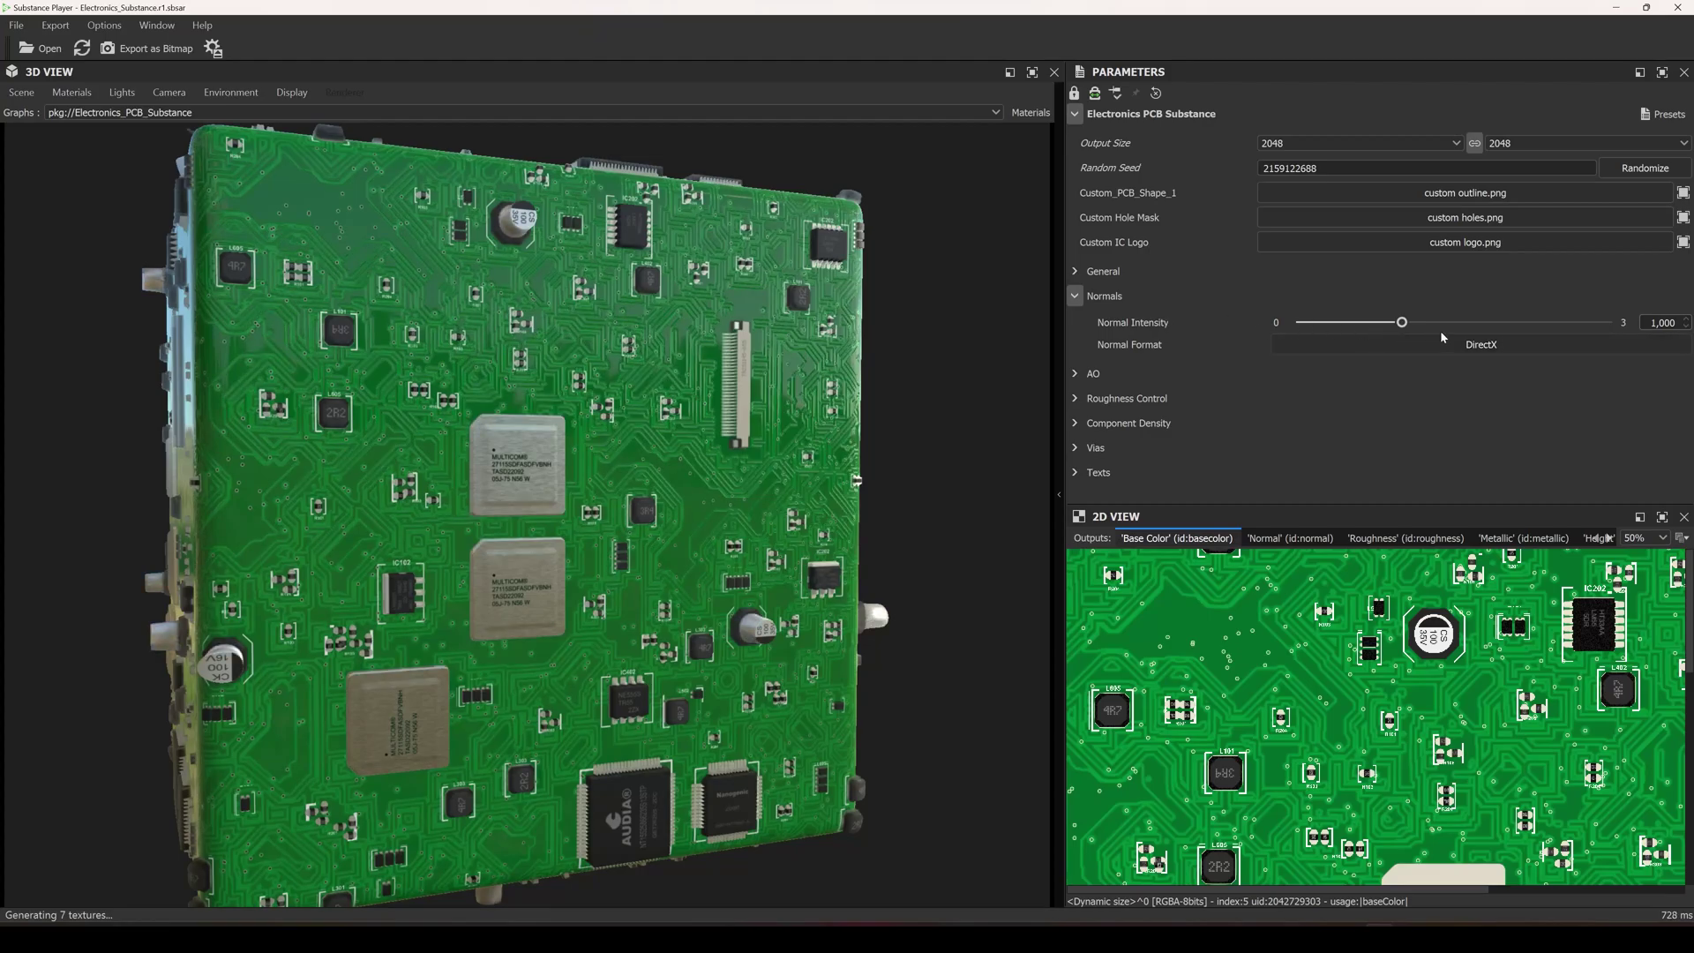
Try the Normal Intensity at 1.922 and at a lower value, and set it back to 1
{"action": "left_click", "coordinate": [1497, 323]}
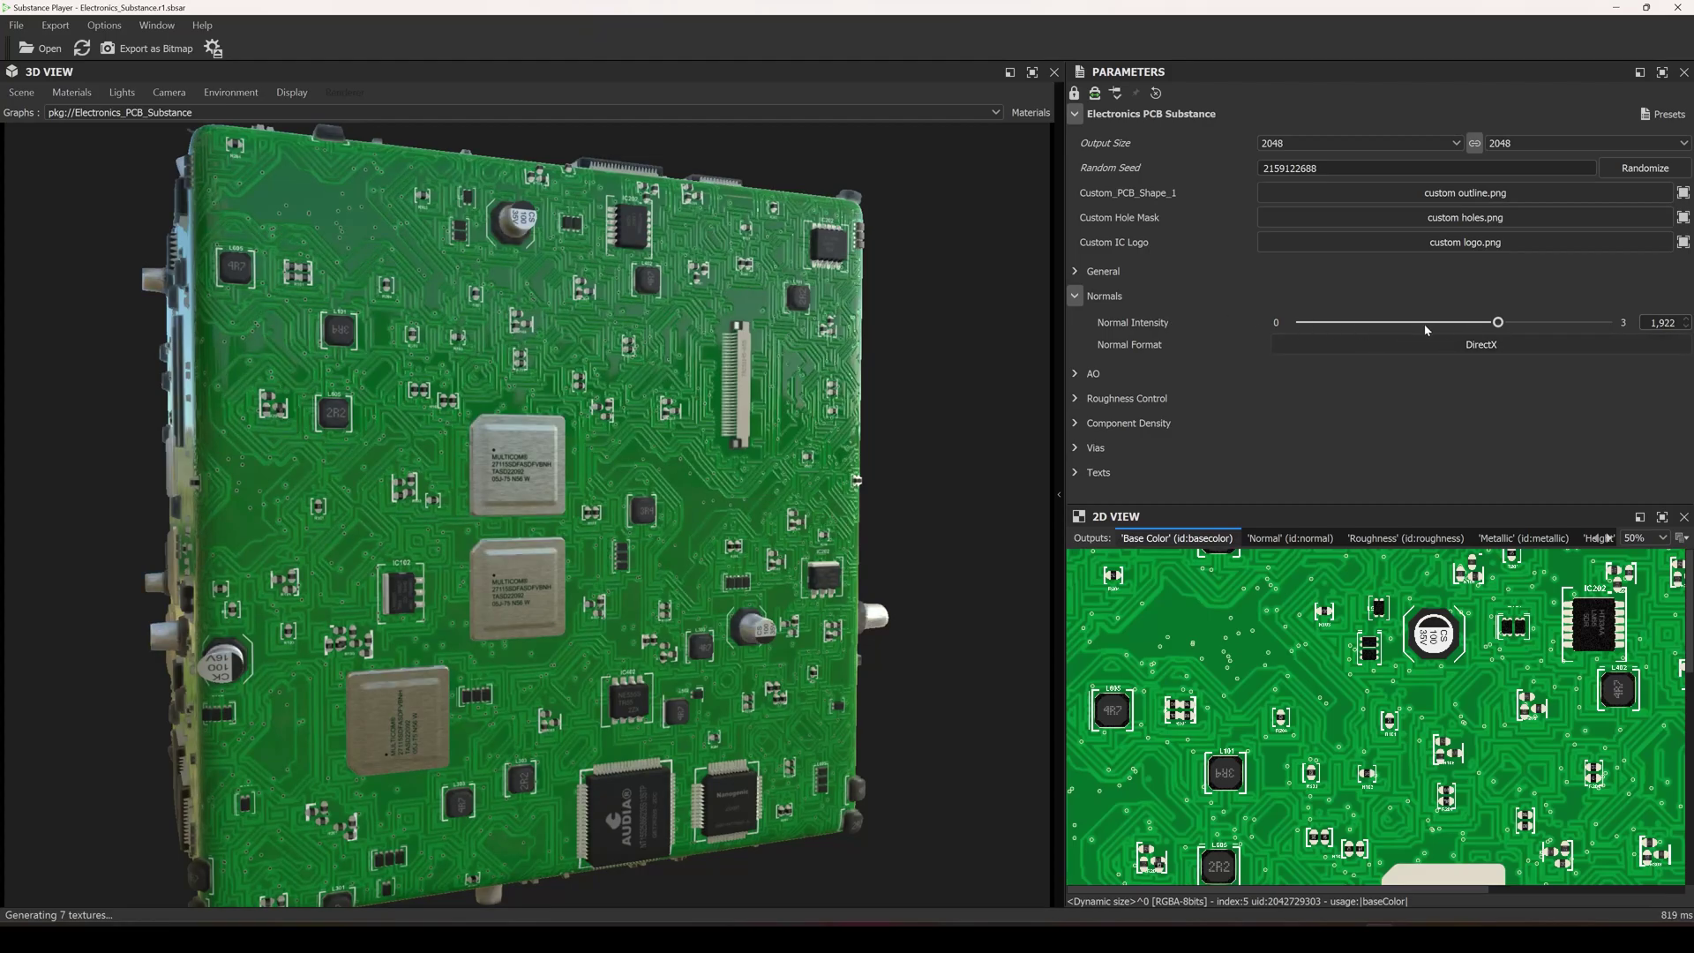
{"action": "left_click", "coordinate": [1345, 323]}
{"action": "double_click", "coordinate": [1648, 325]}
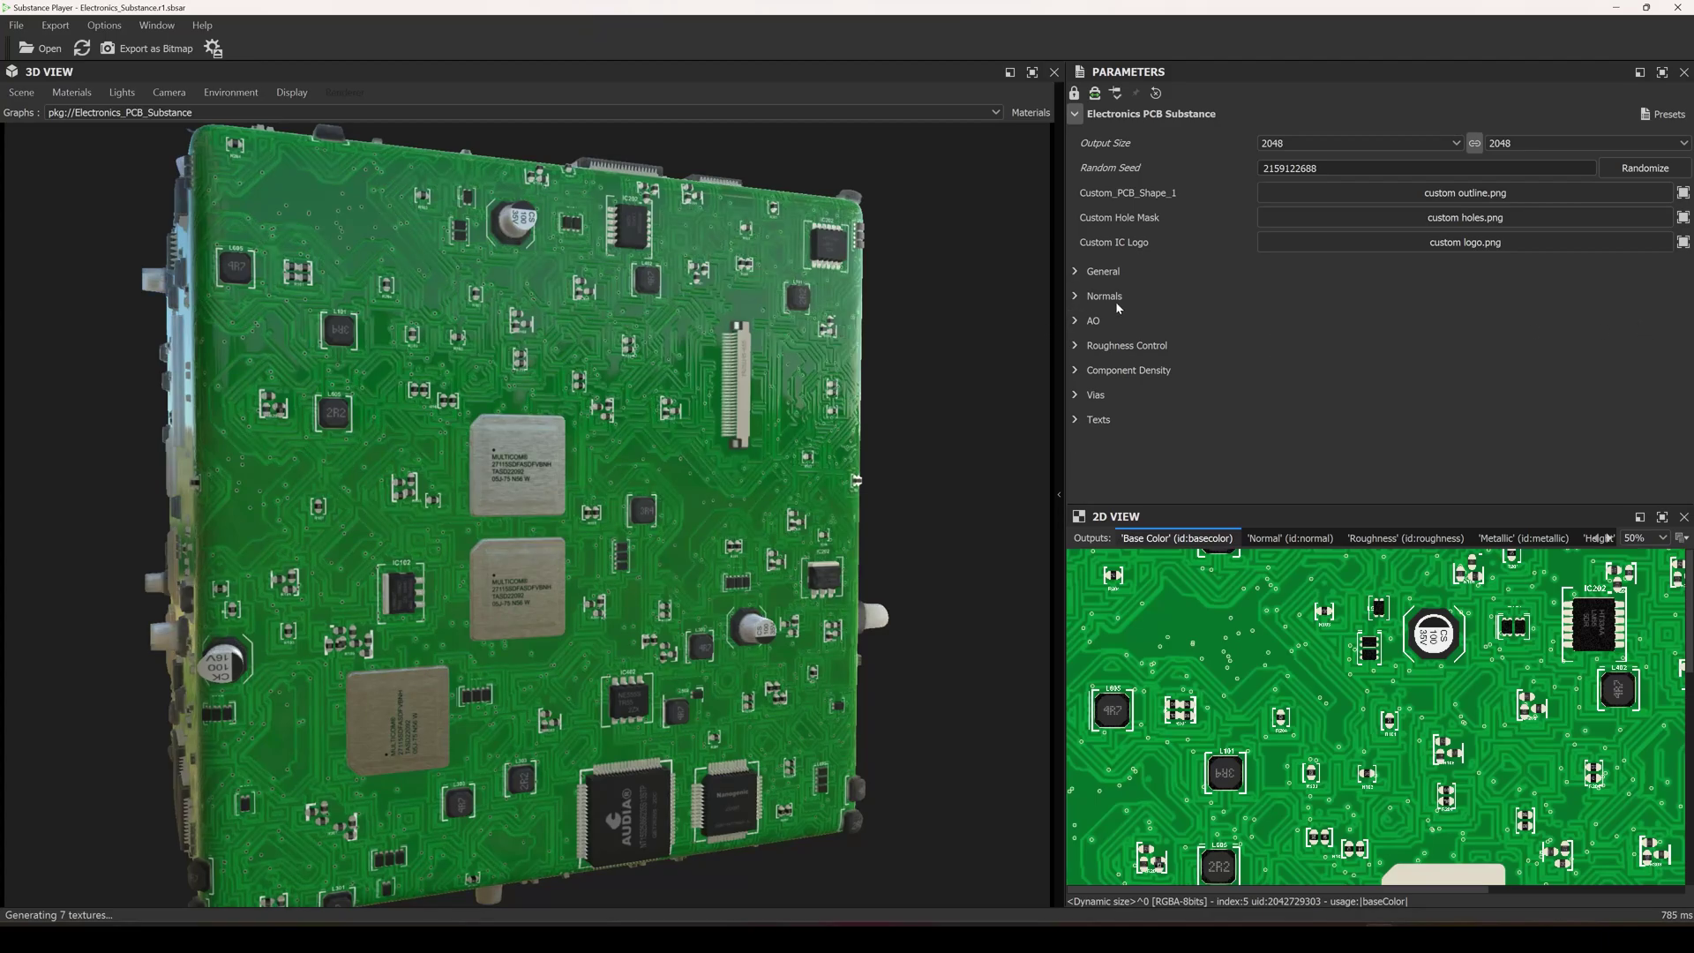
{"action": "left_click", "coordinate": [1075, 296]}
{"action": "double_click", "coordinate": [1667, 323]}
{"action": "type", "text": "1"}
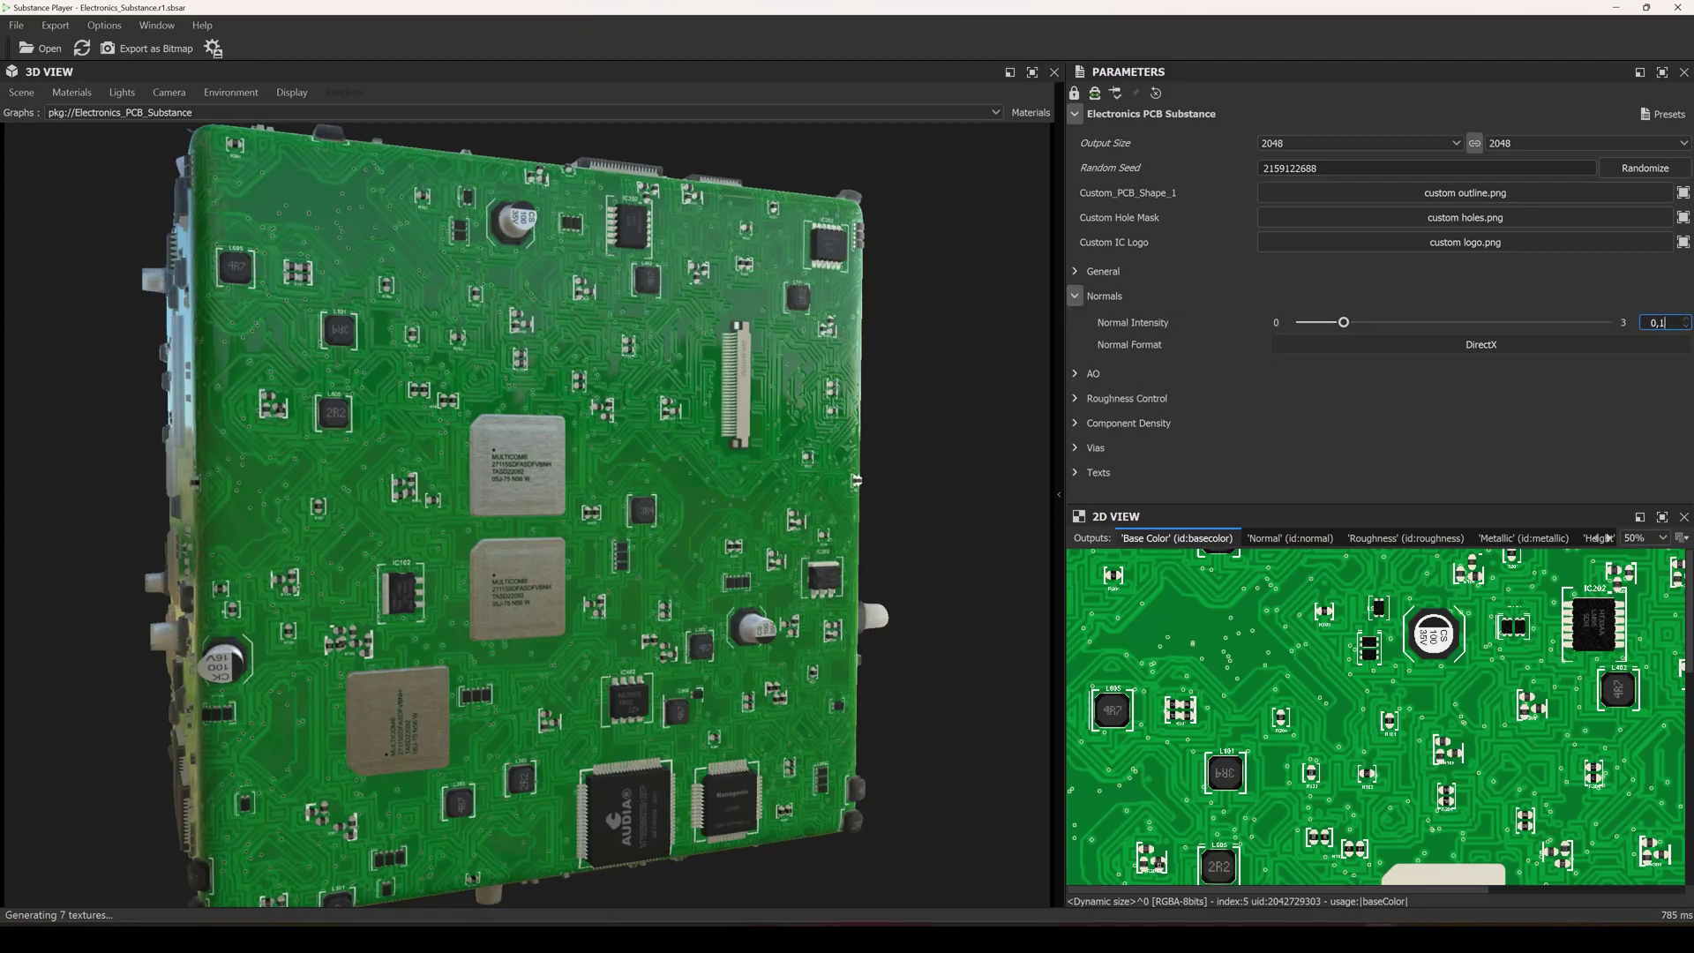
{"action": "key", "text": "ctrl+a"}
{"action": "type", "text": "1"}
{"action": "key", "text": "Return"}
Raise the AO Height Depth to 0.597 and the AO Radius to 0.5, and view the effect on the board
{"action": "left_click", "coordinate": [1108, 326]}
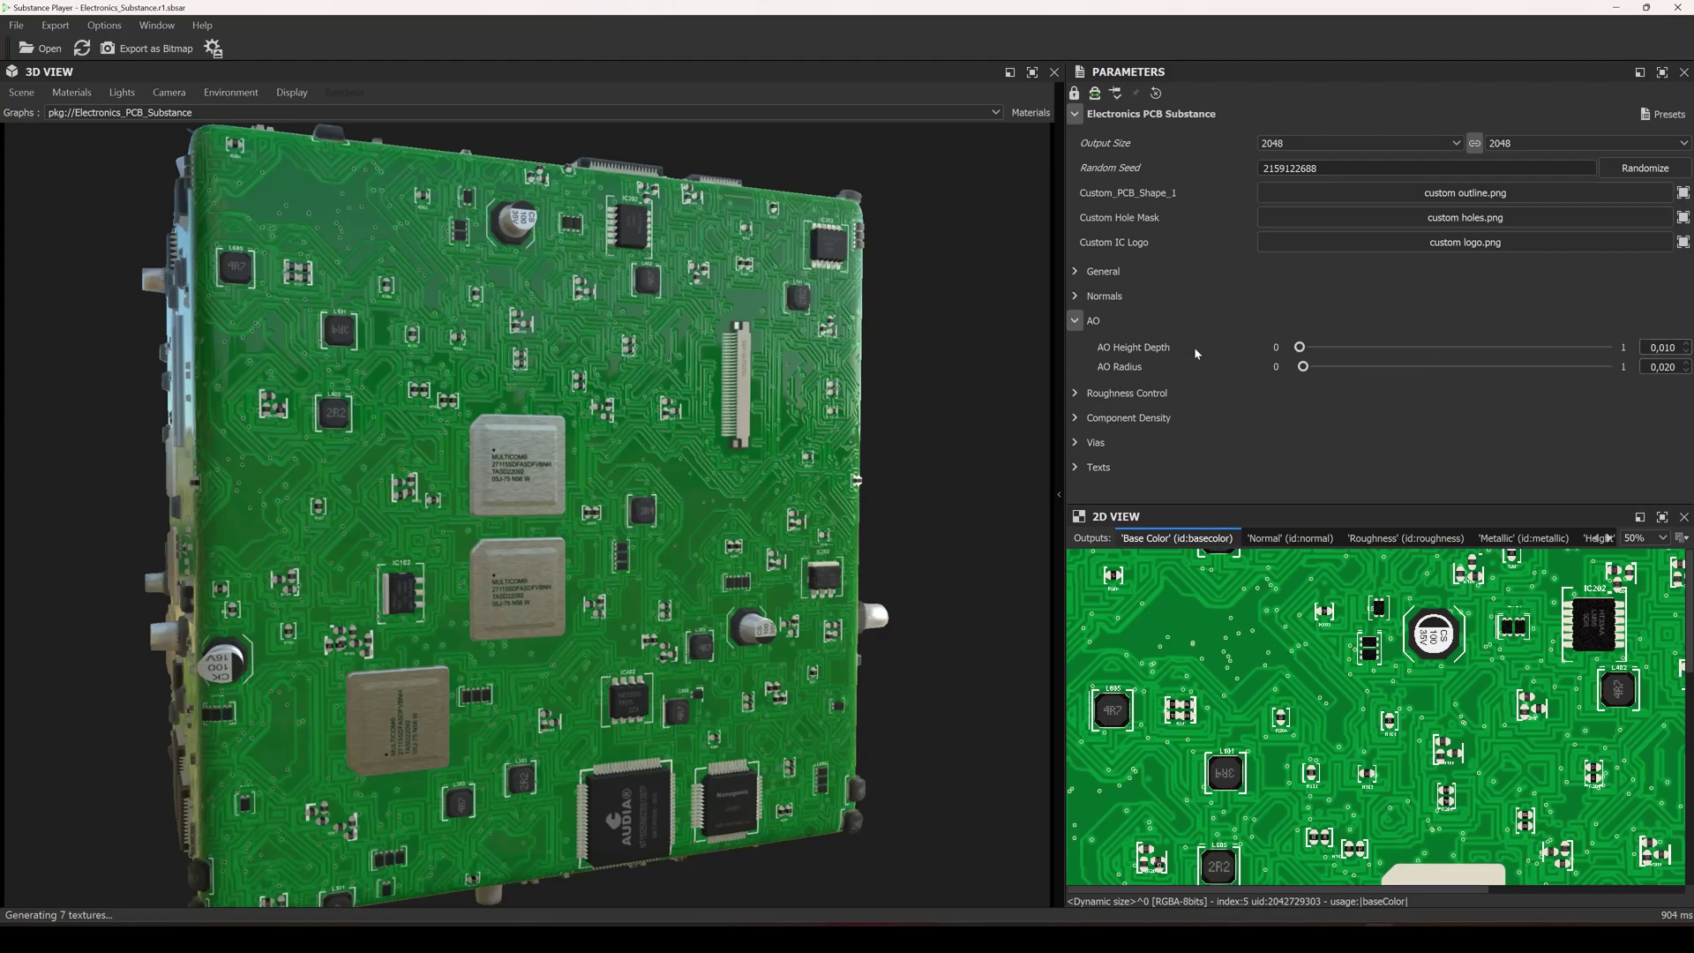
{"action": "left_click_drag", "start_coordinate": [1405, 350], "coordinate": [1473, 363]}
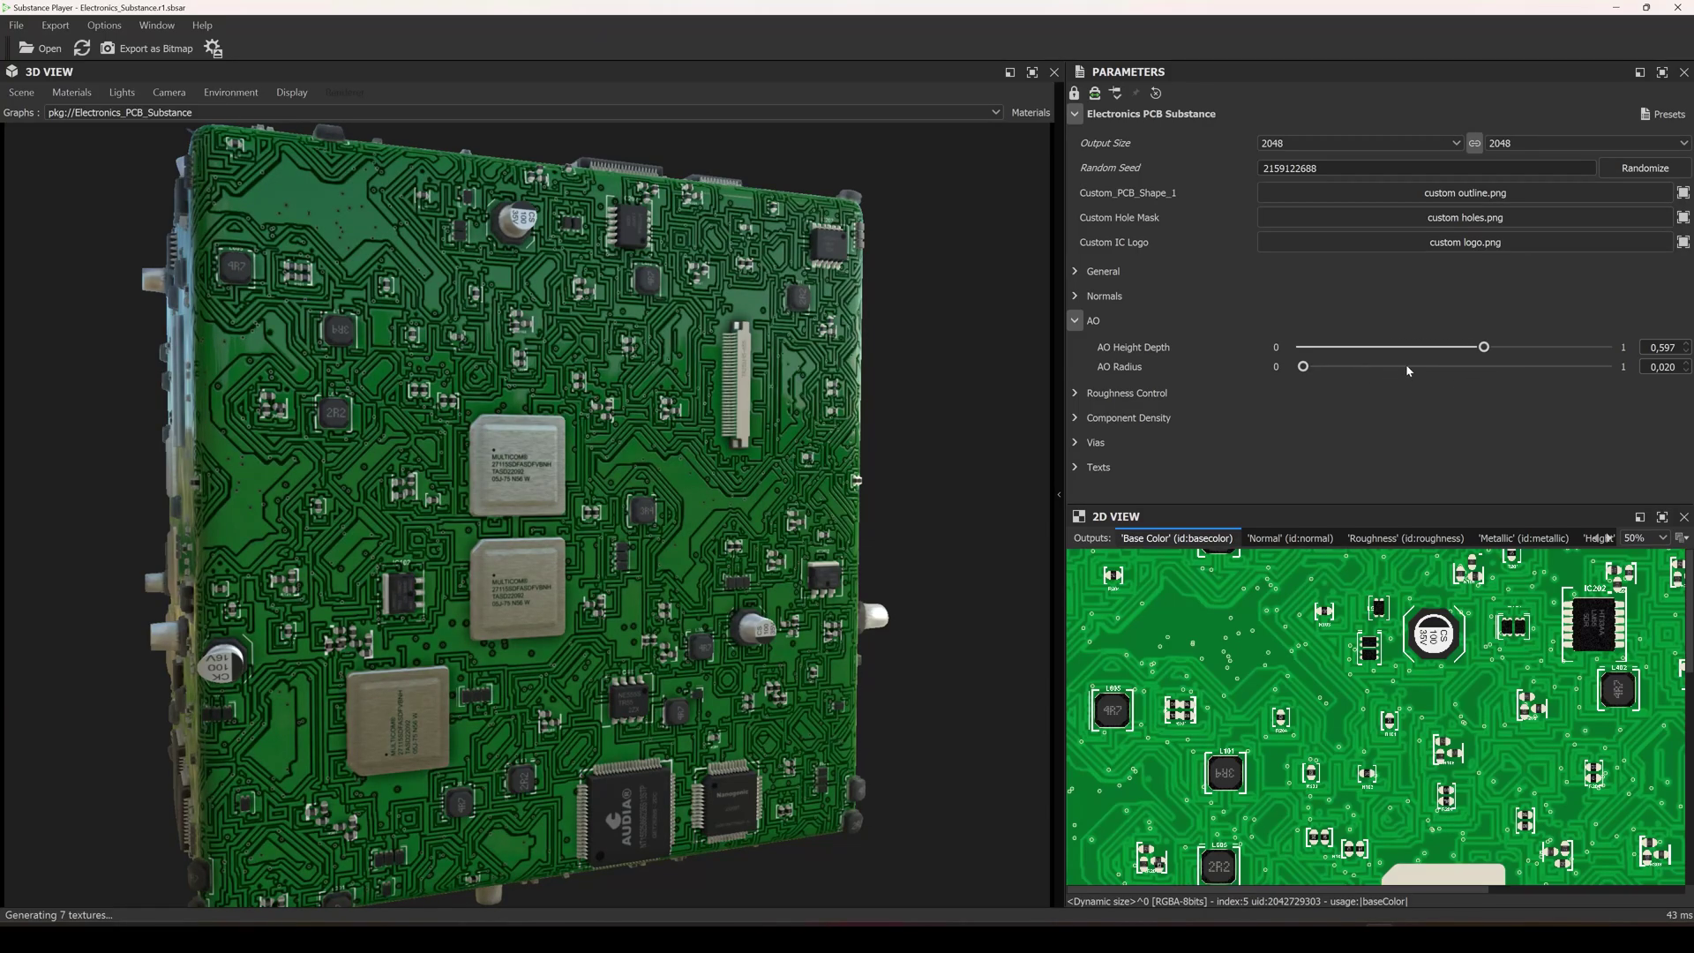
{"action": "left_click", "coordinate": [1452, 367]}
{"action": "left_click_drag", "start_coordinate": [541, 412], "coordinate": [816, 391]}
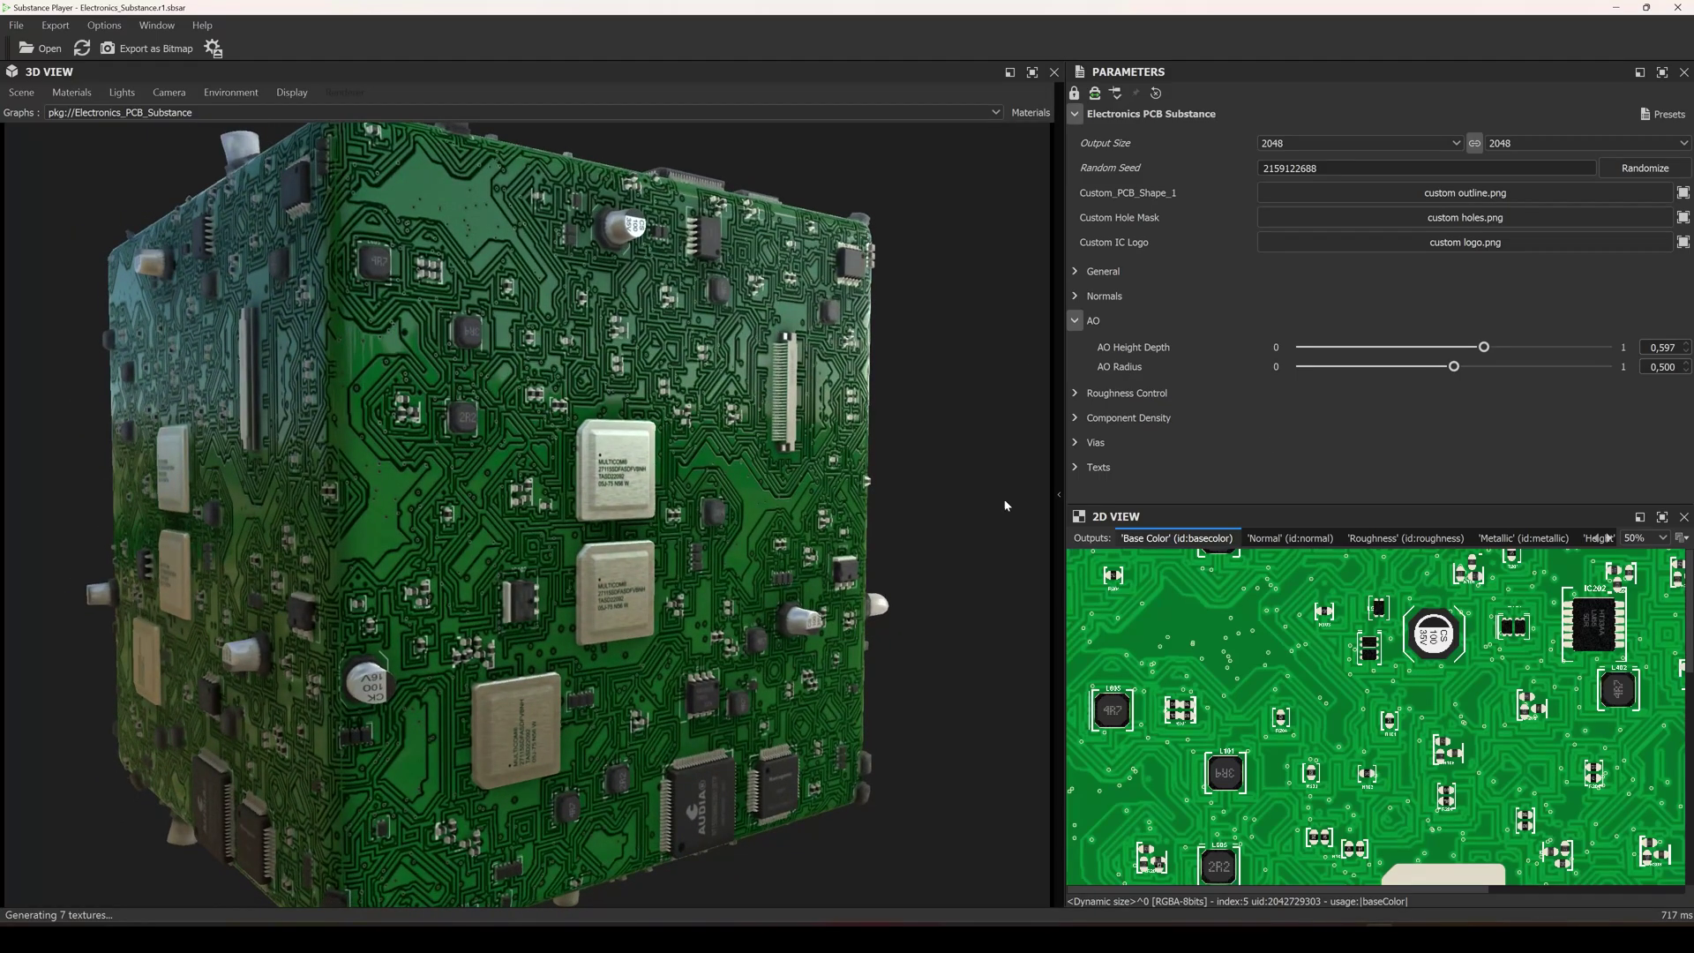
Set the AO Radius to 0.02 and the AO Height Depth to 0.01
{"action": "double_click", "coordinate": [1667, 347]}
{"action": "type", "text": "1"}
{"action": "double_click", "coordinate": [1664, 367]}
{"action": "type", "text": "02"}
{"action": "key", "text": "Return"}
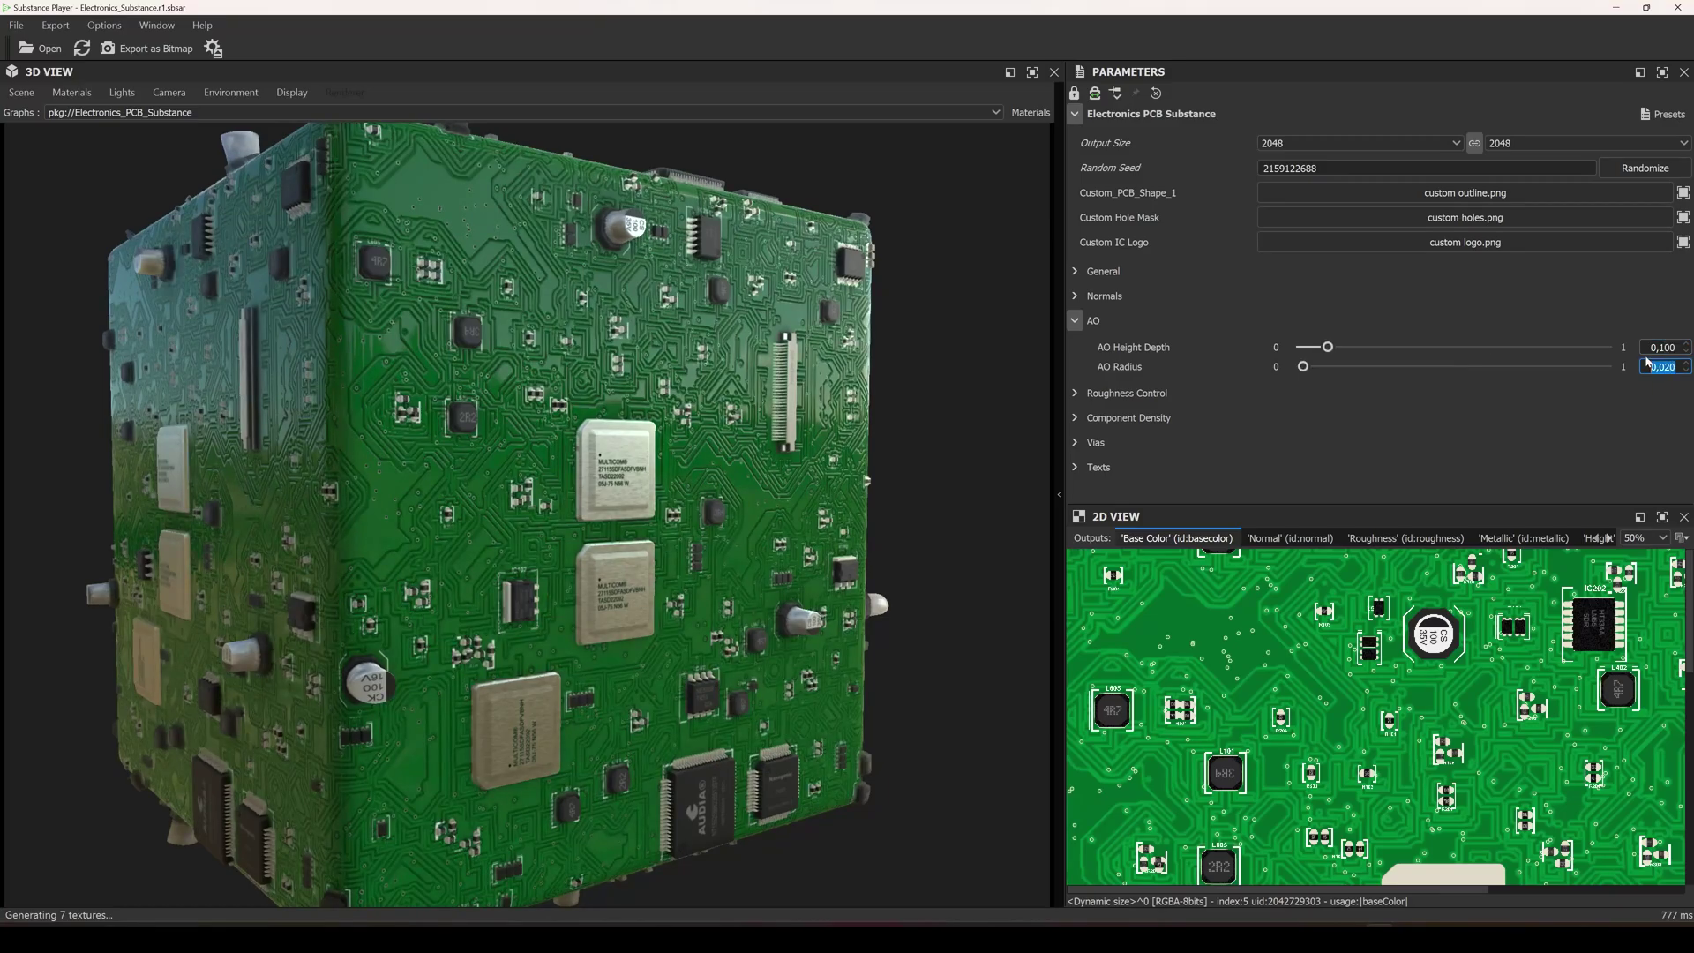
{"action": "double_click", "coordinate": [1665, 349]}
{"action": "type", "text": "01"}
{"action": "key", "text": "Return"}
{"action": "left_click_drag", "start_coordinate": [597, 422], "coordinate": [521, 443]}
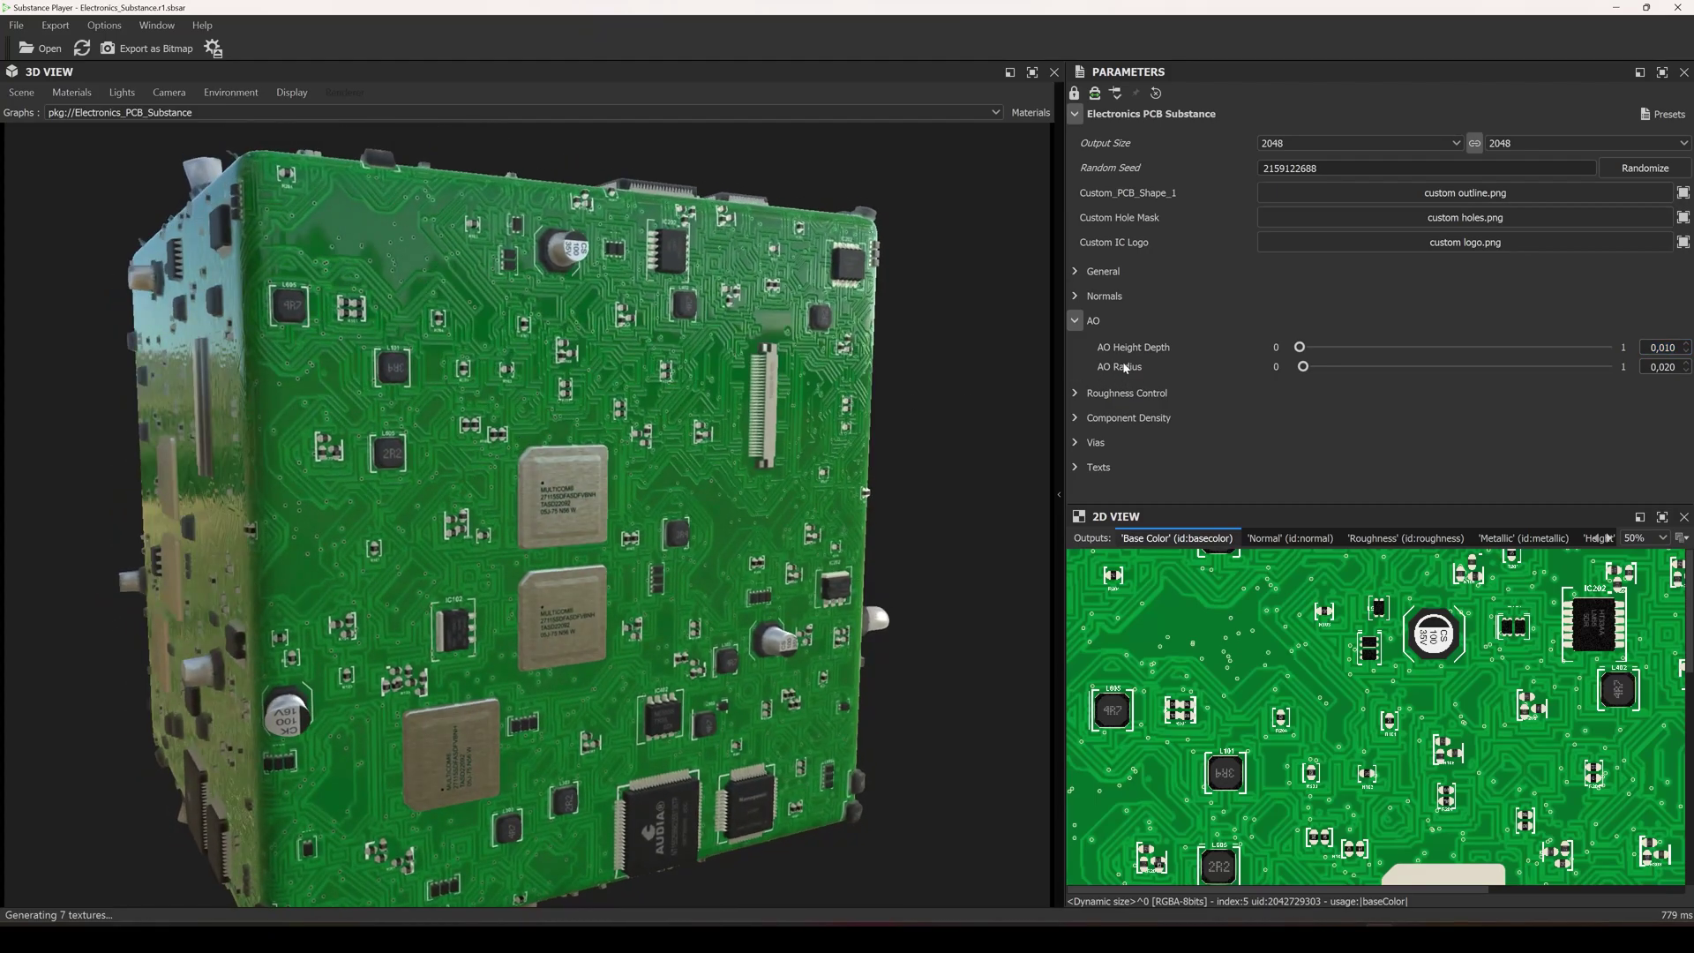
{"action": "left_click", "coordinate": [1091, 323]}
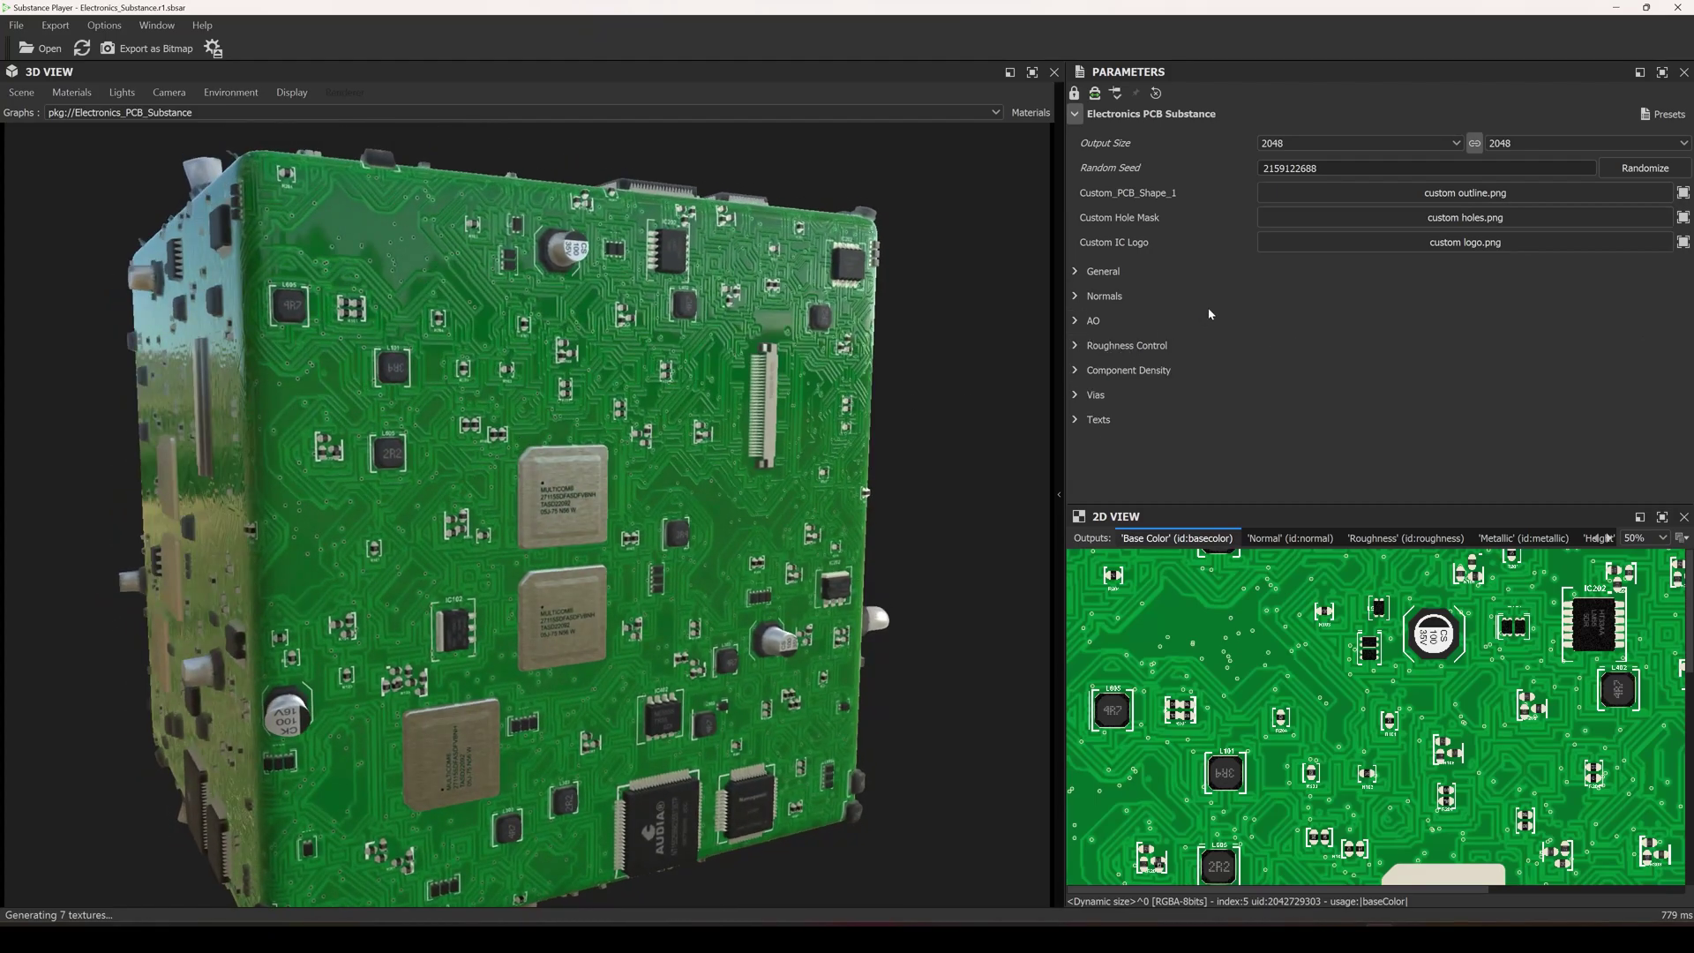
Try the PCB Secondary Color Luminosity at 0.559 and 0.319, and settle on 0.463
{"action": "left_click", "coordinate": [1076, 271]}
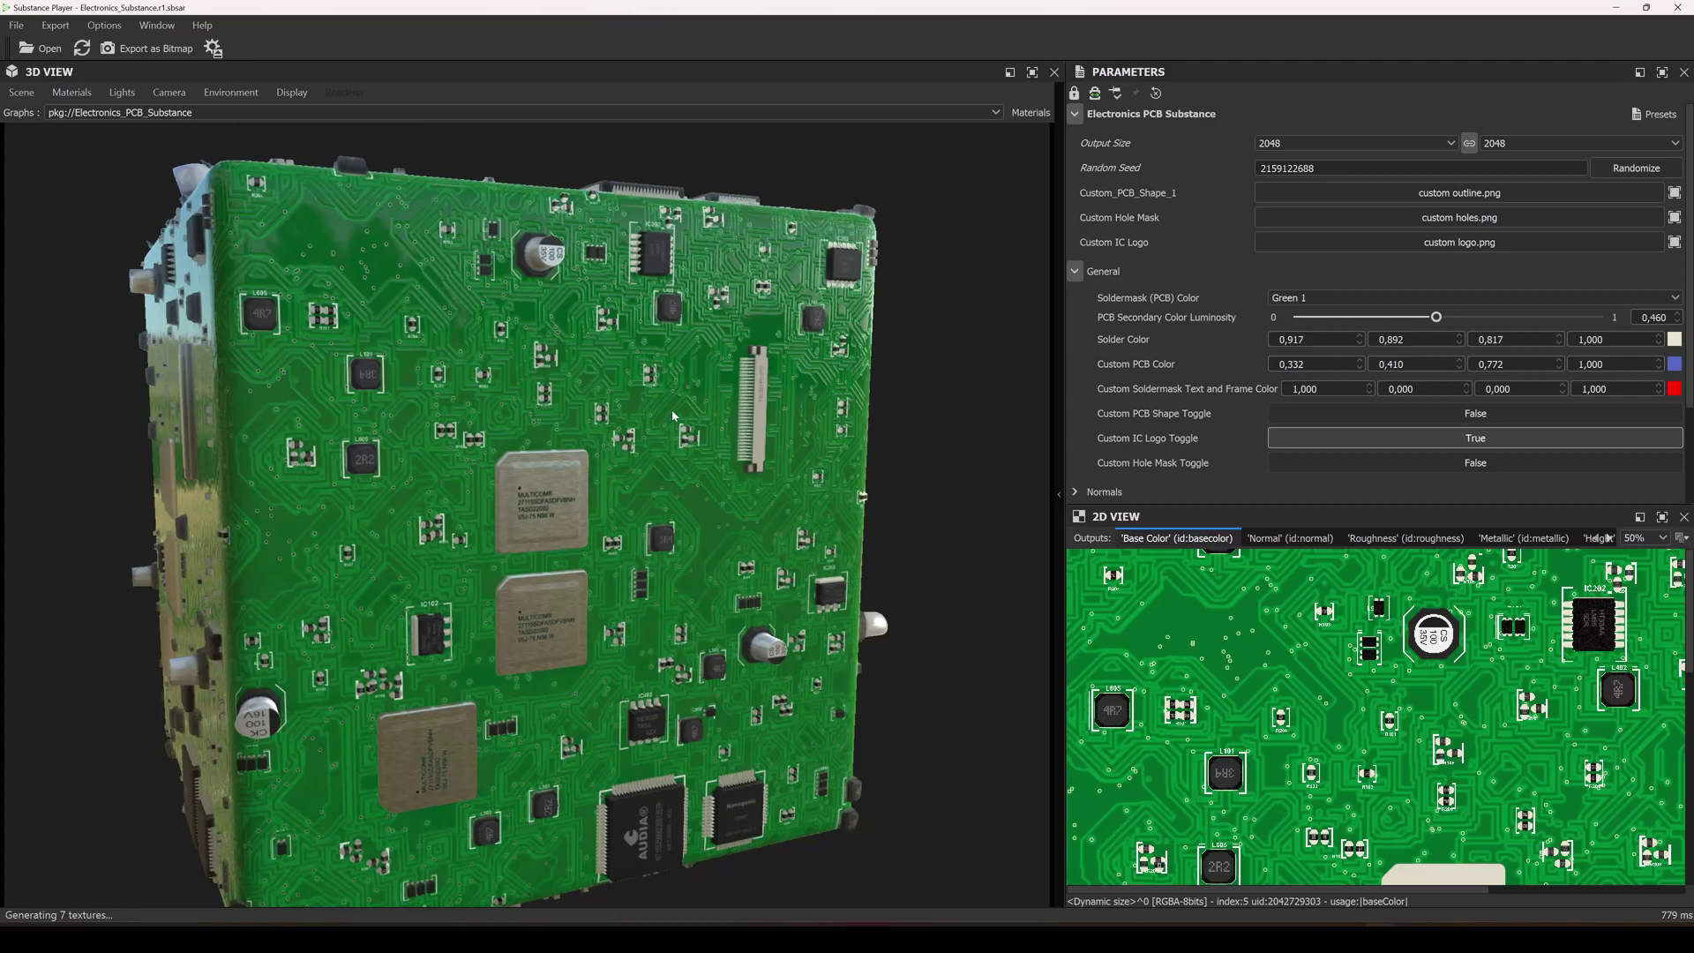
{"action": "scroll", "coordinate": [673, 416], "scroll_direction": "up", "scroll_amount": 2}
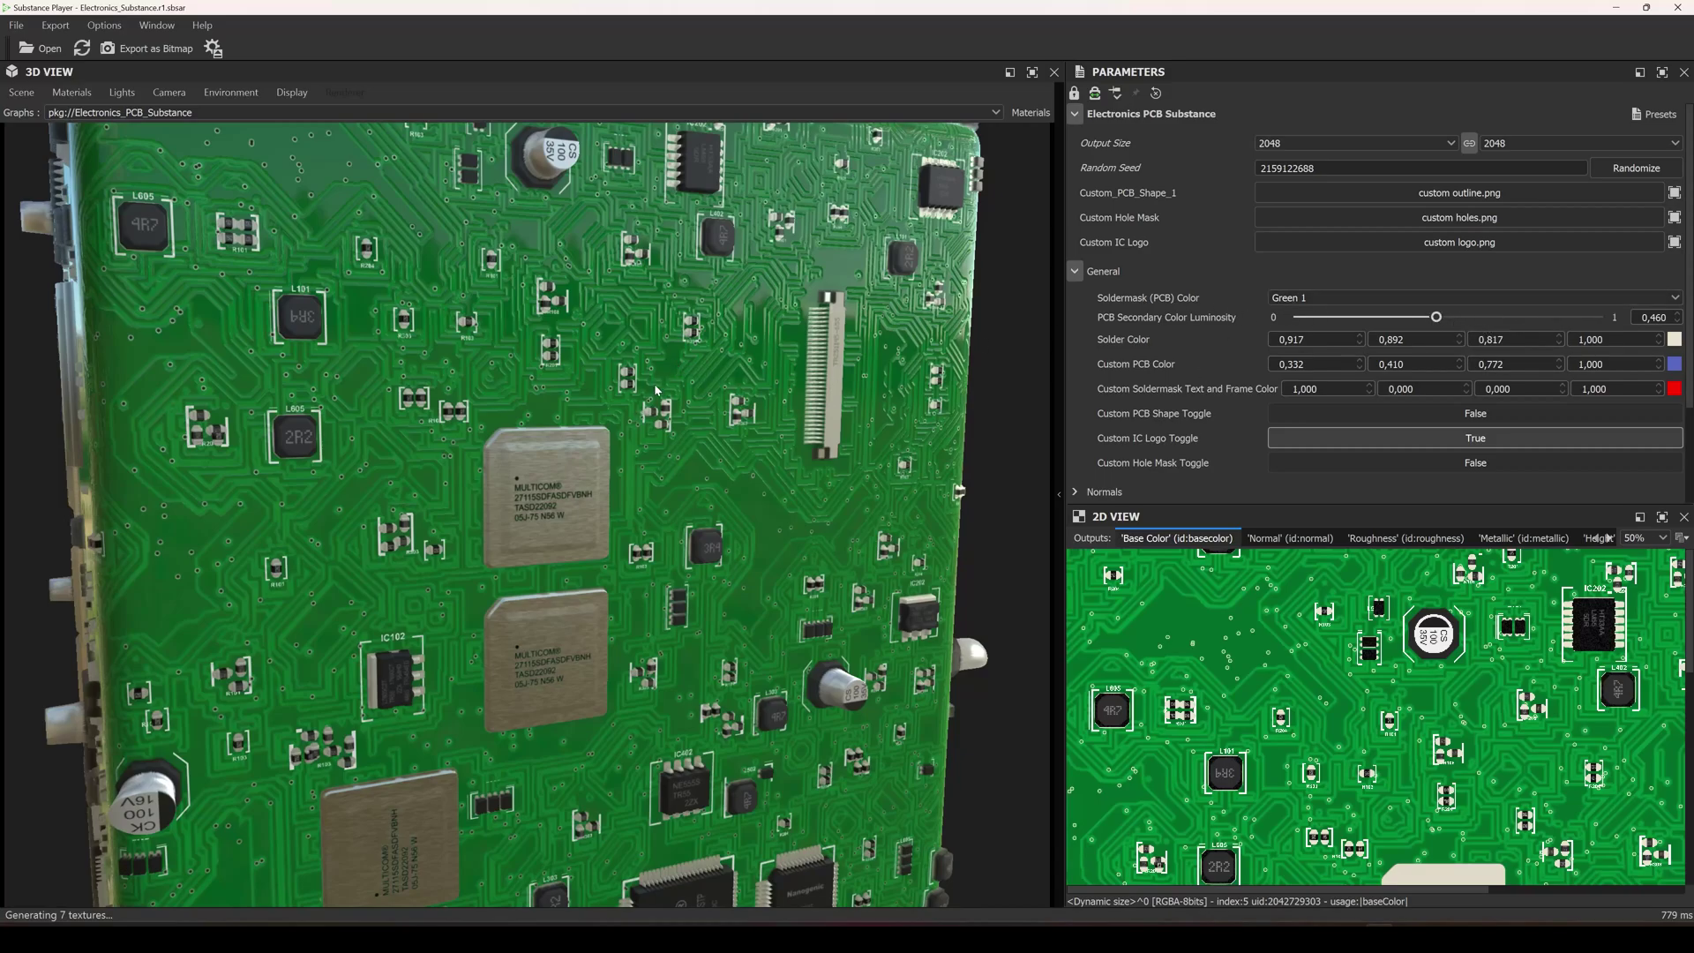
{"action": "left_click", "coordinate": [1452, 320]}
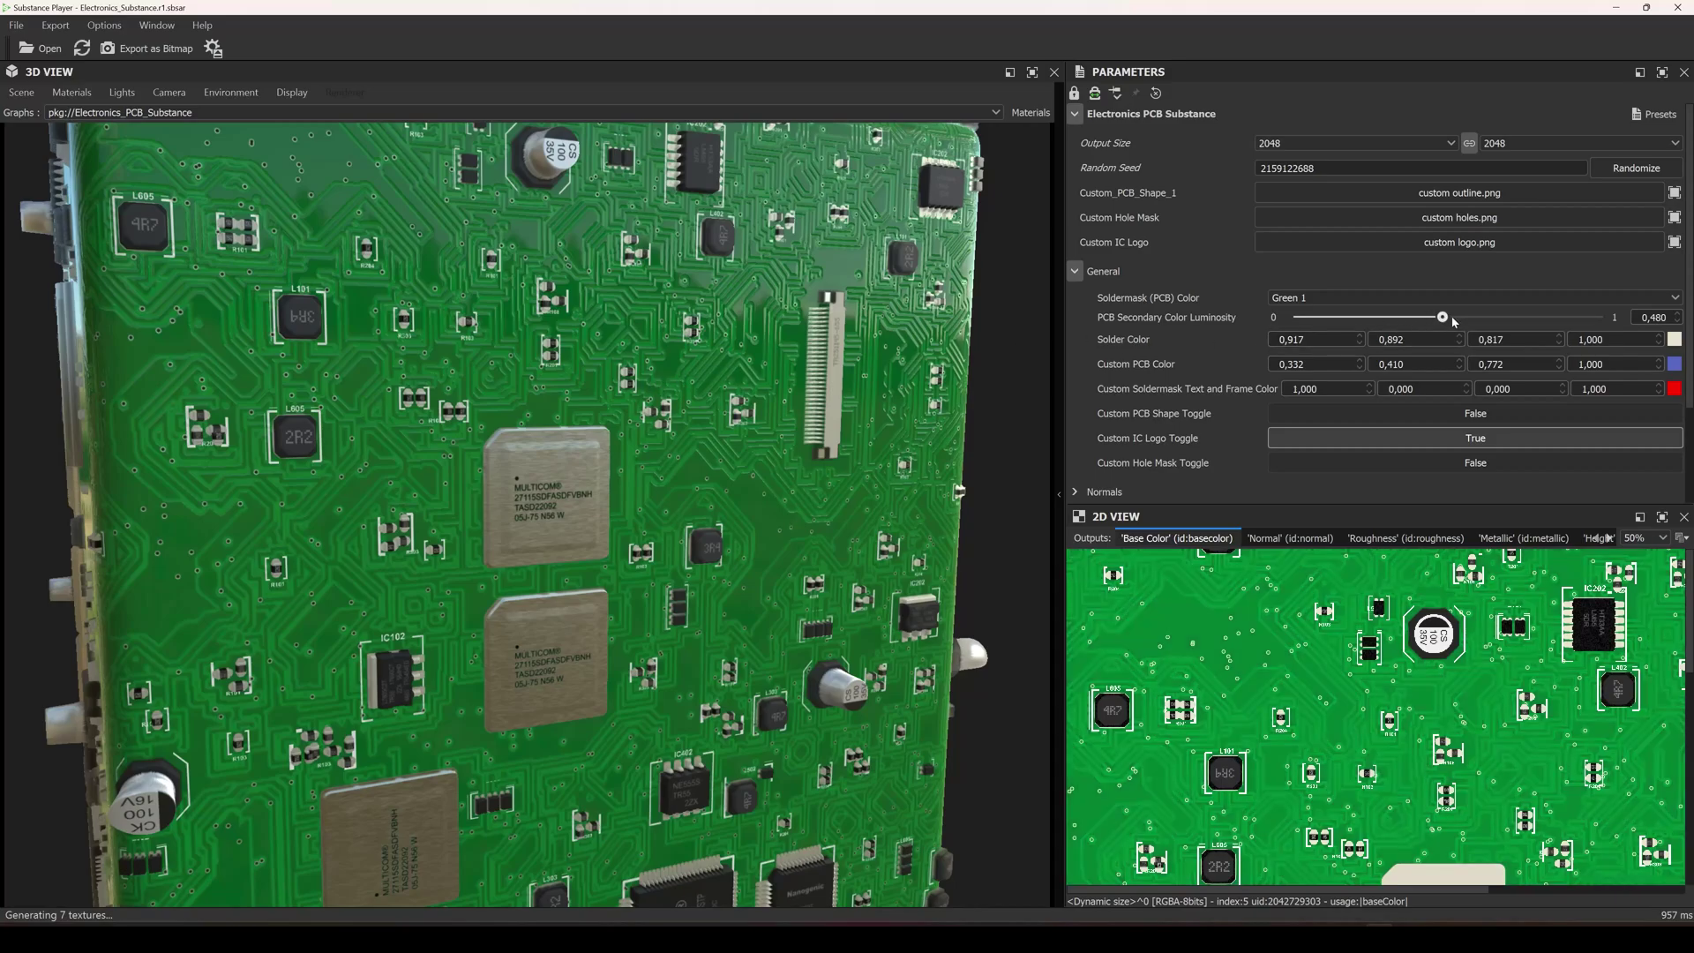
{"action": "left_click", "coordinate": [1453, 320]}
{"action": "left_click_drag", "start_coordinate": [1453, 320], "coordinate": [1467, 321]}
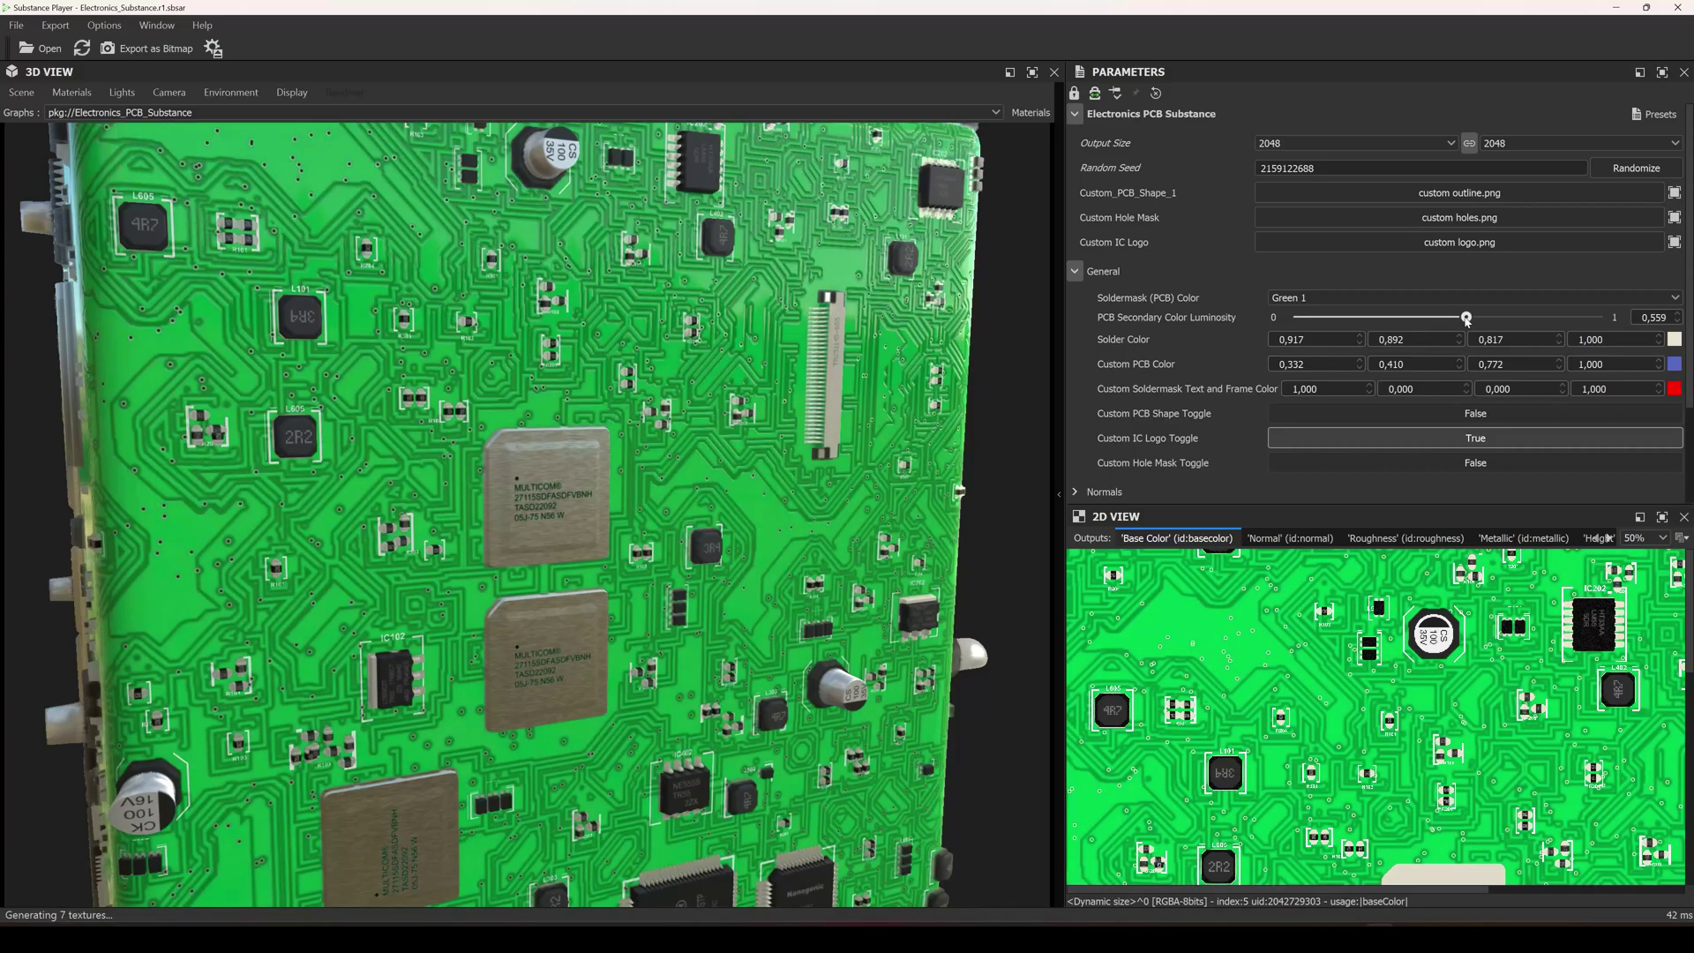
{"action": "left_click", "coordinate": [1397, 320]}
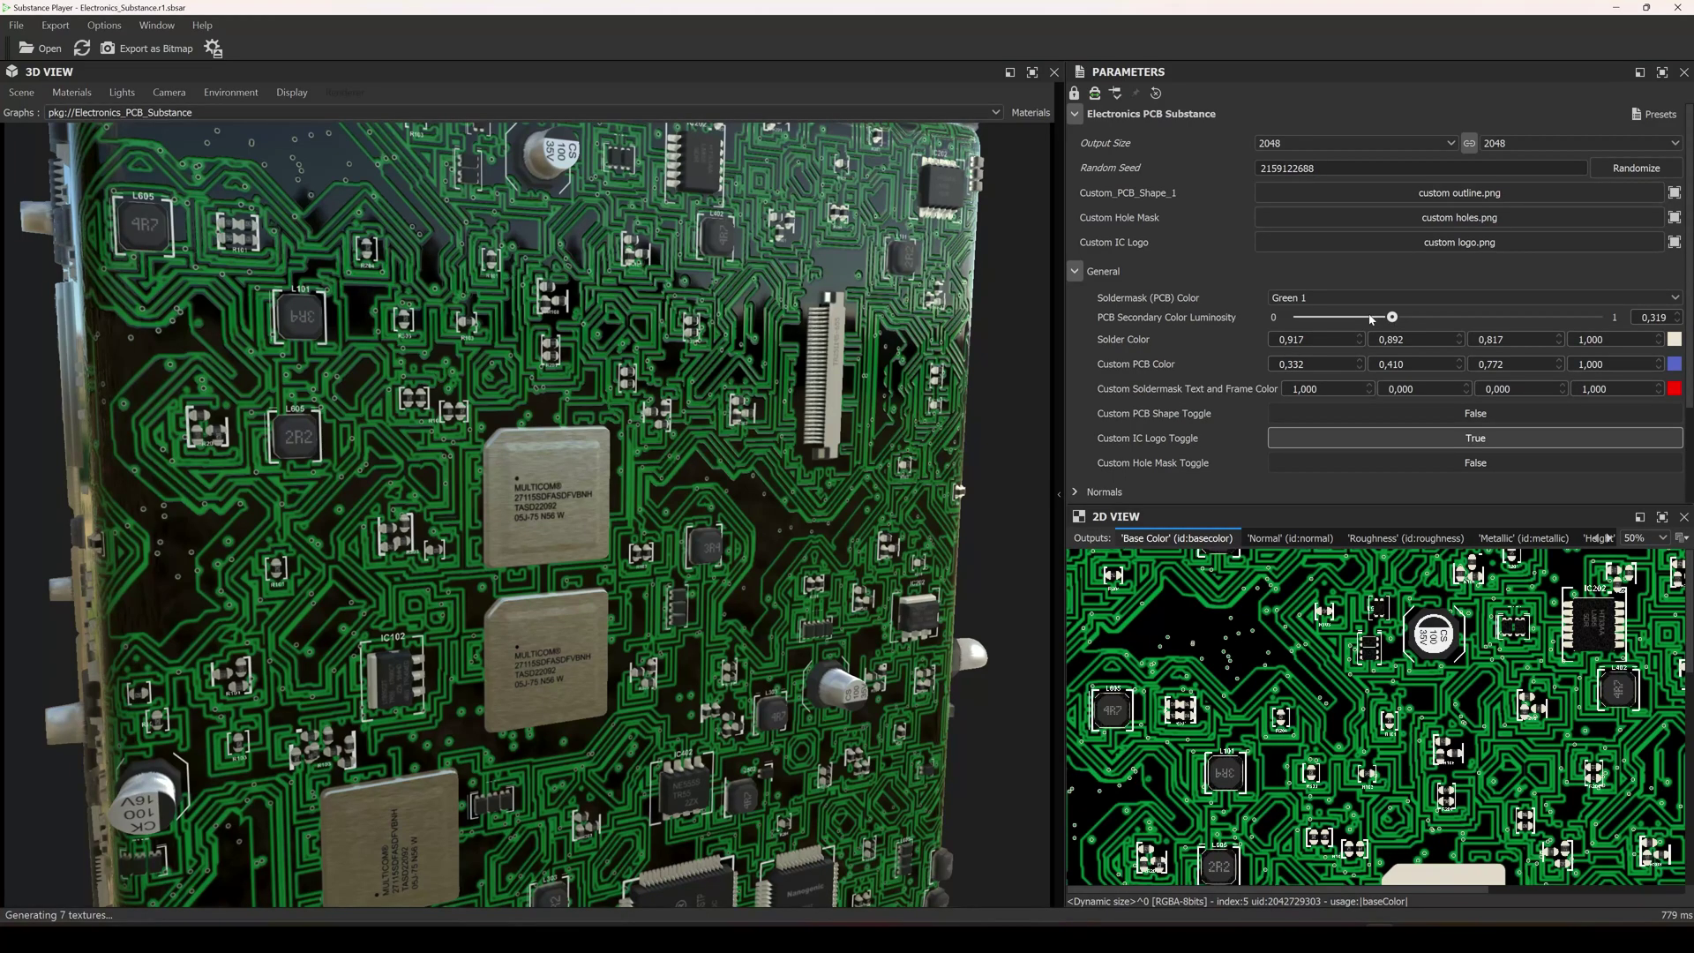
{"action": "left_click", "coordinate": [1449, 320]}
{"action": "left_click_drag", "start_coordinate": [1450, 321], "coordinate": [1440, 323]}
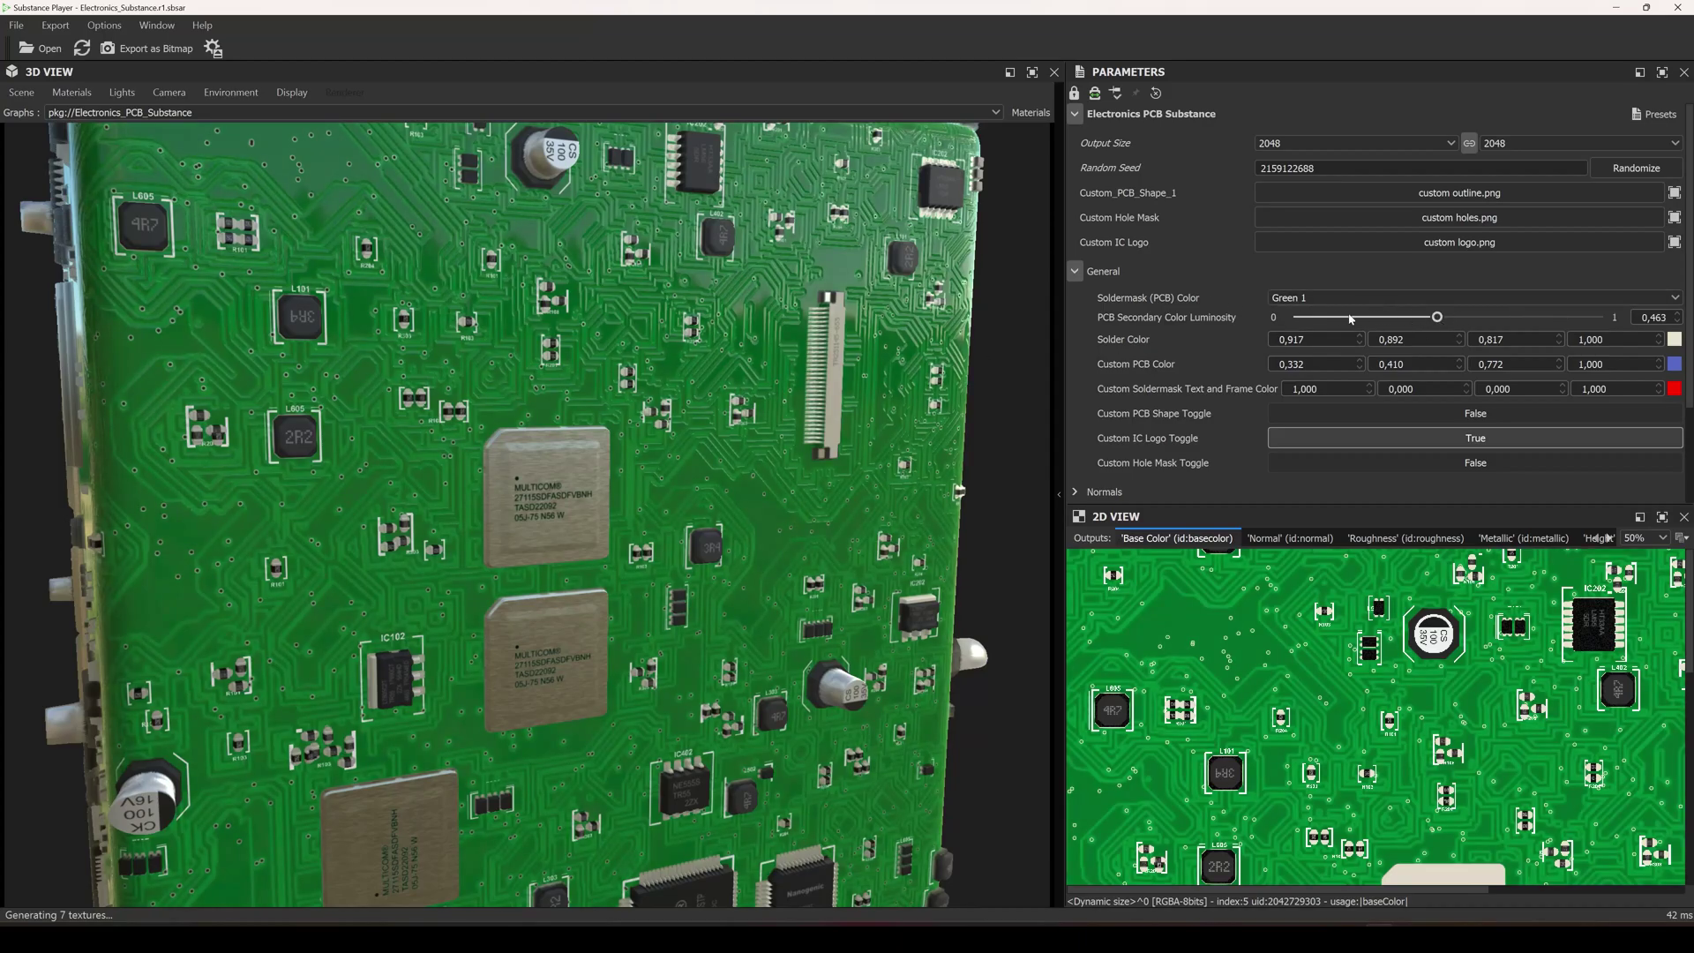
Examine the board's traces, chips and small components up close from several angles
{"action": "scroll", "coordinate": [529, 388], "scroll_direction": "down", "scroll_amount": 3}
{"action": "left_click_drag", "start_coordinate": [522, 416], "coordinate": [715, 462]}
{"action": "scroll", "coordinate": [644, 522], "scroll_direction": "up", "scroll_amount": 3}
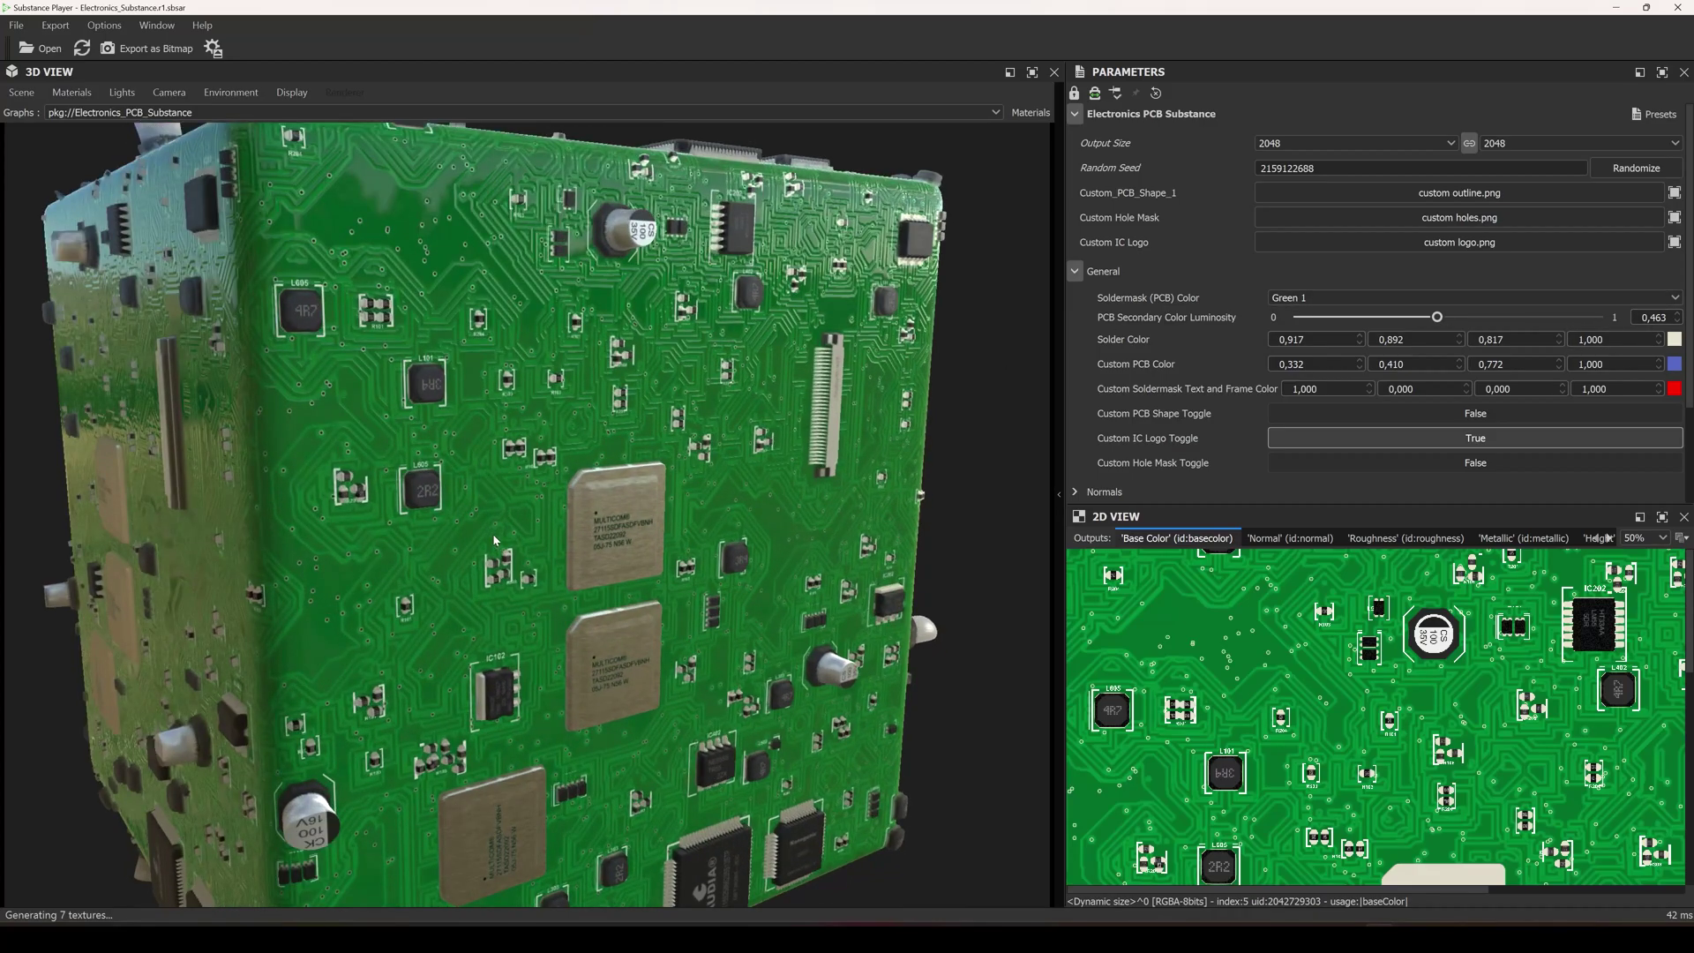
{"action": "scroll", "coordinate": [492, 533], "scroll_direction": "up", "scroll_amount": 2}
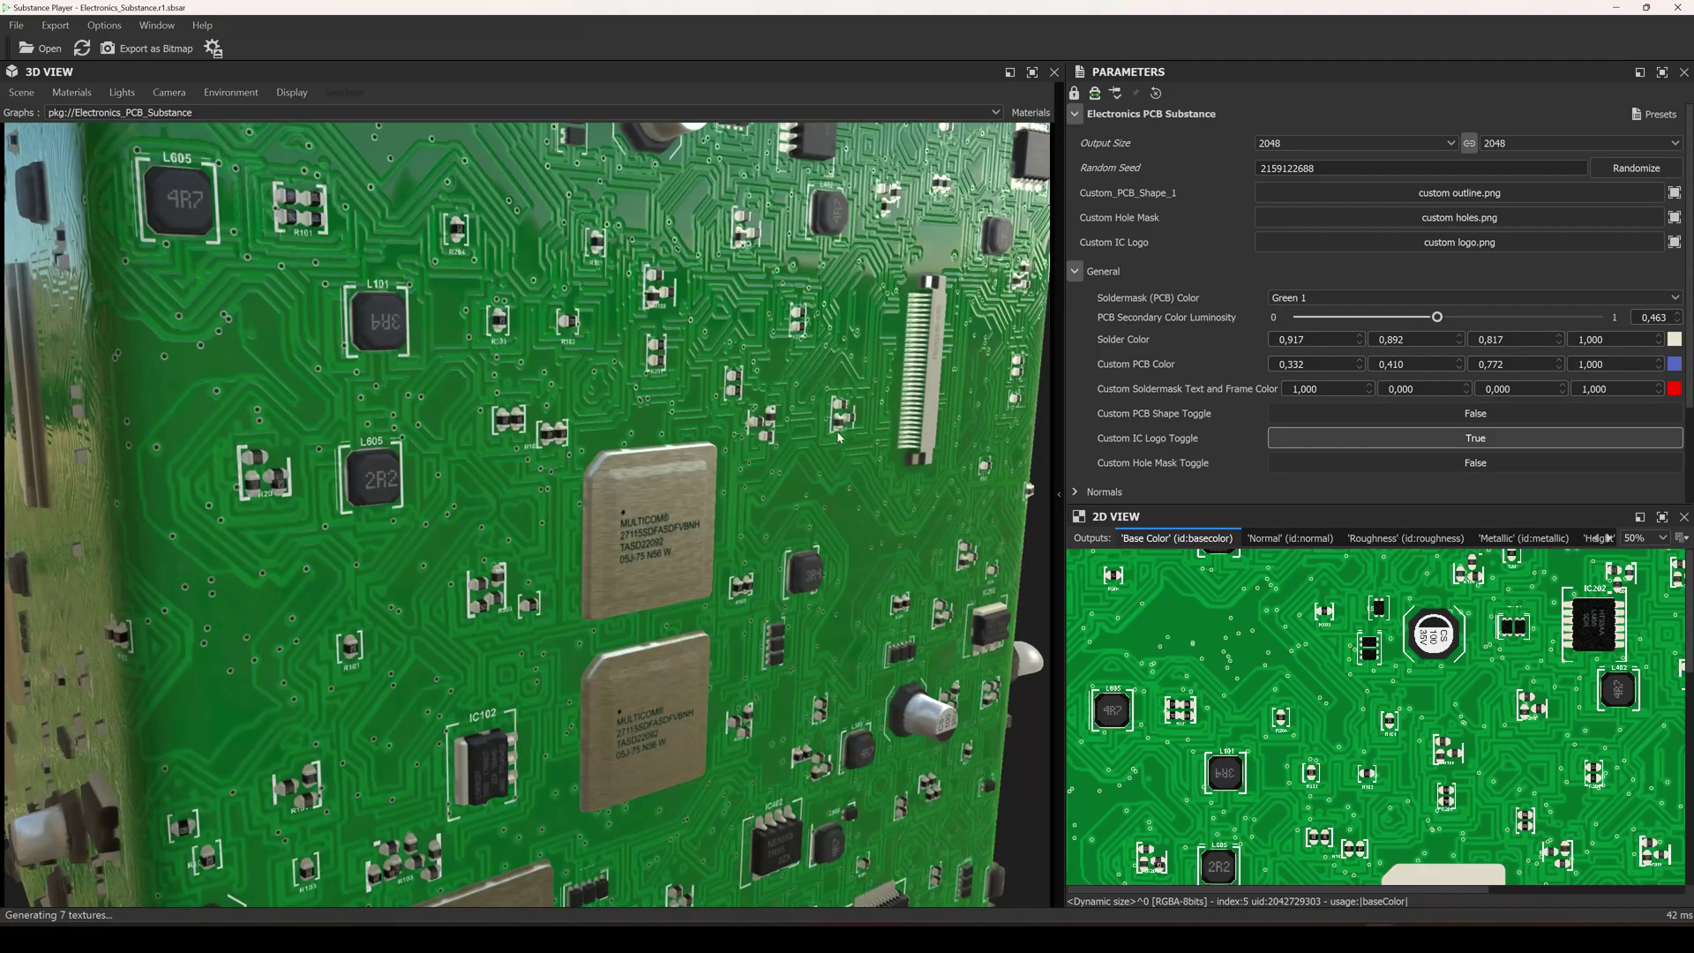
{"action": "left_click_drag", "start_coordinate": [838, 436], "coordinate": [764, 415]}
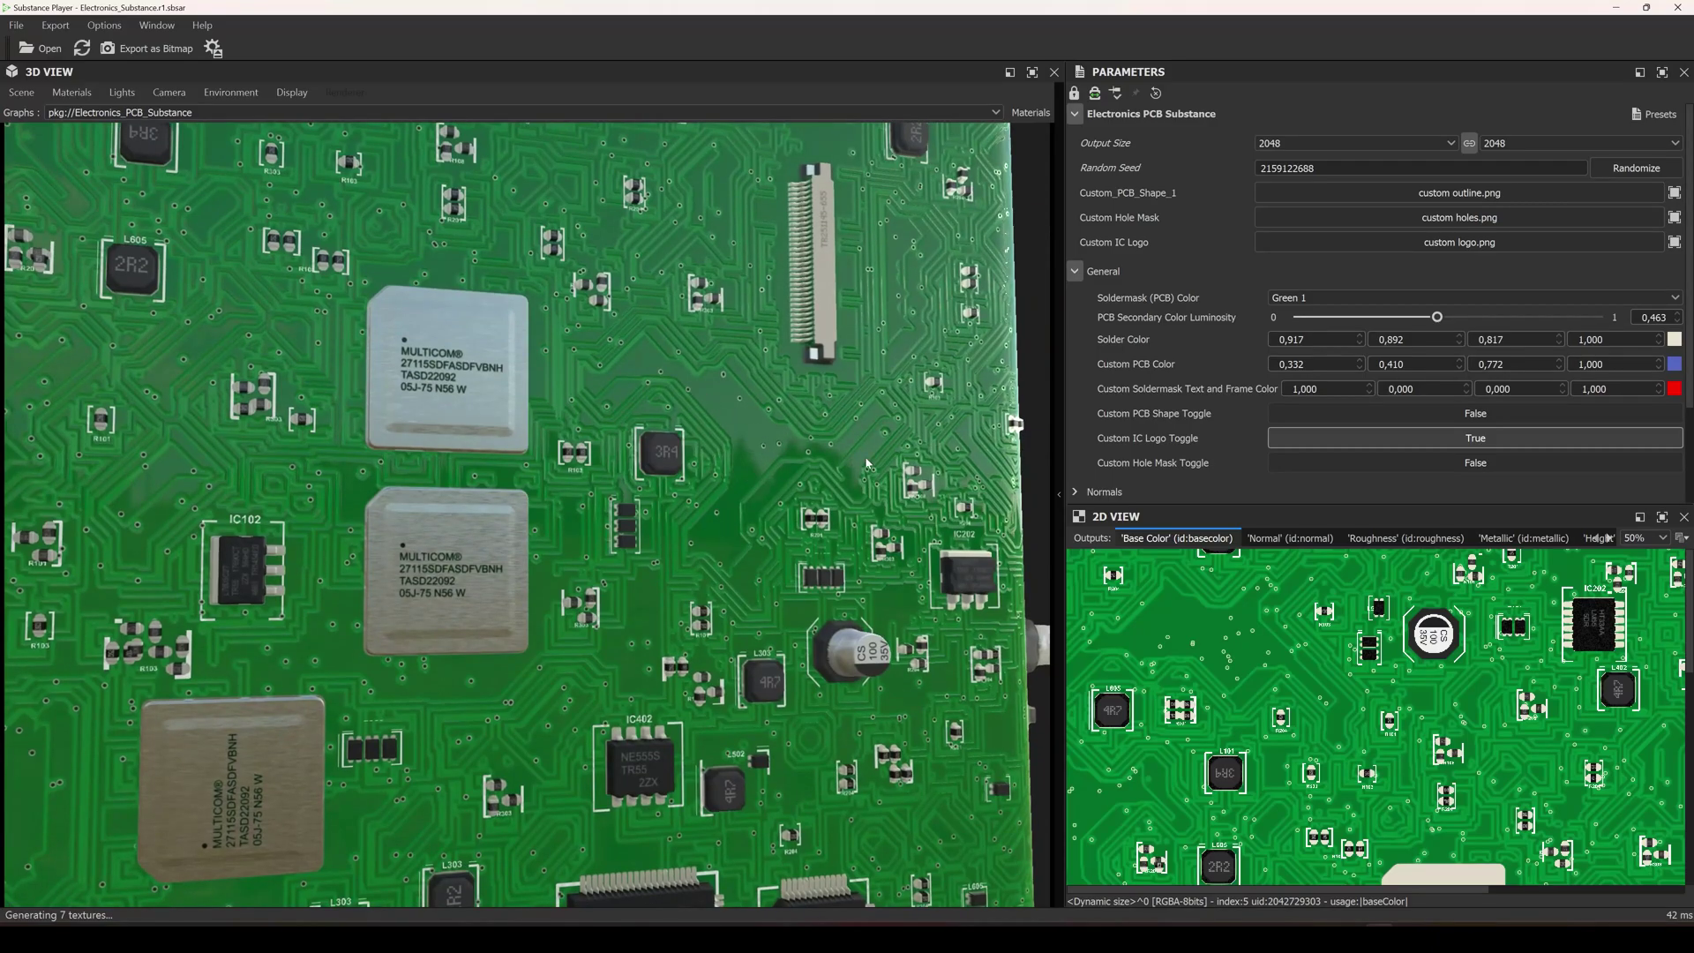
{"action": "left_click_drag", "start_coordinate": [722, 535], "coordinate": [671, 532]}
{"action": "left_click_drag", "start_coordinate": [643, 385], "coordinate": [737, 429]}
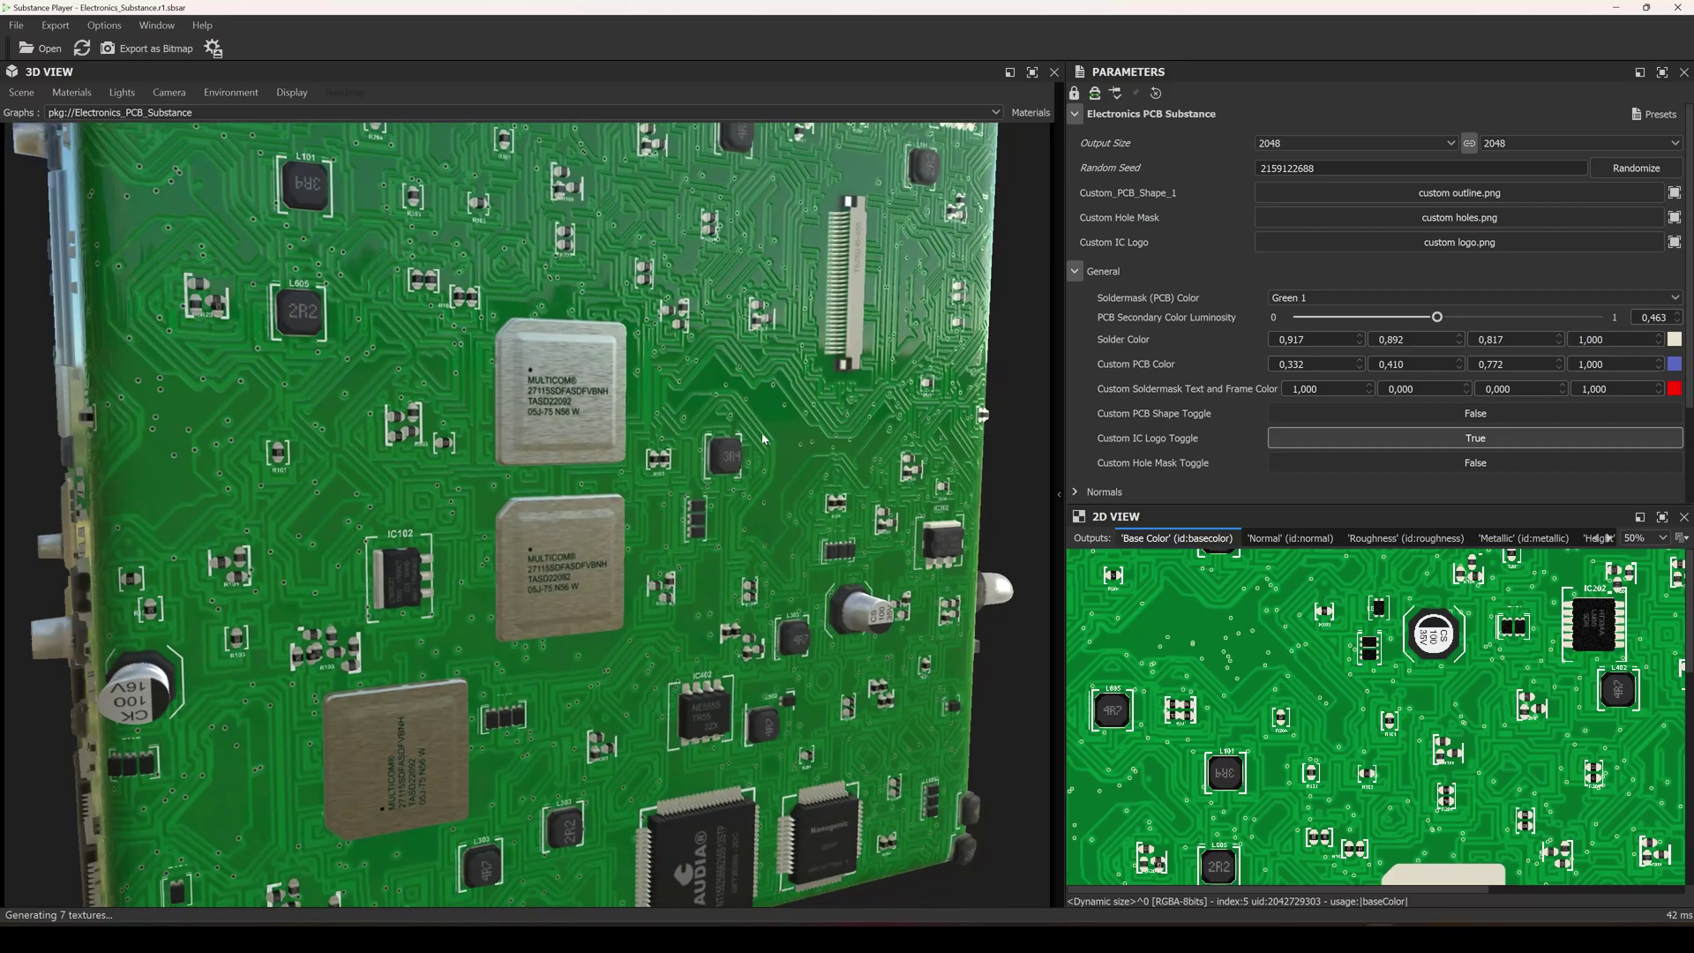
Lower the Solder Roughness to 0.146 in the roughness settings and inspect the reflections on the metal chips
{"action": "scroll", "coordinate": [1231, 357], "scroll_direction": "down", "scroll_amount": 3}
{"action": "left_click", "coordinate": [1075, 418]}
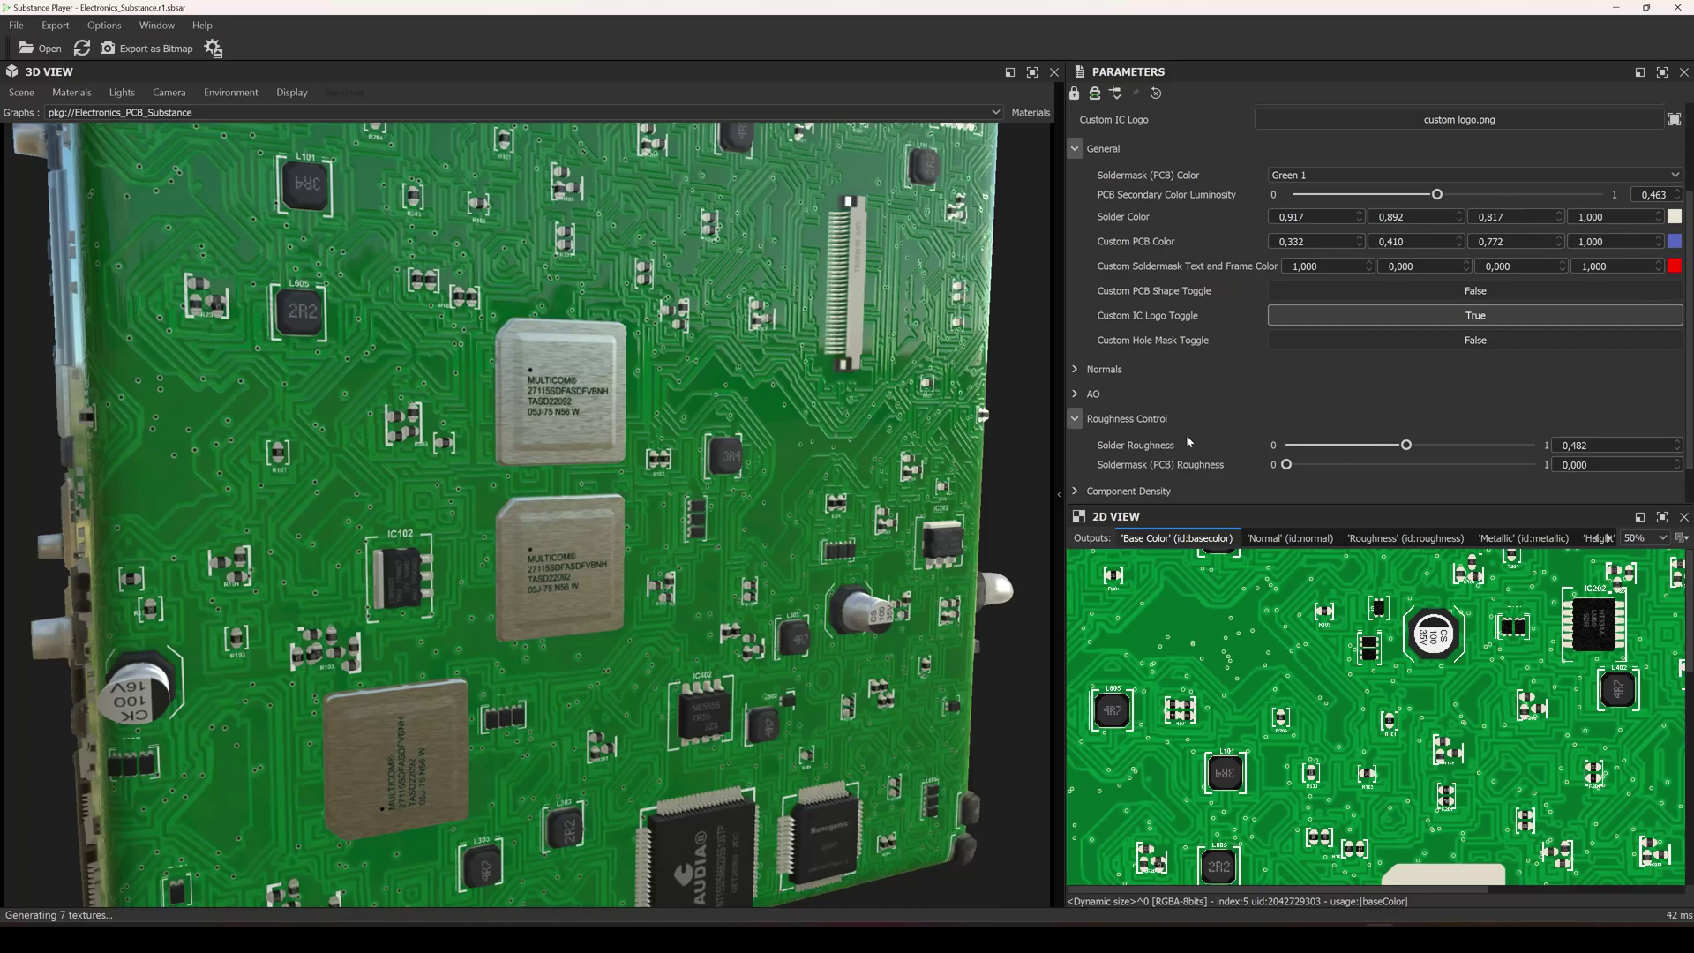
{"action": "scroll", "coordinate": [625, 457], "scroll_direction": "down", "scroll_amount": 2}
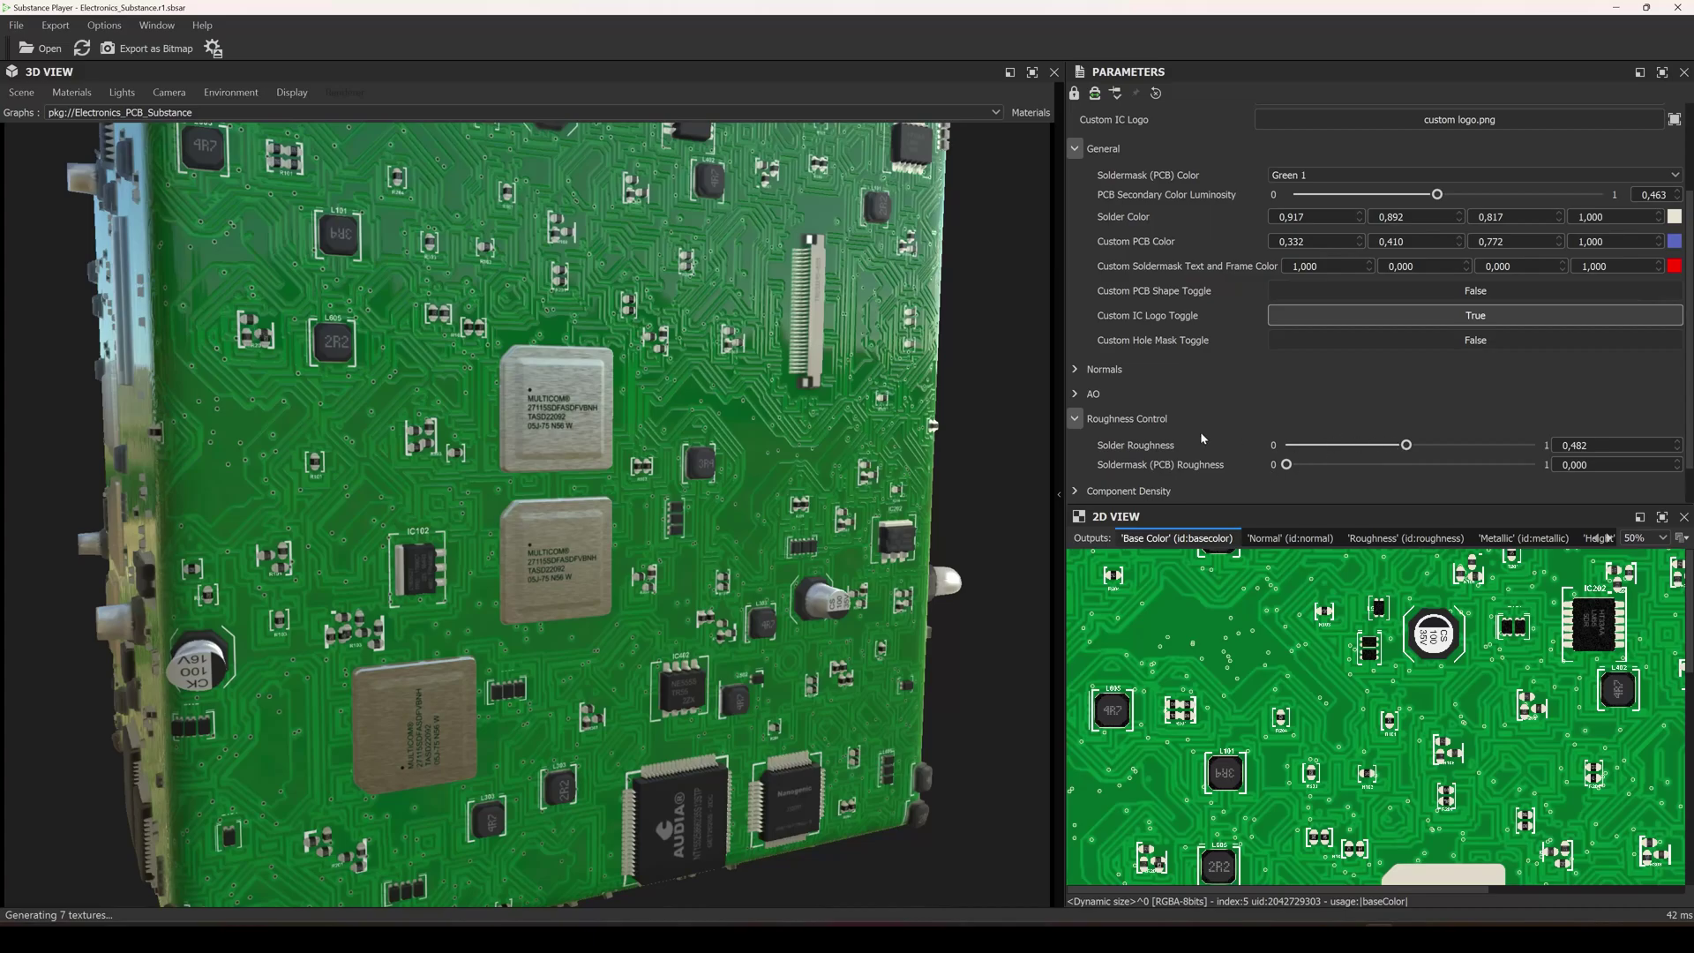
{"action": "scroll", "coordinate": [524, 418], "scroll_direction": "up", "scroll_amount": 5}
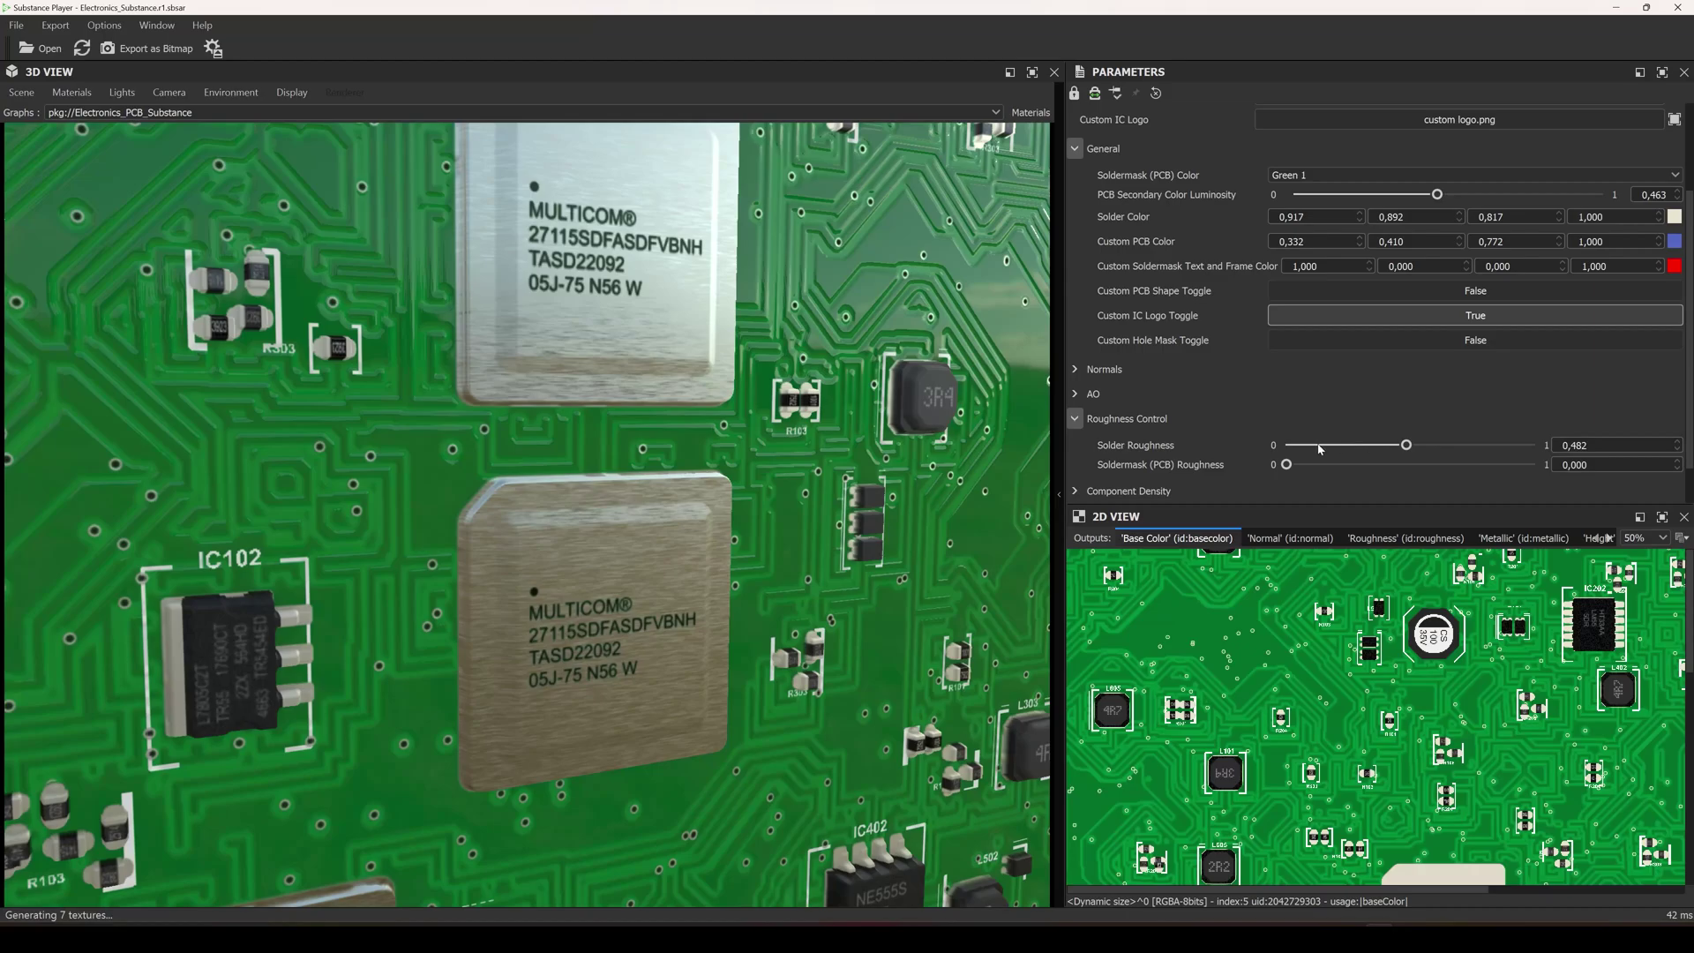
{"action": "mouse_move", "coordinate": [1295, 448]}
{"action": "left_mouse_down"}
{"action": "mouse_move", "coordinate": [1285, 460]}
{"action": "mouse_move", "coordinate": [1341, 439]}
{"action": "mouse_move", "coordinate": [1411, 444]}
{"action": "mouse_move", "coordinate": [1325, 450]}
{"action": "left_mouse_up"}
{"action": "scroll", "coordinate": [393, 453], "scroll_direction": "down", "scroll_amount": 4}
{"action": "left_click_drag", "start_coordinate": [405, 453], "coordinate": [441, 428]}
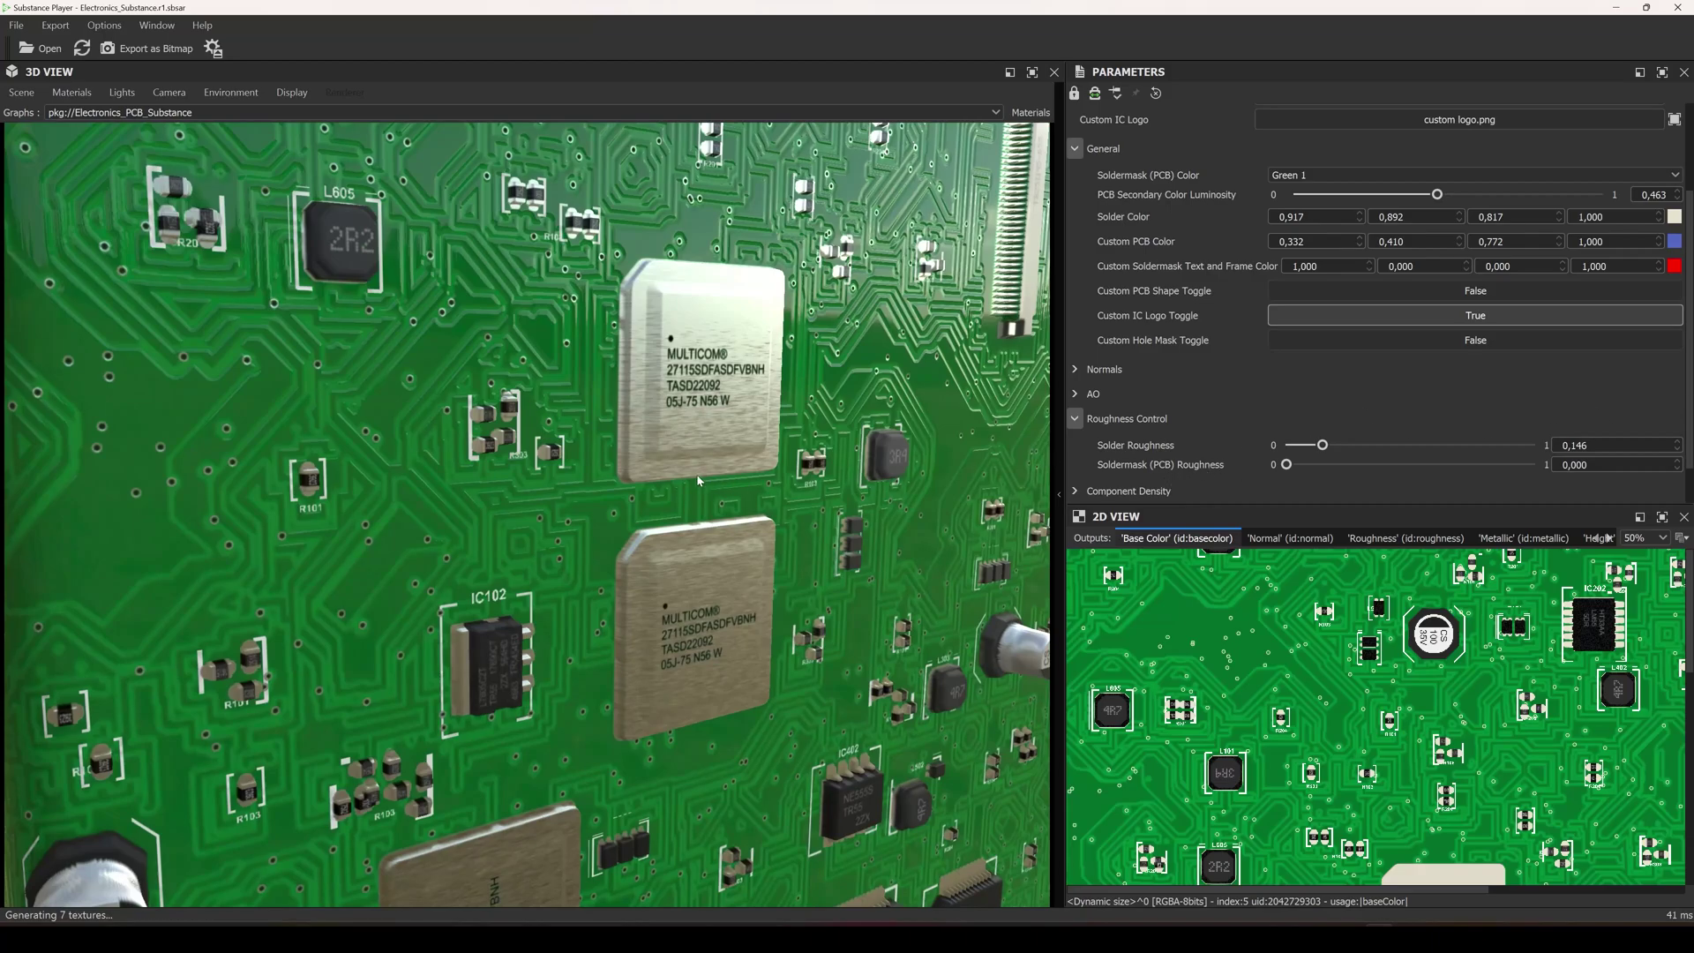
Set the Soldermask (PCB) Roughness to 0.034 and check the reflections on the board
{"action": "scroll", "coordinate": [697, 481], "scroll_direction": "down", "scroll_amount": 3}
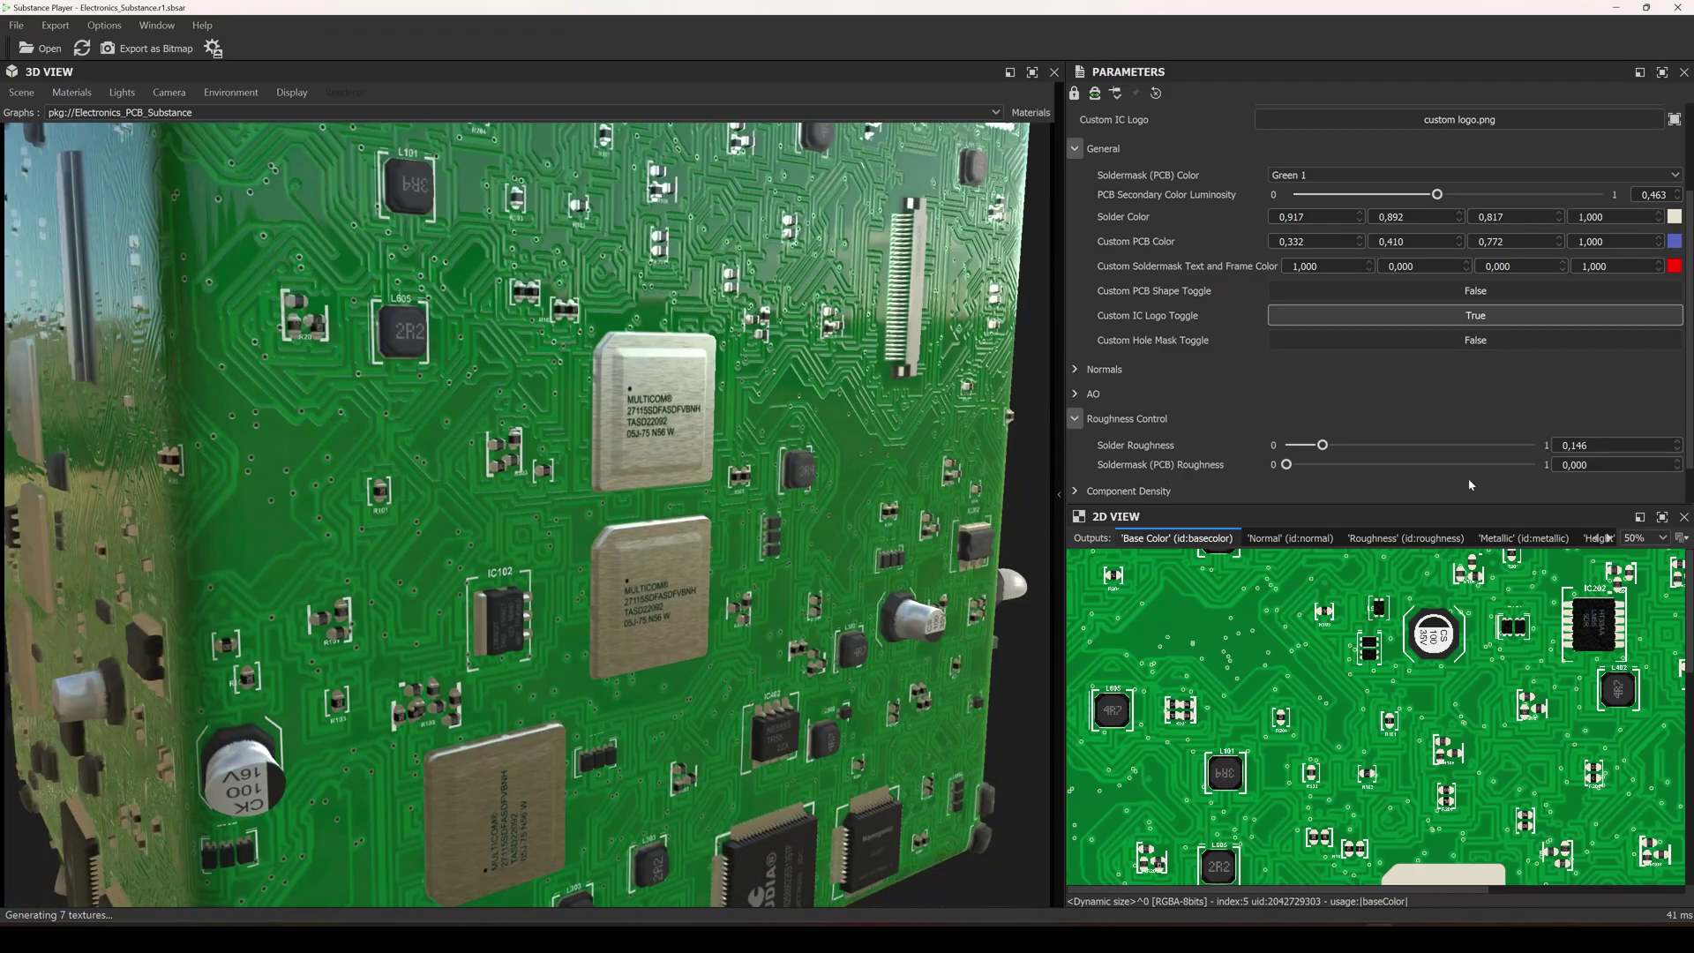
{"action": "left_click_drag", "start_coordinate": [1342, 464], "coordinate": [1256, 469]}
{"action": "scroll", "coordinate": [650, 459], "scroll_direction": "down", "scroll_amount": 4}
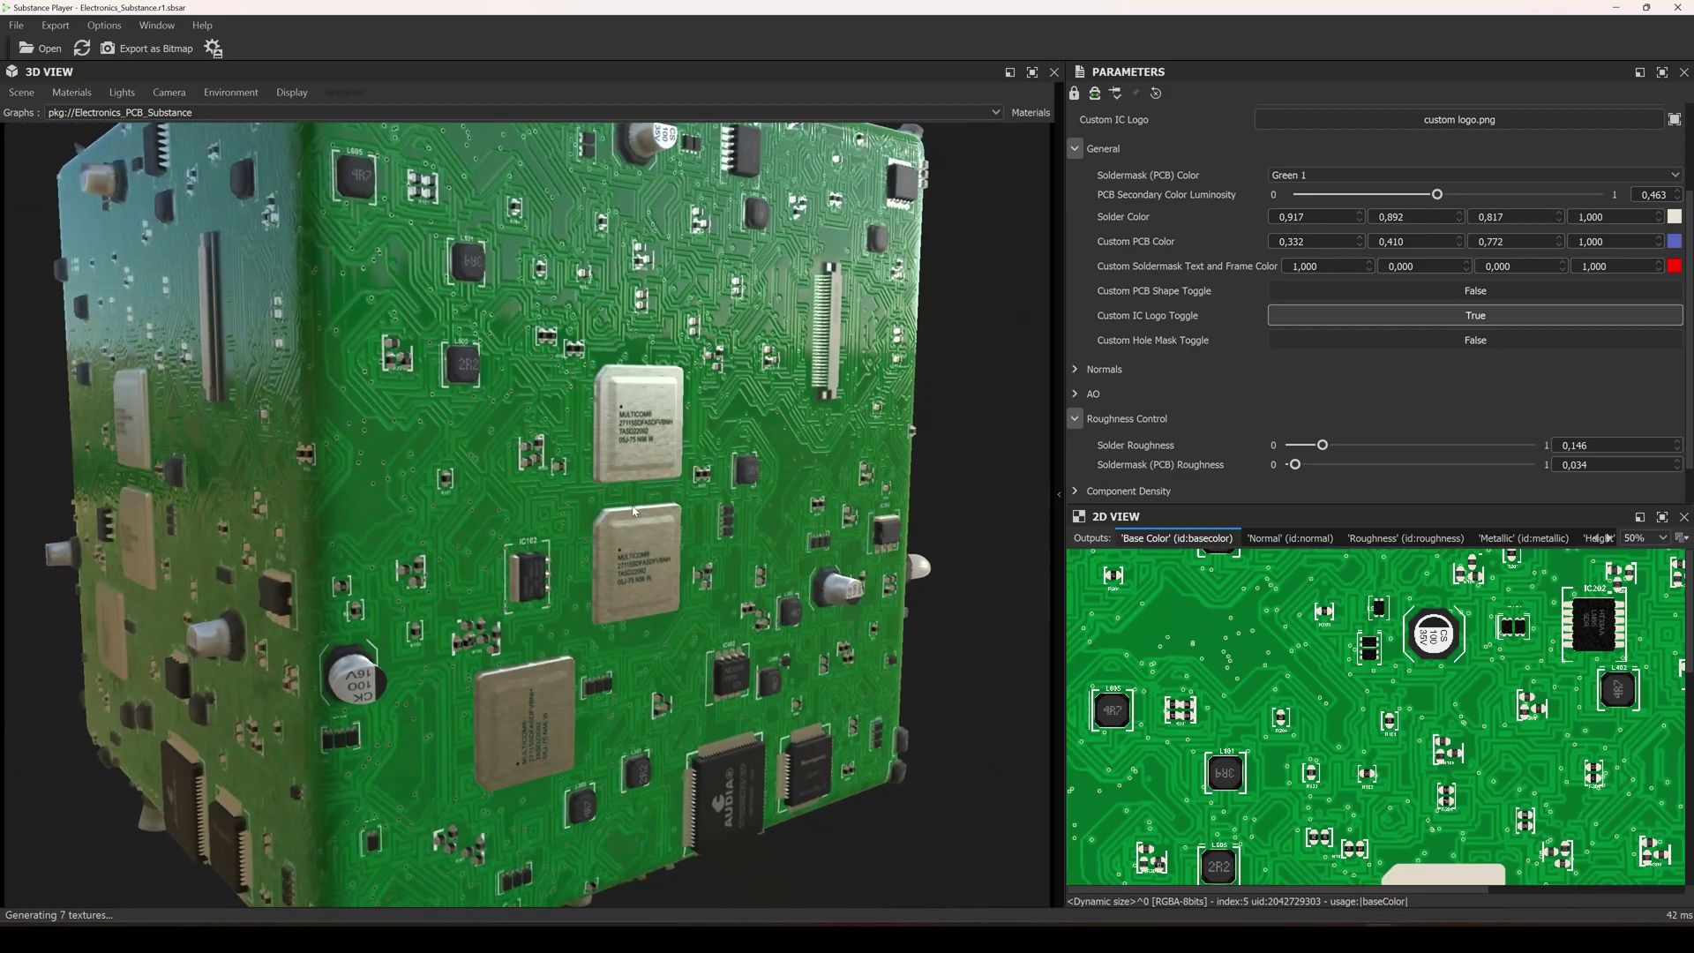
Expand the Component Density settings and view the board's current components from the front
{"action": "scroll", "coordinate": [1200, 457], "scroll_direction": "down", "scroll_amount": 1}
{"action": "left_click", "coordinate": [1075, 443]}
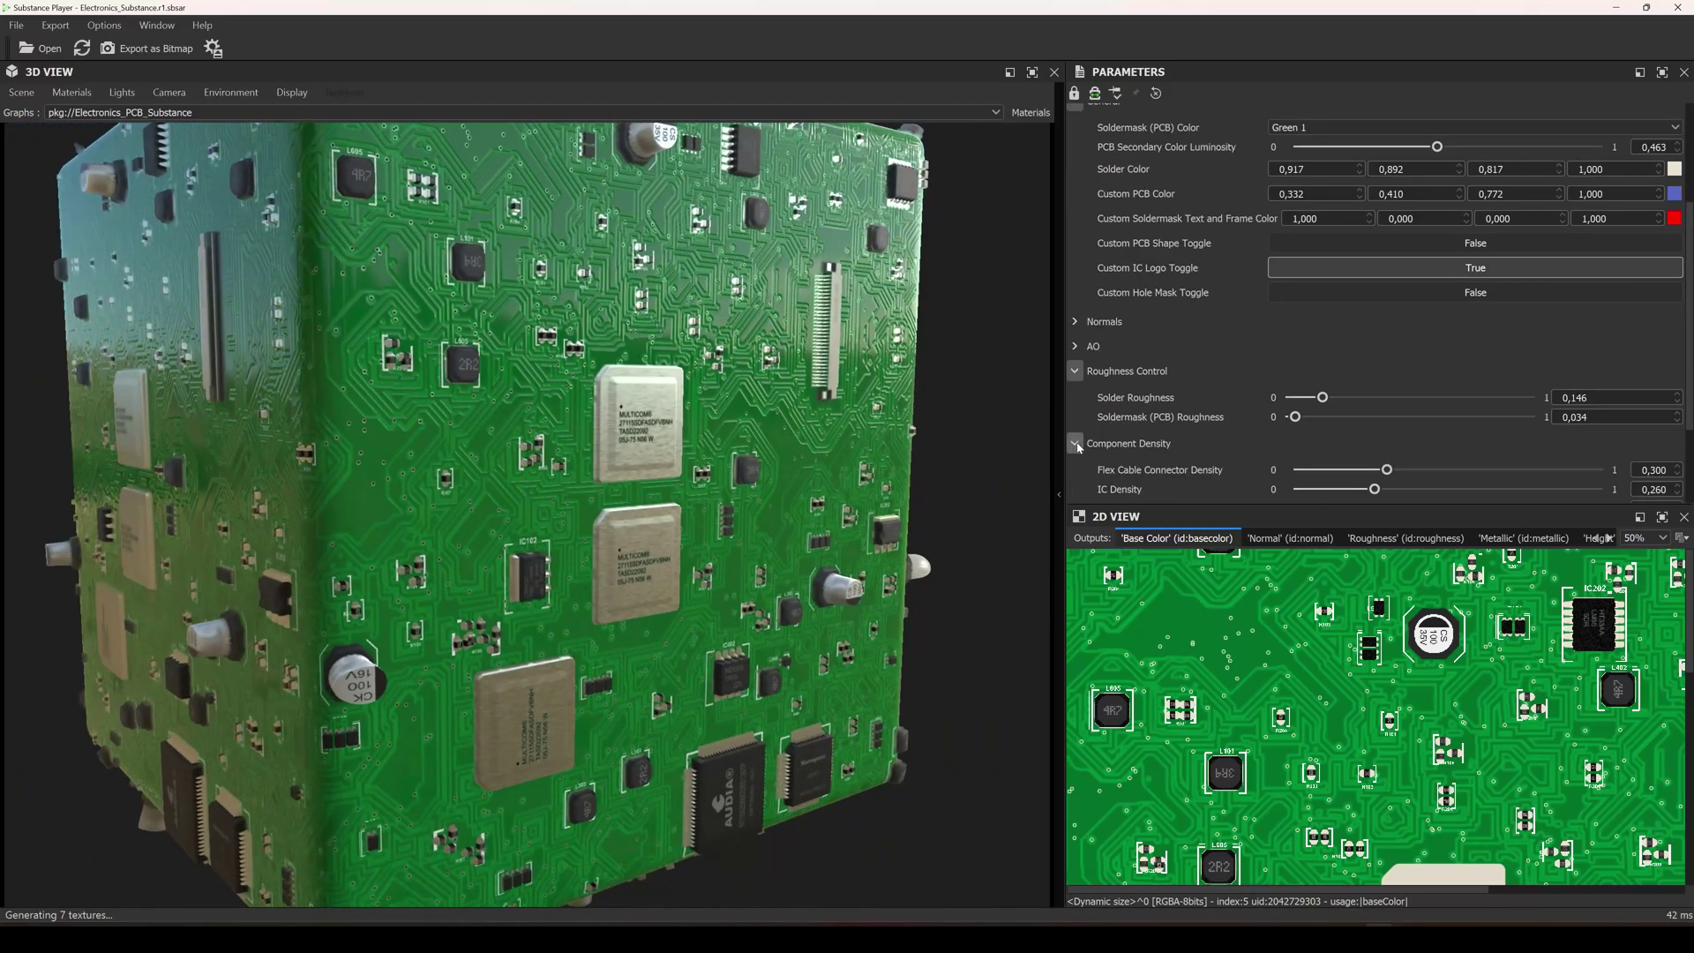
{"action": "scroll", "coordinate": [1180, 390], "scroll_direction": "down", "scroll_amount": 2}
{"action": "scroll", "coordinate": [1180, 391], "scroll_direction": "down", "scroll_amount": 1}
{"action": "left_click_drag", "start_coordinate": [673, 439], "coordinate": [637, 451]}
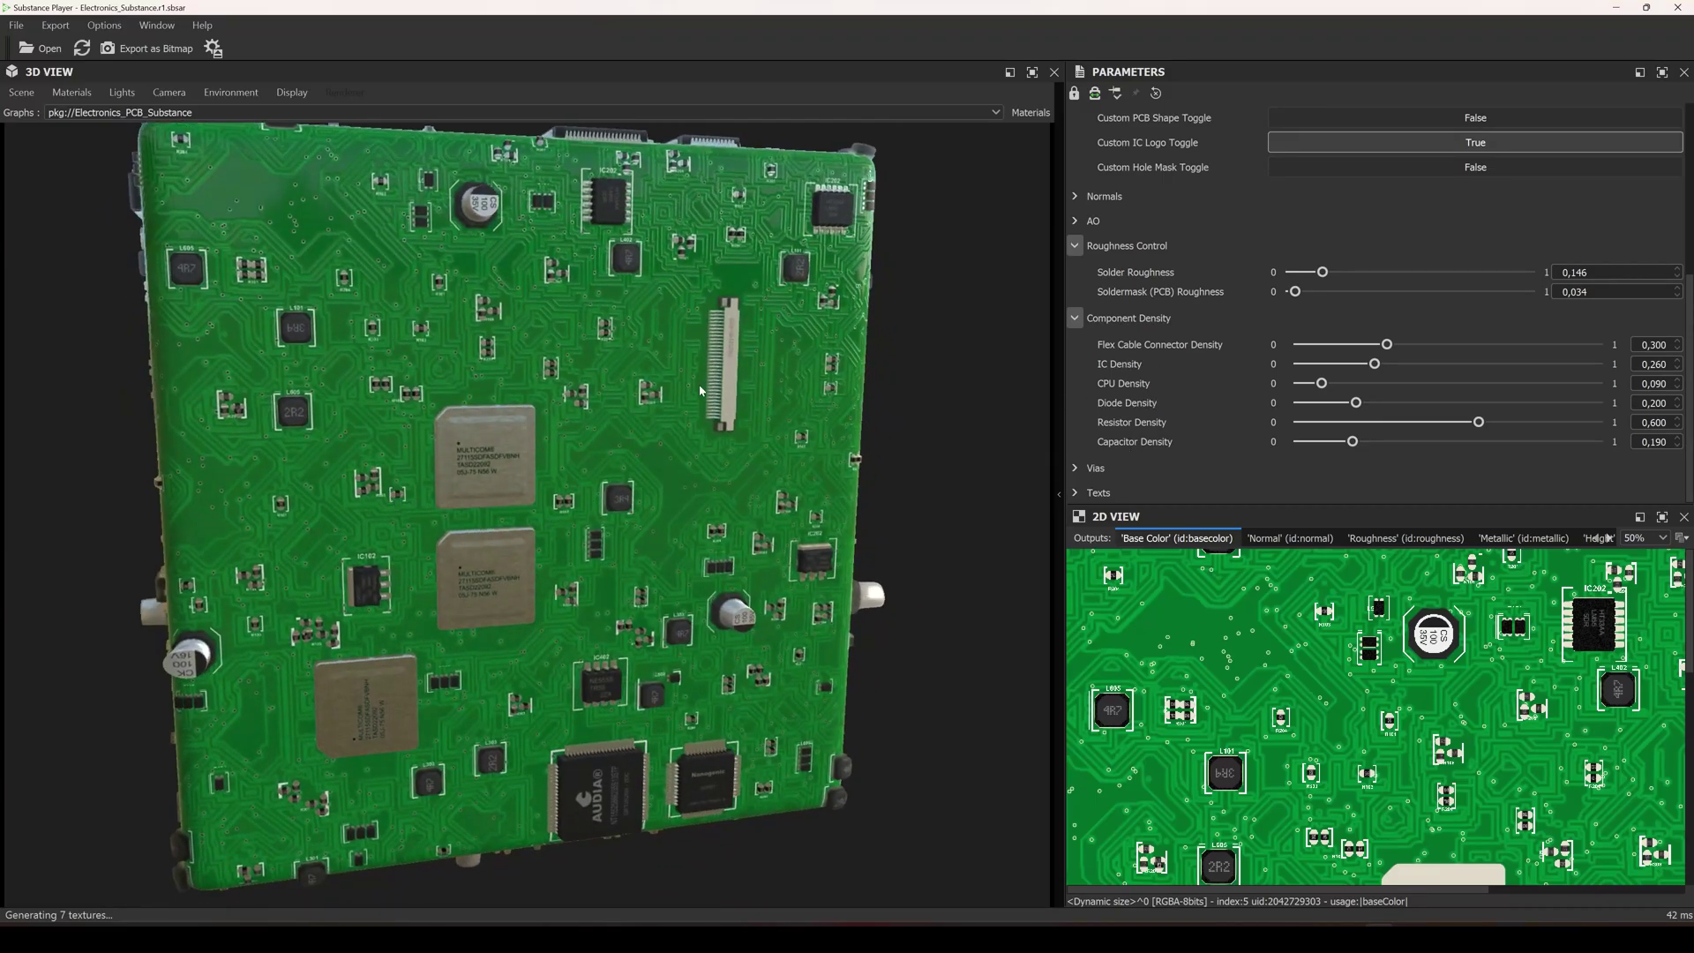
{"action": "mouse_move", "coordinate": [406, 428]}
{"action": "left_mouse_down"}
{"action": "mouse_move", "coordinate": [371, 393]}
{"action": "mouse_move", "coordinate": [425, 415]}
{"action": "mouse_move", "coordinate": [384, 422]}
{"action": "left_mouse_up"}
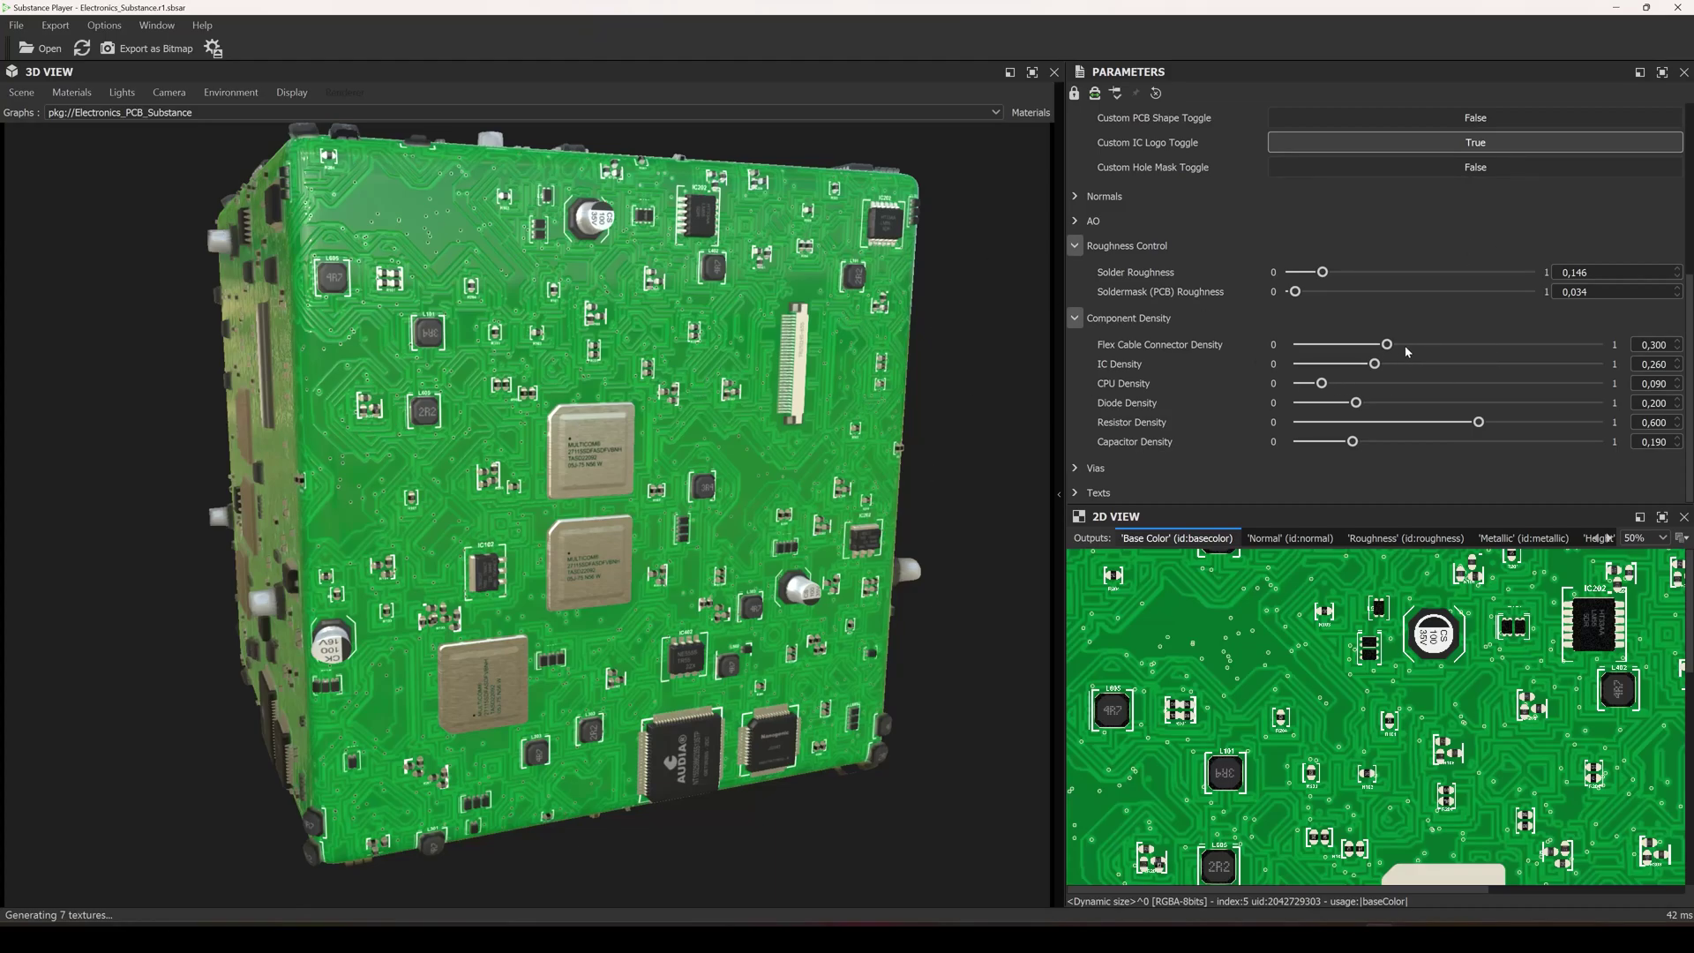
Try the Flex Cable Connector Density at 0.854 and 1.000, and settle on 0.347
{"action": "left_click_drag", "start_coordinate": [1431, 339], "coordinate": [1484, 352]}
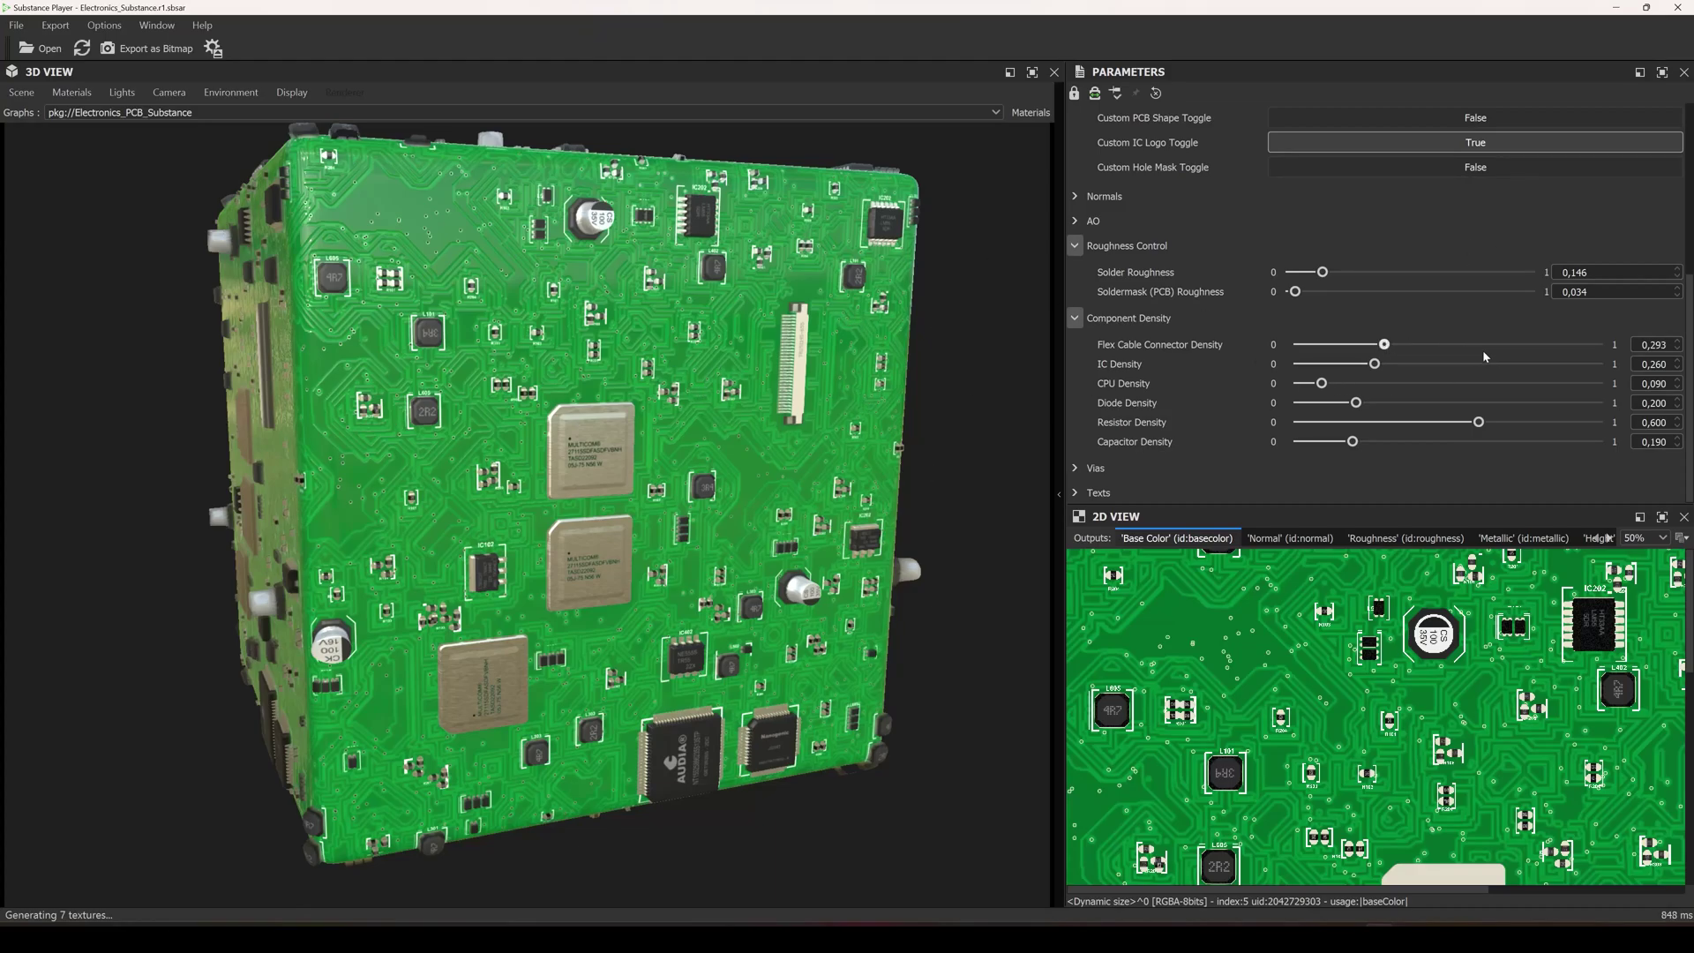
{"action": "left_click", "coordinate": [1540, 345]}
{"action": "left_click", "coordinate": [1597, 345]}
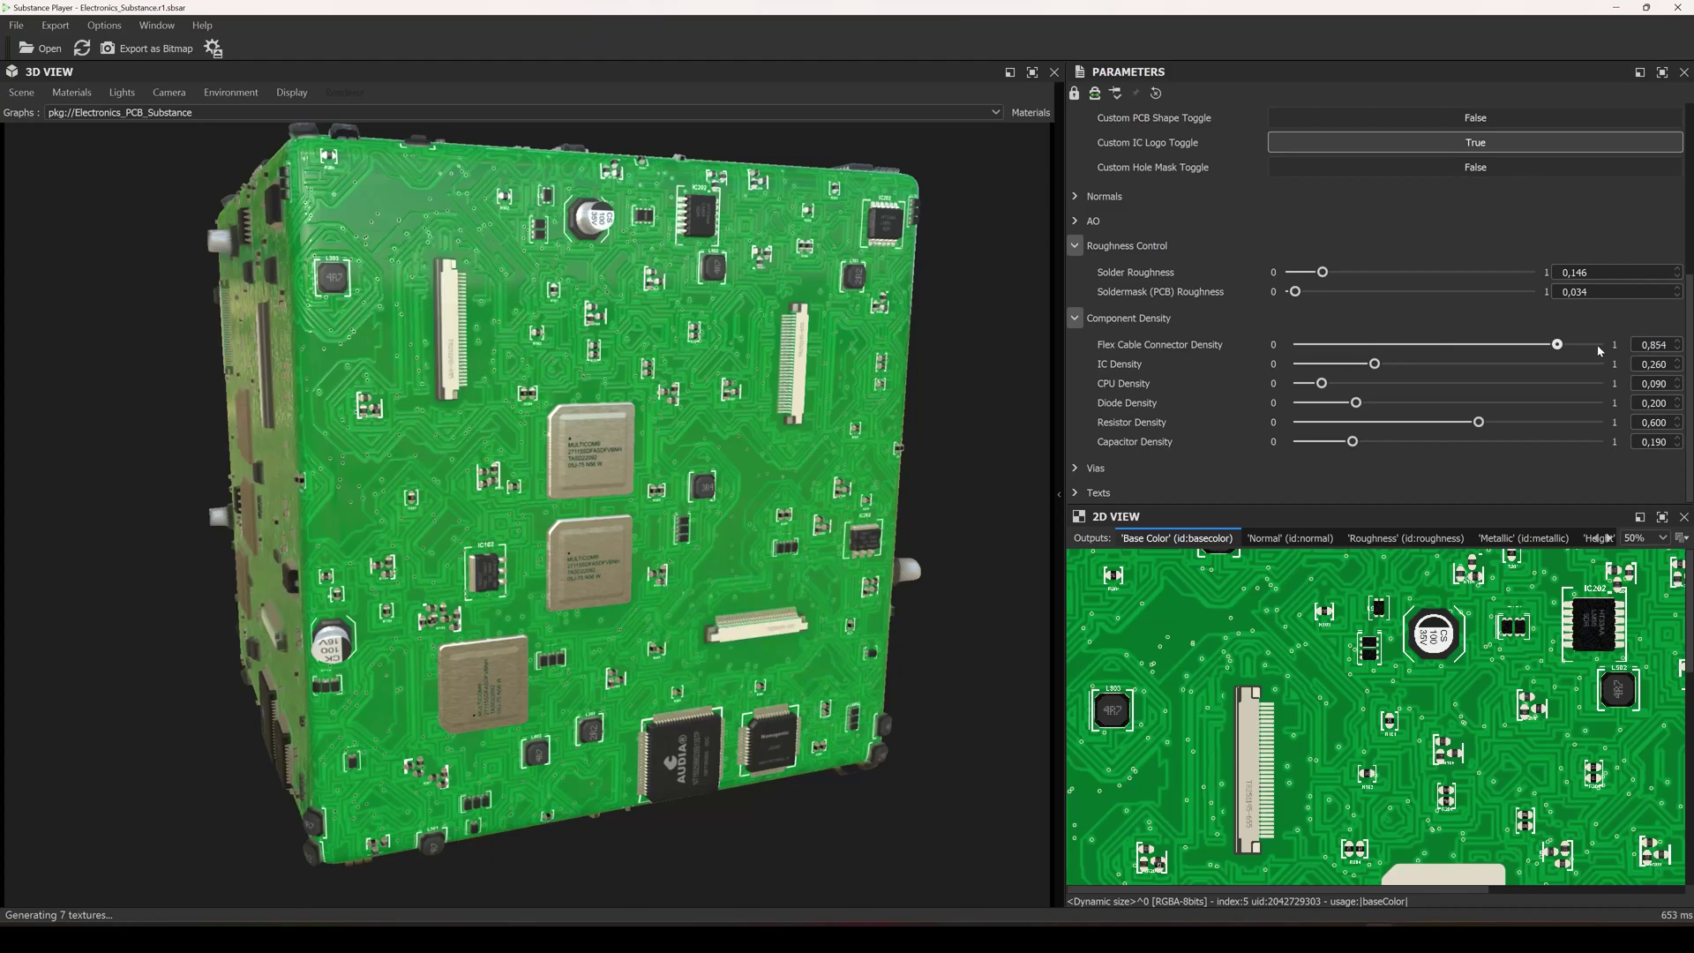
{"action": "left_click", "coordinate": [1597, 344]}
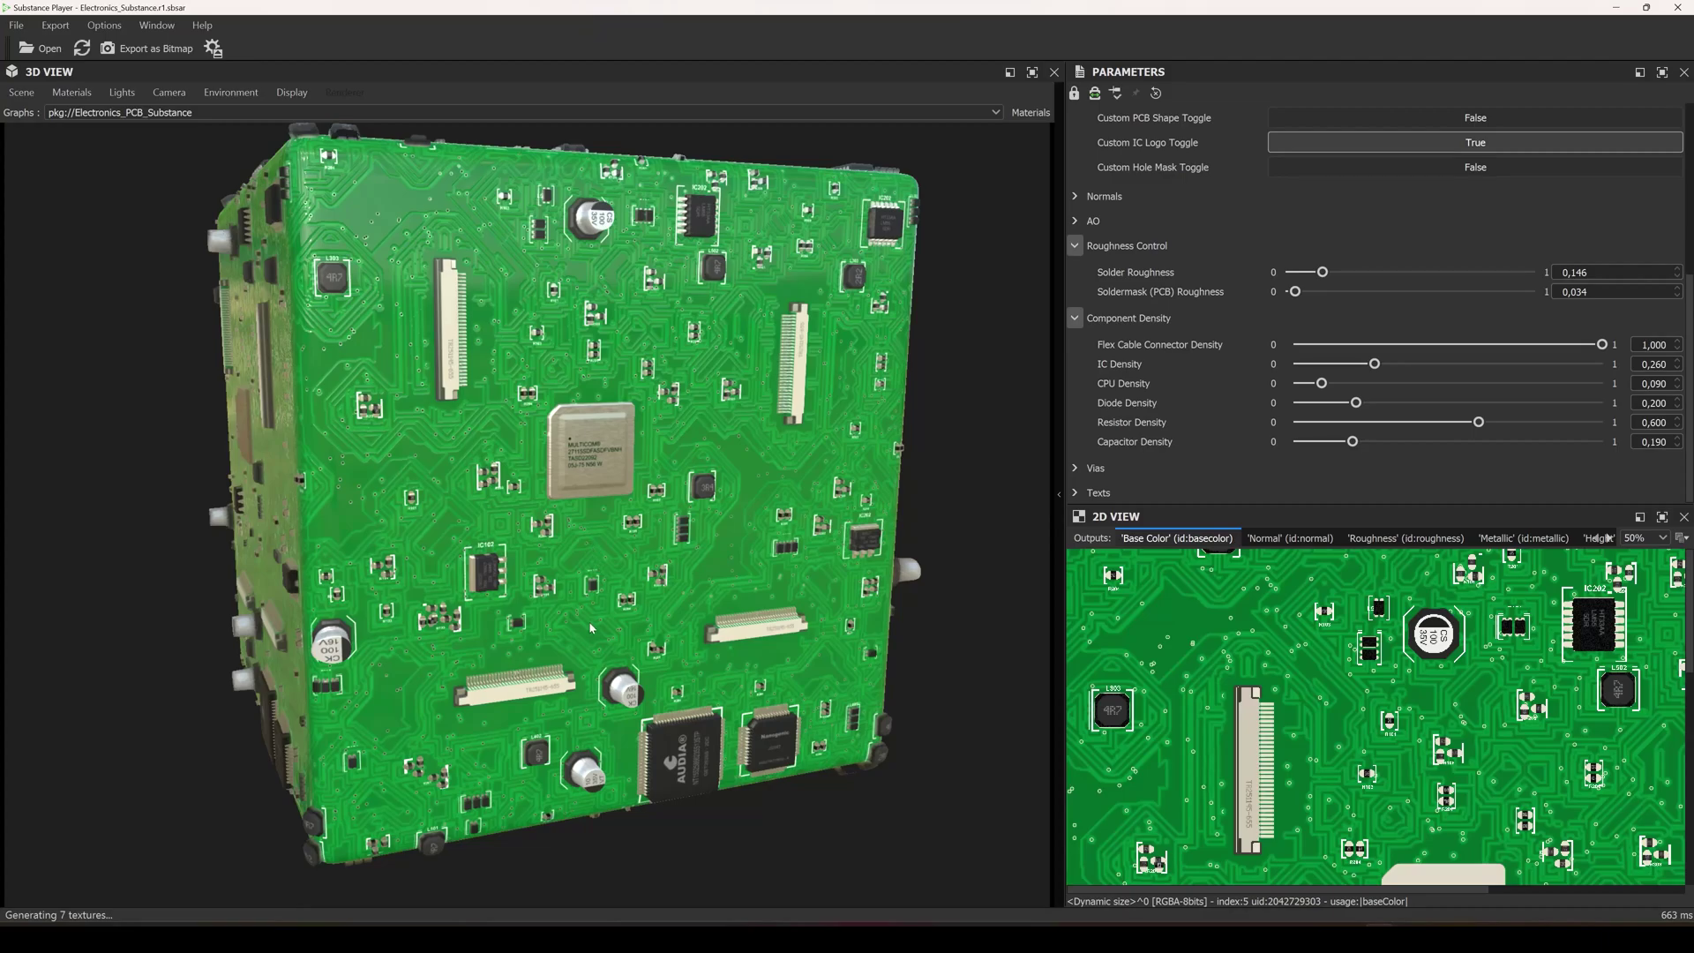
{"action": "left_click_drag", "start_coordinate": [484, 638], "coordinate": [623, 429]}
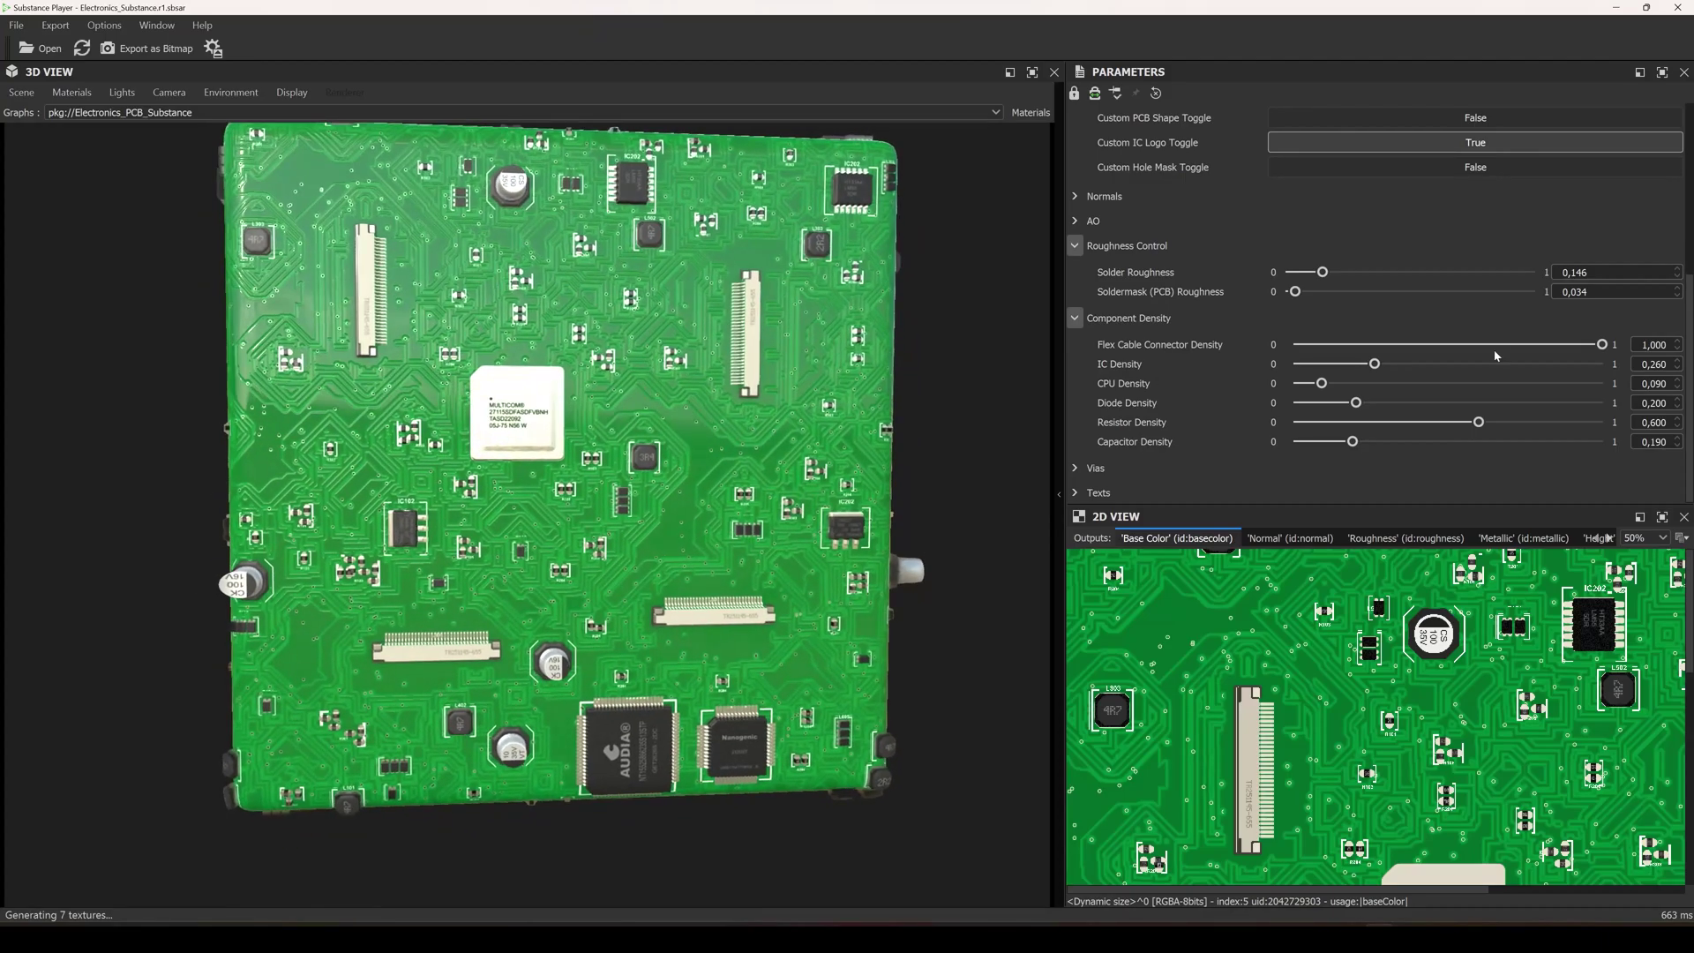
{"action": "left_click", "coordinate": [1383, 345]}
{"action": "left_click_drag", "start_coordinate": [1383, 345], "coordinate": [1396, 345]}
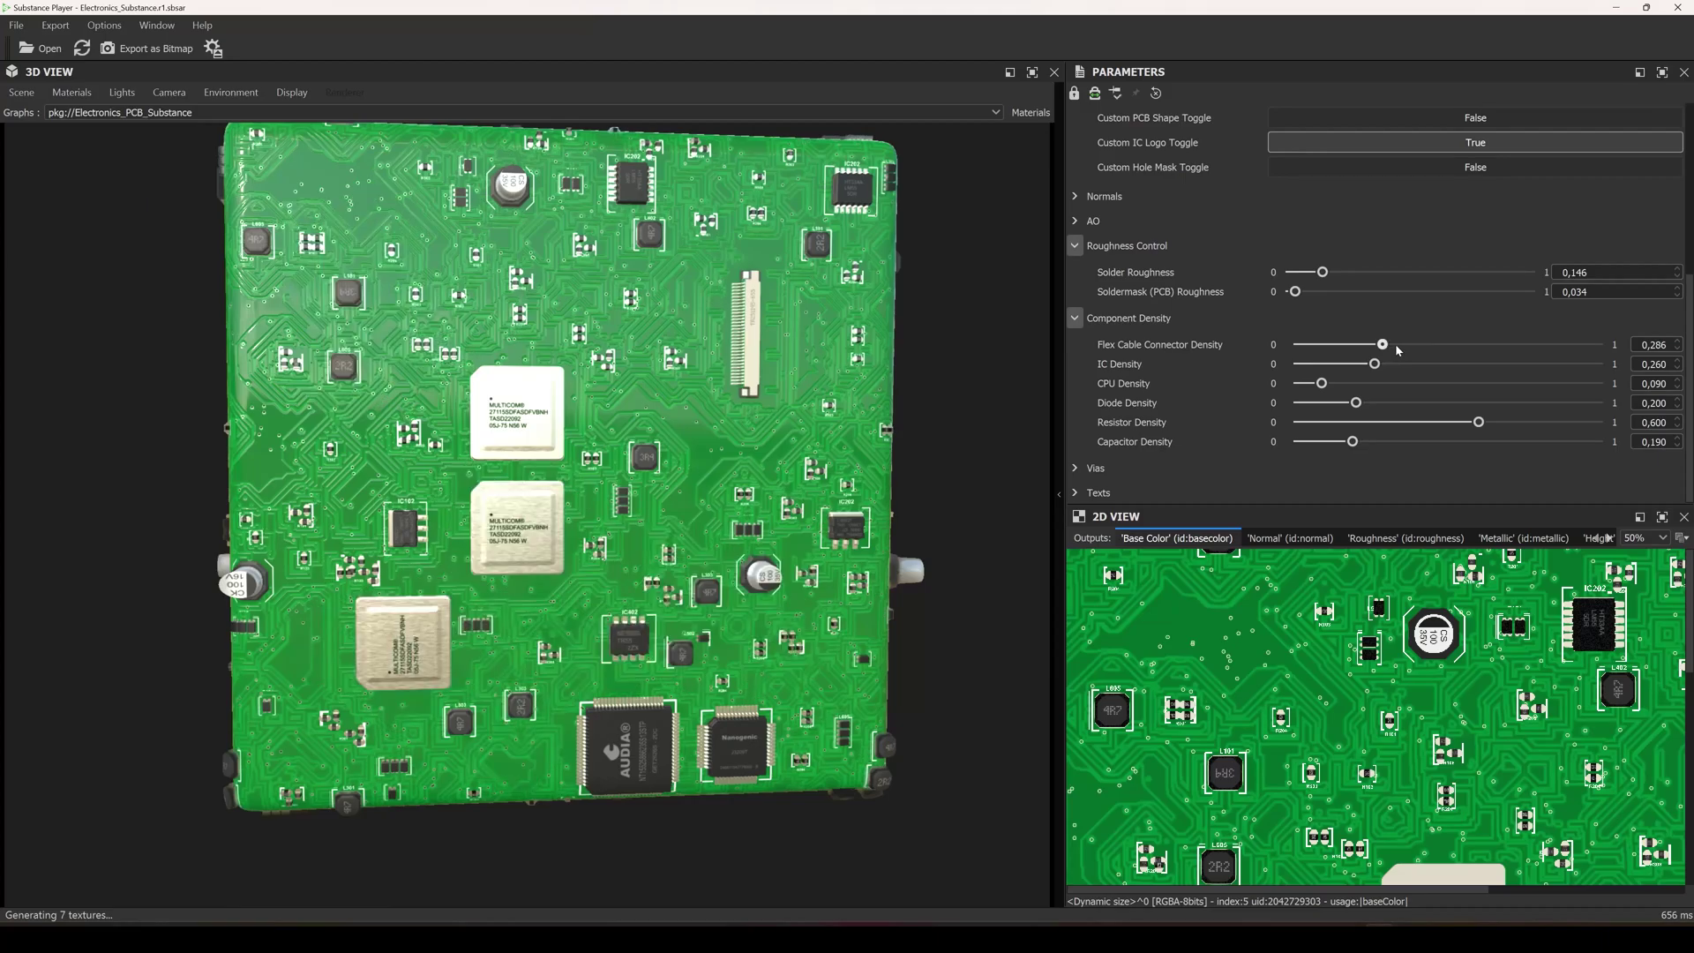
{"action": "key", "text": "Right"}
Try the IC Density at 0.675, 0.752 and 0.949, and settle on 0.266
{"action": "left_click", "coordinate": [1411, 364]}
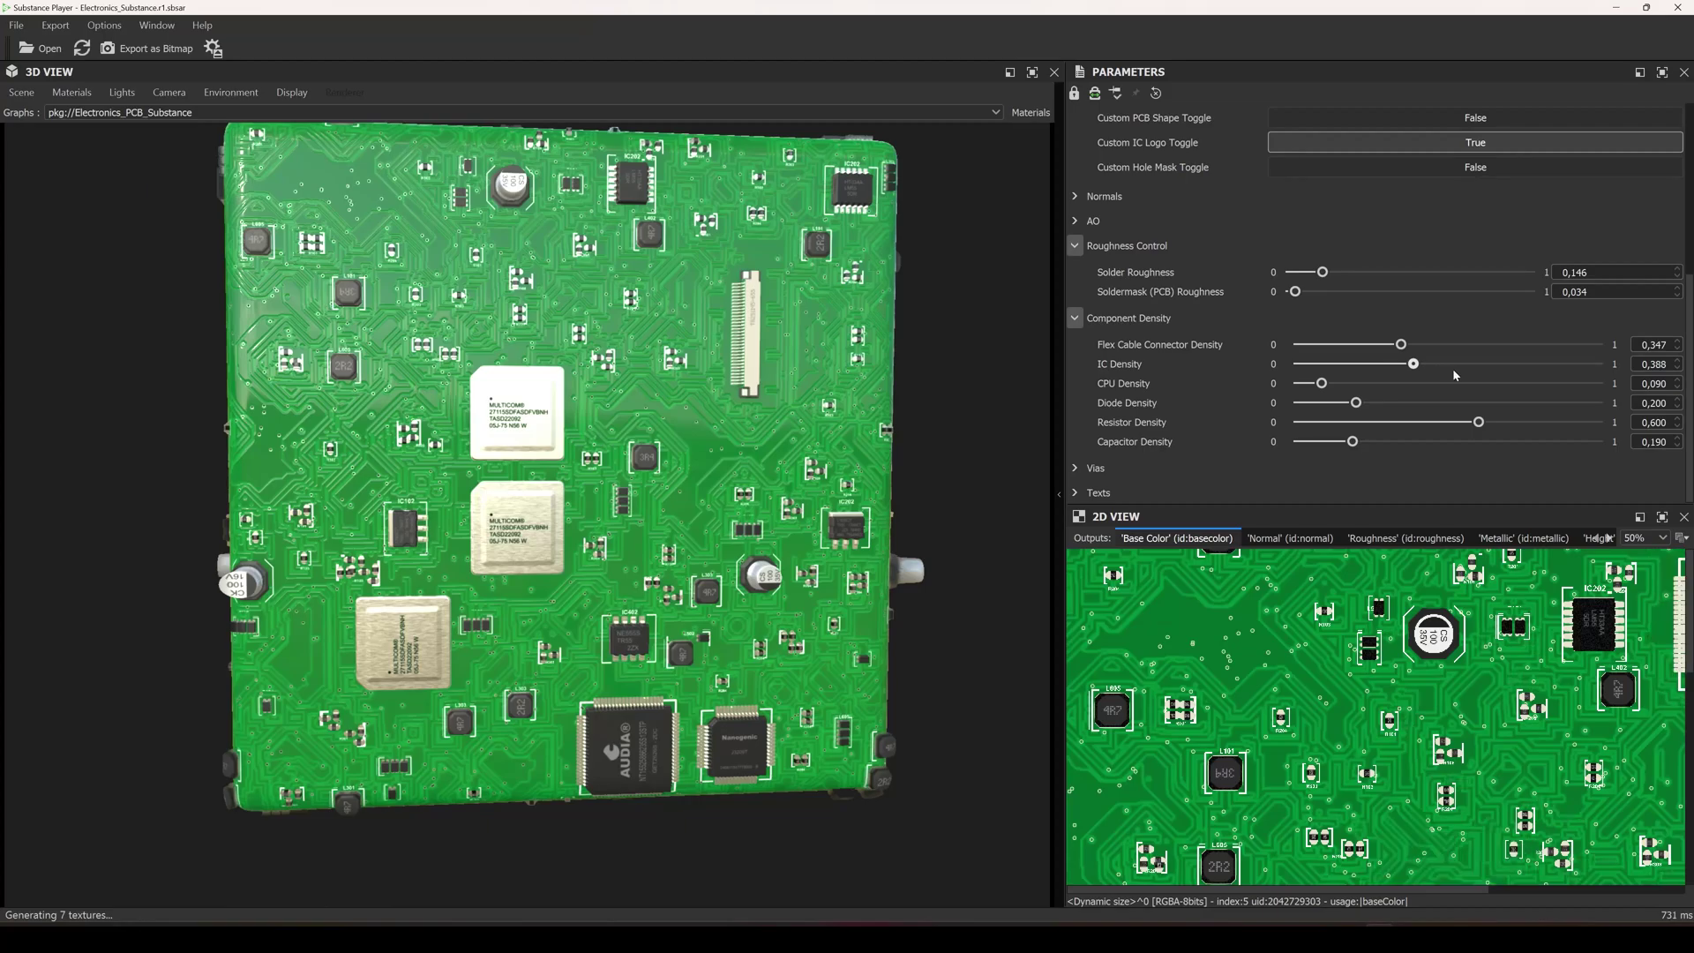
{"action": "left_click", "coordinate": [1499, 372]}
{"action": "left_click", "coordinate": [1516, 371]}
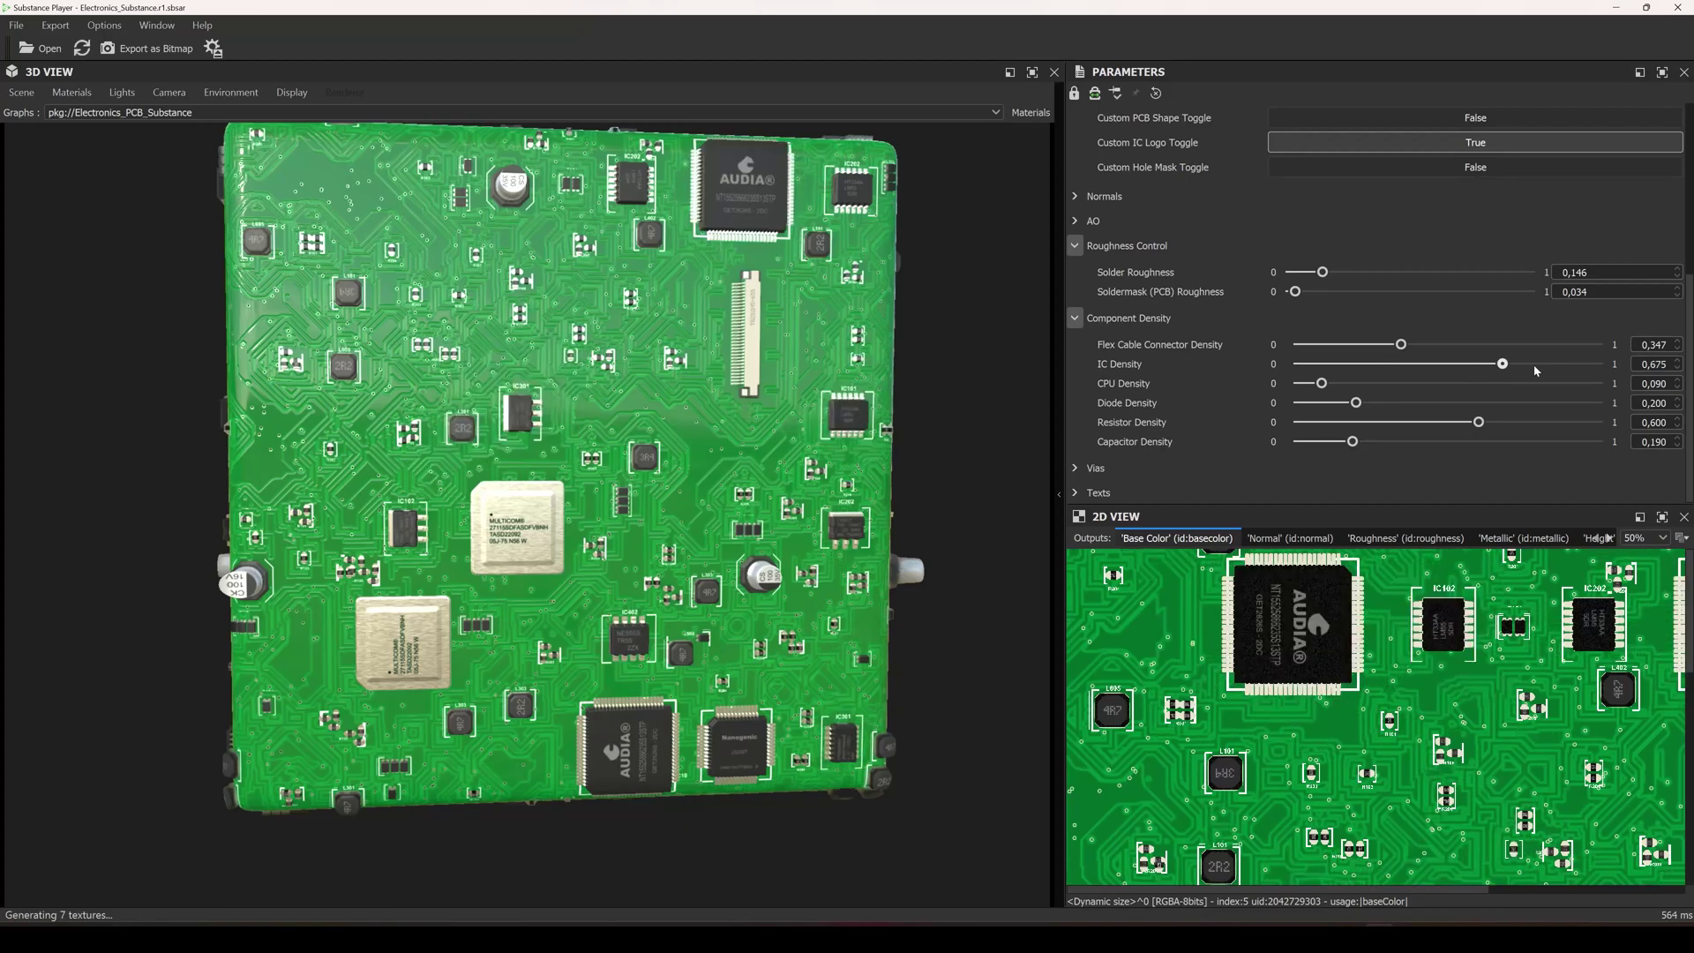
{"action": "left_click", "coordinate": [1539, 363]}
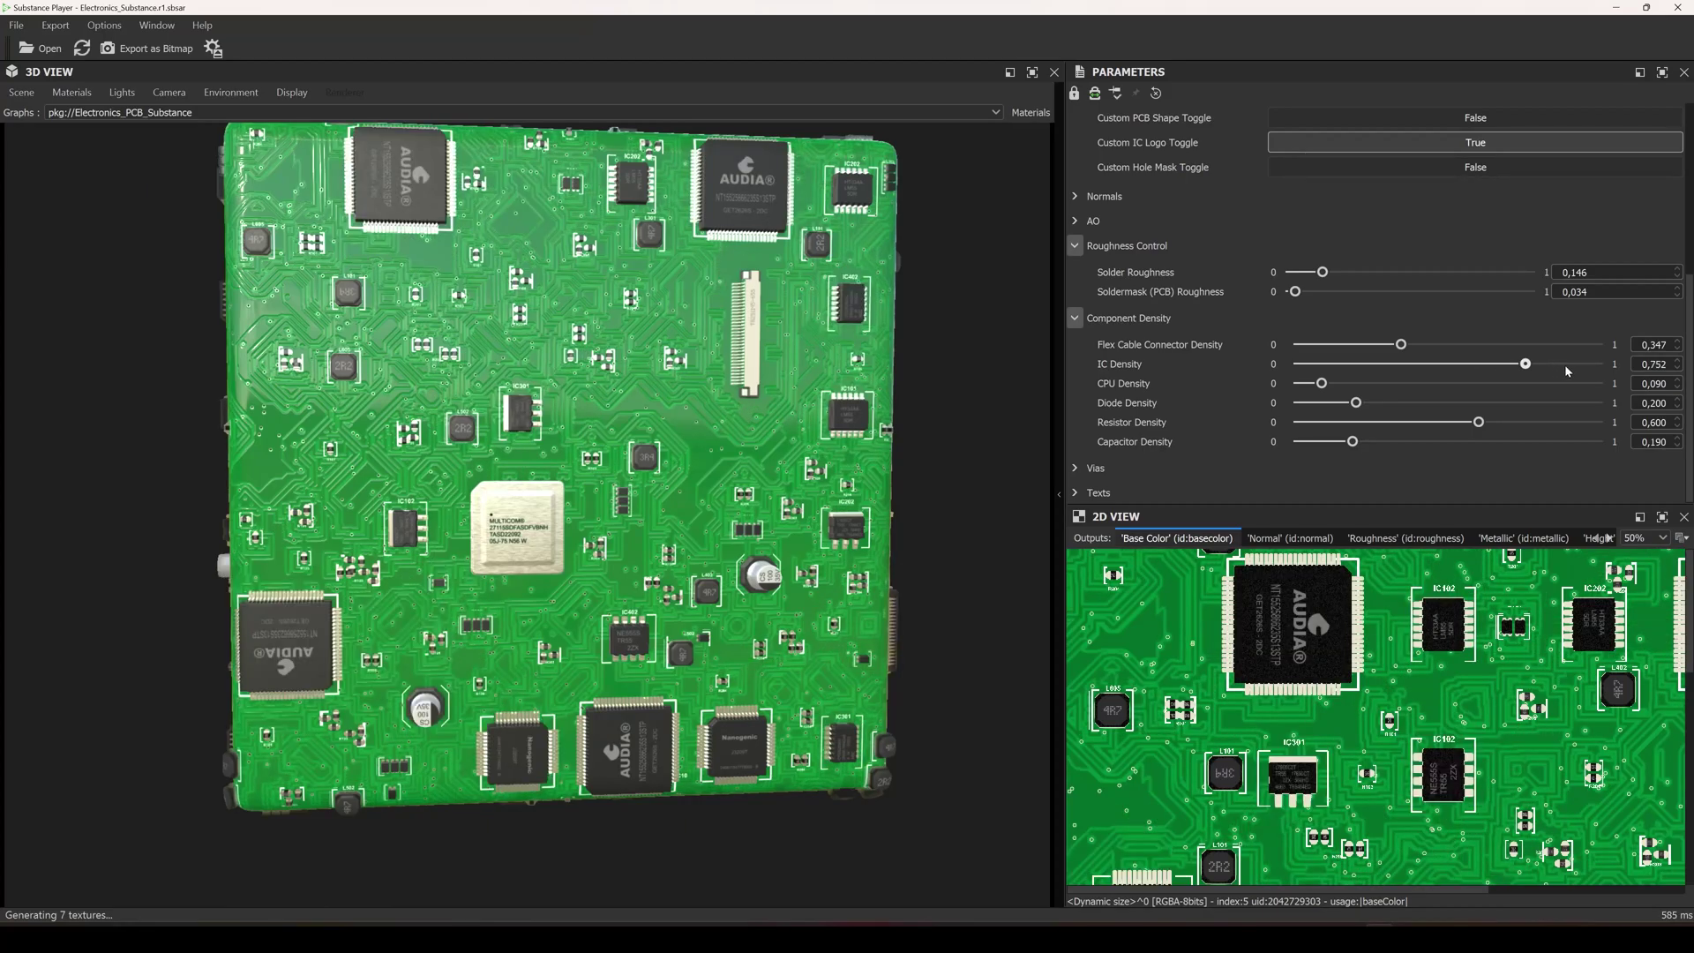
{"action": "left_click", "coordinate": [1568, 370]}
{"action": "left_click", "coordinate": [1582, 369]}
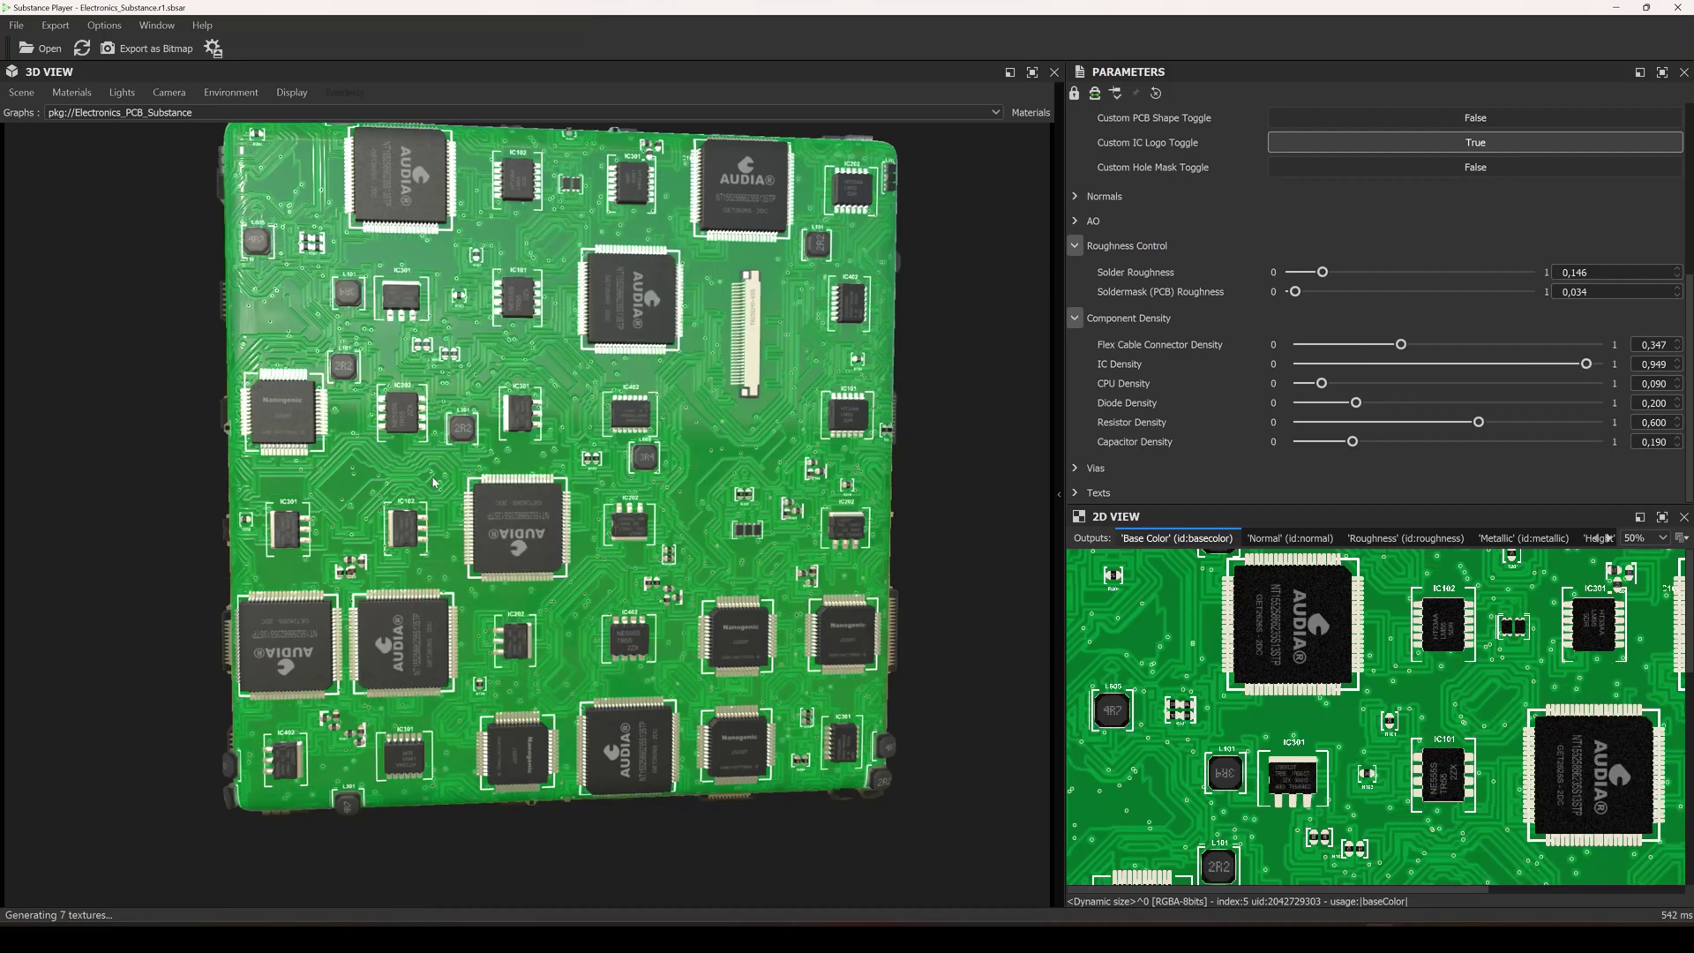
{"action": "left_click", "coordinate": [1379, 365]}
{"action": "left_click", "coordinate": [1382, 365]}
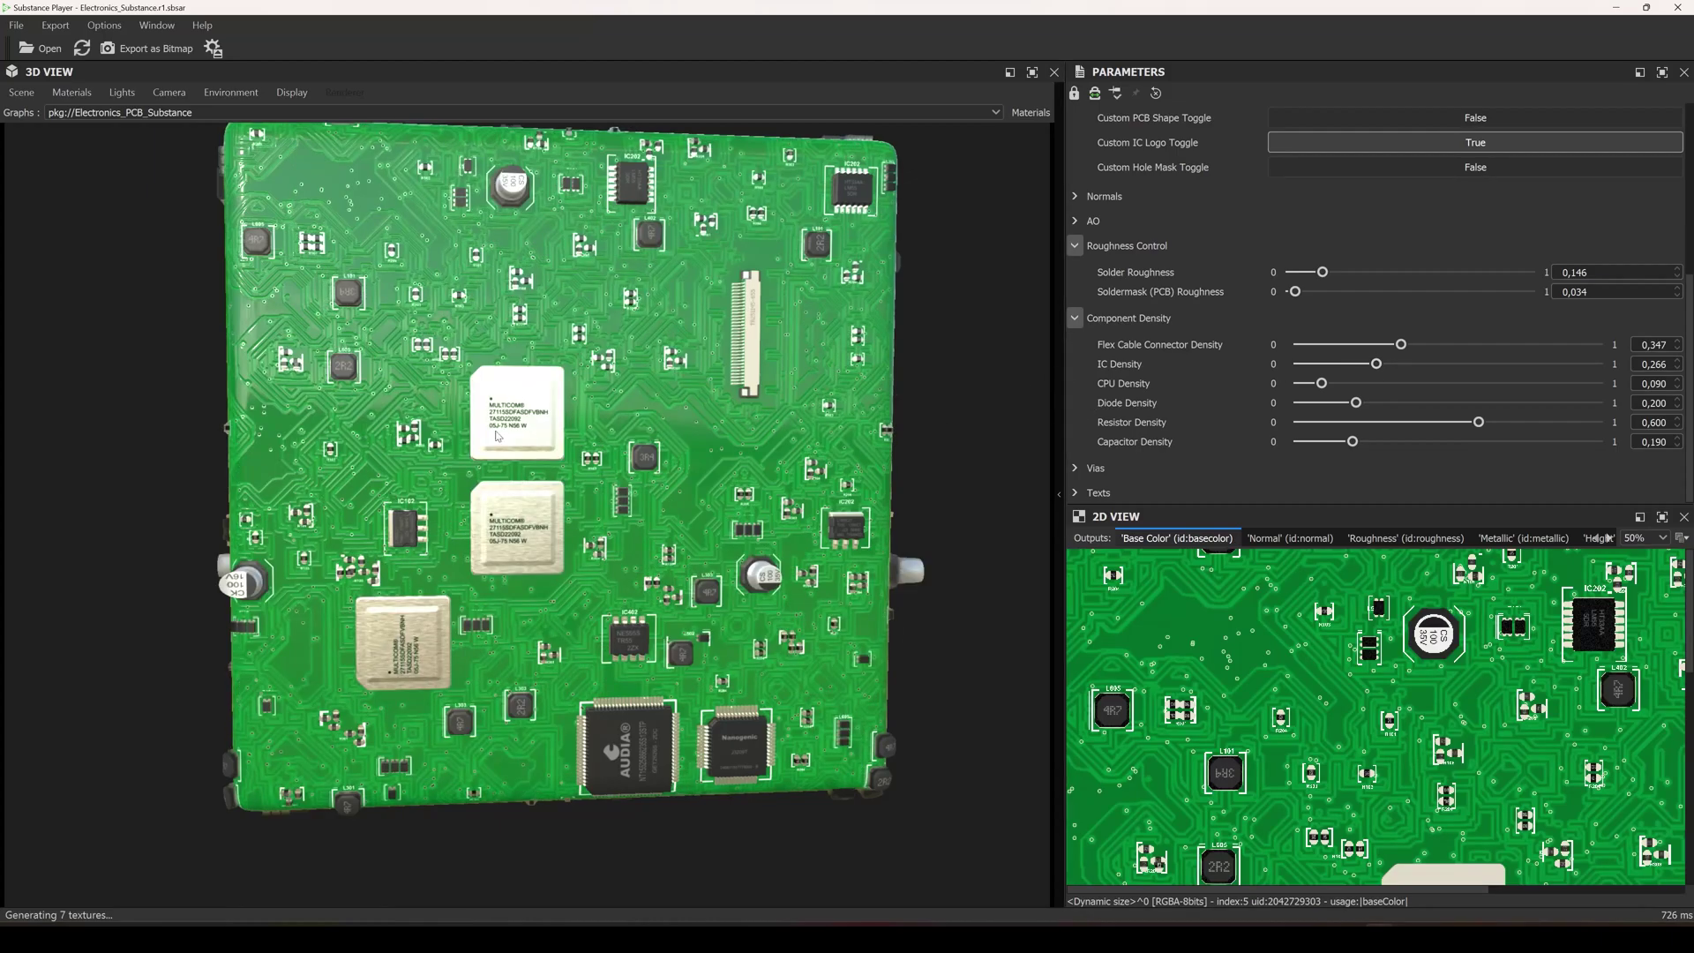
Try the CPU Density at 0.457 and 0.633, and settle on 0.251
{"action": "left_click_drag", "start_coordinate": [426, 594], "coordinate": [622, 650]}
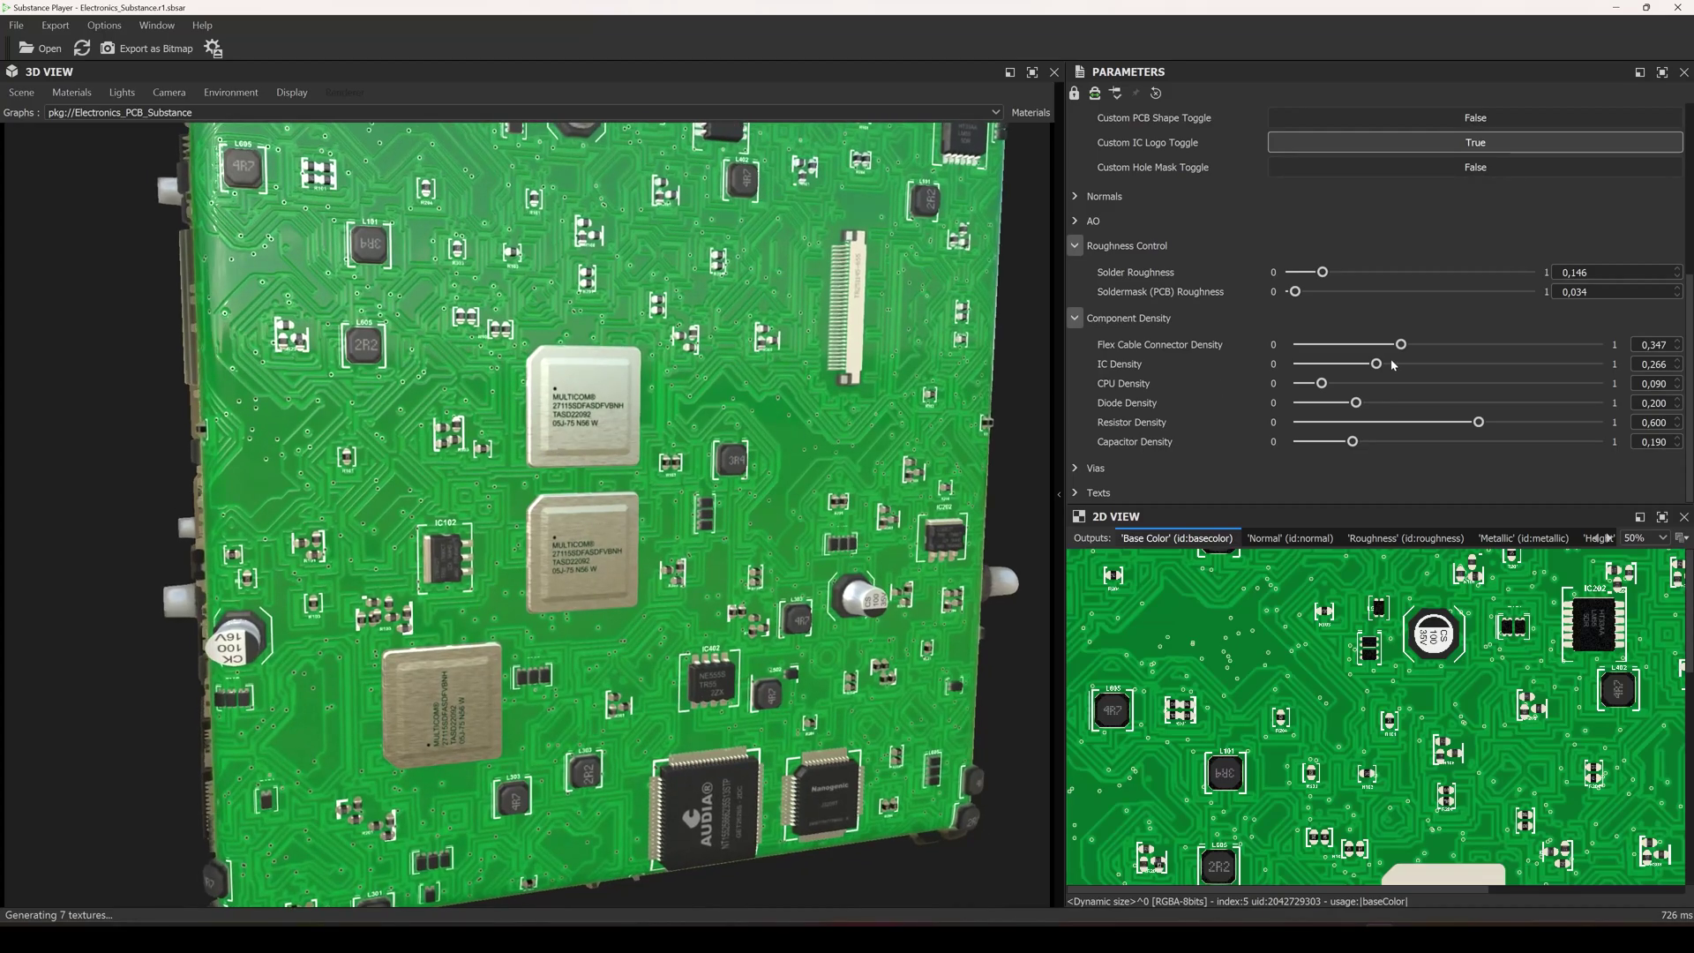
{"action": "left_click_drag", "start_coordinate": [1364, 383], "coordinate": [1470, 389]}
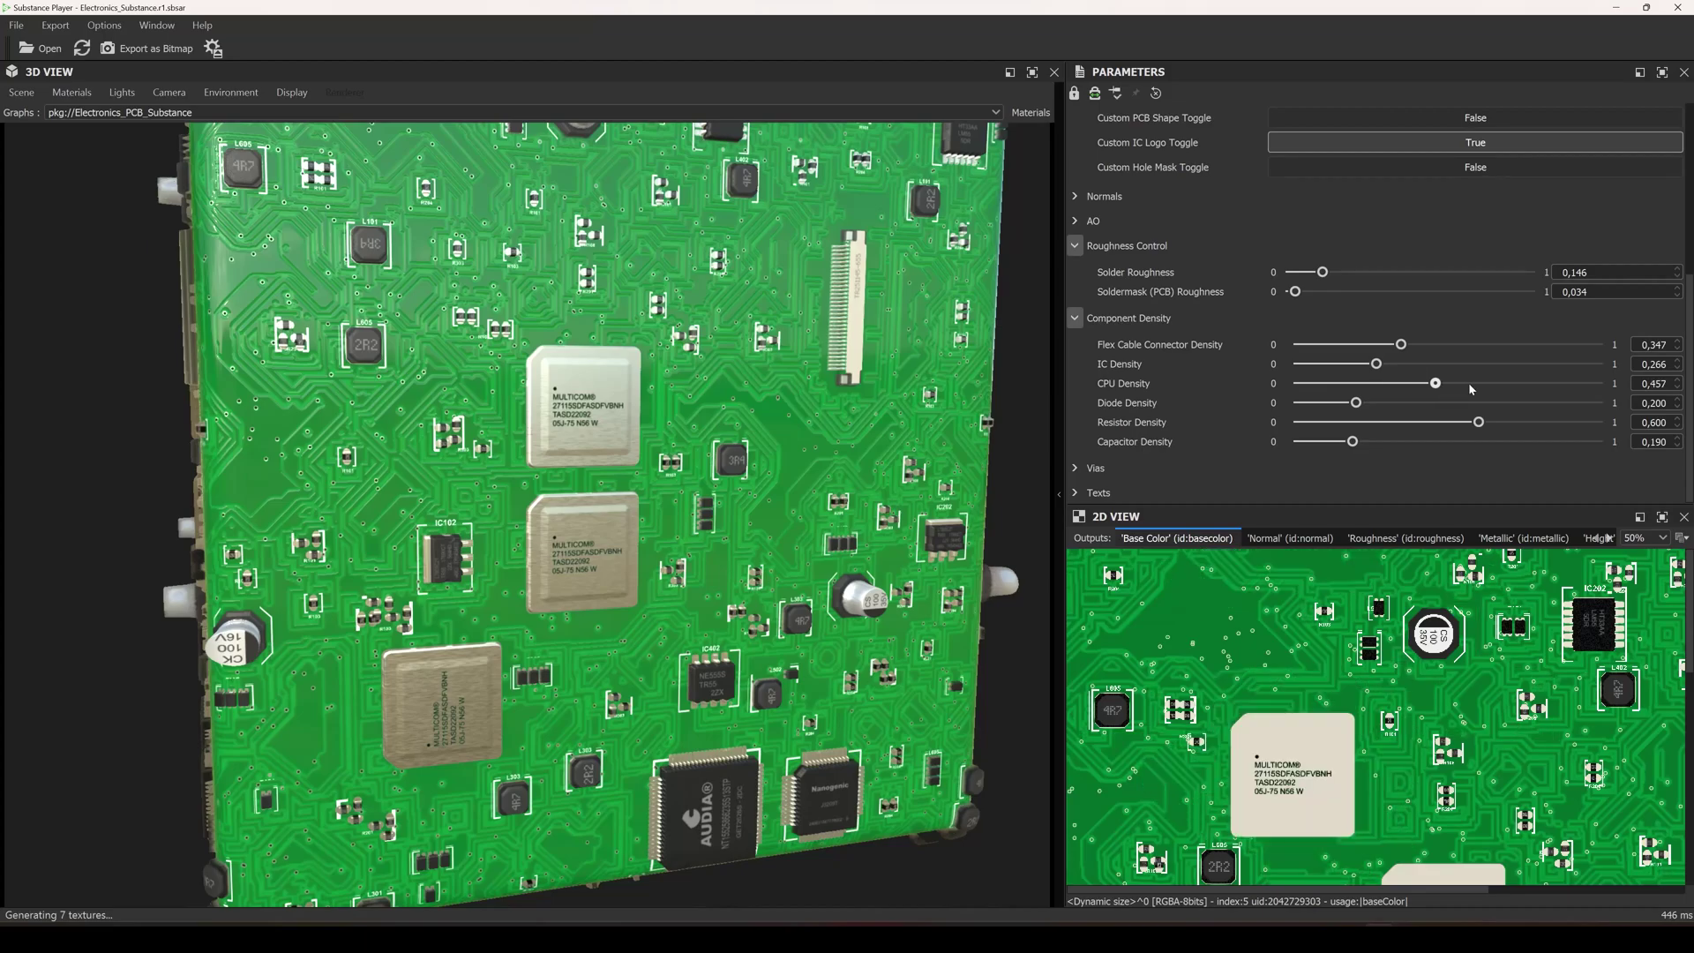
{"action": "left_click", "coordinate": [1479, 385]}
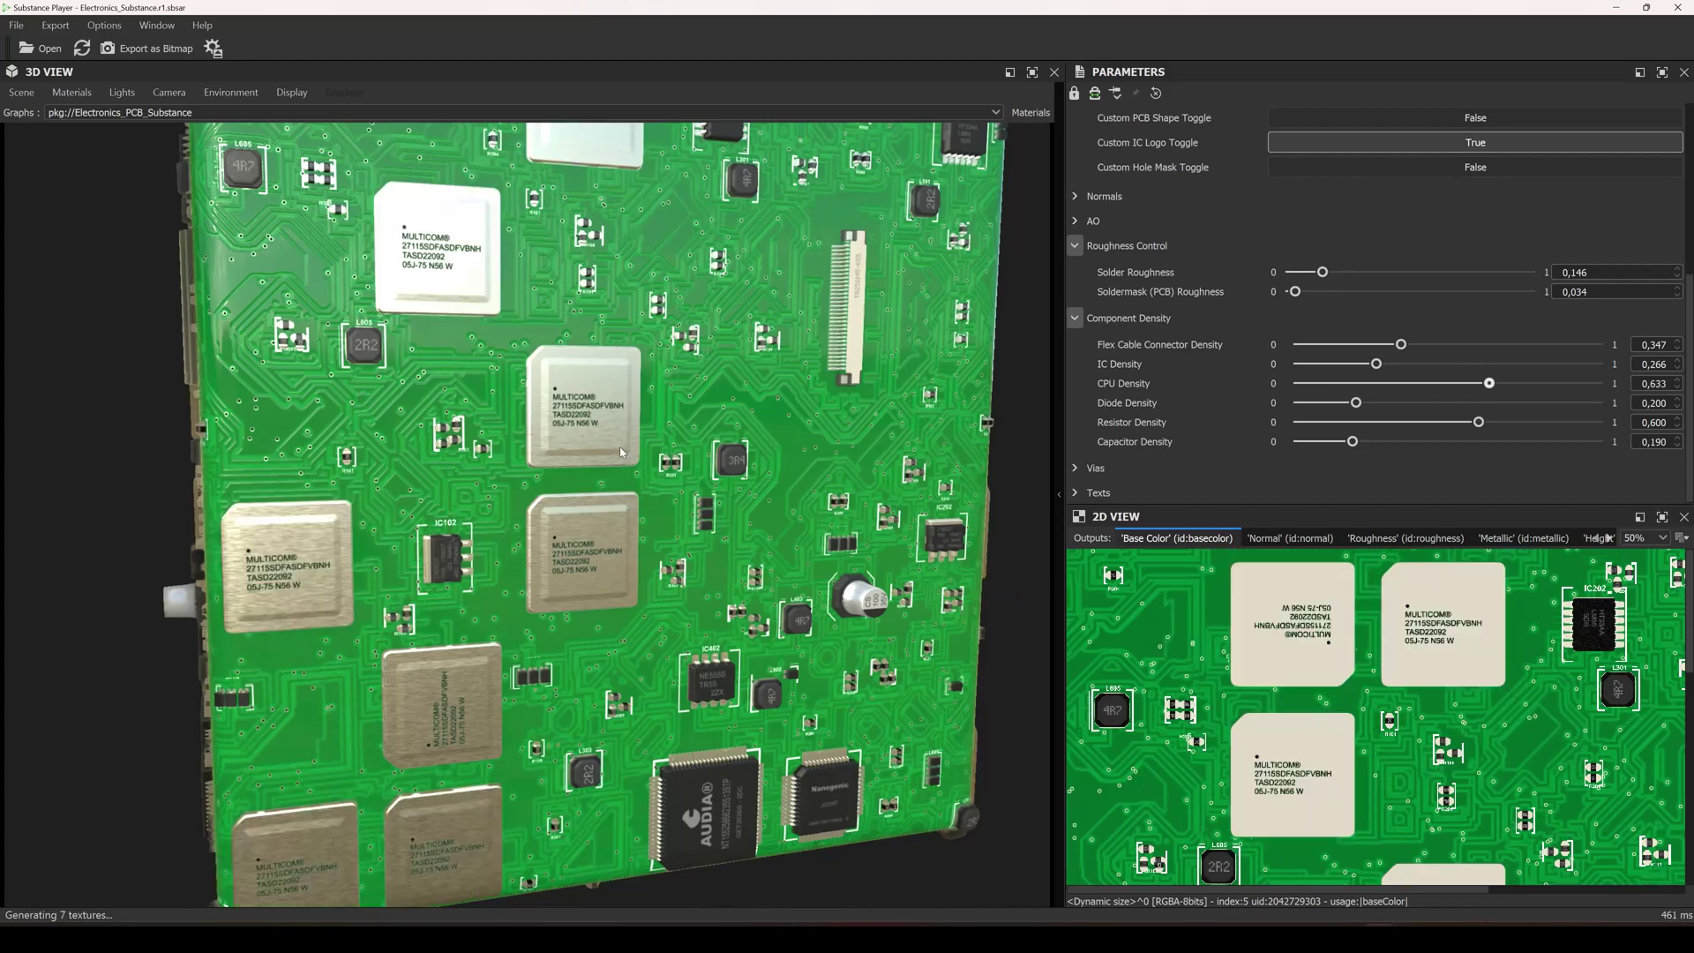
{"action": "right_click_drag", "start_coordinate": [621, 453], "coordinate": [623, 234]}
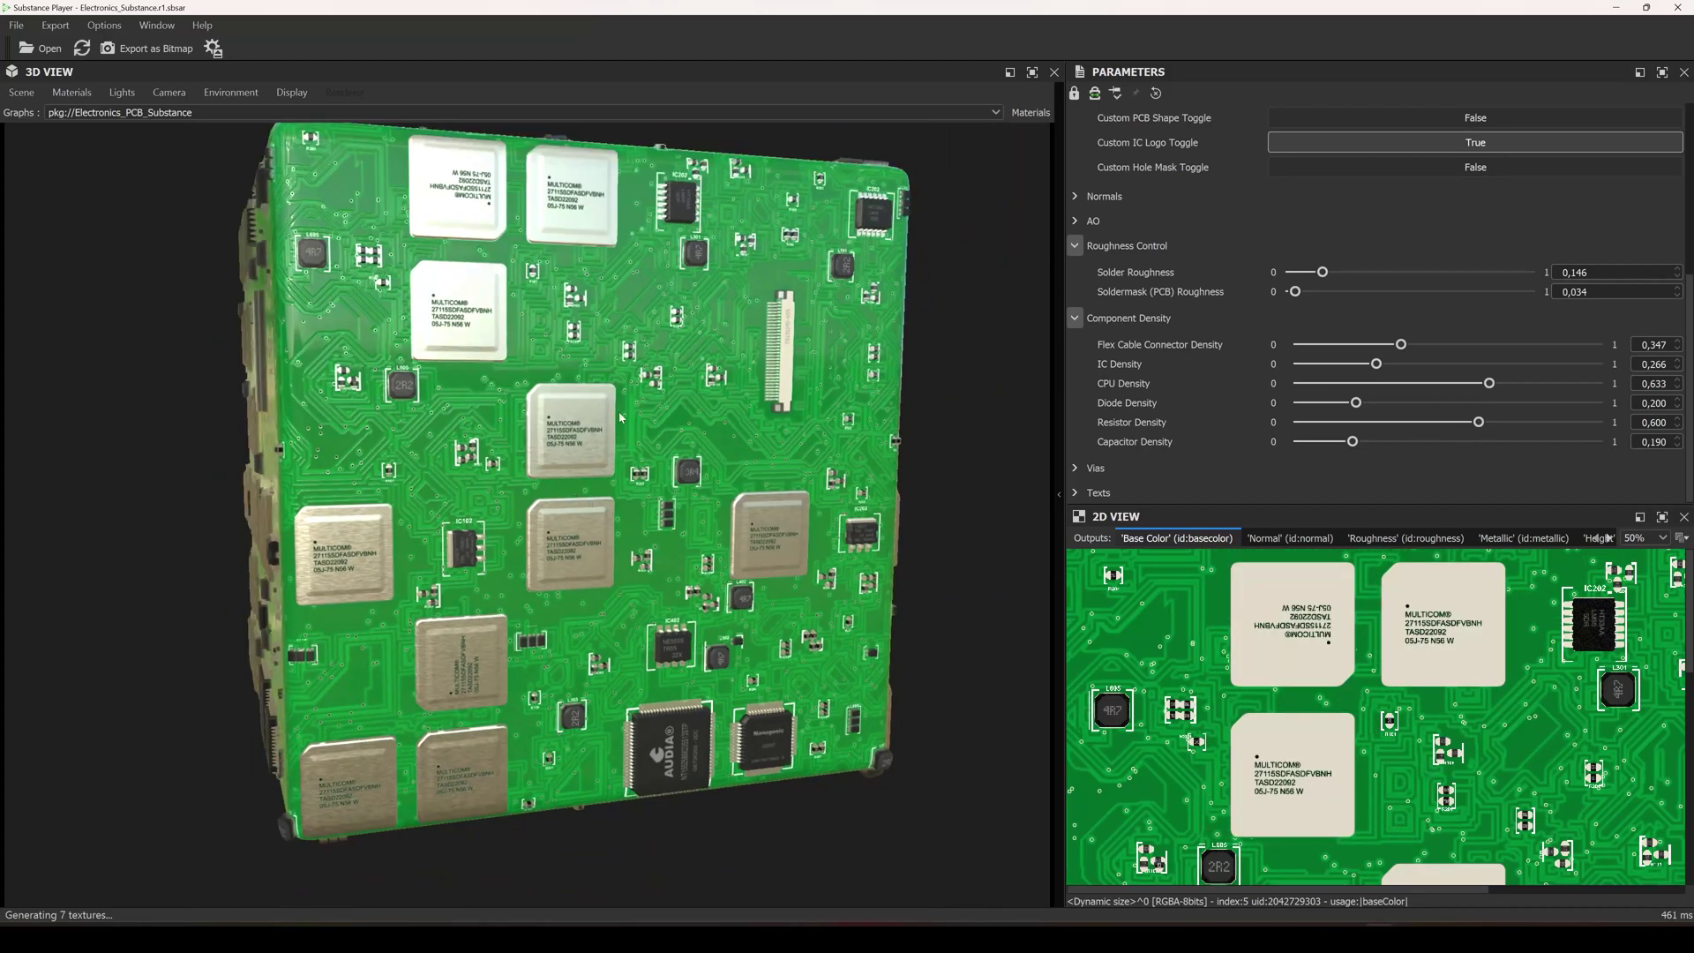
{"action": "left_click", "coordinate": [1368, 384]}
{"action": "left_click", "coordinate": [1373, 383]}
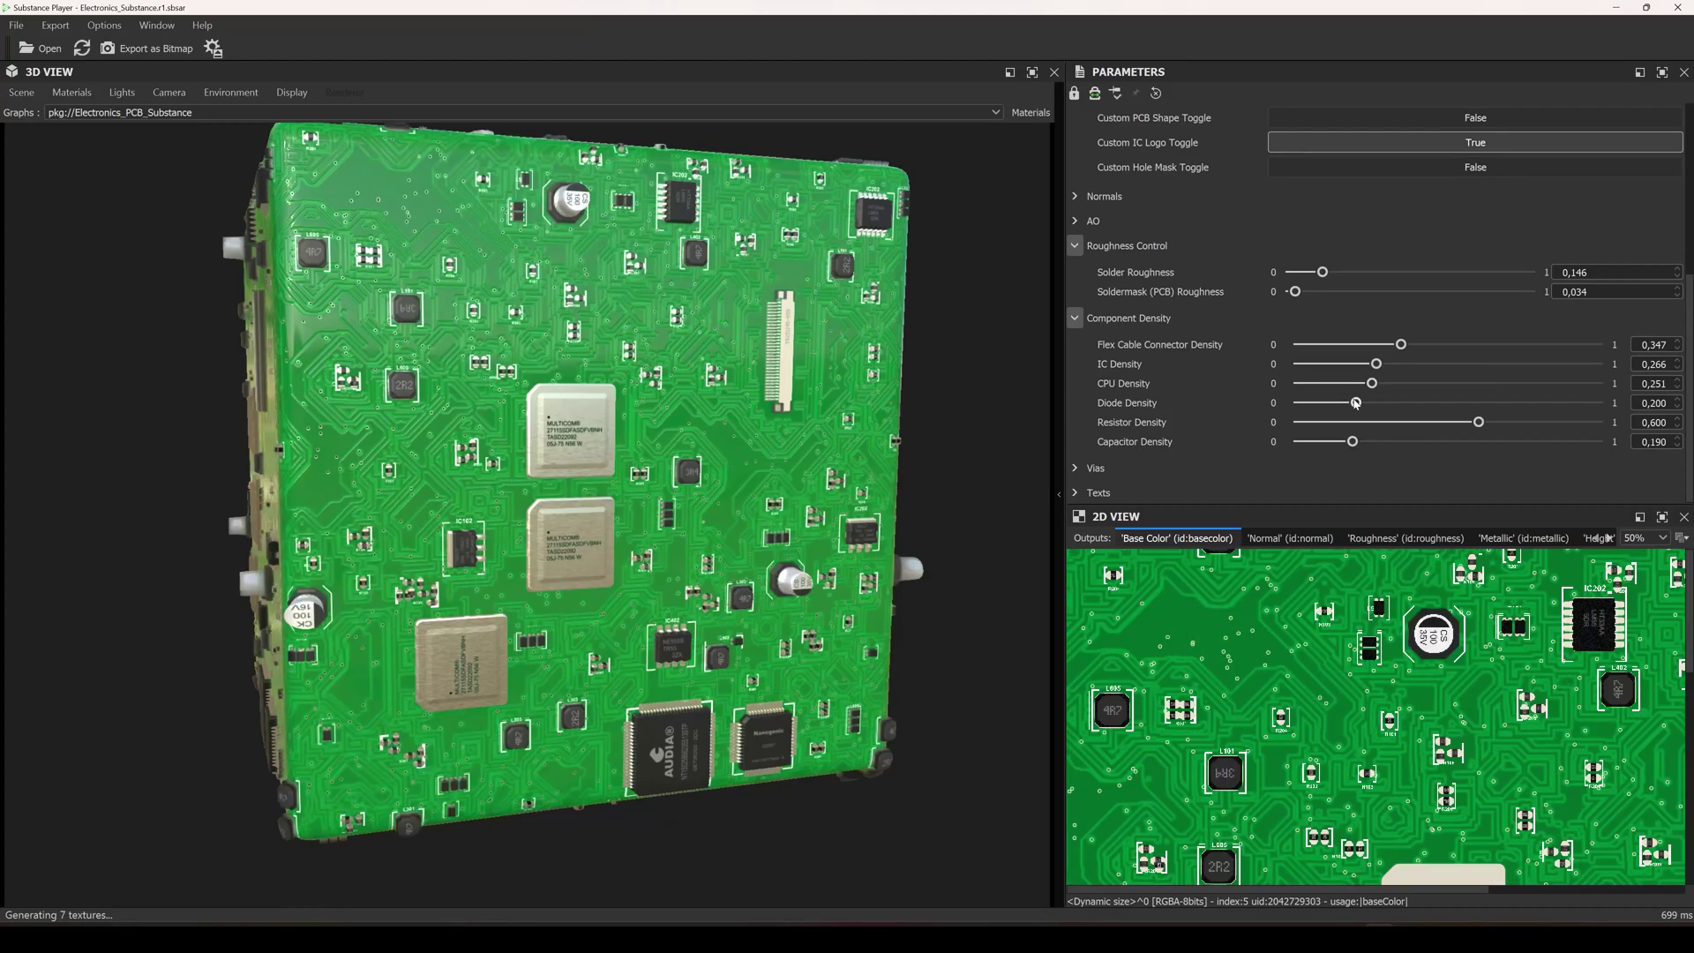
Try the Diode Density at 0.582, 0.212, 0.334 and 0.347, comparing the components on the board
{"action": "scroll", "coordinate": [963, 428], "scroll_direction": "up", "scroll_amount": 3}
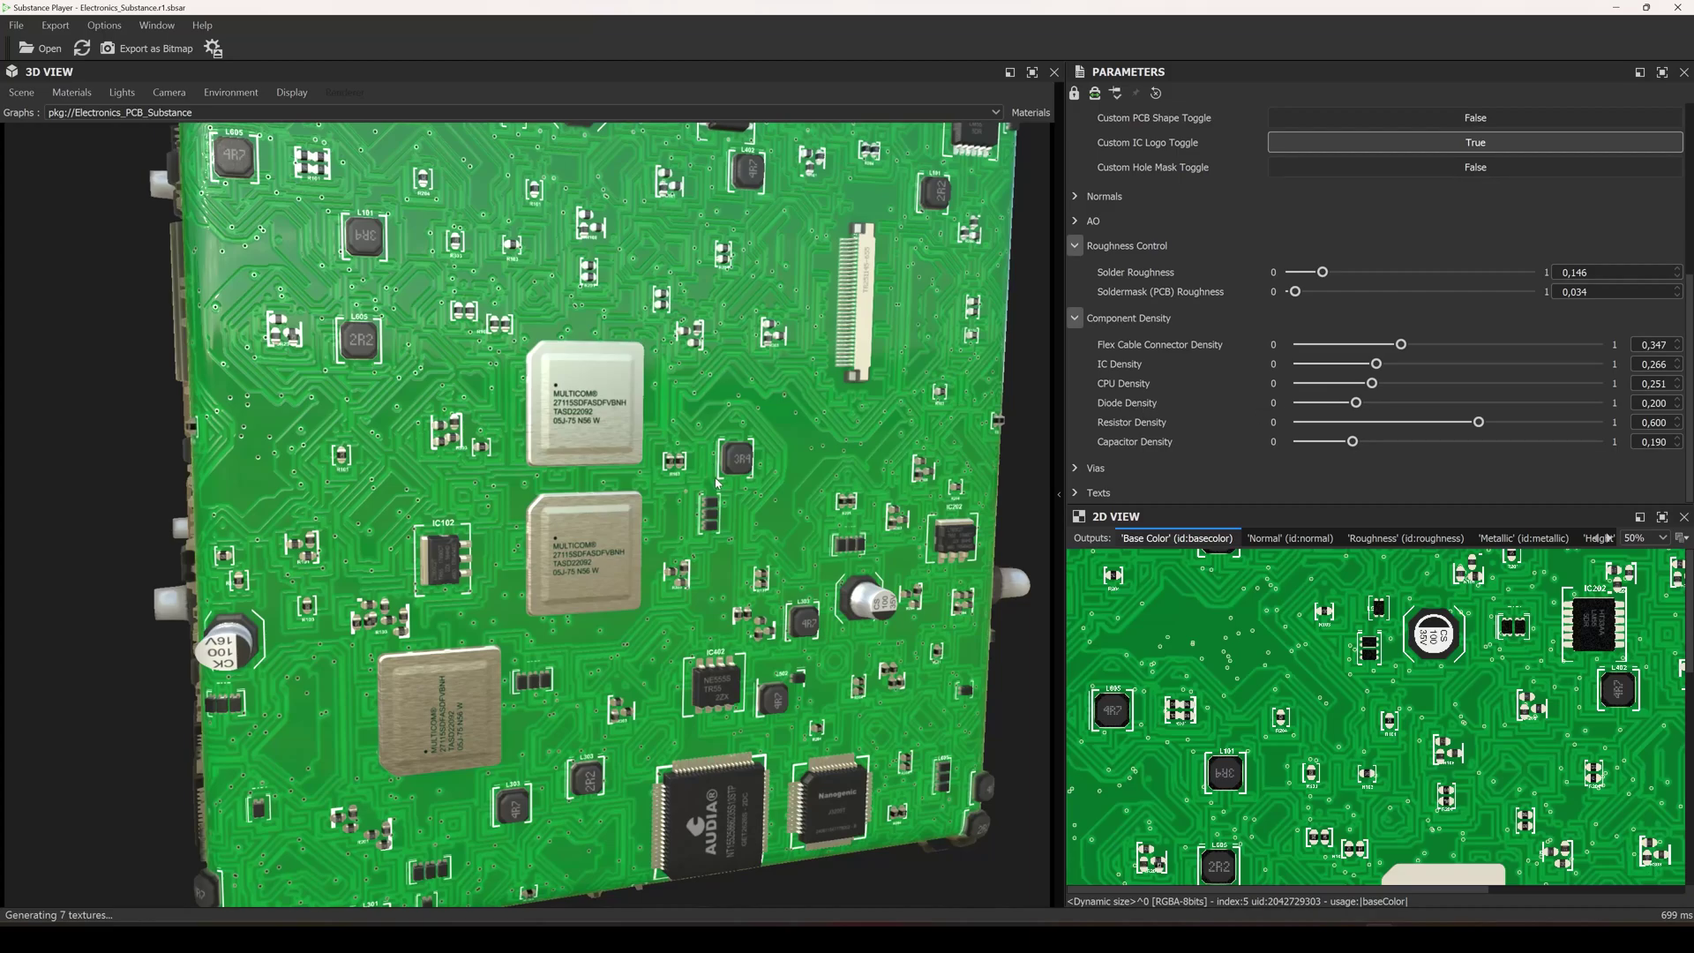
{"action": "scroll", "coordinate": [719, 511], "scroll_direction": "up", "scroll_amount": 2}
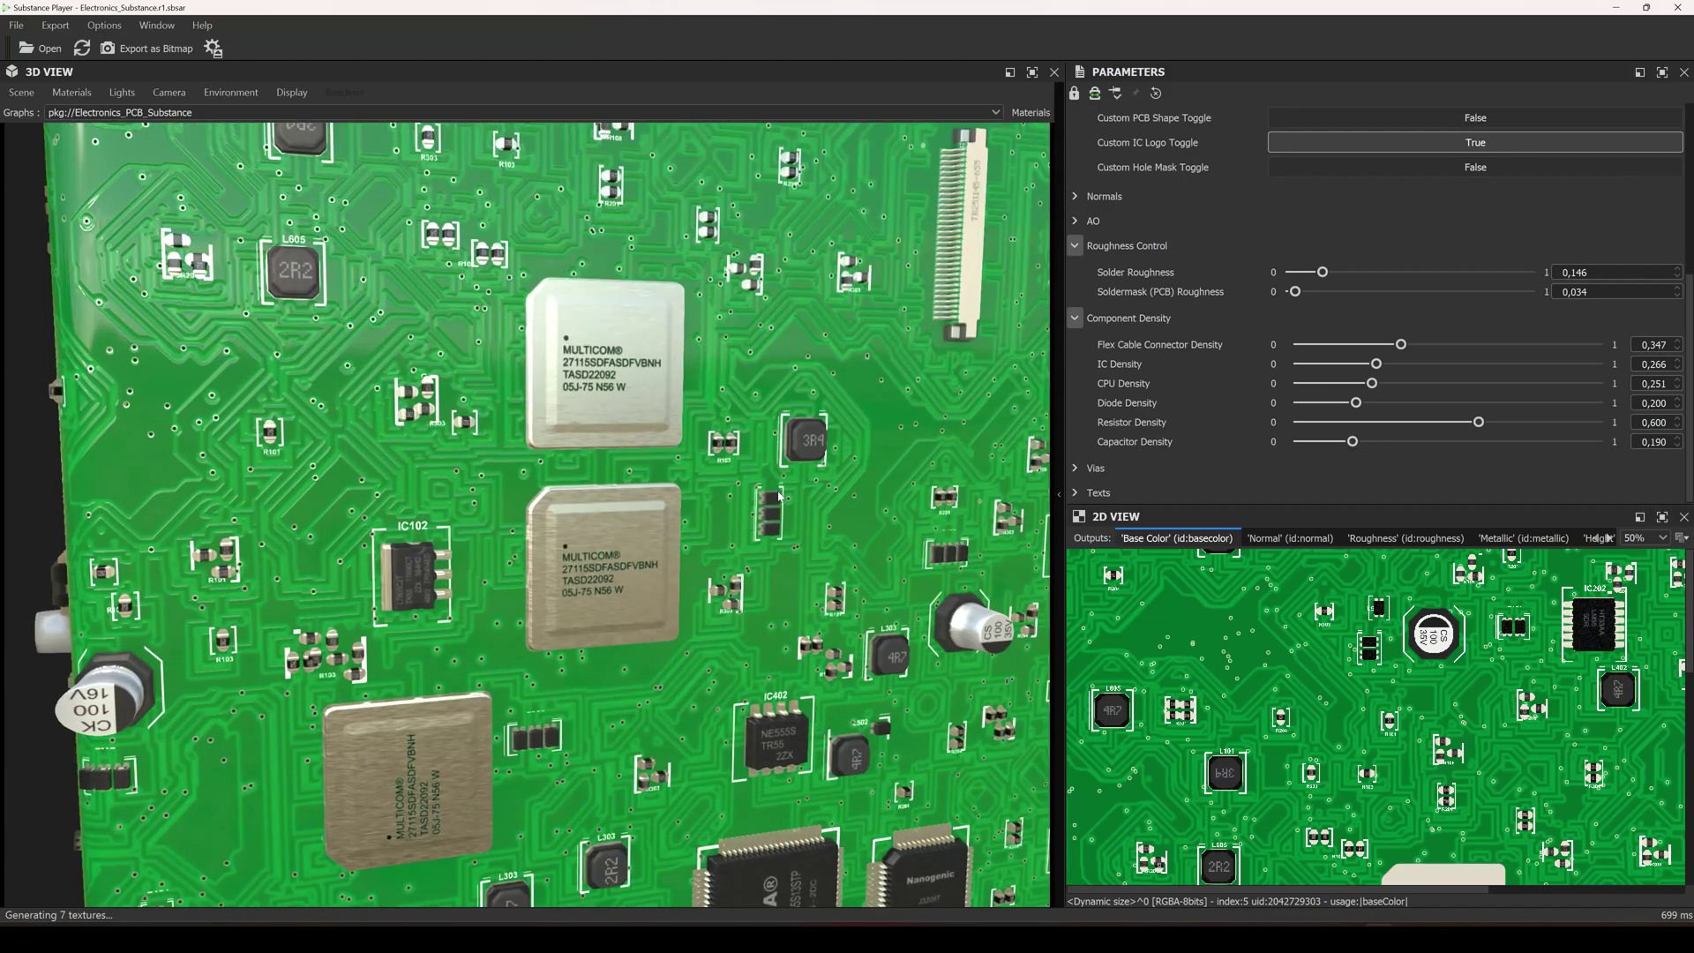
{"action": "left_click", "coordinate": [1443, 403]}
{"action": "left_click", "coordinate": [1473, 403]}
{"action": "scroll", "coordinate": [504, 494], "scroll_direction": "down", "scroll_amount": 2}
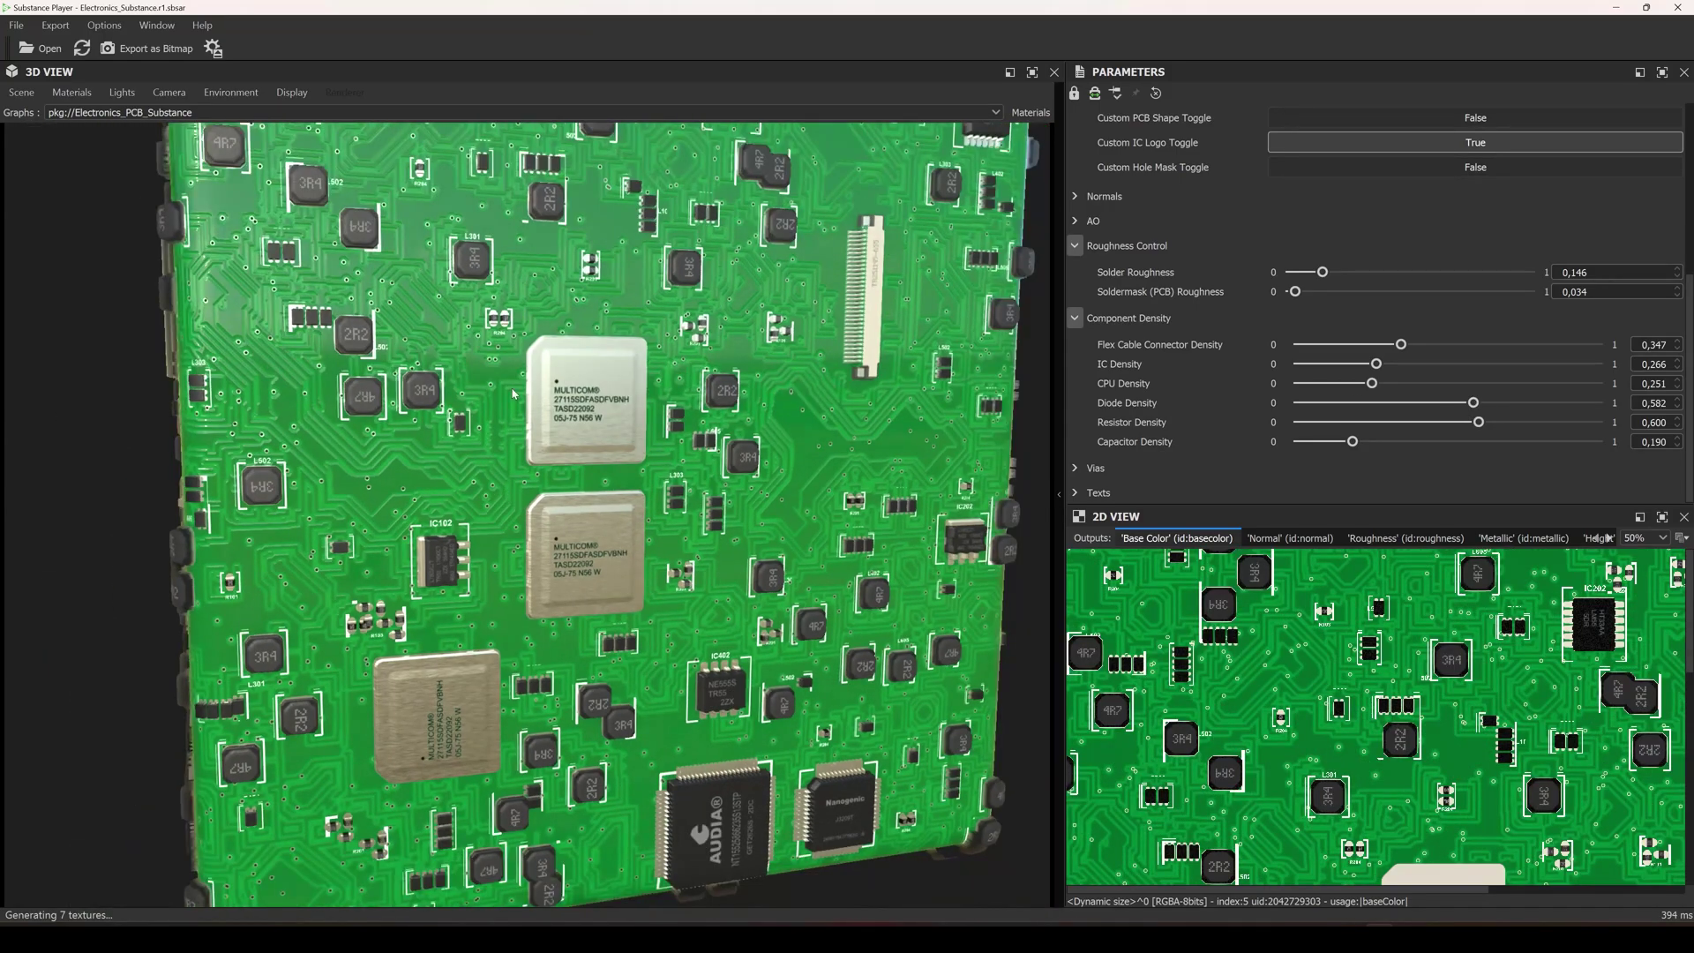
{"action": "scroll", "coordinate": [518, 365], "scroll_direction": "down", "scroll_amount": 2}
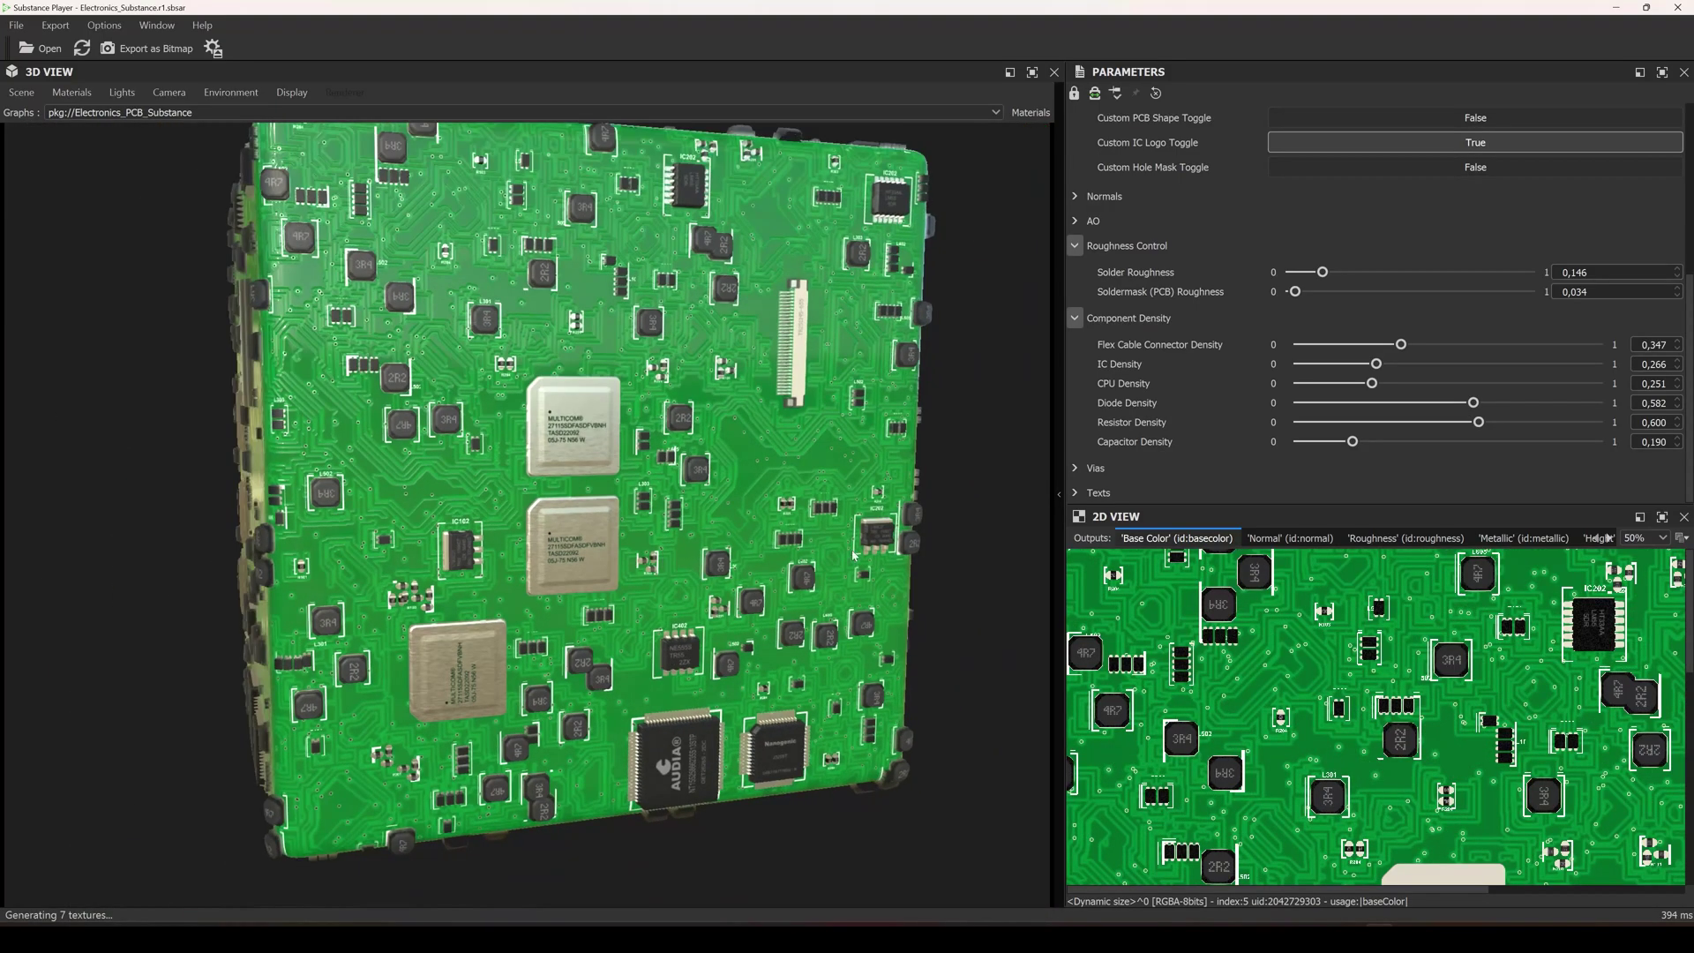
{"action": "left_click", "coordinate": [1360, 402]}
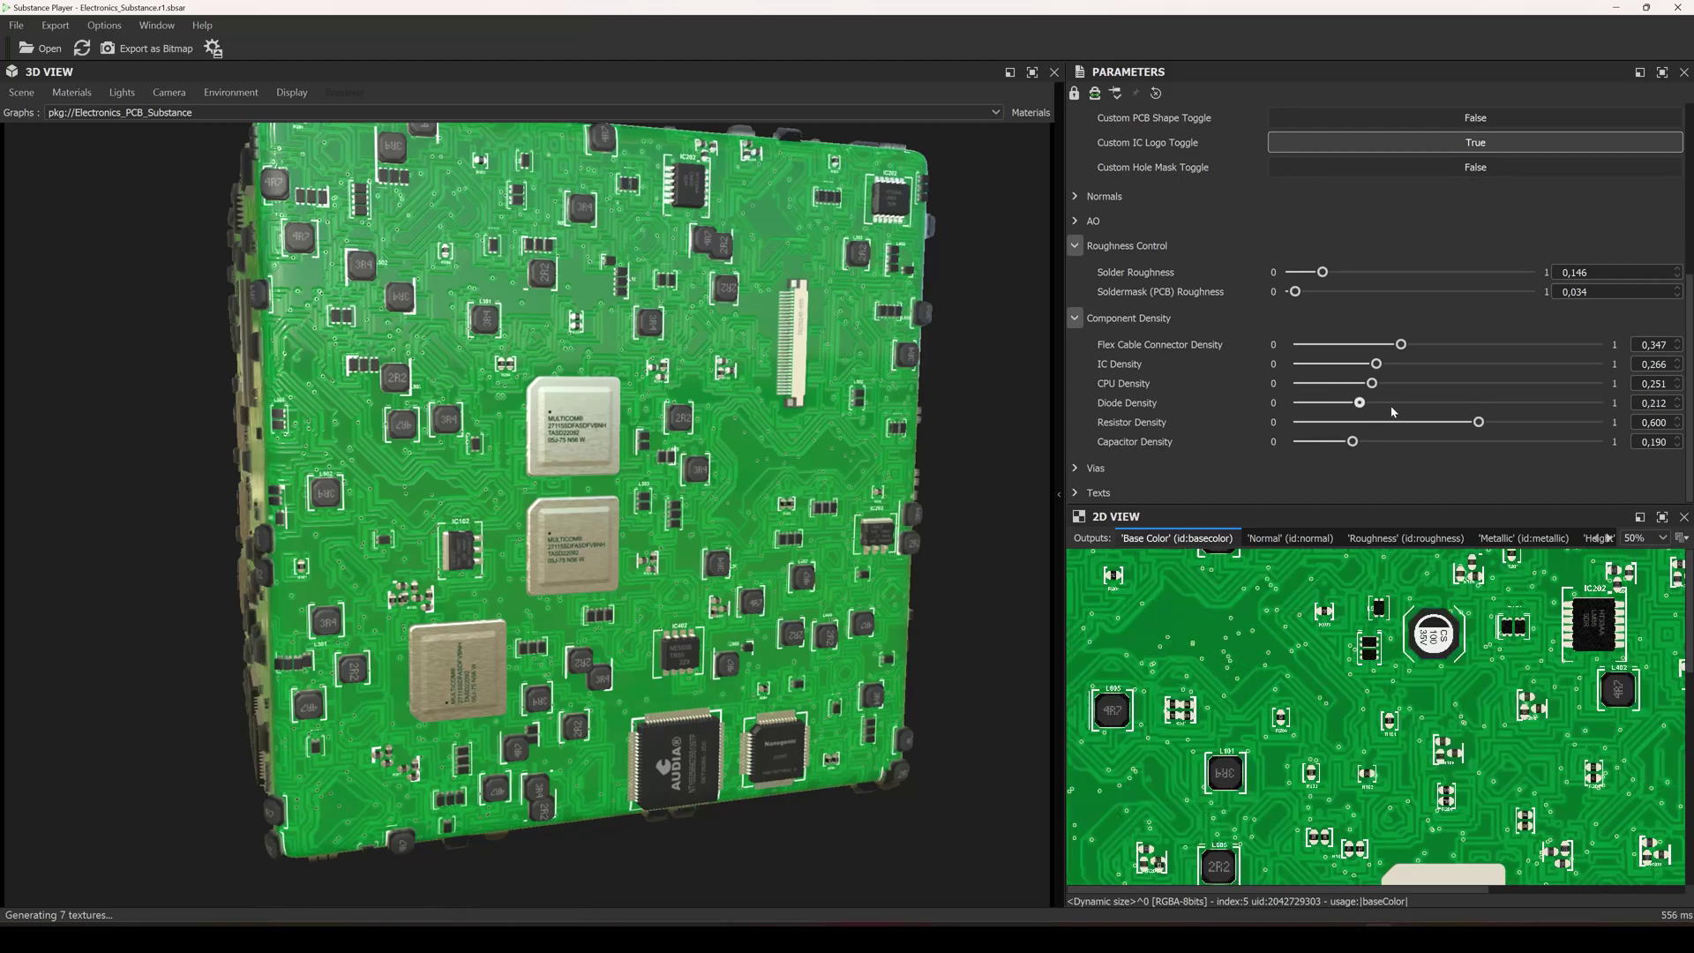
{"action": "left_click", "coordinate": [1396, 402]}
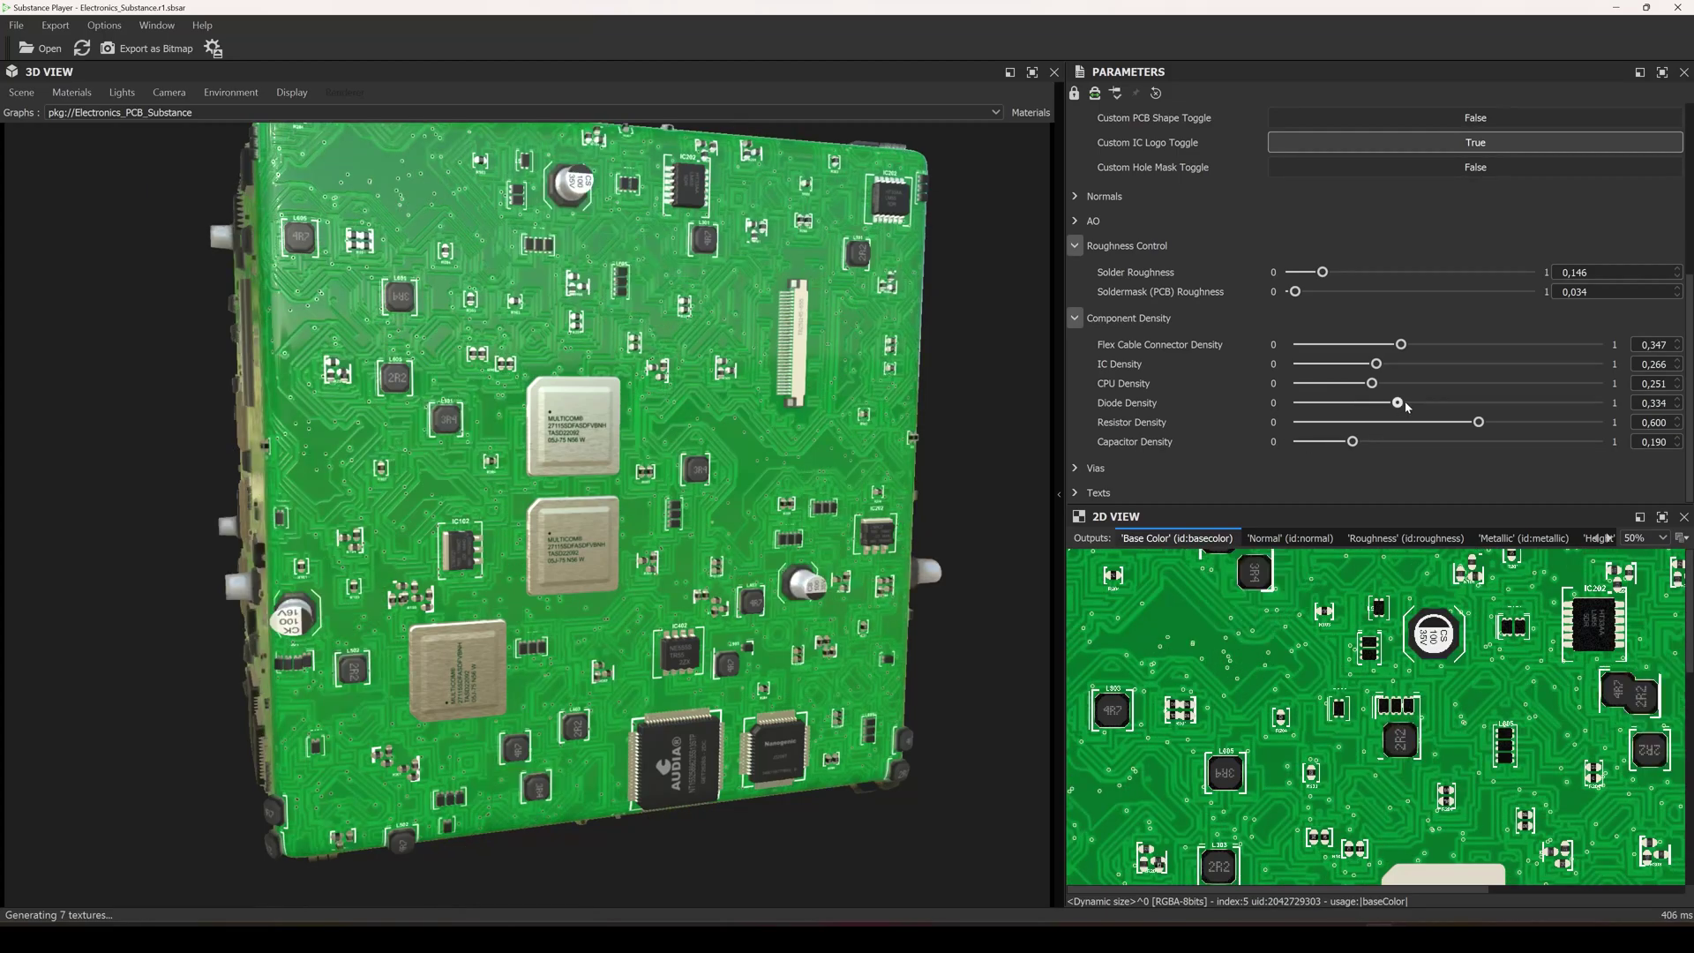
{"action": "left_click", "coordinate": [1401, 402]}
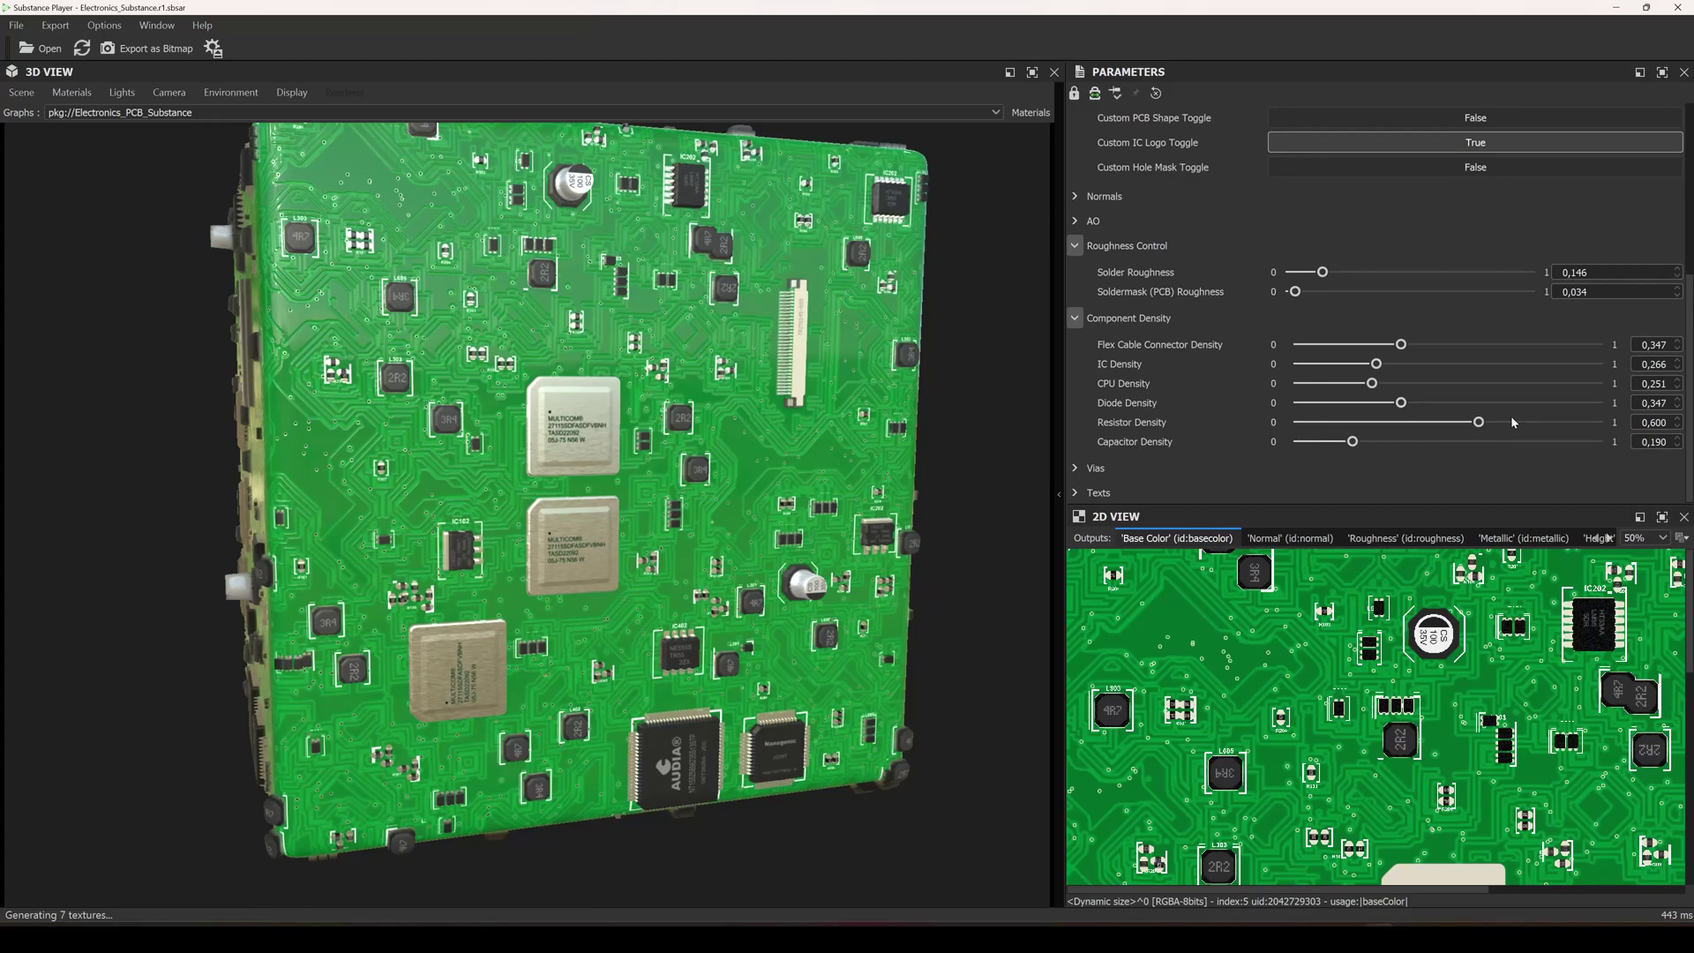
Raise the Resistor Density to 0.988, and set the Diode Density to 0.248 after trying 0.125
{"action": "left_click", "coordinate": [1560, 421]}
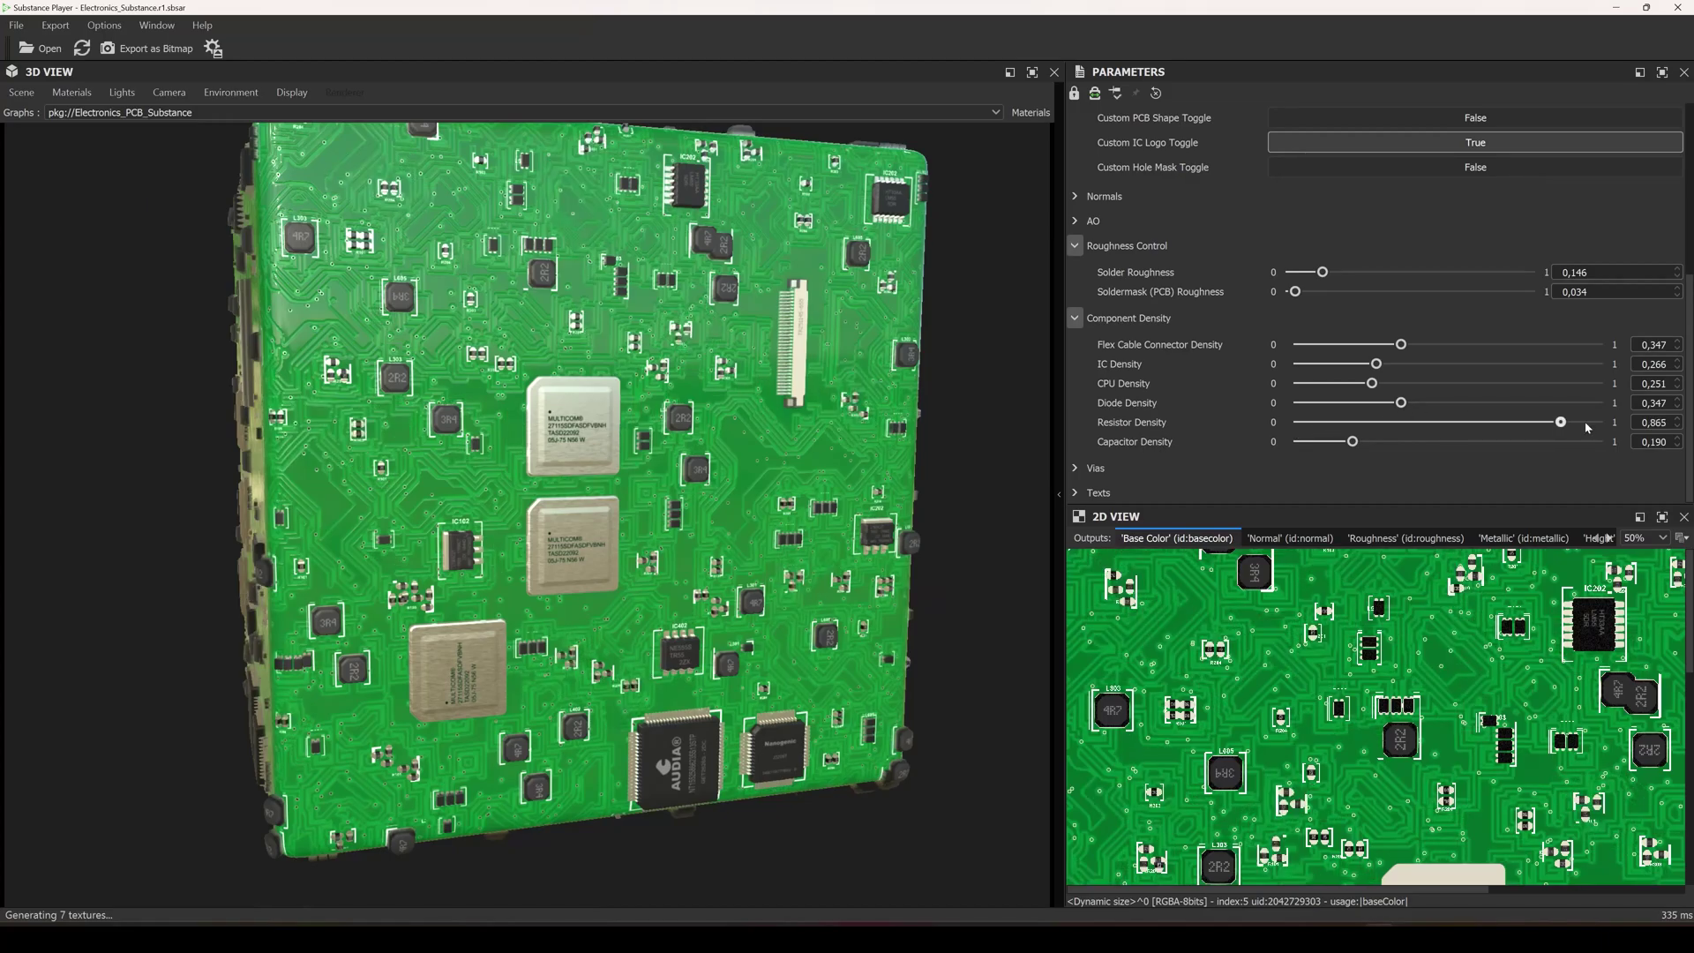
{"action": "left_click", "coordinate": [1598, 422]}
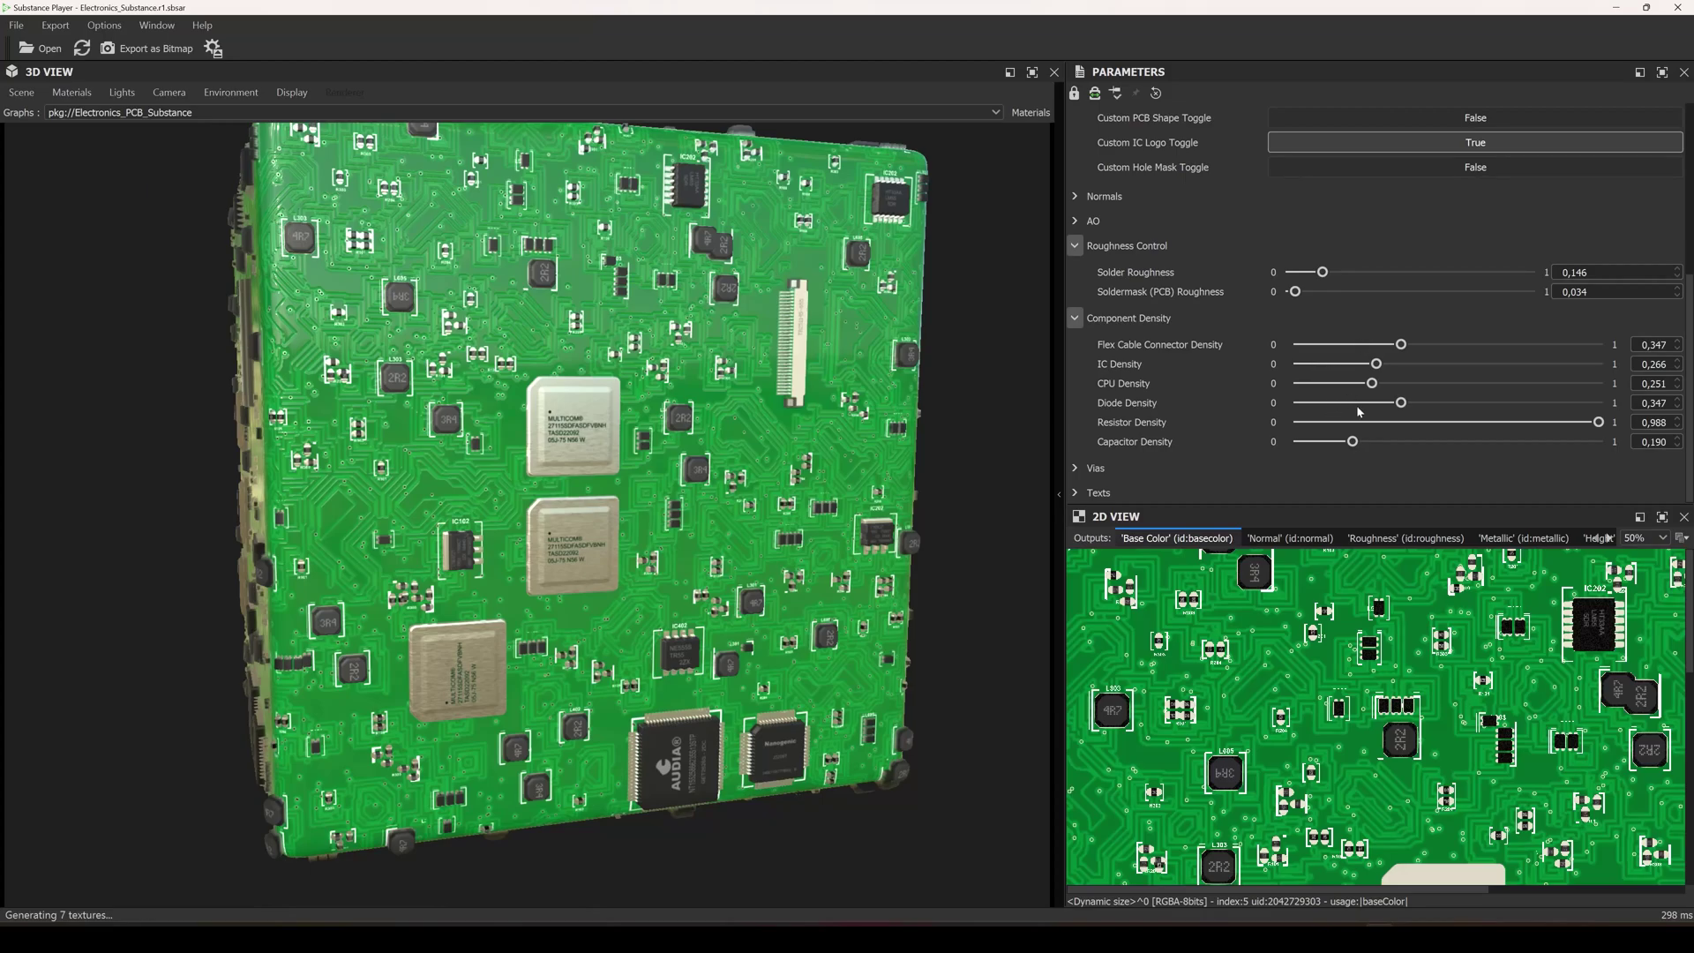
{"action": "left_click_drag", "start_coordinate": [1351, 403], "coordinate": [1333, 403]}
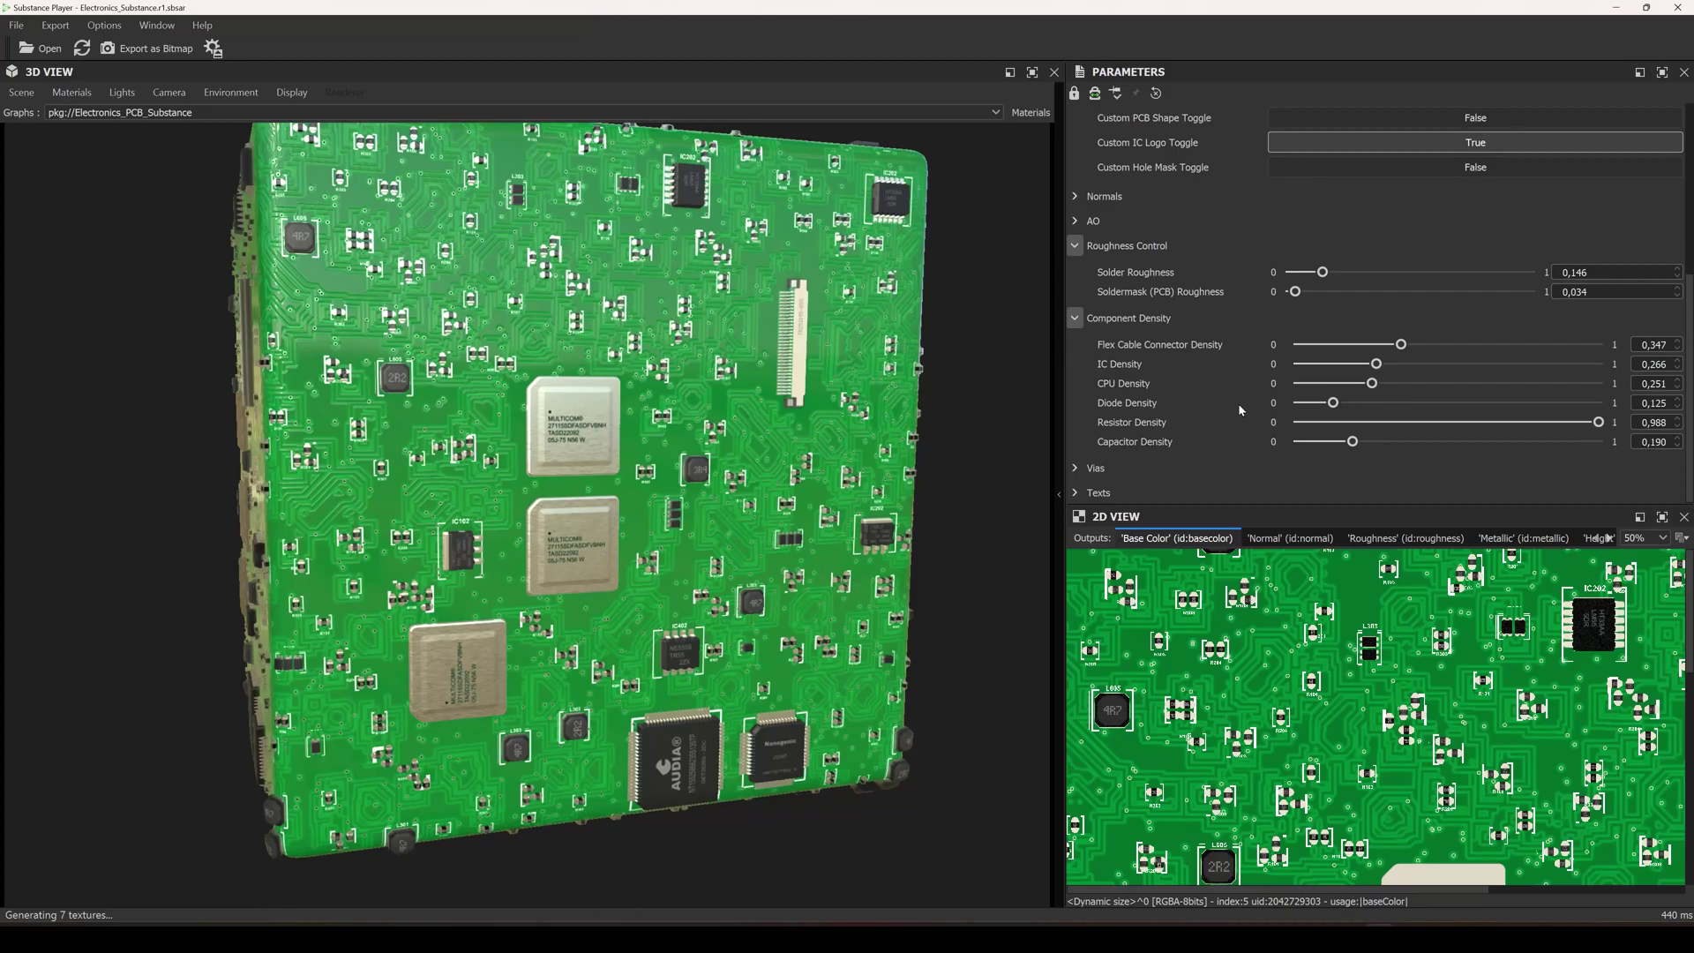
{"action": "left_click", "coordinate": [1372, 404]}
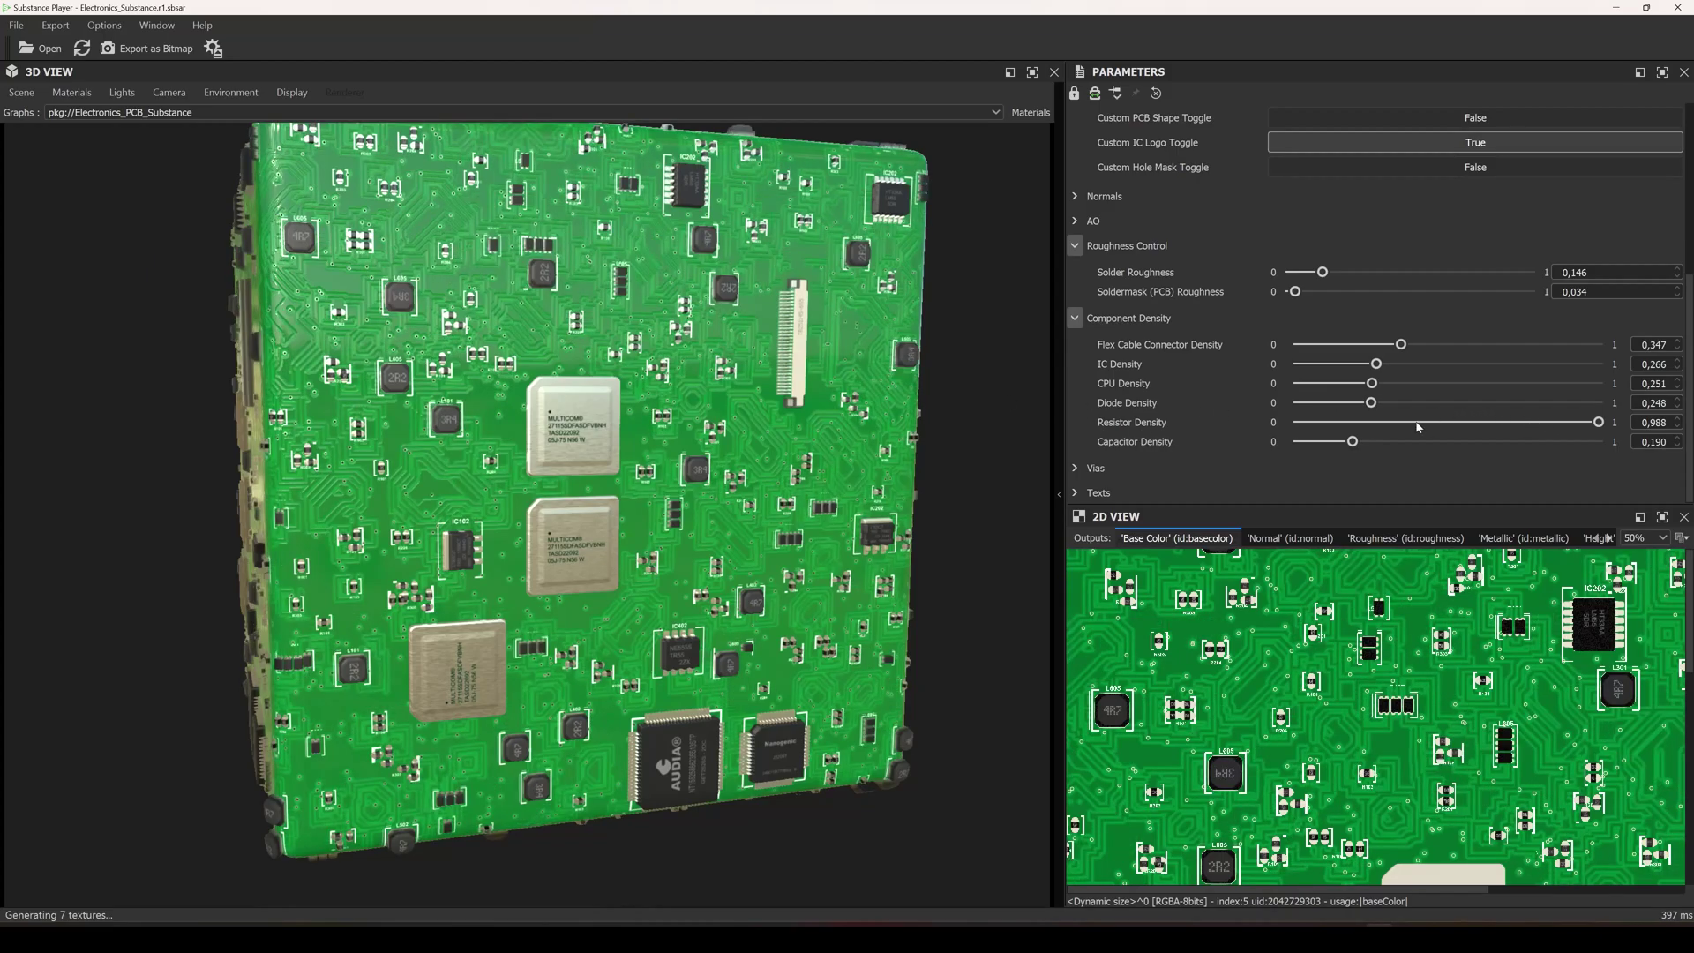
Lower the Resistor Density to 0.316 and inspect the sparser board from the side and front
{"action": "left_click", "coordinate": [1405, 422]}
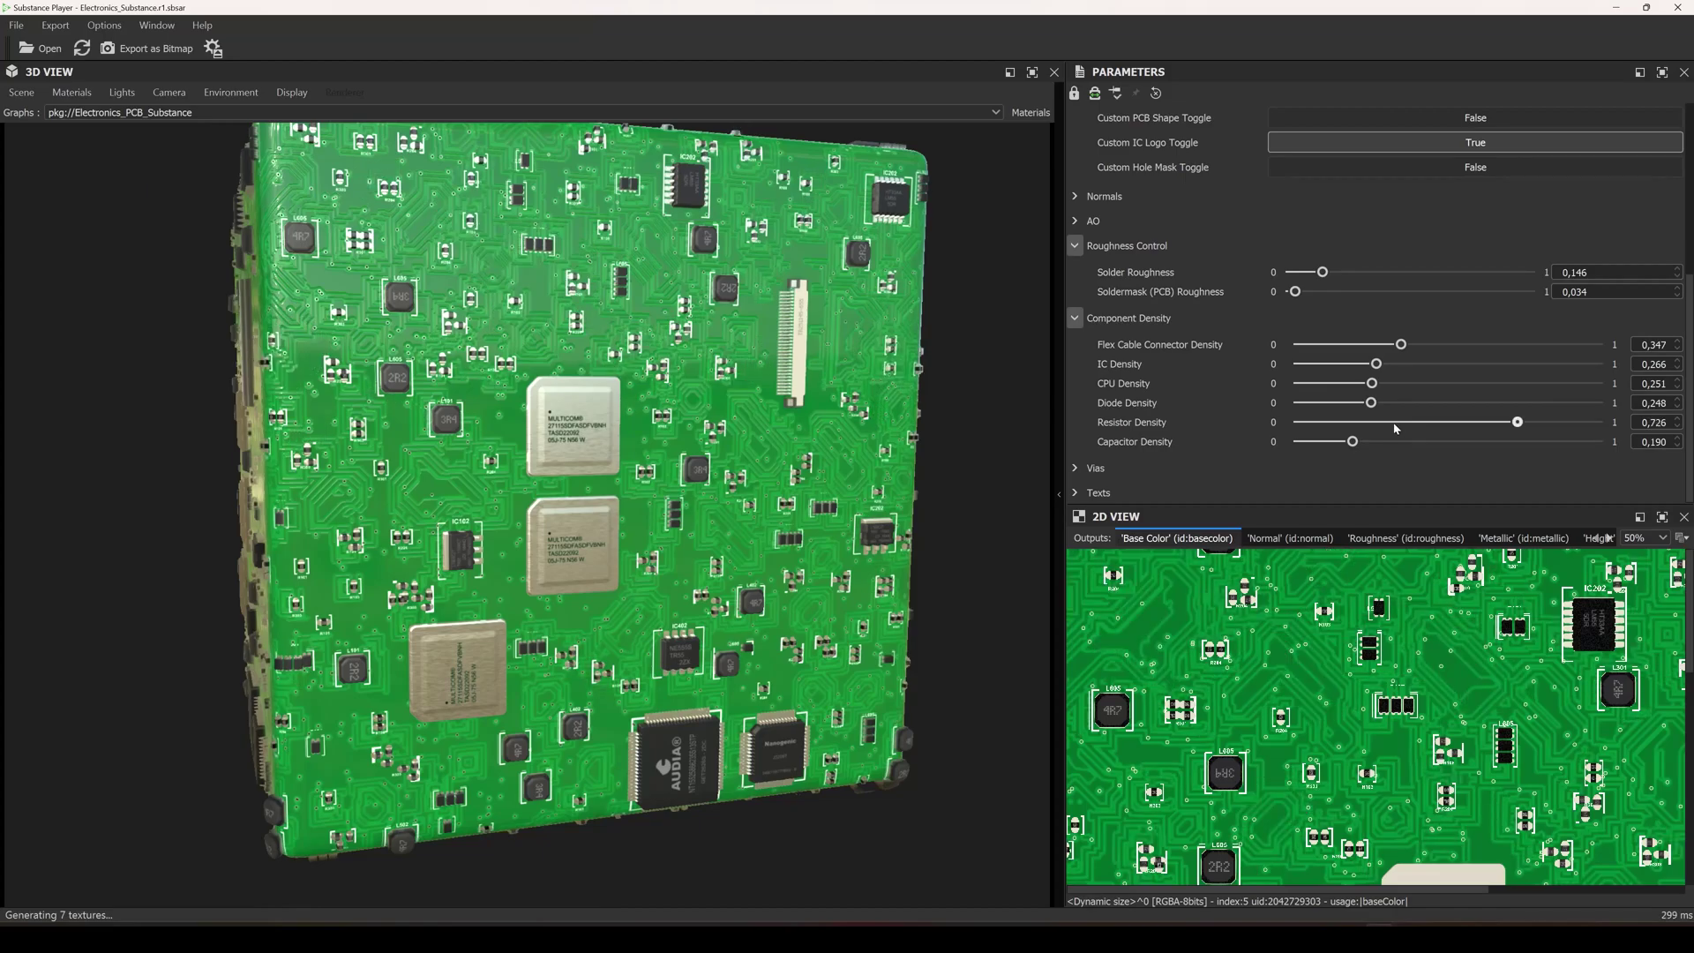
{"action": "left_click", "coordinate": [1402, 422]}
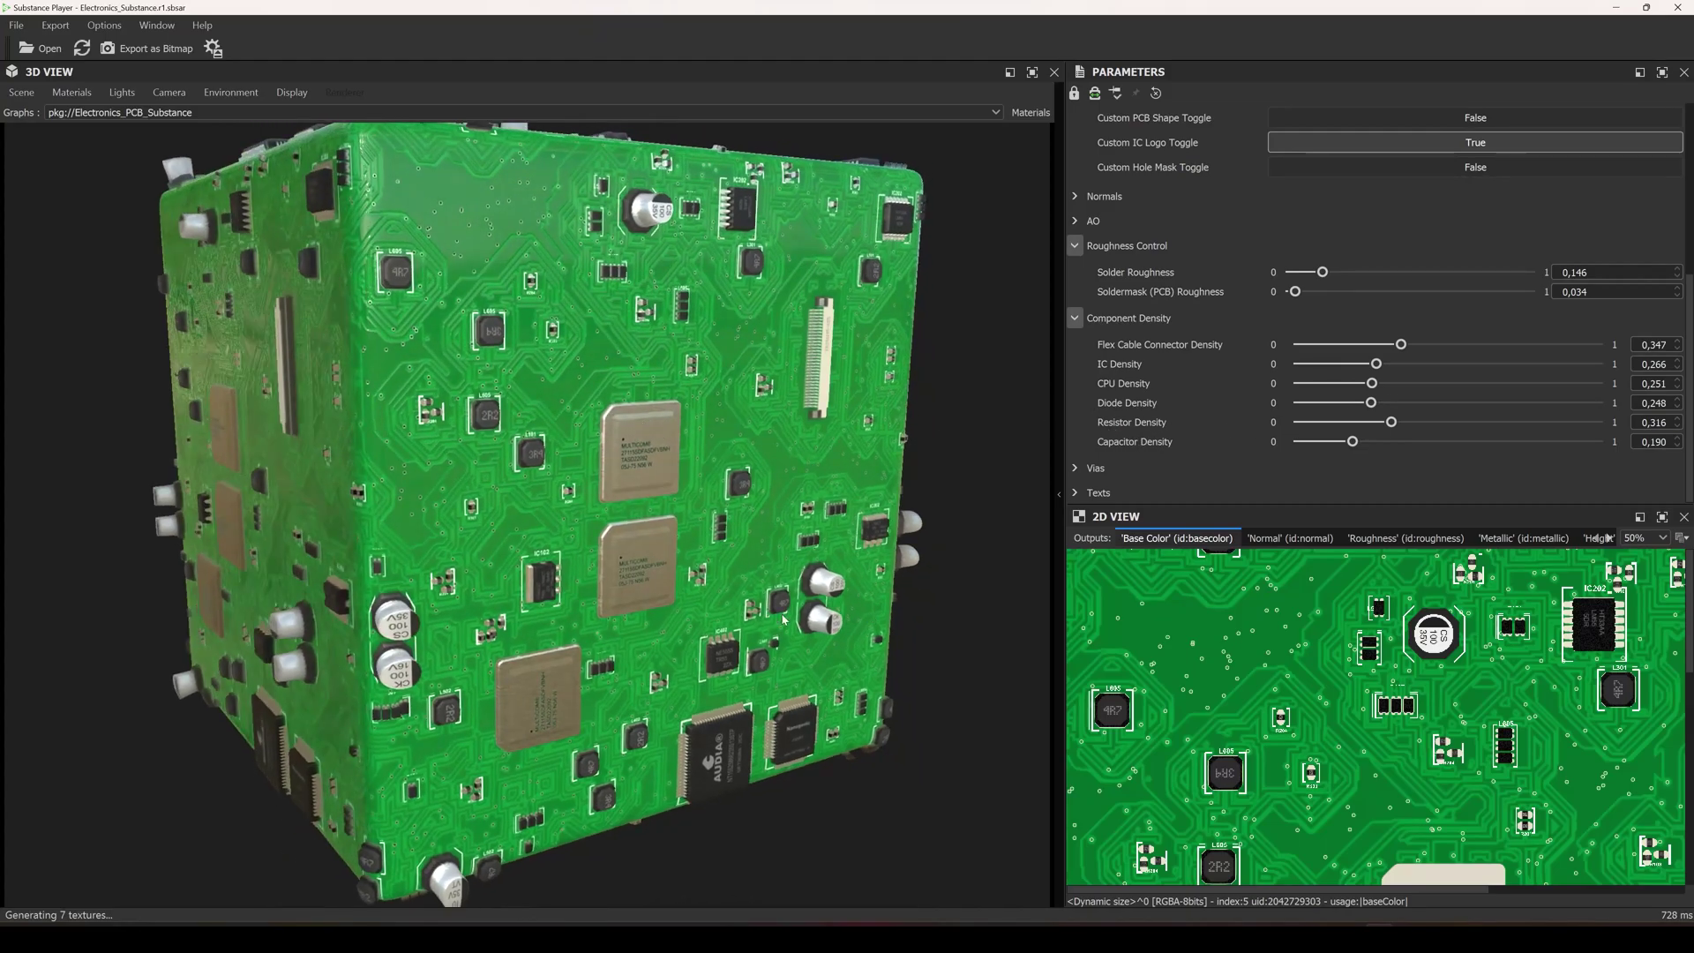
{"action": "left_click_drag", "start_coordinate": [376, 600], "coordinate": [289, 562]}
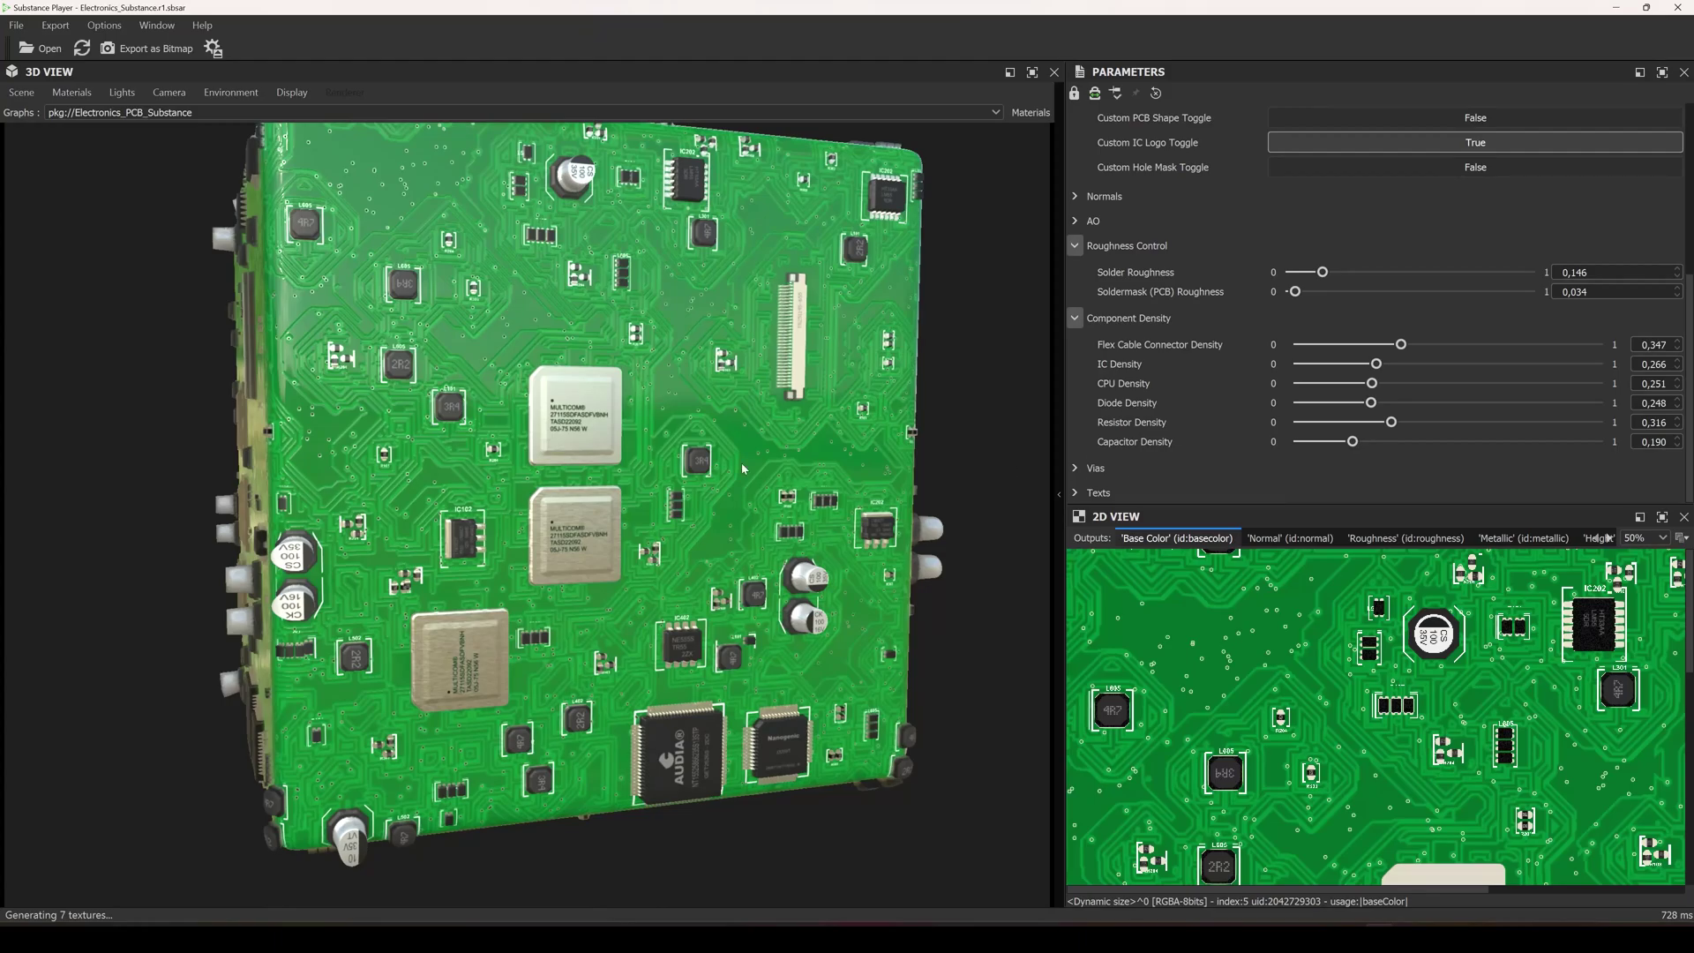
Try the Capacitor Density at 0.448 and 0.684, inspect the board's capacitors, and settle on 0.182
{"action": "left_click", "coordinate": [1431, 442]}
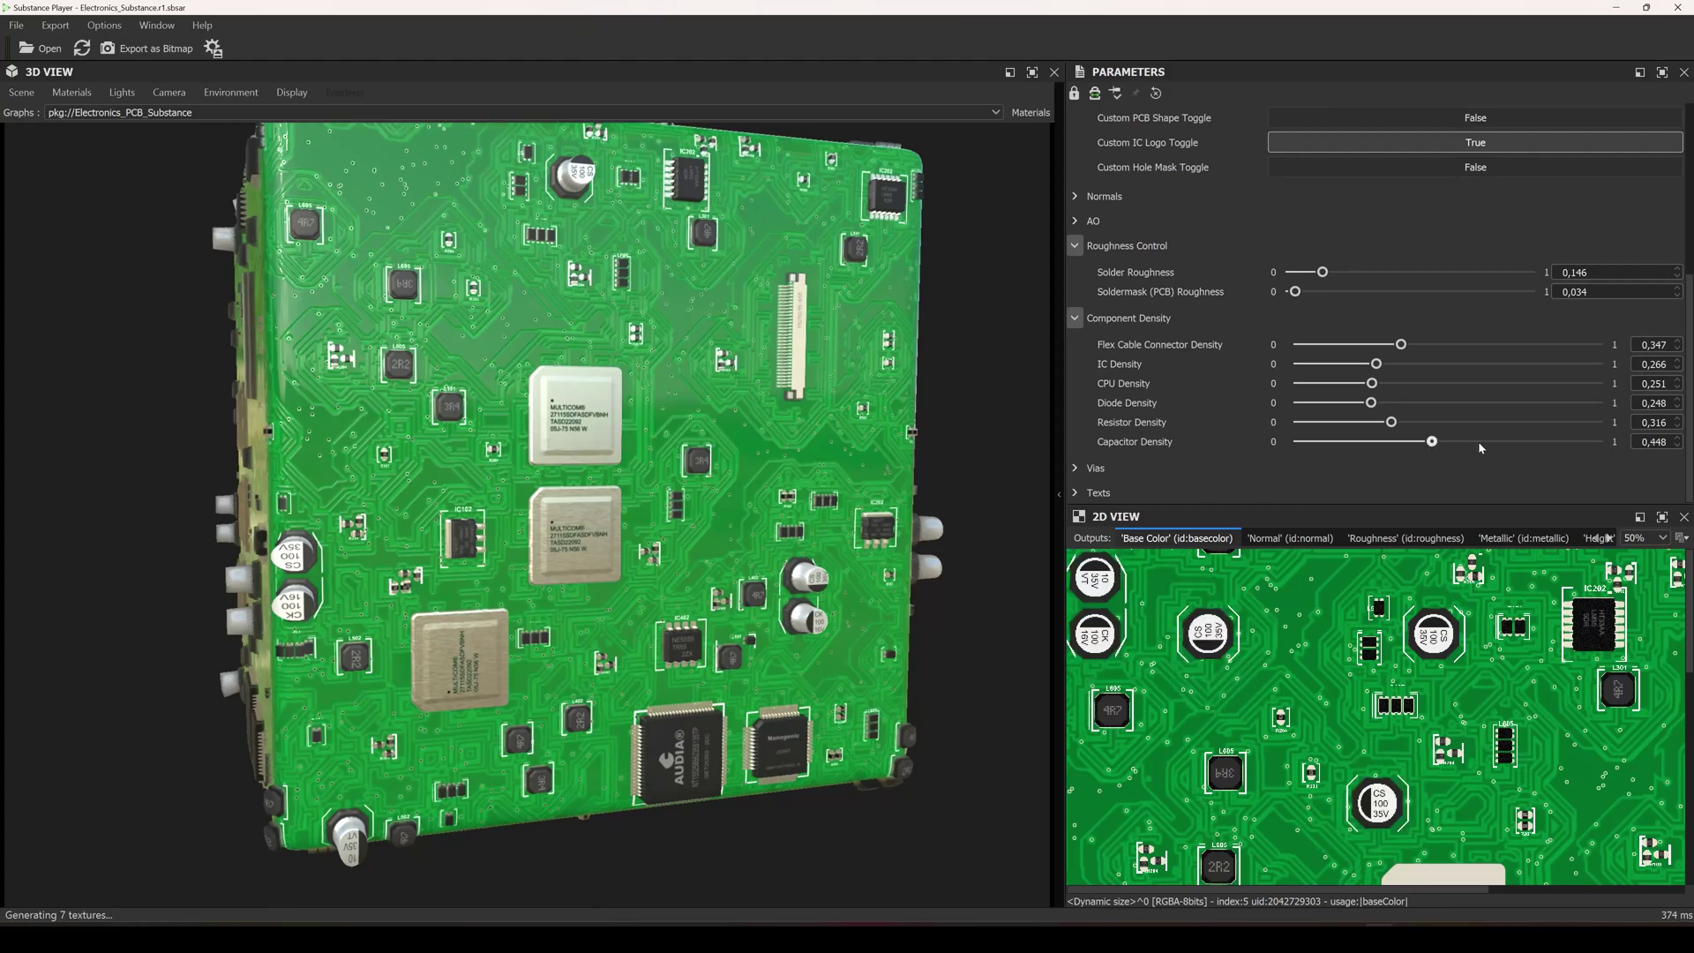
{"action": "left_click", "coordinate": [1505, 441]}
{"action": "left_click_drag", "start_coordinate": [733, 481], "coordinate": [450, 558]}
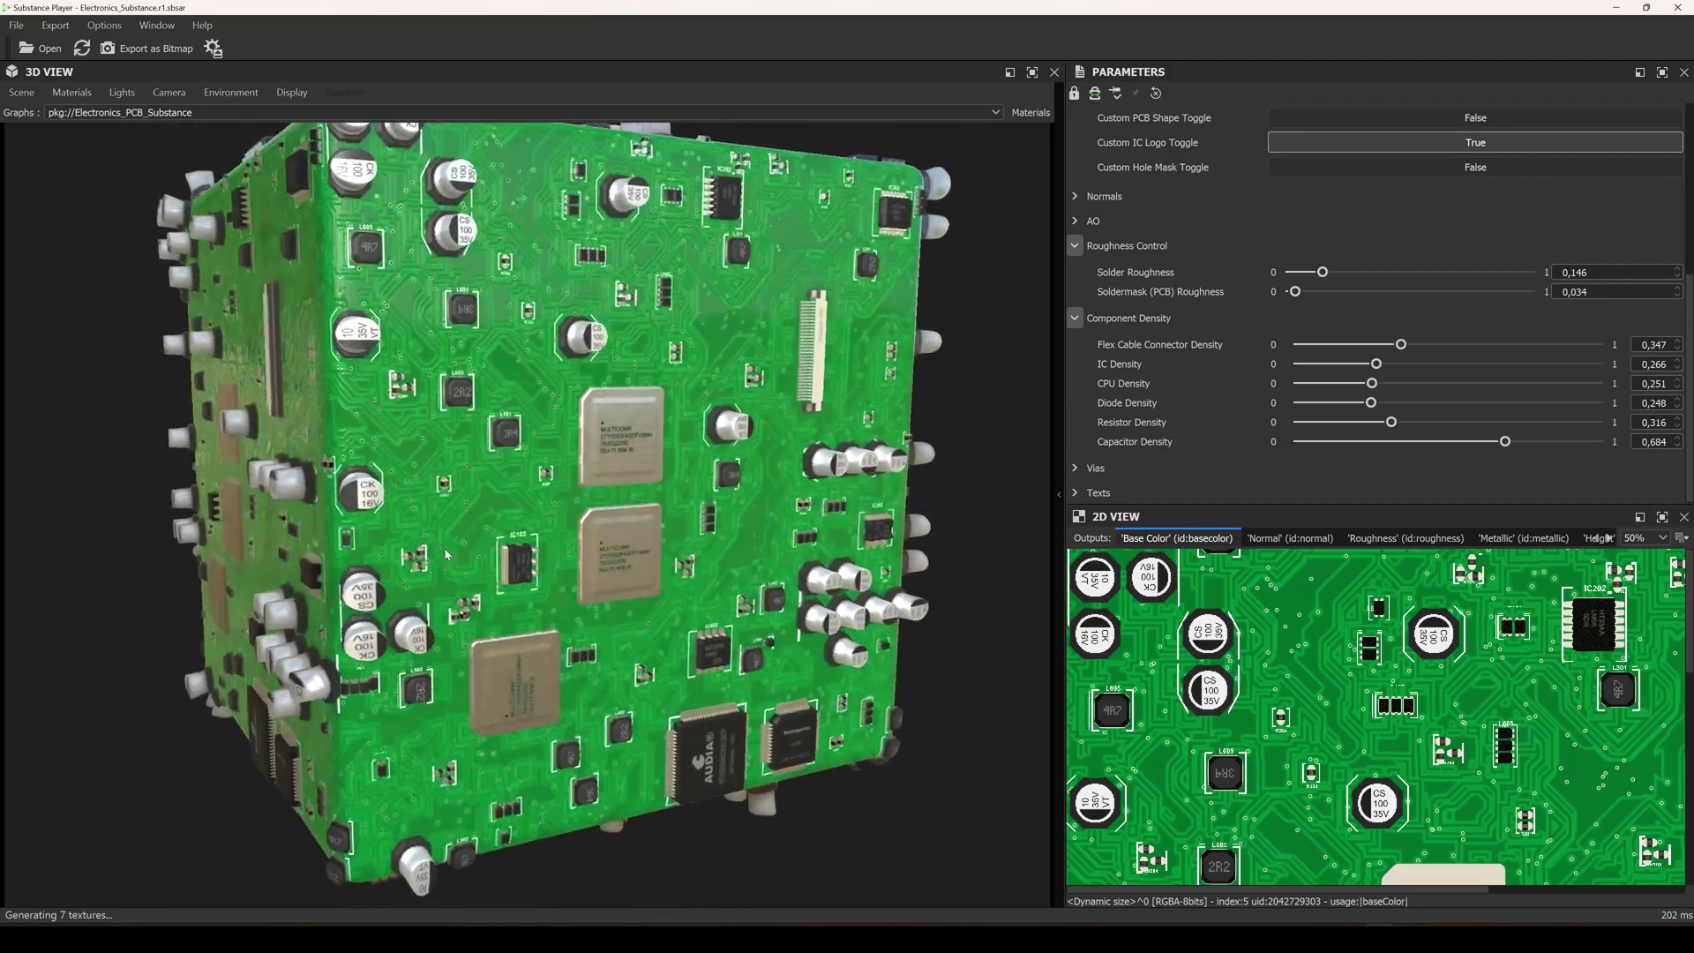
{"action": "left_click", "coordinate": [1352, 443]}
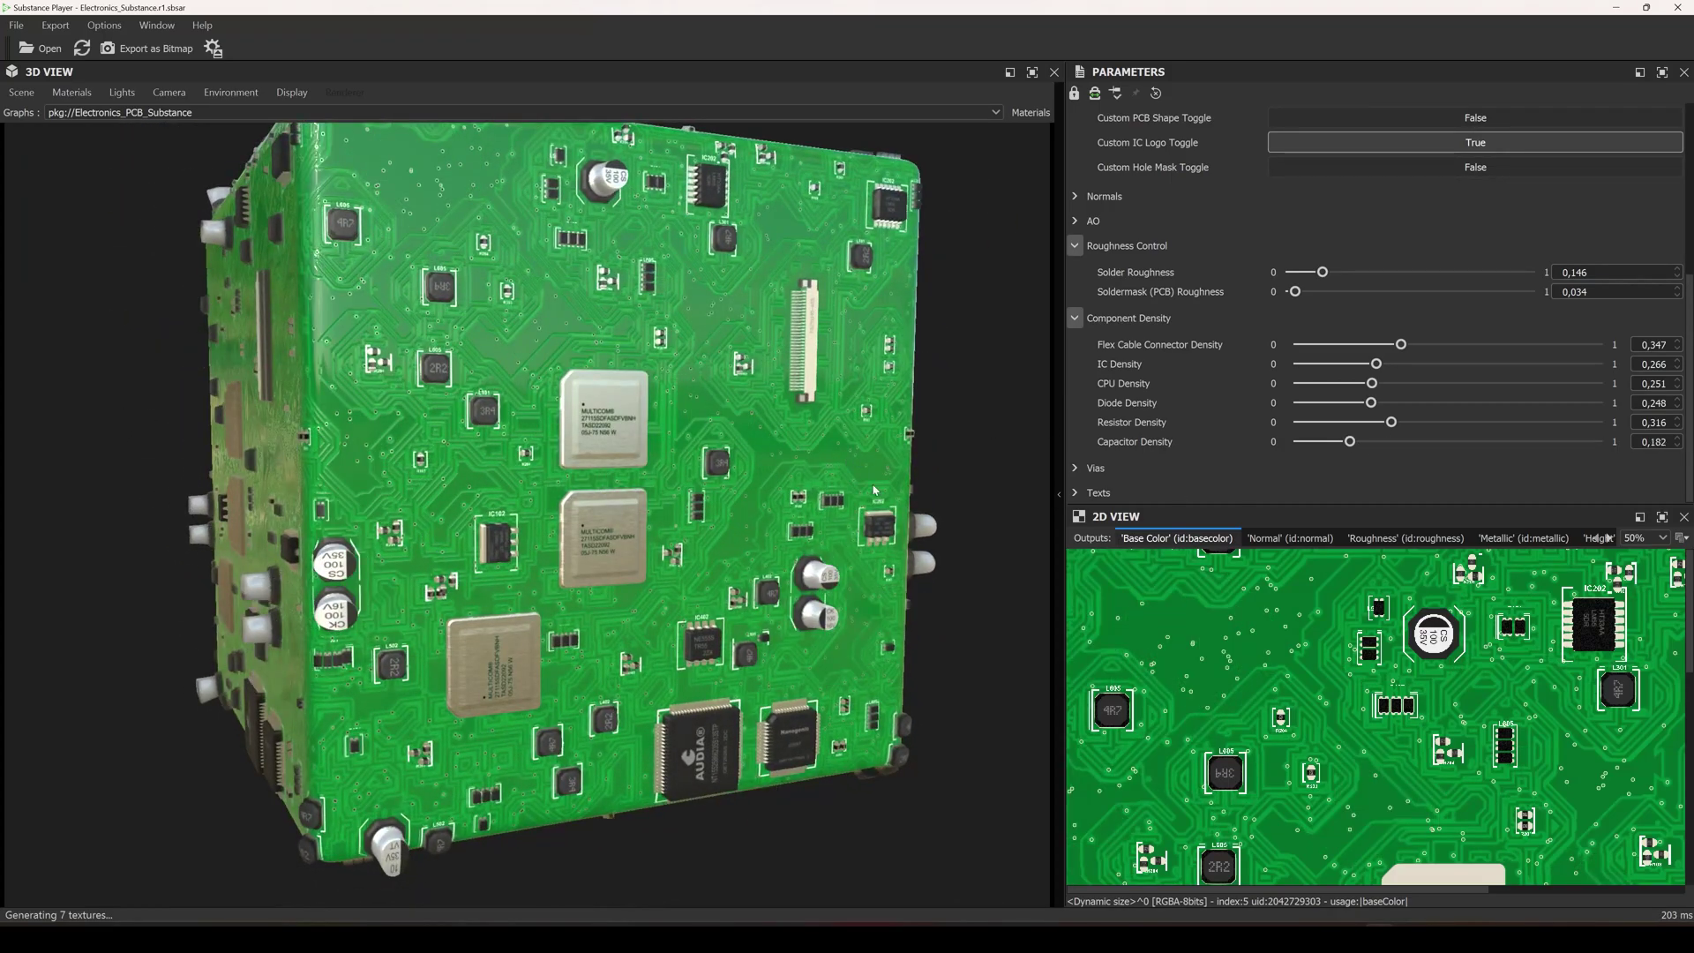
Raise the Resistor Density to 0.606, the Diode Density to 0.436 and the IC Density to 0.430
{"action": "left_click", "coordinate": [1485, 422]}
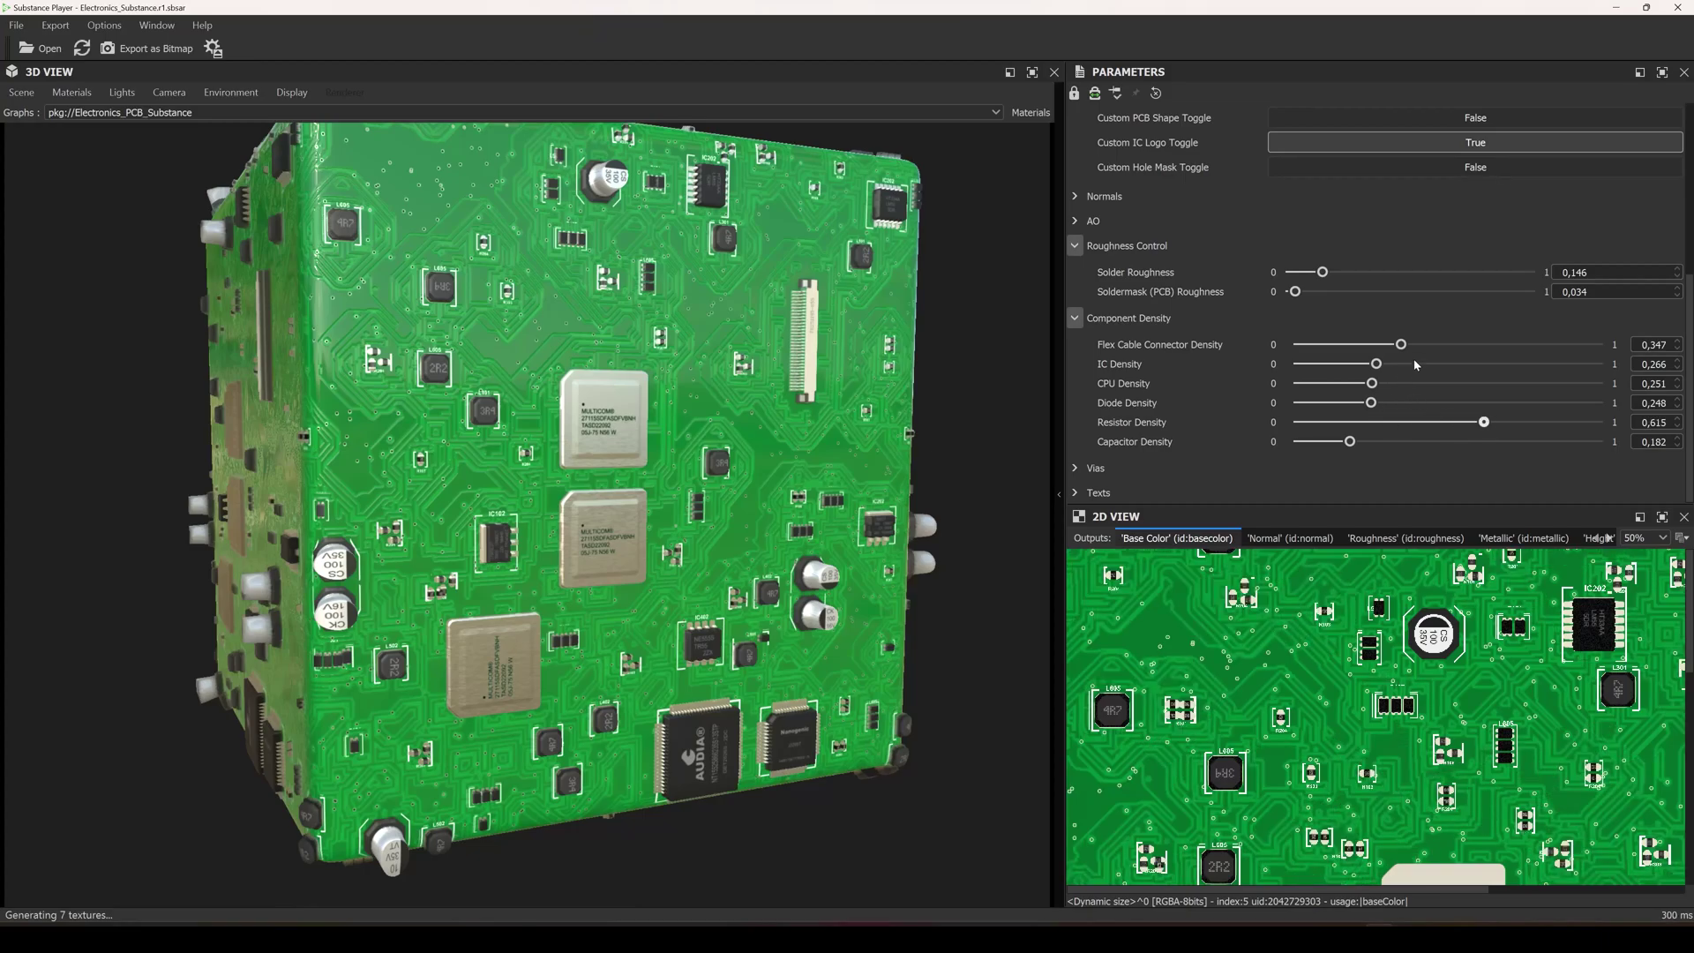
{"action": "left_click", "coordinate": [1429, 402]}
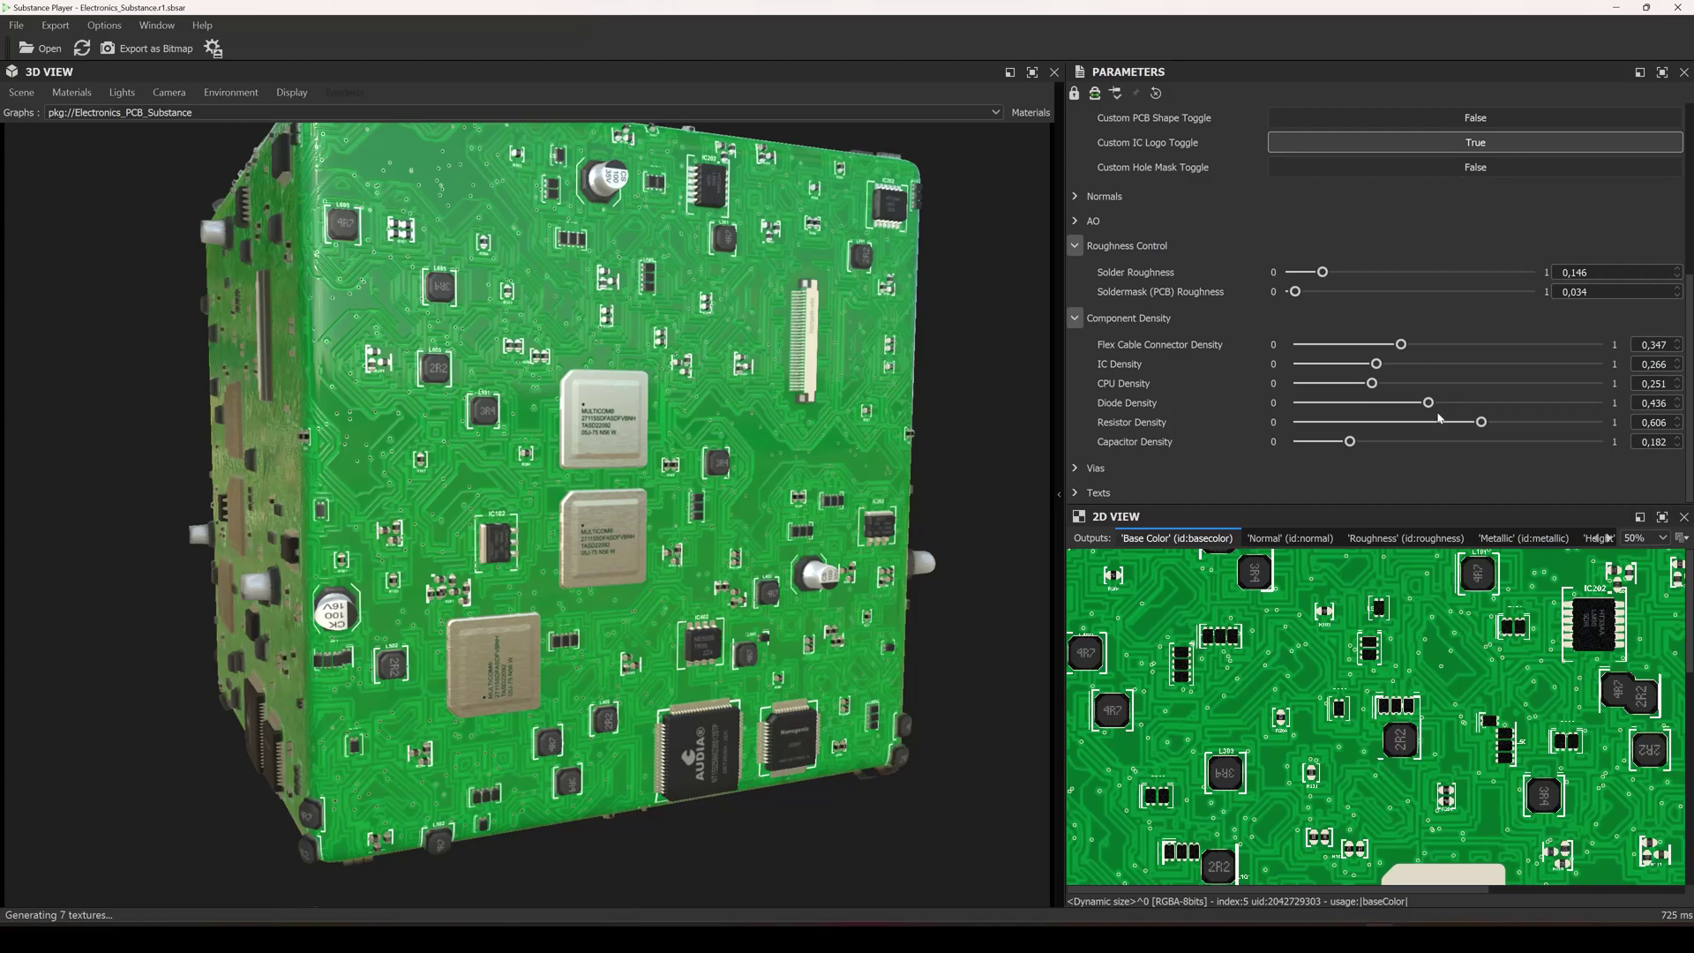
{"action": "left_click", "coordinate": [1427, 364]}
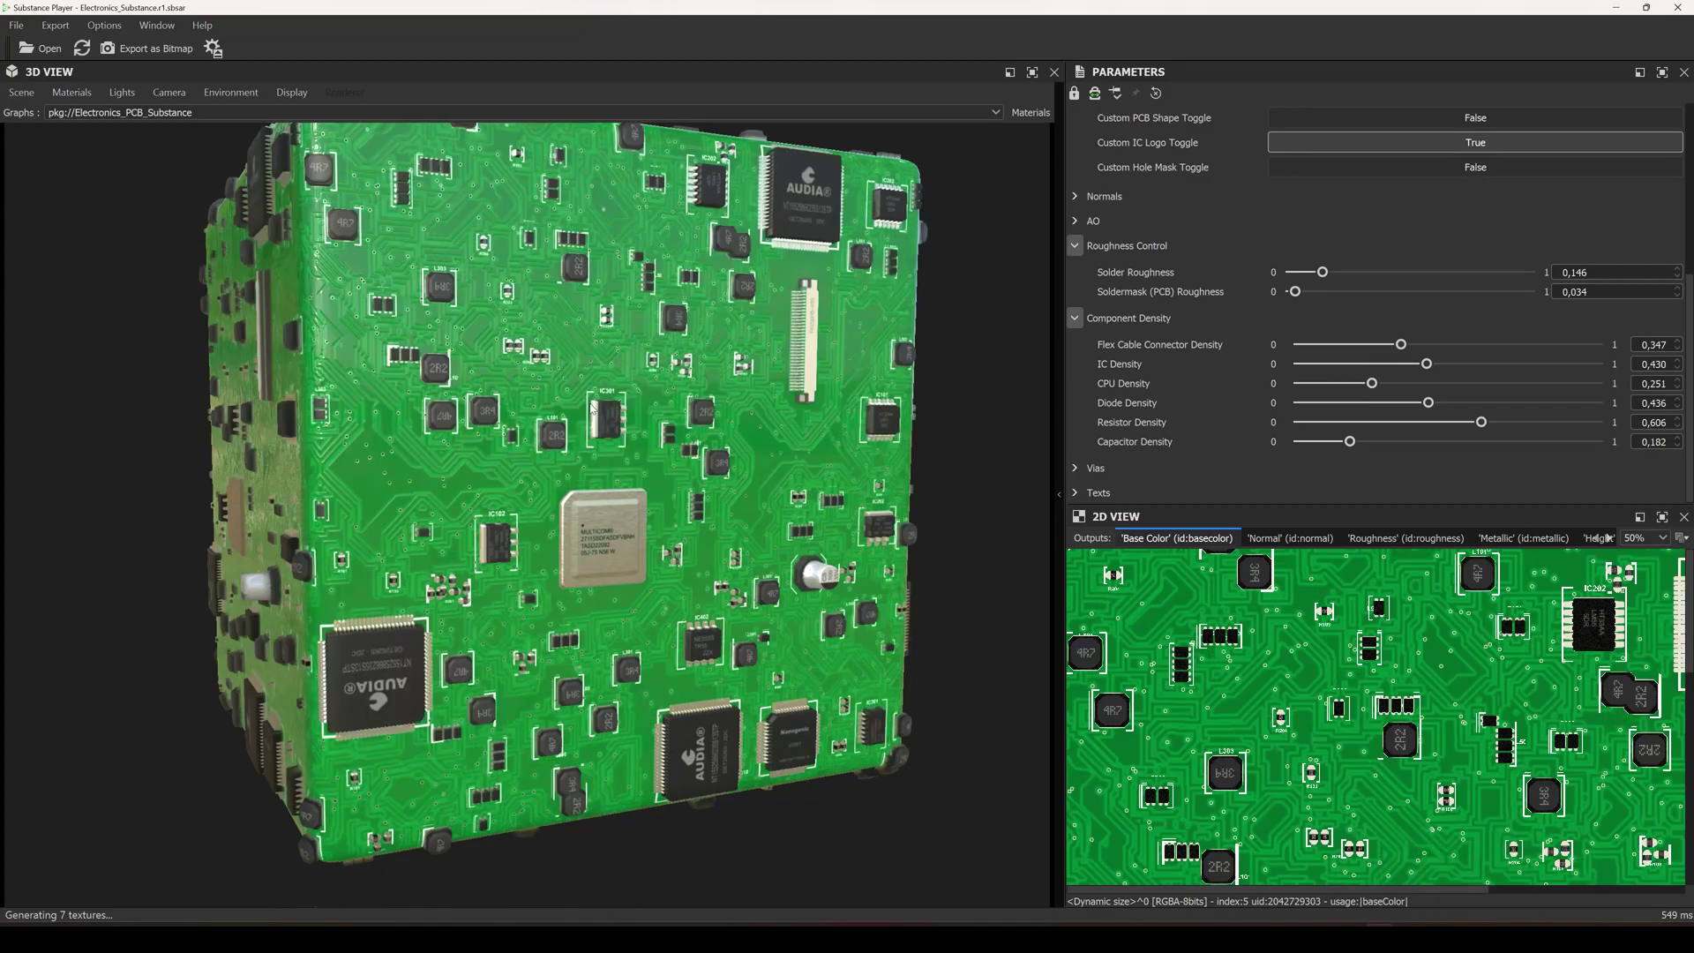
{"action": "left_click_drag", "start_coordinate": [514, 454], "coordinate": [496, 465]}
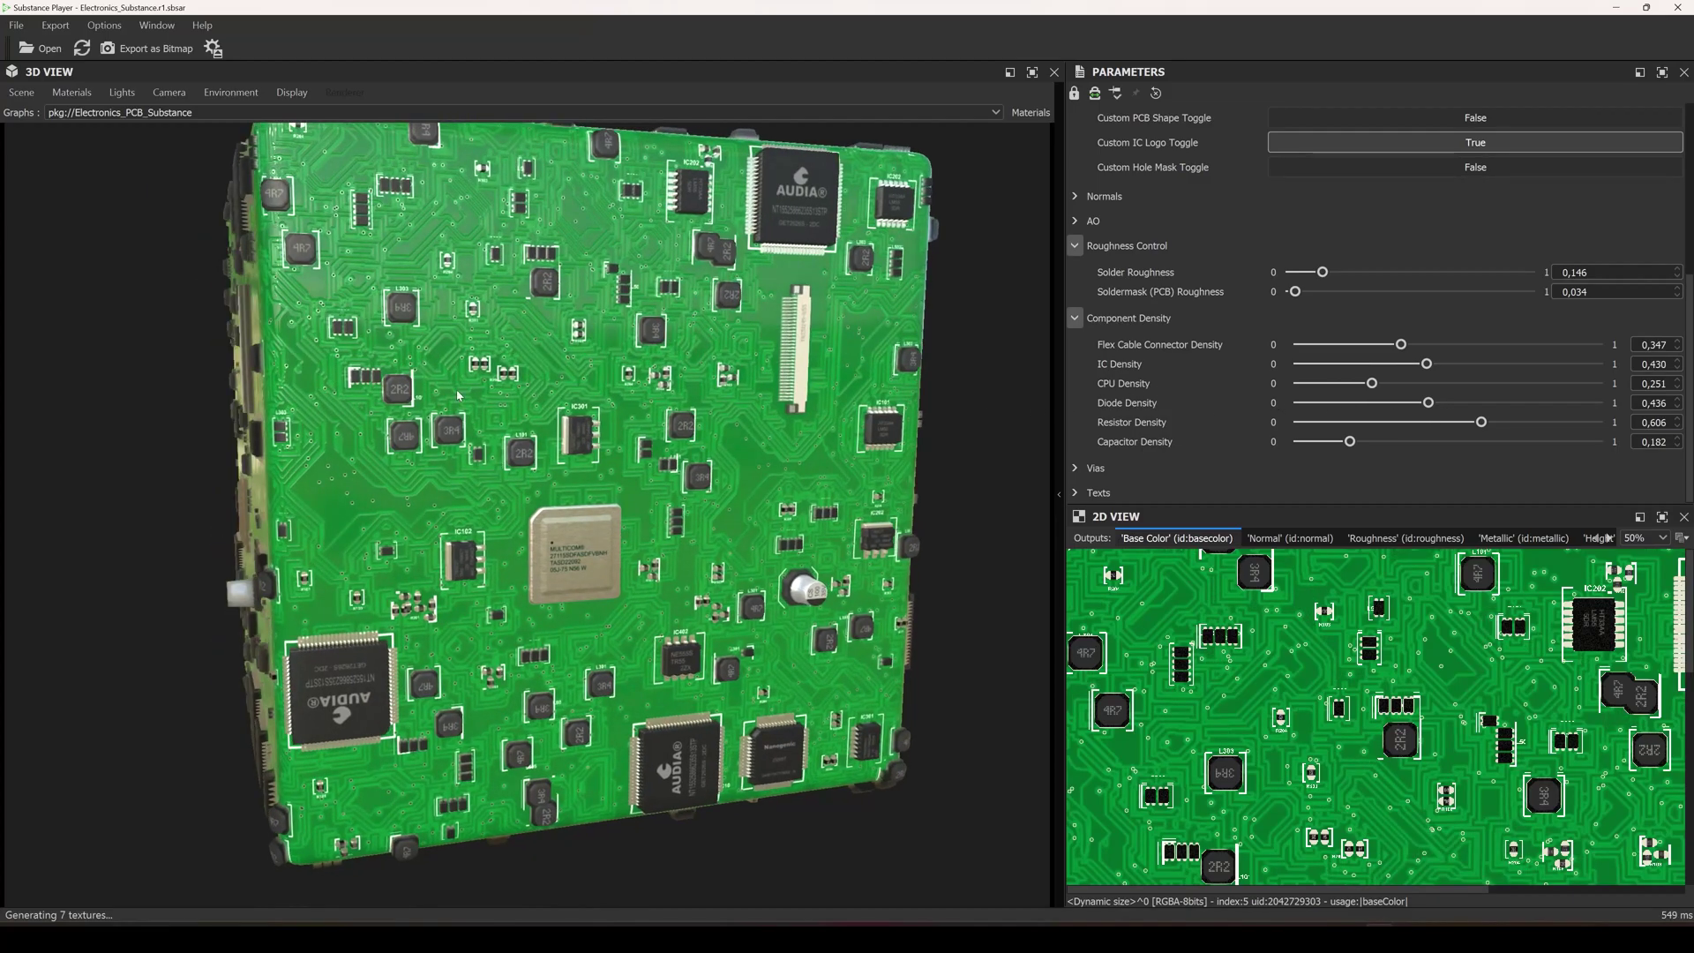
Lower the Diode Density to 0.308 and inspect the component layout on the board from afar and up close
{"action": "left_click", "coordinate": [1394, 403]}
{"action": "left_click_drag", "start_coordinate": [1393, 405], "coordinate": [1387, 404]}
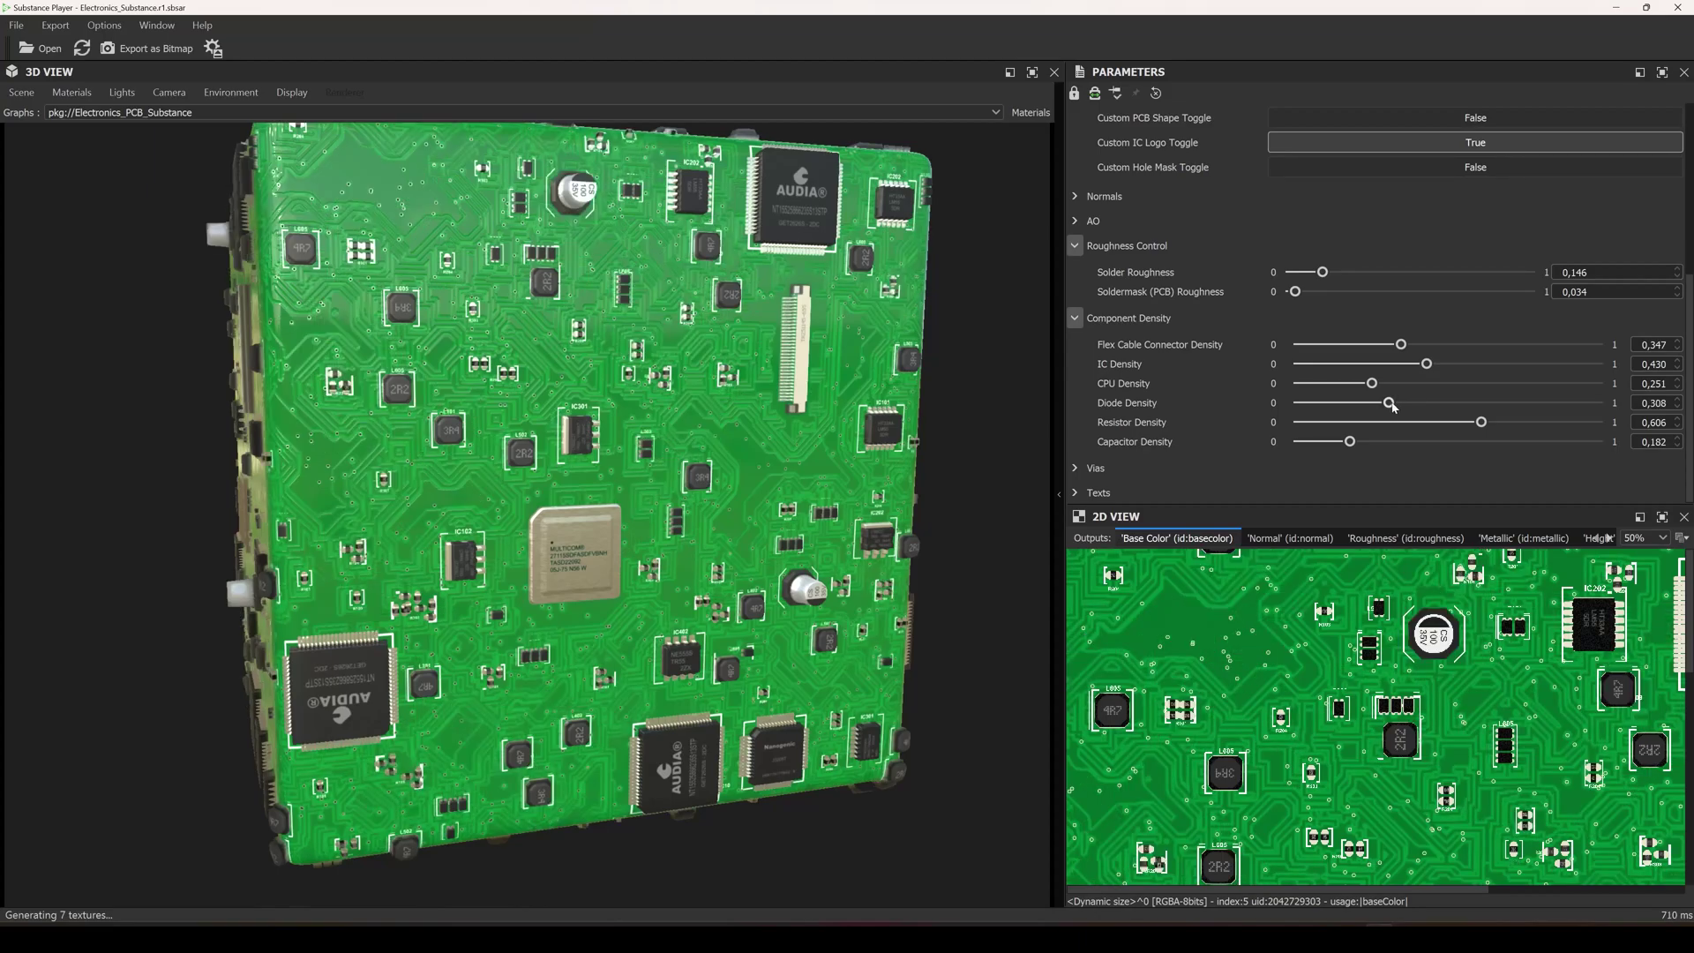
{"action": "mouse_move", "coordinate": [520, 529]}
{"action": "left_mouse_down"}
{"action": "mouse_move", "coordinate": [433, 450]}
{"action": "mouse_move", "coordinate": [514, 530]}
{"action": "left_mouse_up"}
{"action": "scroll", "coordinate": [477, 490], "scroll_direction": "down", "scroll_amount": 2}
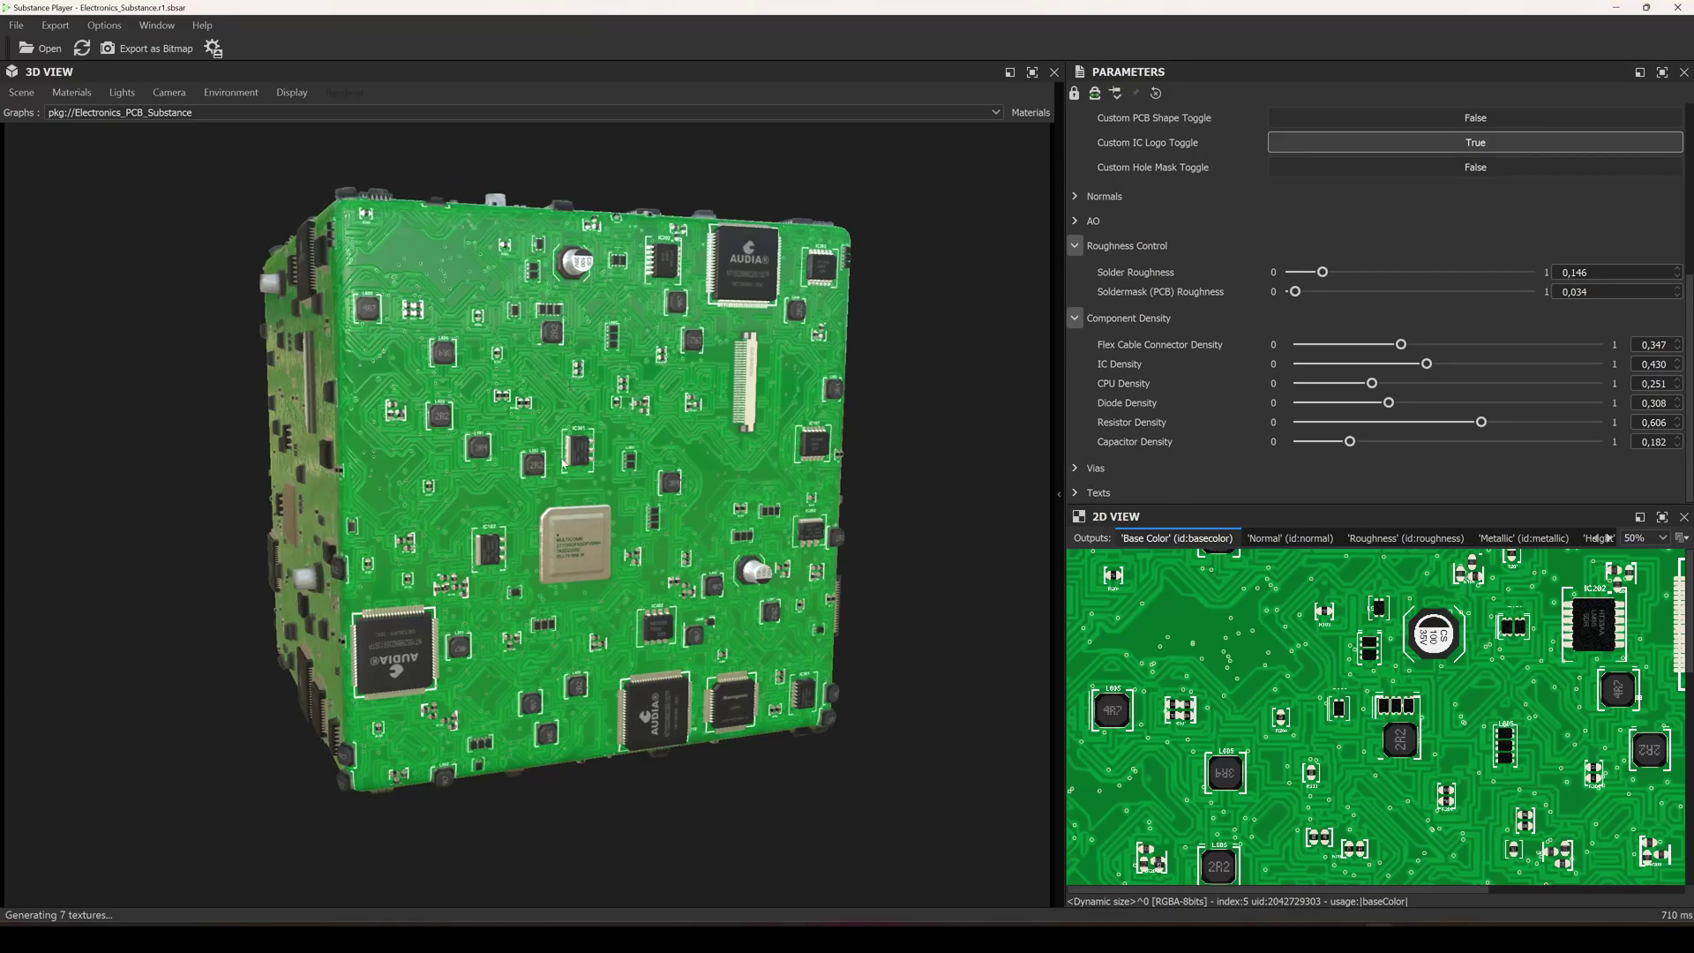
{"action": "scroll", "coordinate": [544, 517], "scroll_direction": "up", "scroll_amount": 4}
{"action": "left_click_drag", "start_coordinate": [544, 520], "coordinate": [618, 438]}
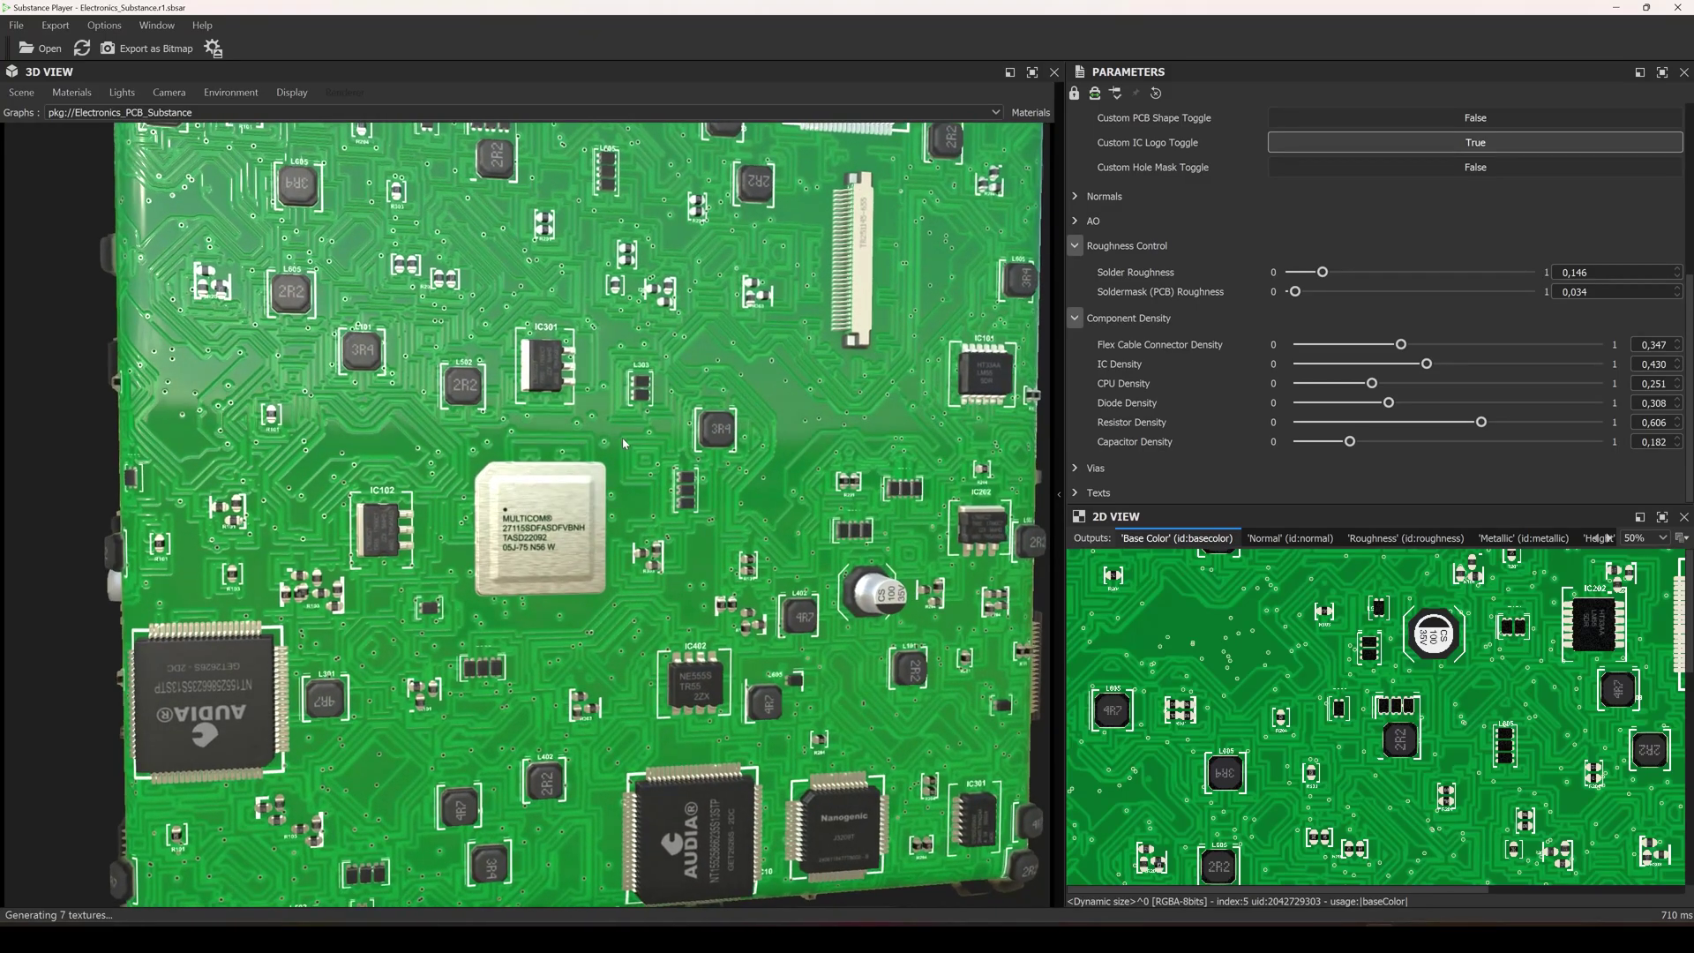
Reveal the Vias parameters and examine the vias on the board around the CPU at several distances
{"action": "left_click", "coordinate": [1090, 469]}
{"action": "scroll", "coordinate": [1152, 432], "scroll_direction": "down", "scroll_amount": 1}
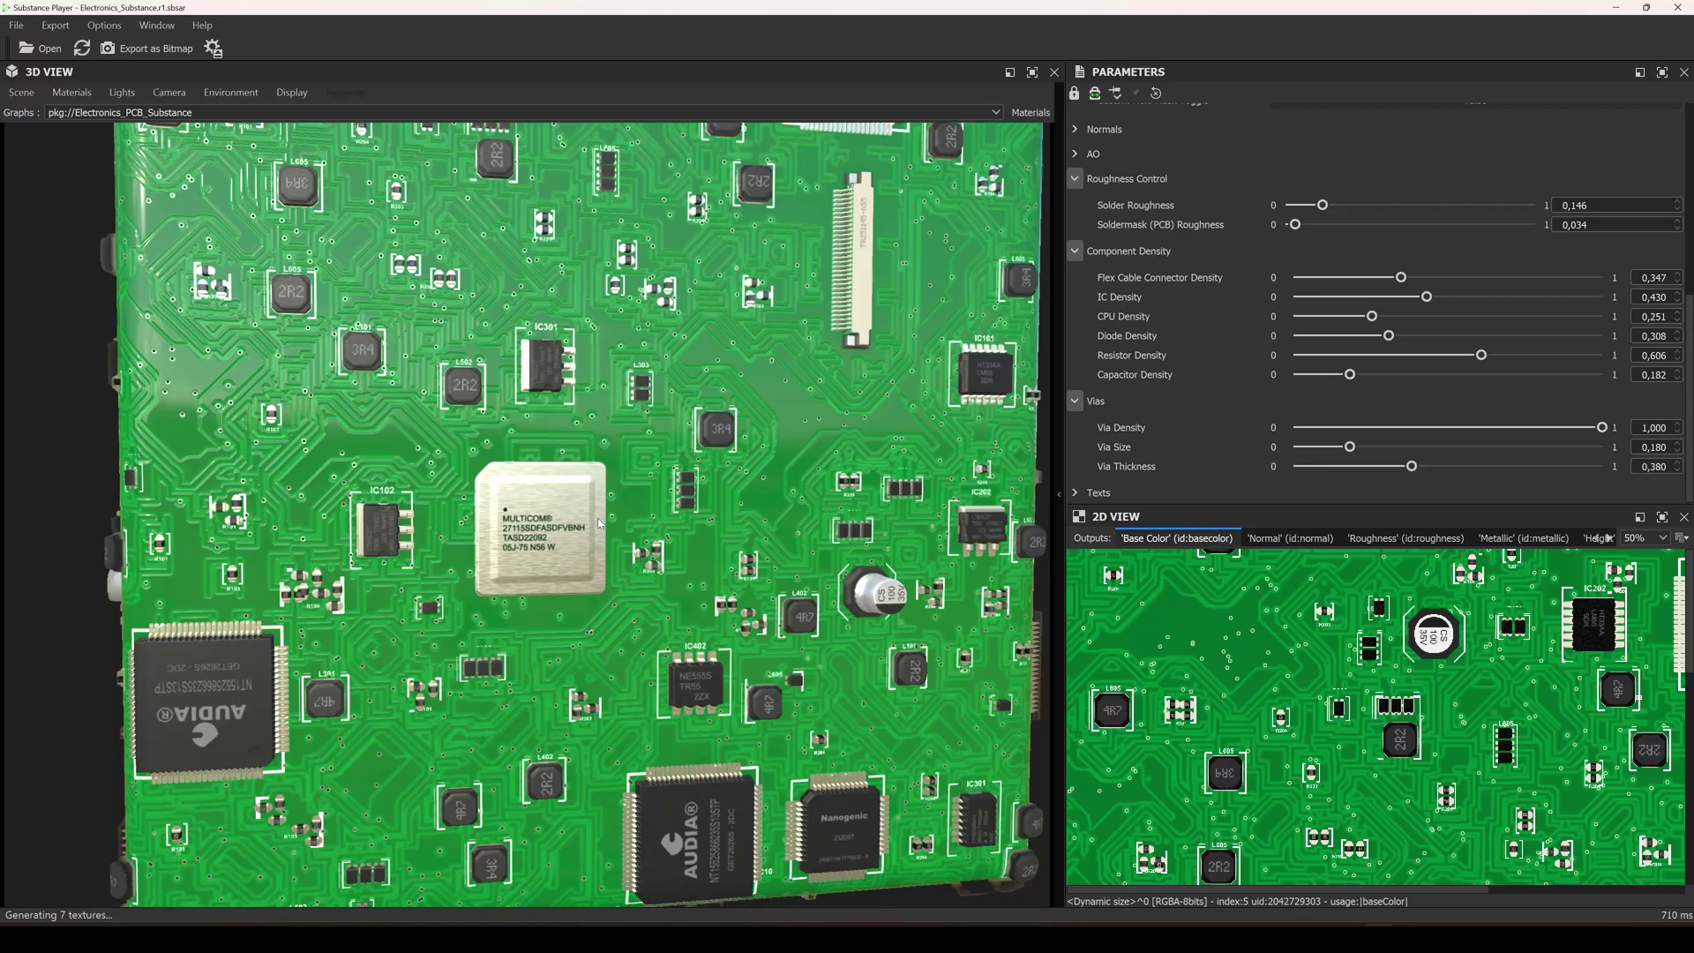
{"action": "scroll", "coordinate": [790, 427], "scroll_direction": "up", "scroll_amount": 6}
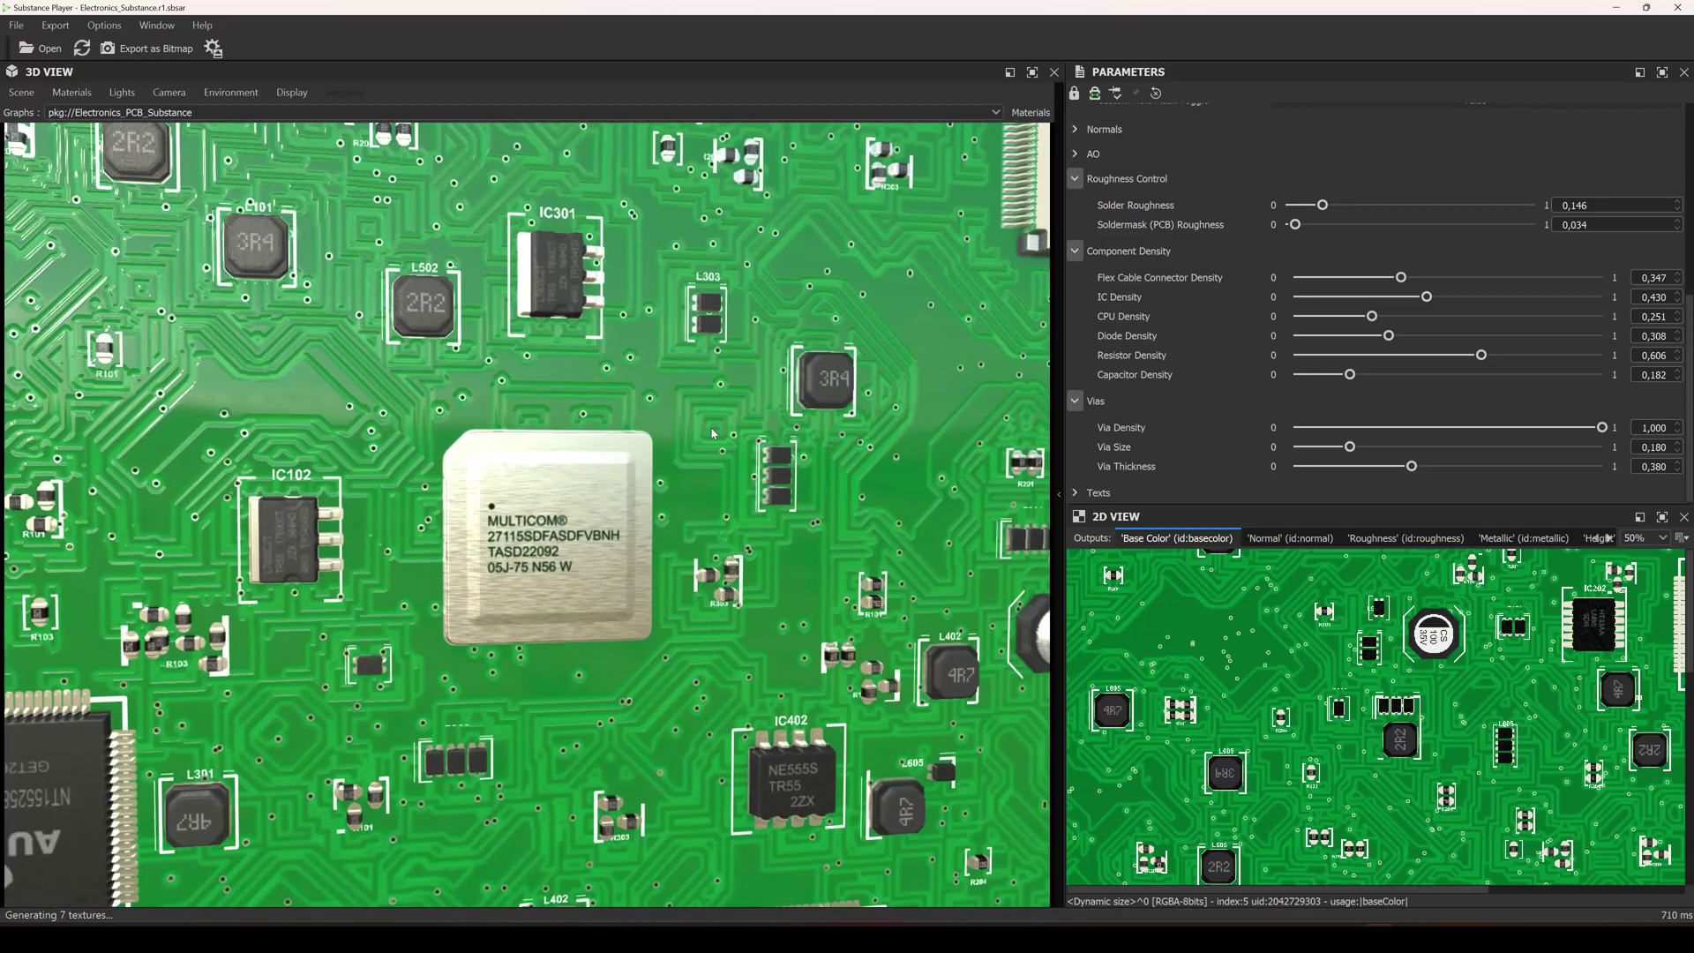
{"action": "scroll", "coordinate": [689, 436], "scroll_direction": "down", "scroll_amount": 5}
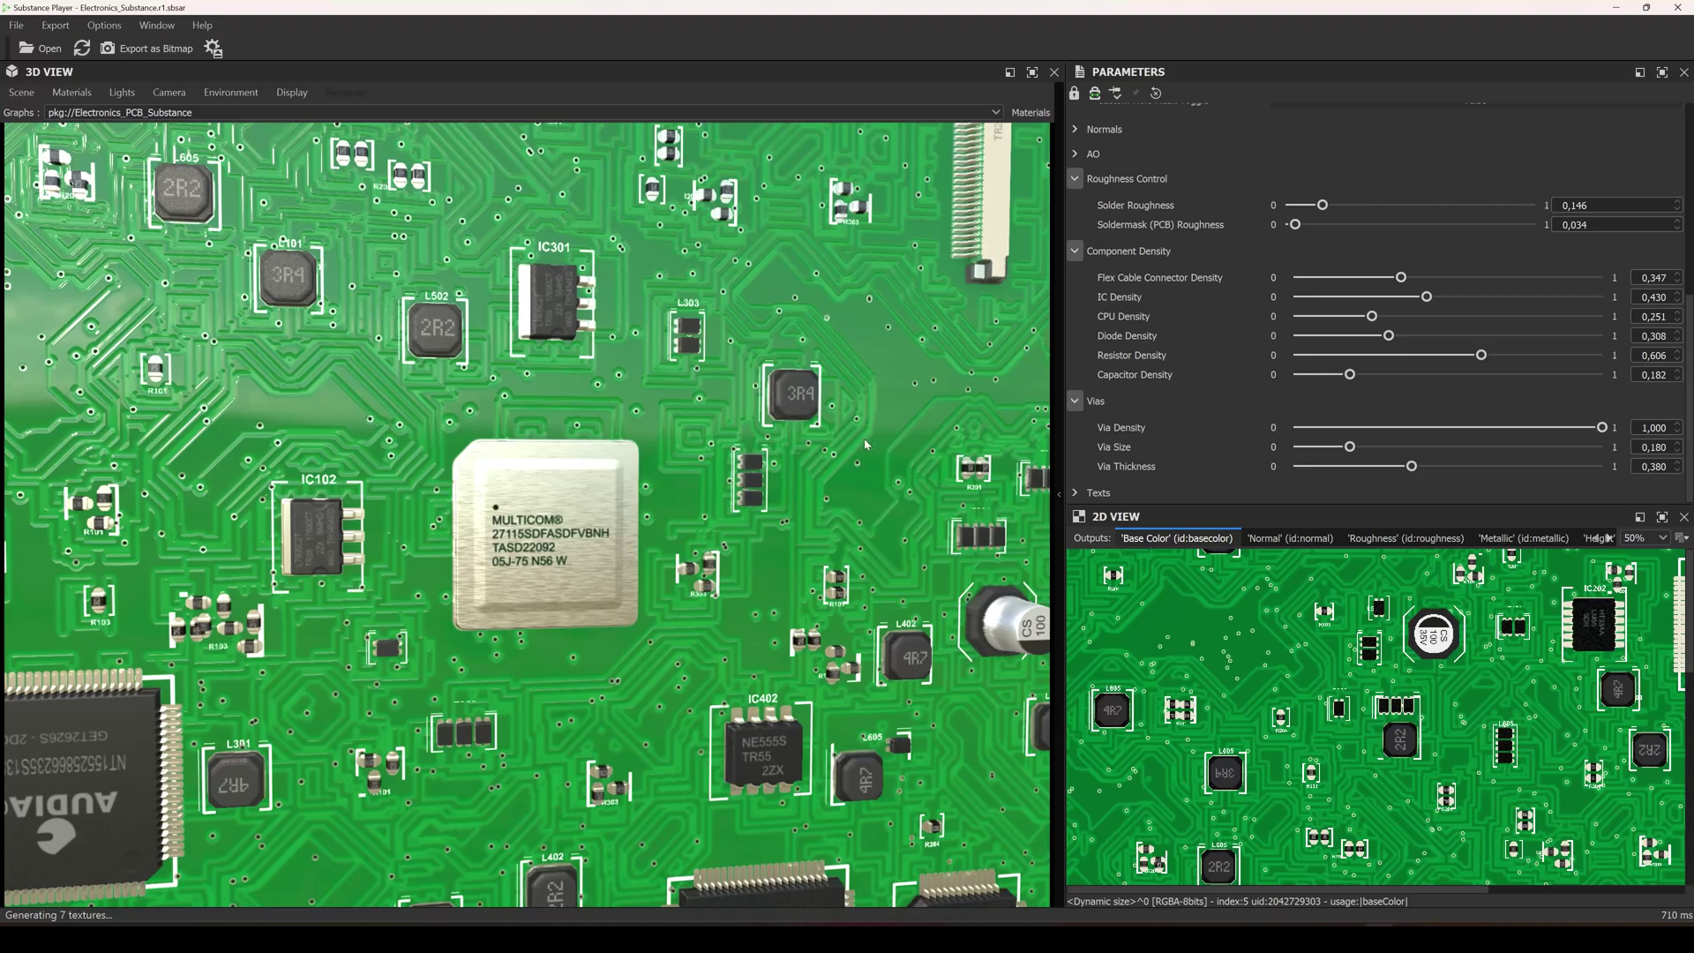
{"action": "scroll", "coordinate": [843, 441], "scroll_direction": "down", "scroll_amount": 3}
{"action": "scroll", "coordinate": [892, 434], "scroll_direction": "up", "scroll_amount": 2}
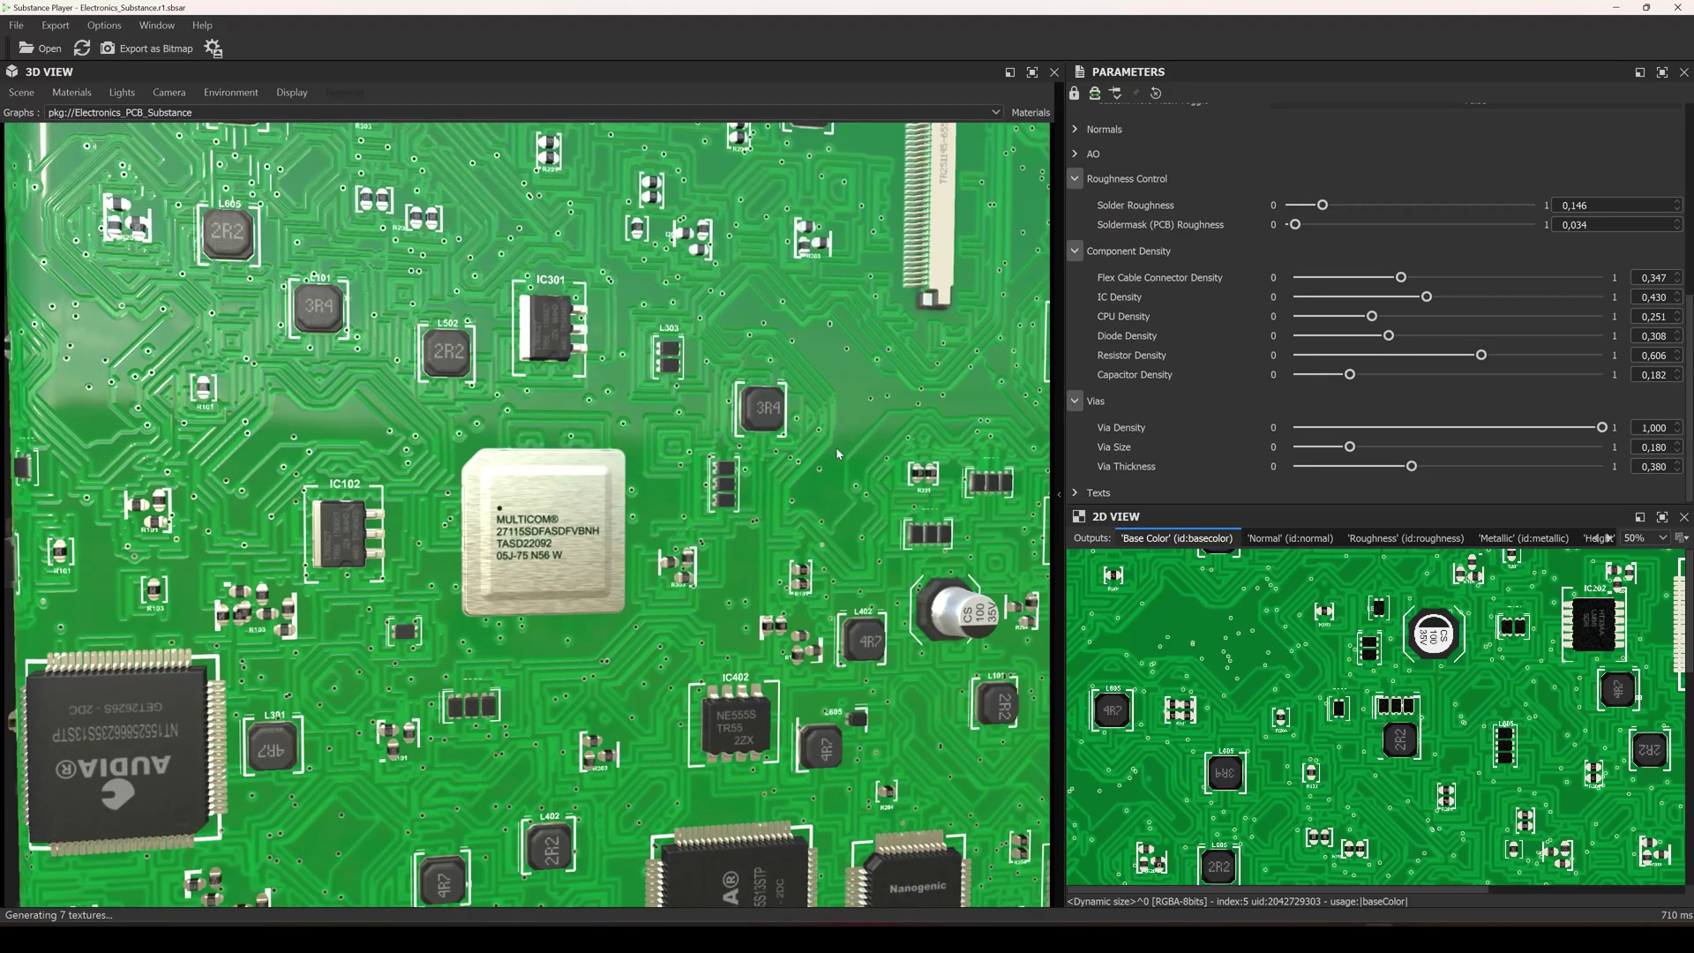
{"action": "scroll", "coordinate": [838, 452], "scroll_direction": "down", "scroll_amount": 4}
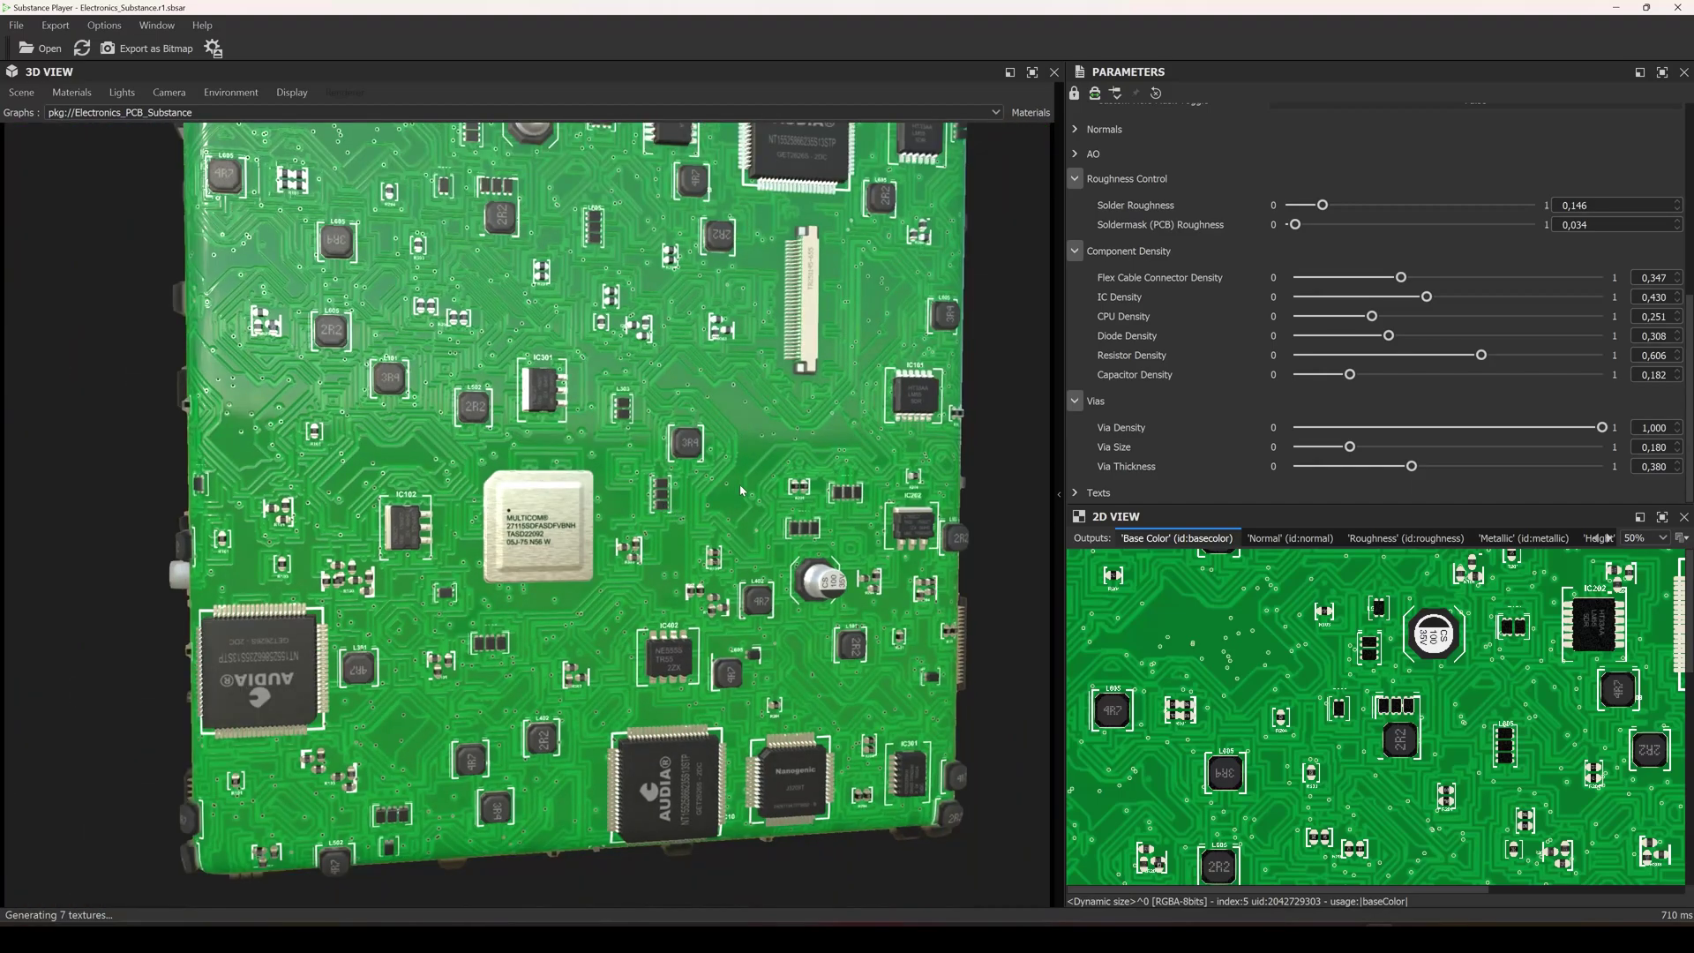
{"action": "scroll", "coordinate": [705, 463], "scroll_direction": "up", "scroll_amount": 4}
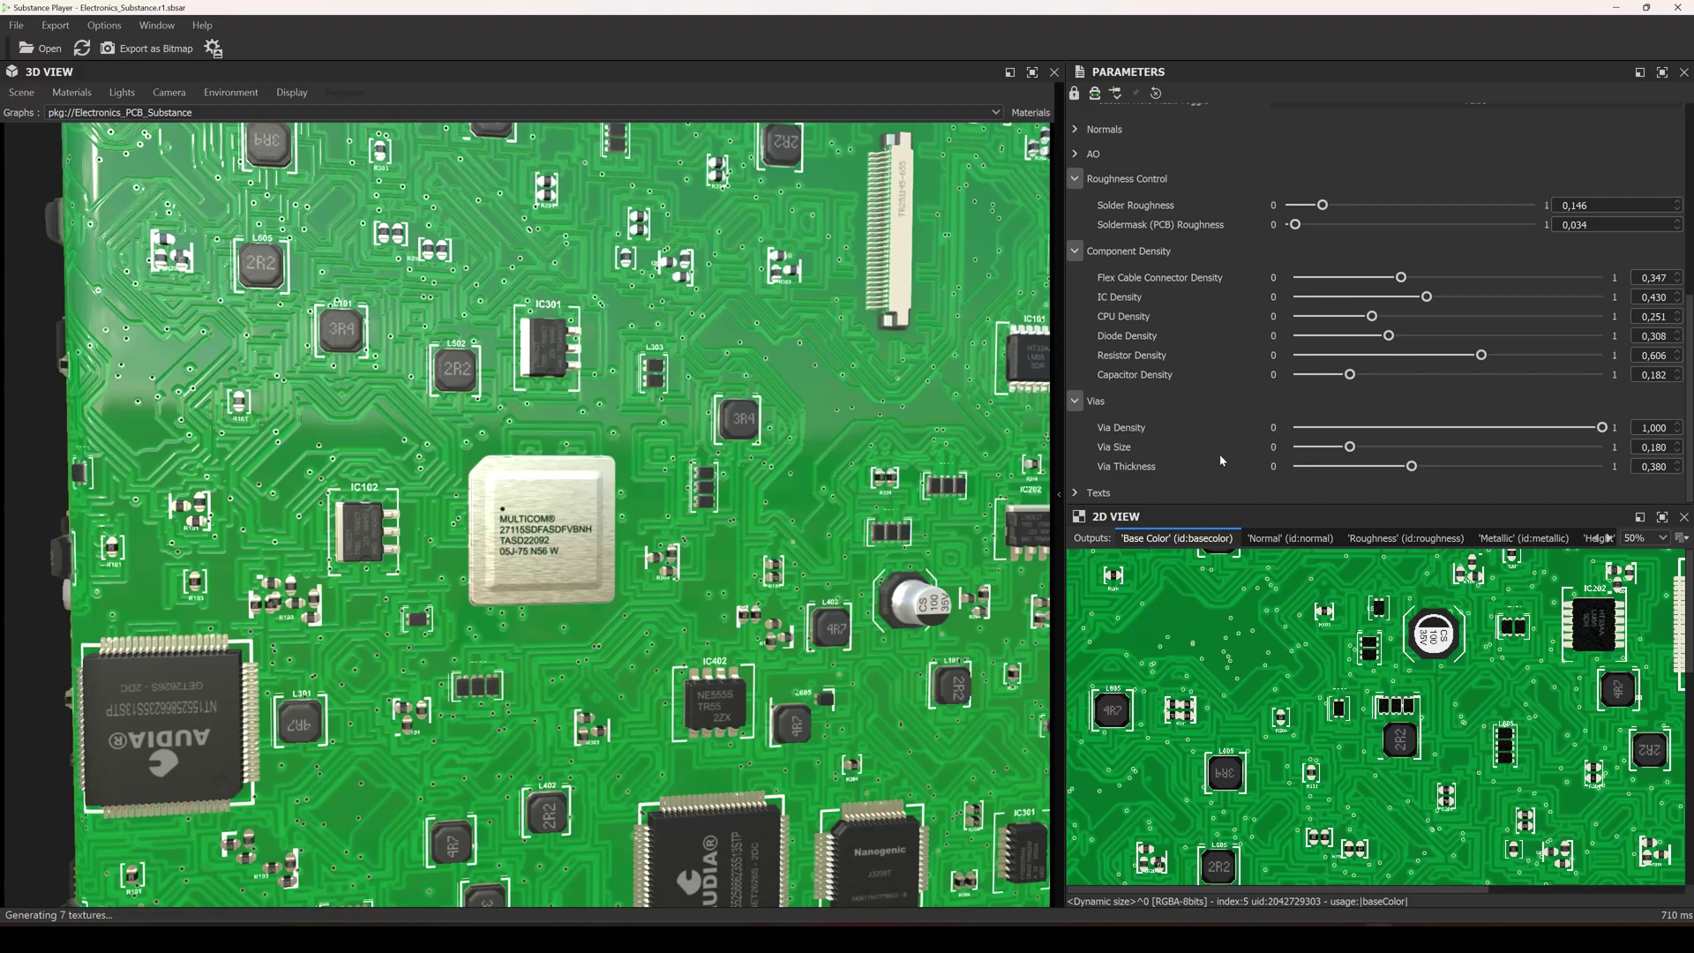
Try a Via Density of 0.698 with a Via Size of 0.311 and a Via Thickness of 0.400, inspecting the vias closely
{"action": "left_click", "coordinate": [1460, 428]}
{"action": "left_click_drag", "start_coordinate": [1438, 428], "coordinate": [1408, 428]}
{"action": "left_click", "coordinate": [1500, 406]}
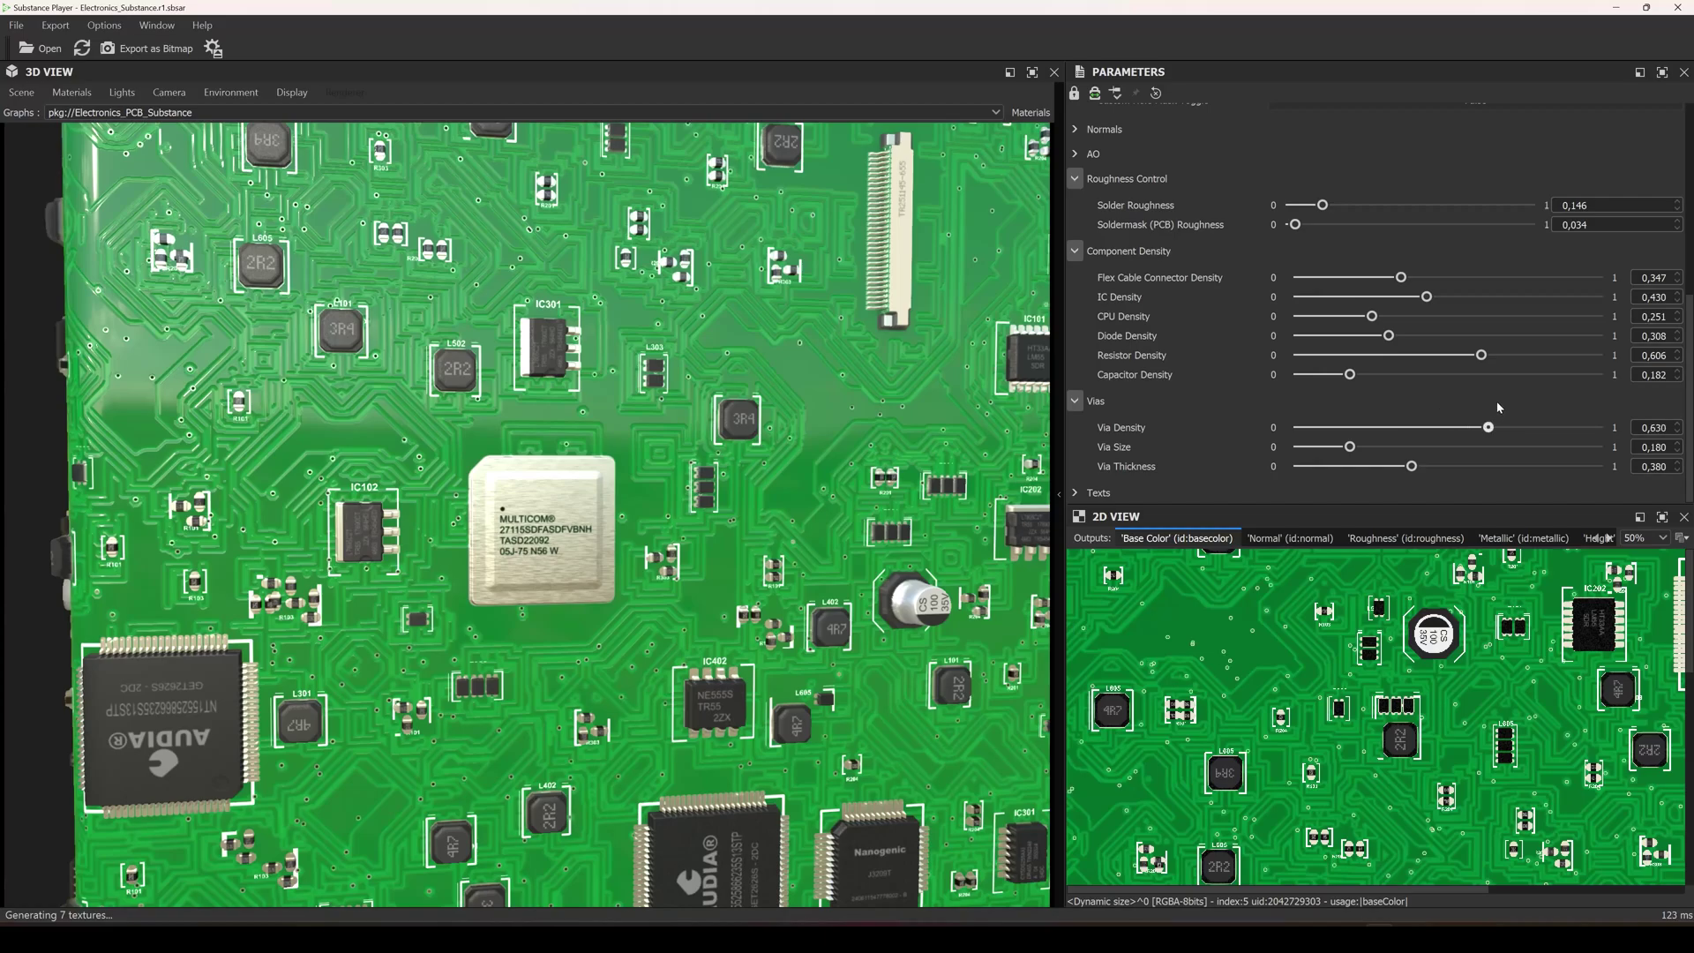
{"action": "left_click", "coordinate": [1506, 404]}
{"action": "left_click", "coordinate": [1349, 446]}
{"action": "left_click_drag", "start_coordinate": [1376, 441], "coordinate": [1426, 468]}
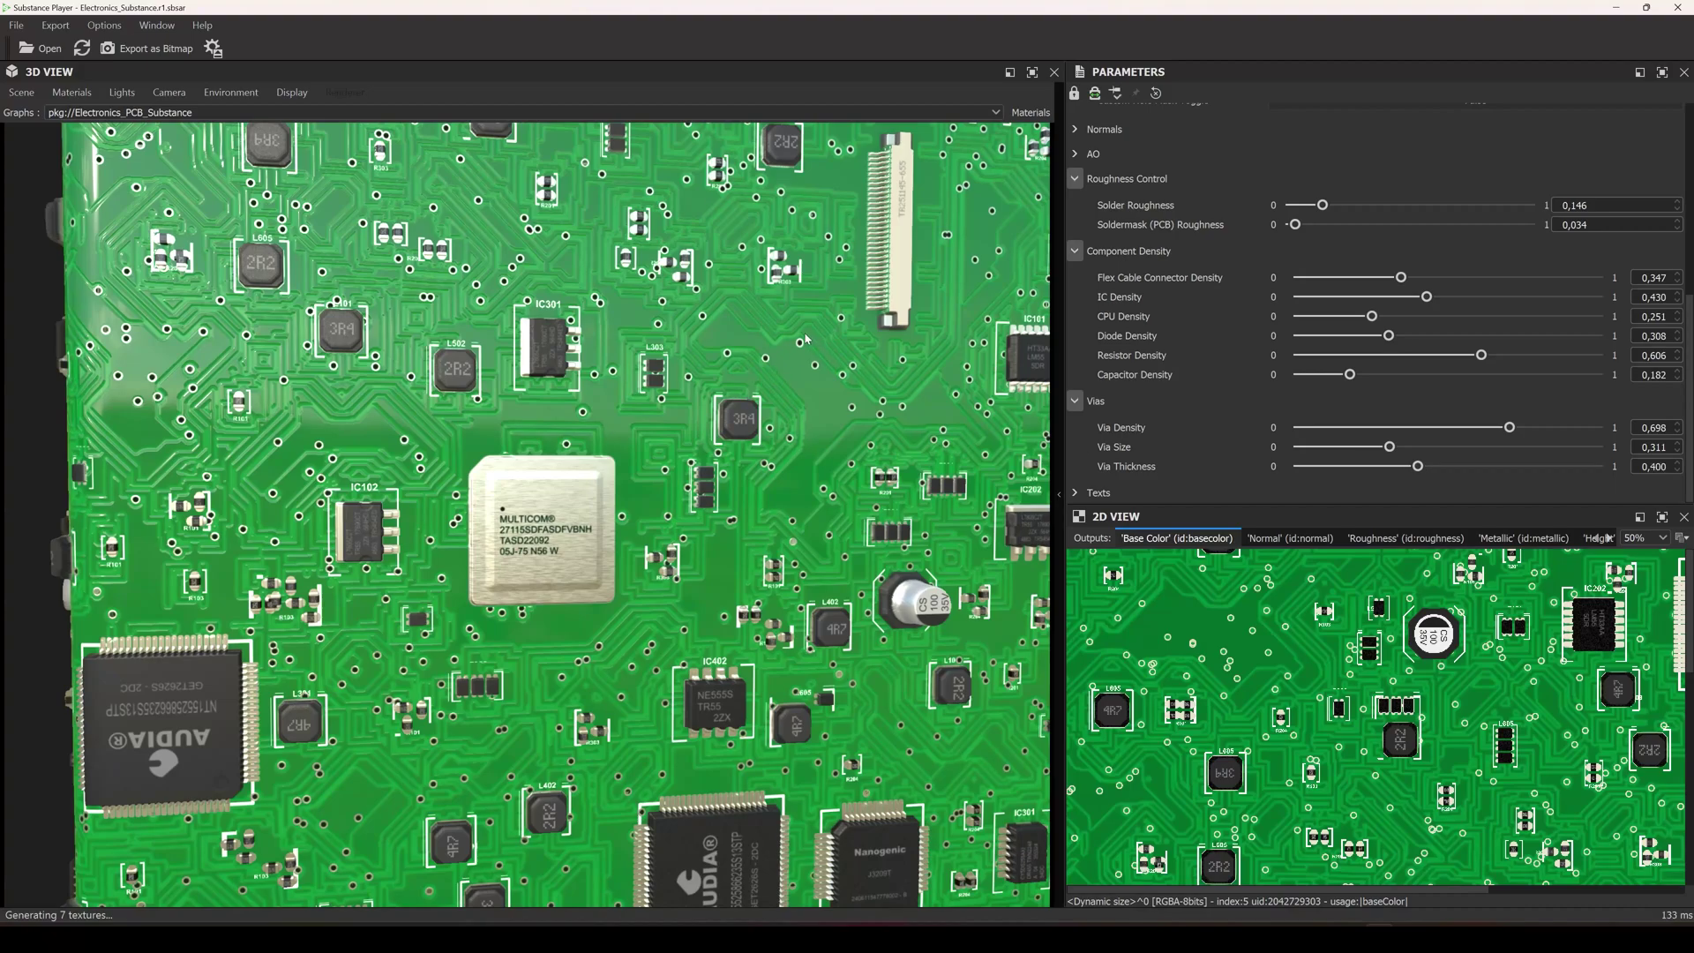
{"action": "scroll", "coordinate": [806, 338], "scroll_direction": "up", "scroll_amount": 6}
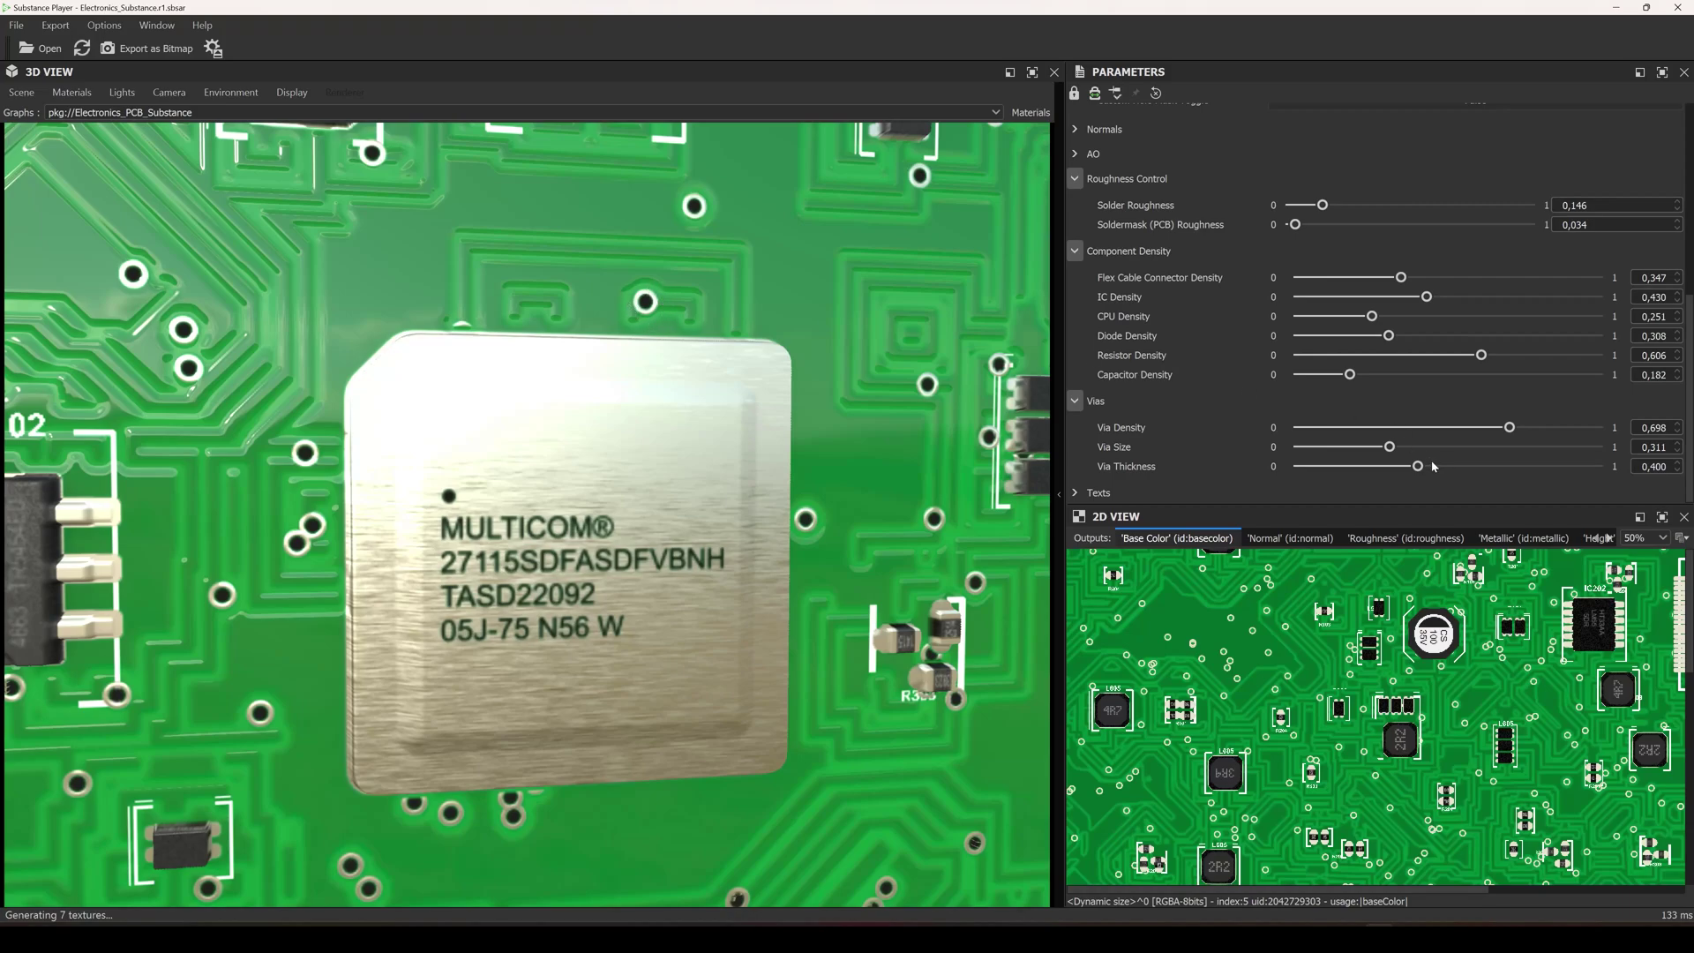
Try the Via Thickness at 0.672, 0.594 and 0.576, comparing the via rings around the CPU
{"action": "left_click_drag", "start_coordinate": [1418, 465], "coordinate": [1442, 464]}
{"action": "left_click", "coordinate": [1505, 466]}
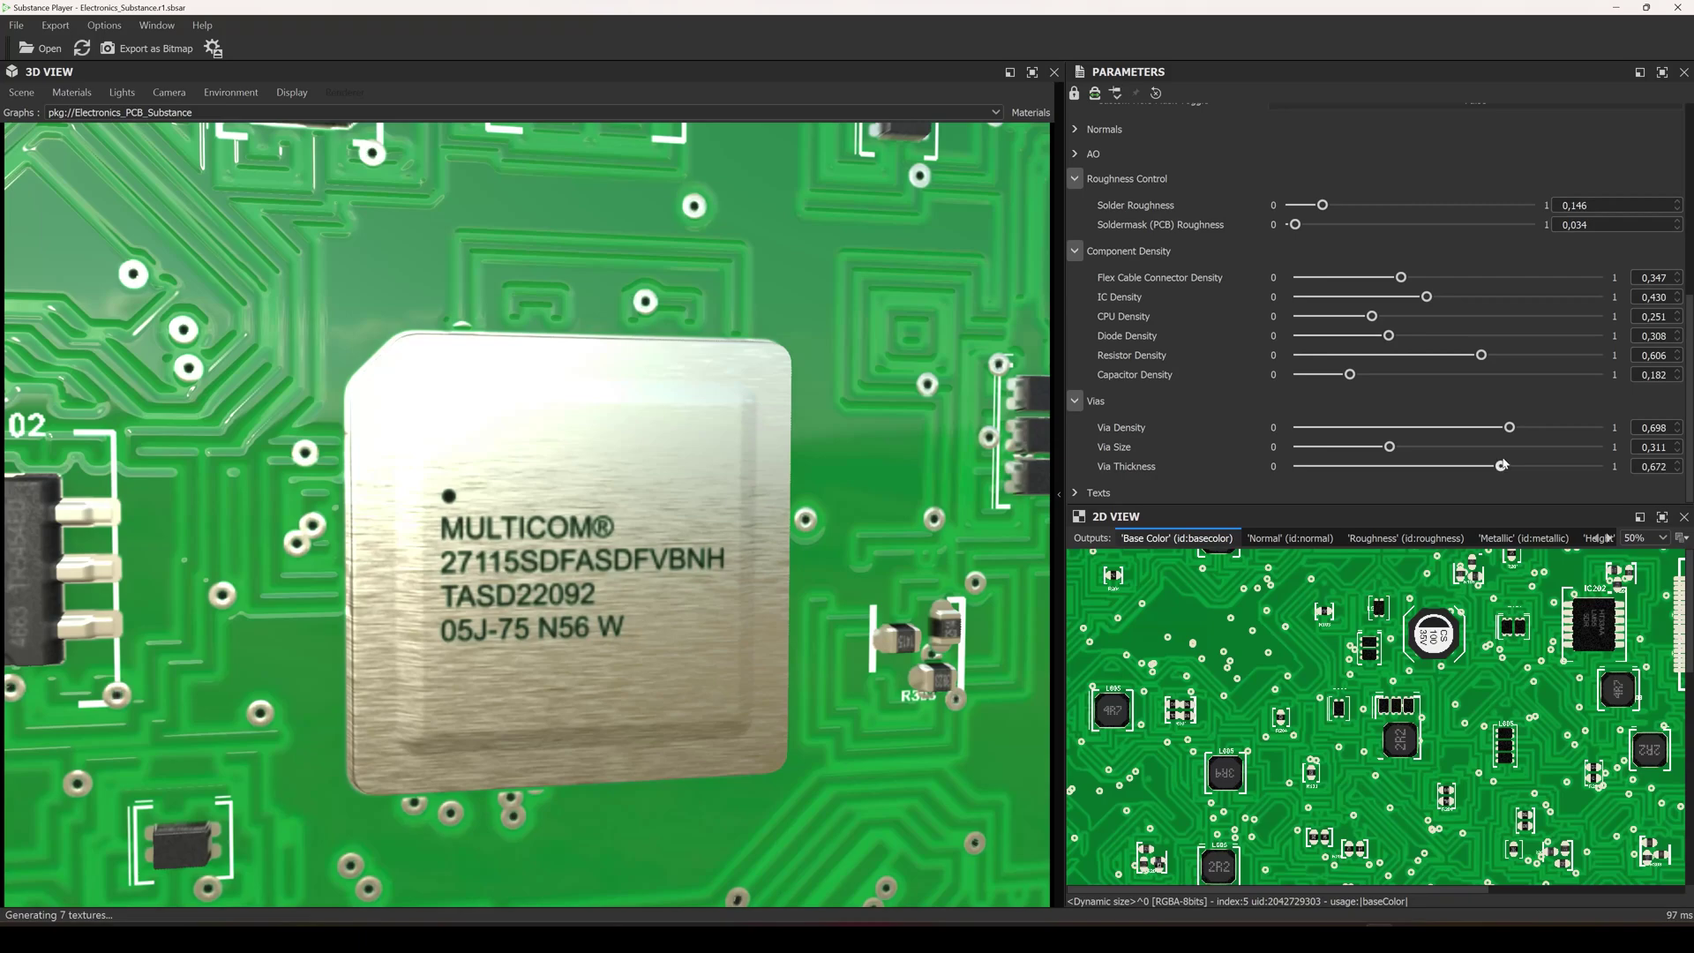
{"action": "left_click", "coordinate": [1486, 465]}
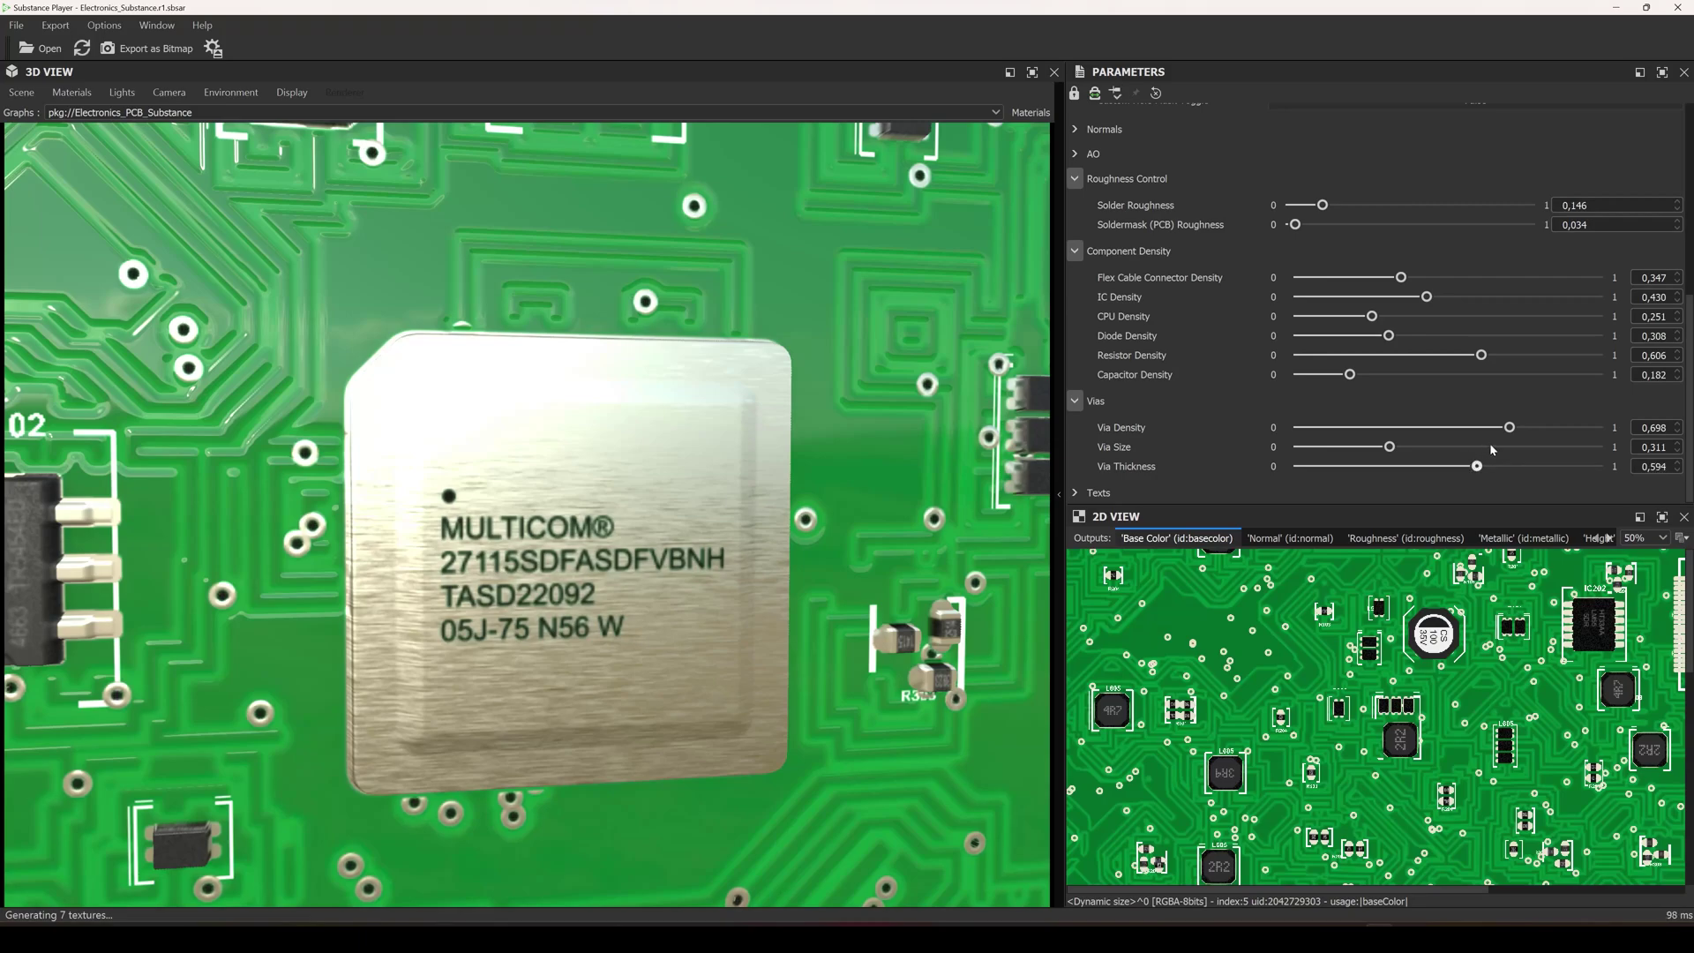
{"action": "left_click", "coordinate": [1472, 465]}
{"action": "scroll", "coordinate": [739, 438], "scroll_direction": "down", "scroll_amount": 5}
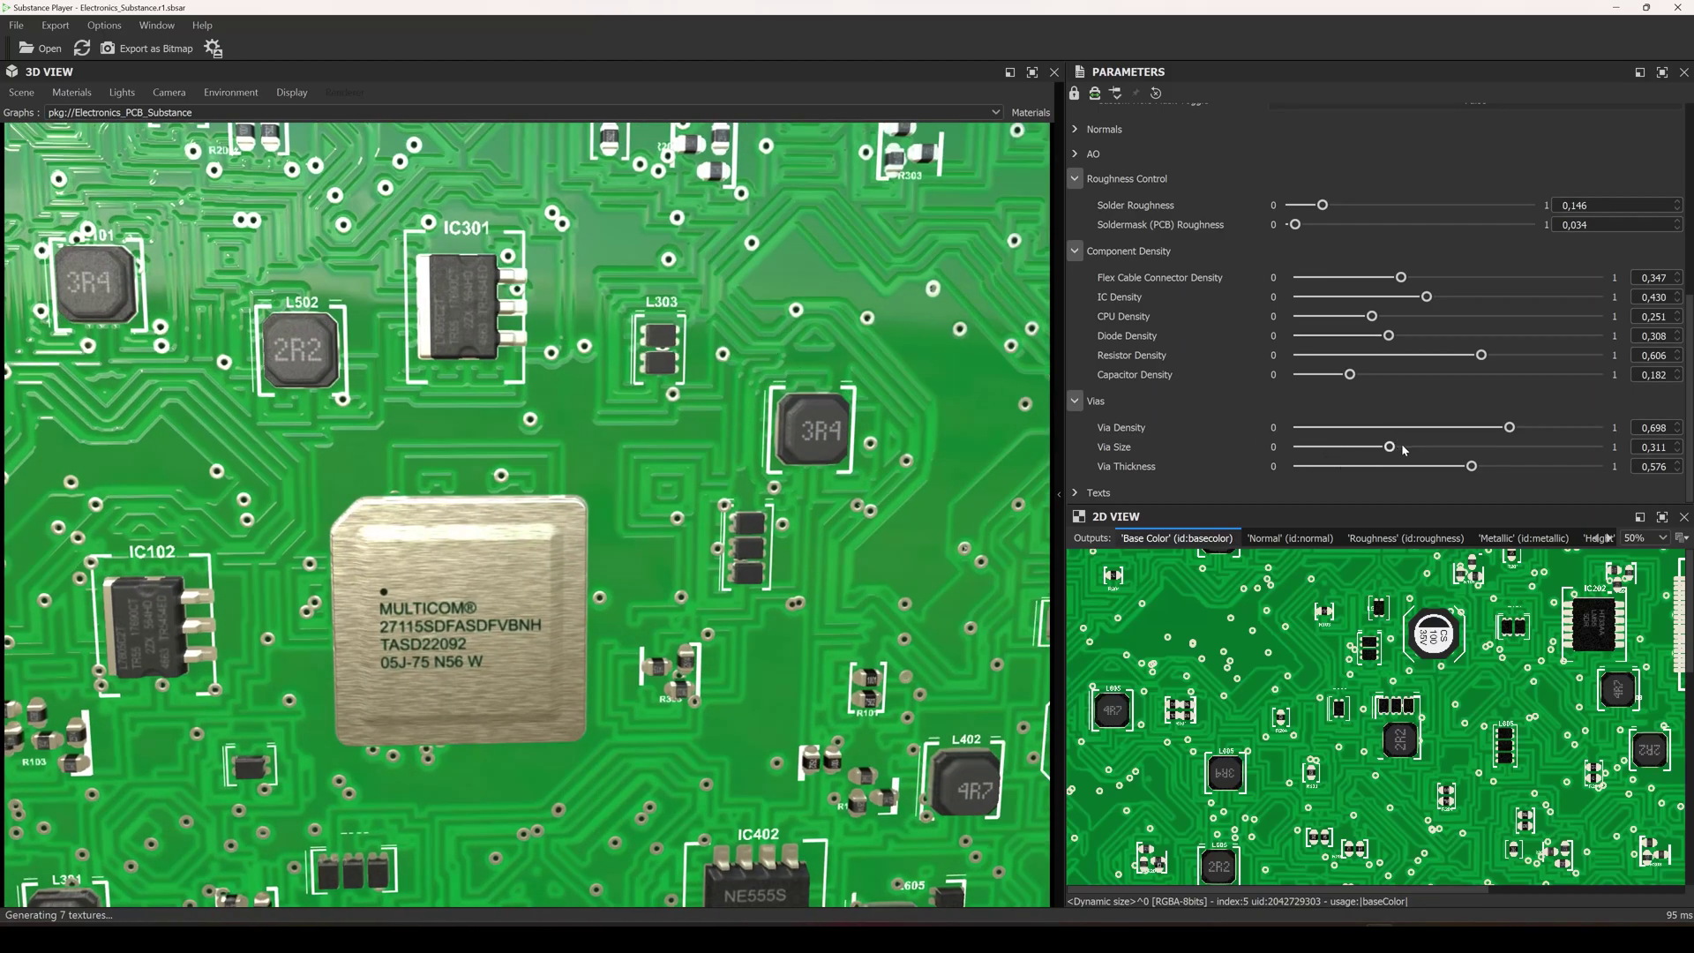
Try a Via Size of 0.522 with the Via Density at 0.257 and 0.430
{"action": "left_click_drag", "start_coordinate": [1430, 445], "coordinate": [1456, 447]}
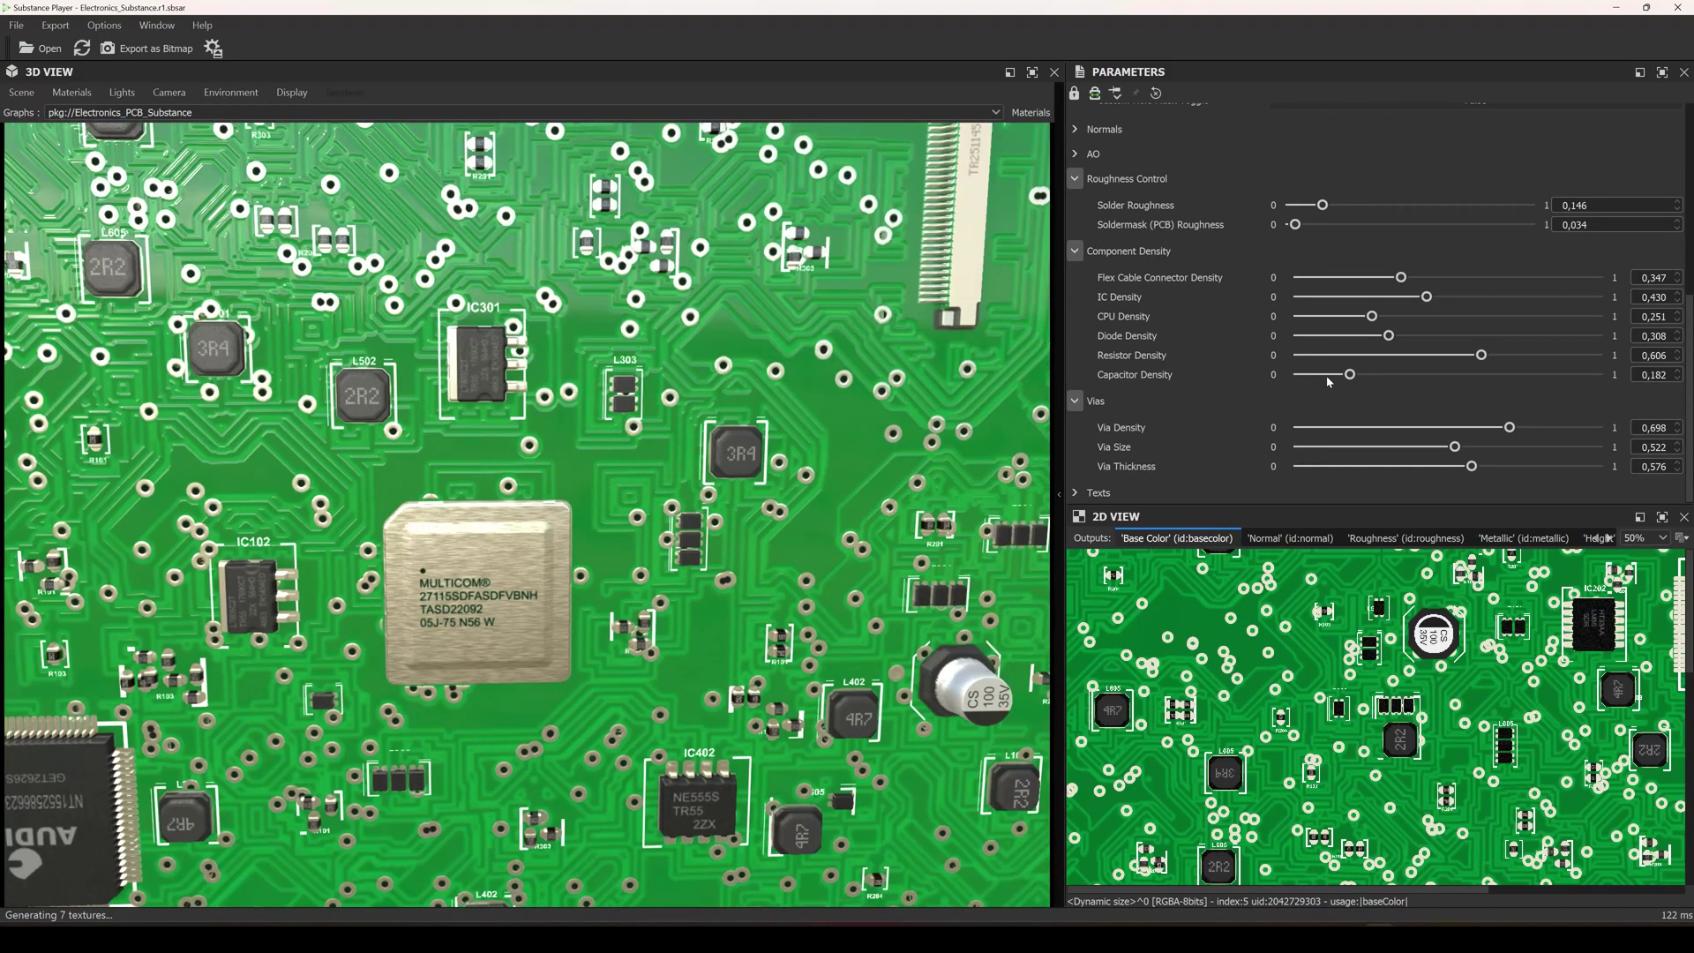
{"action": "left_click_drag", "start_coordinate": [1382, 428], "coordinate": [1374, 428]}
{"action": "scroll", "coordinate": [854, 397], "scroll_direction": "down", "scroll_amount": 5}
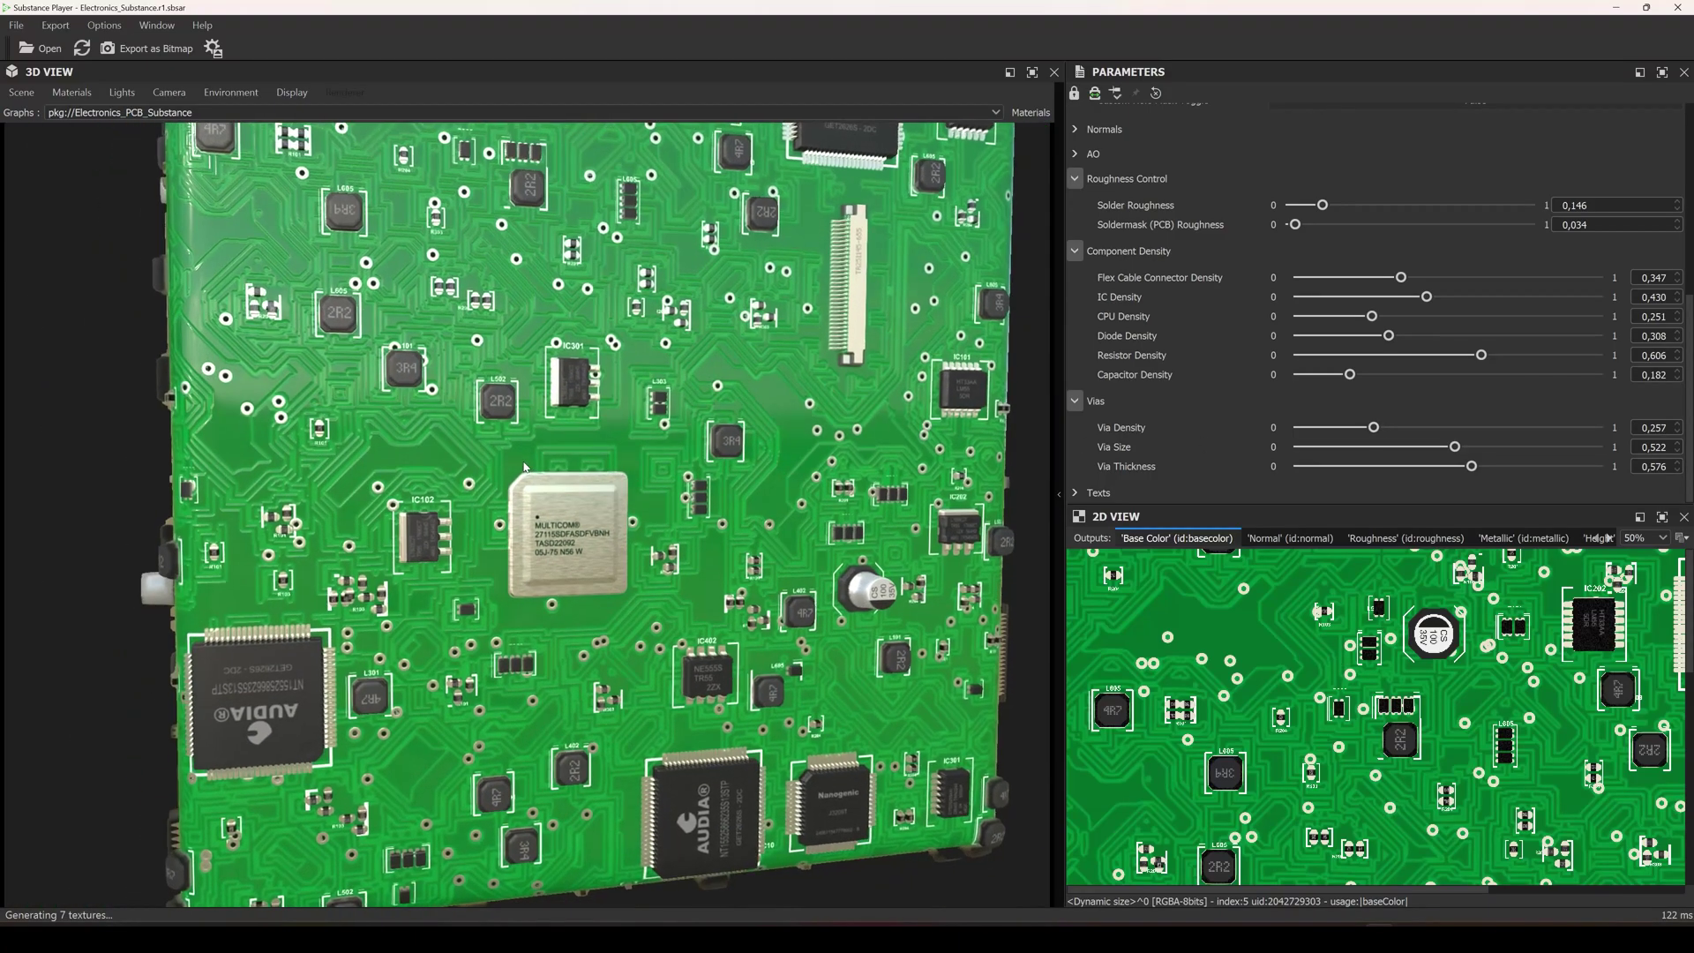
{"action": "left_click", "coordinate": [1427, 428]}
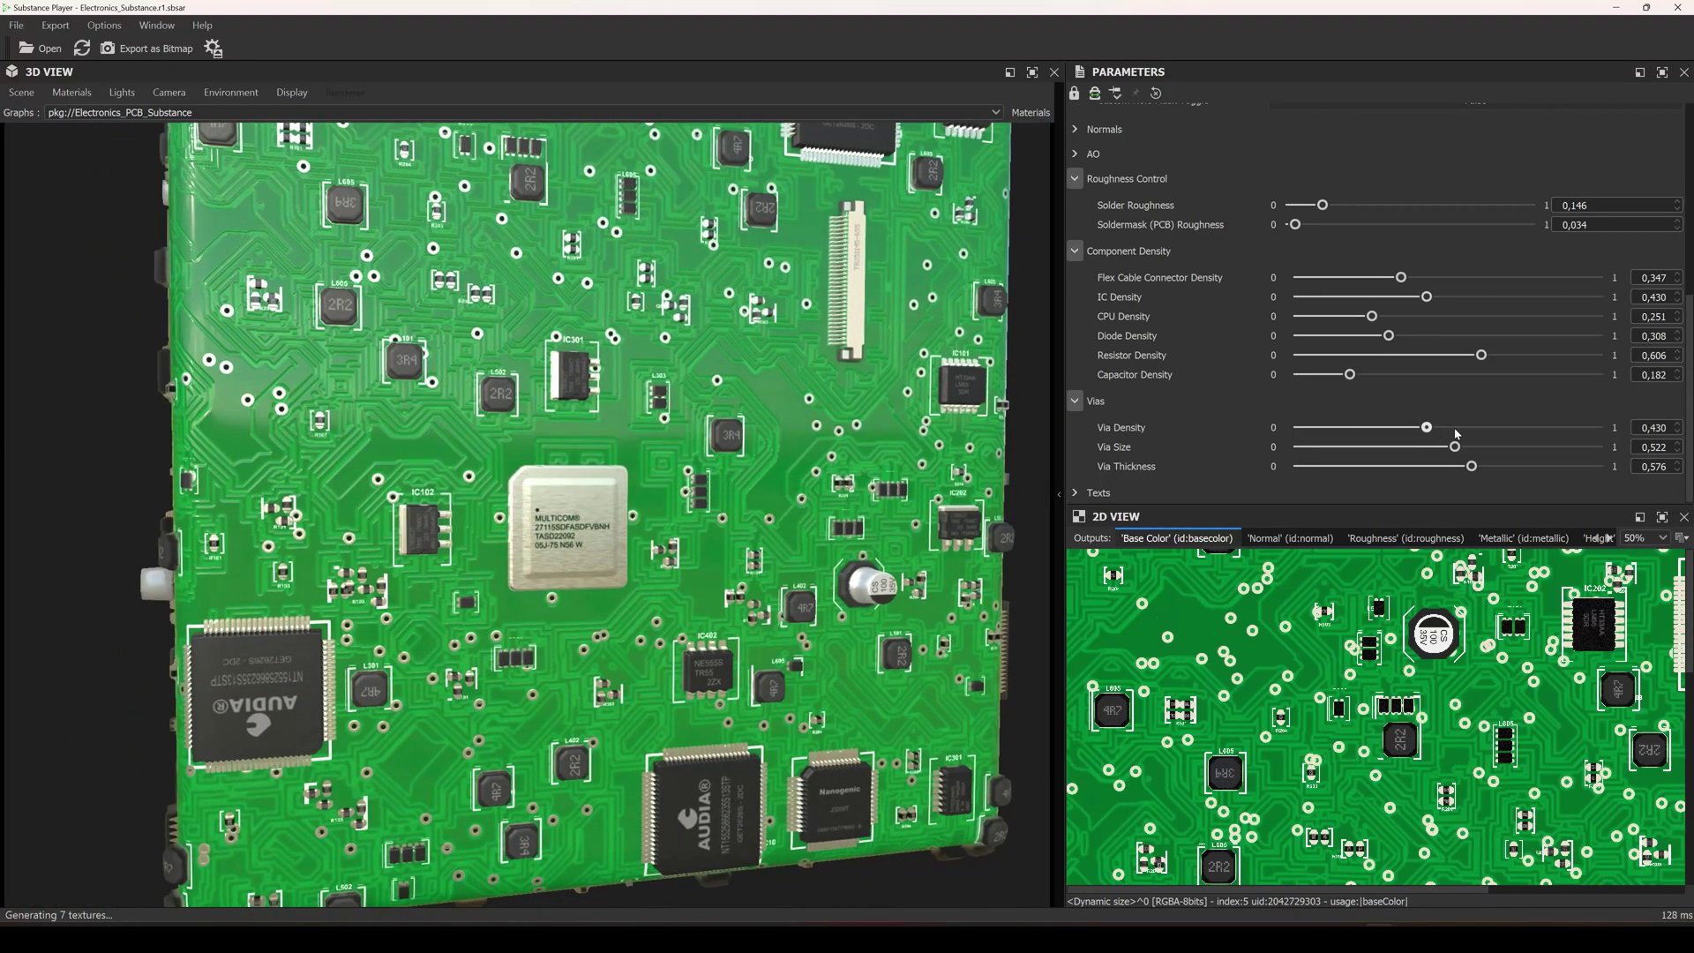
Try a Via Density of 0.594 and Via Thickness of 0.311 with the Via Size at 0.325 and 0.170
{"action": "left_click_drag", "start_coordinate": [1400, 448], "coordinate": [1390, 466]}
{"action": "left_click", "coordinate": [1397, 467]}
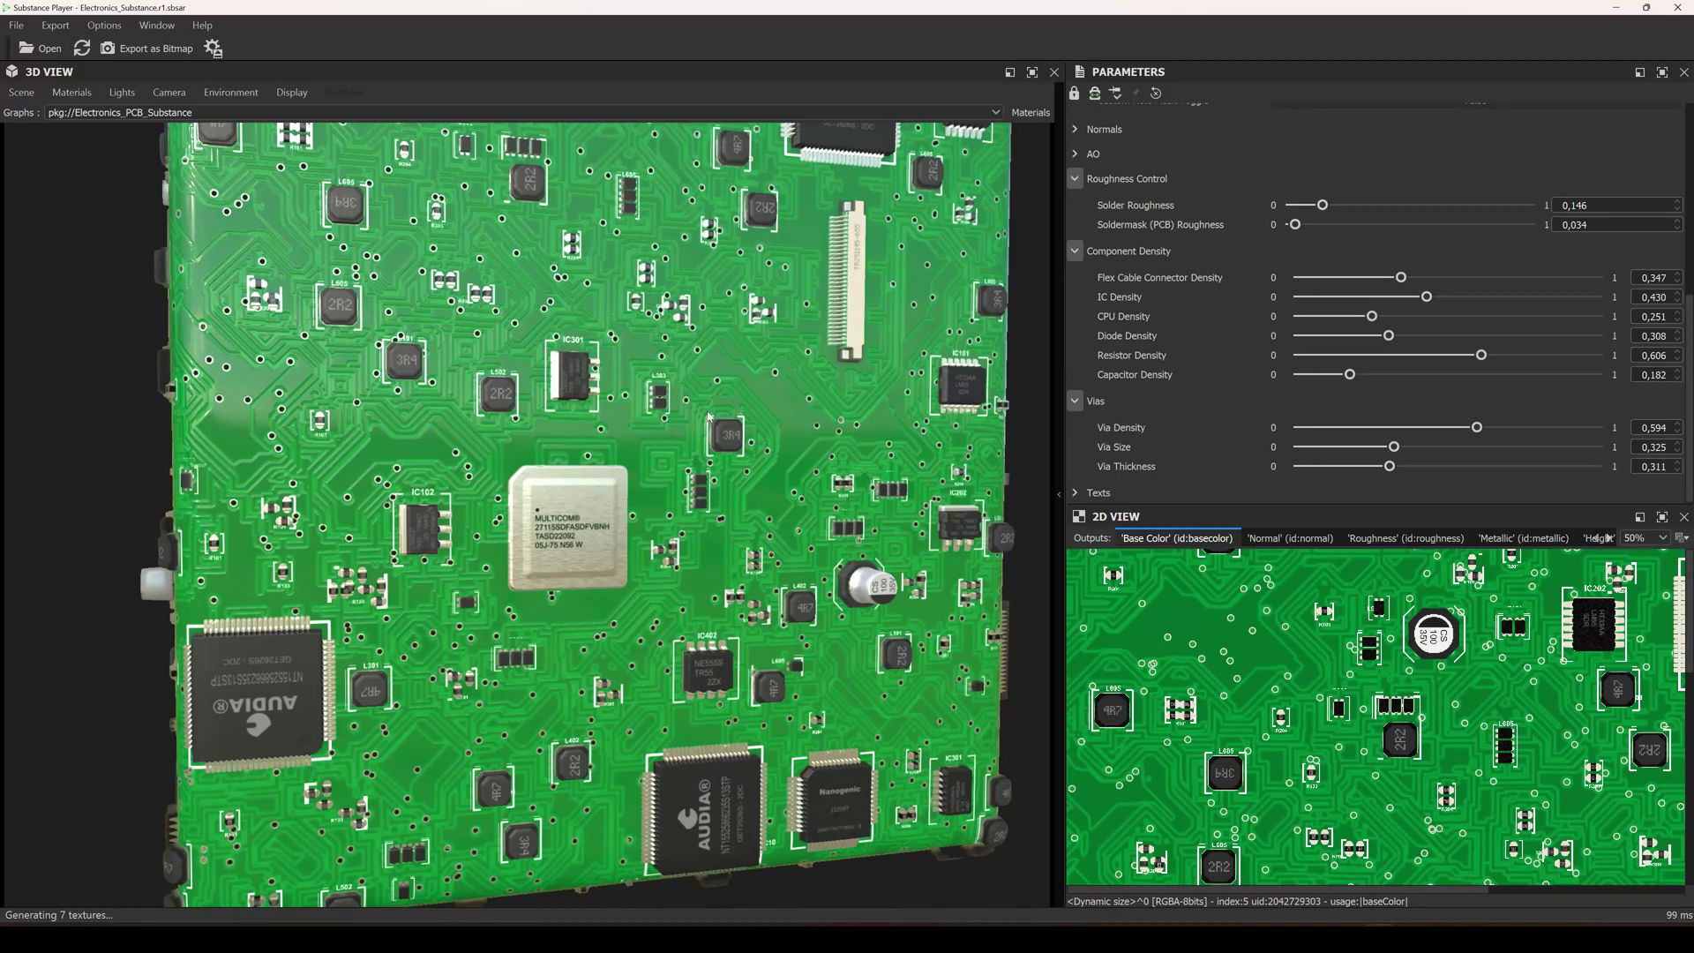
{"action": "left_click", "coordinate": [1354, 446]}
{"action": "left_click_drag", "start_coordinate": [1353, 443], "coordinate": [1352, 442]}
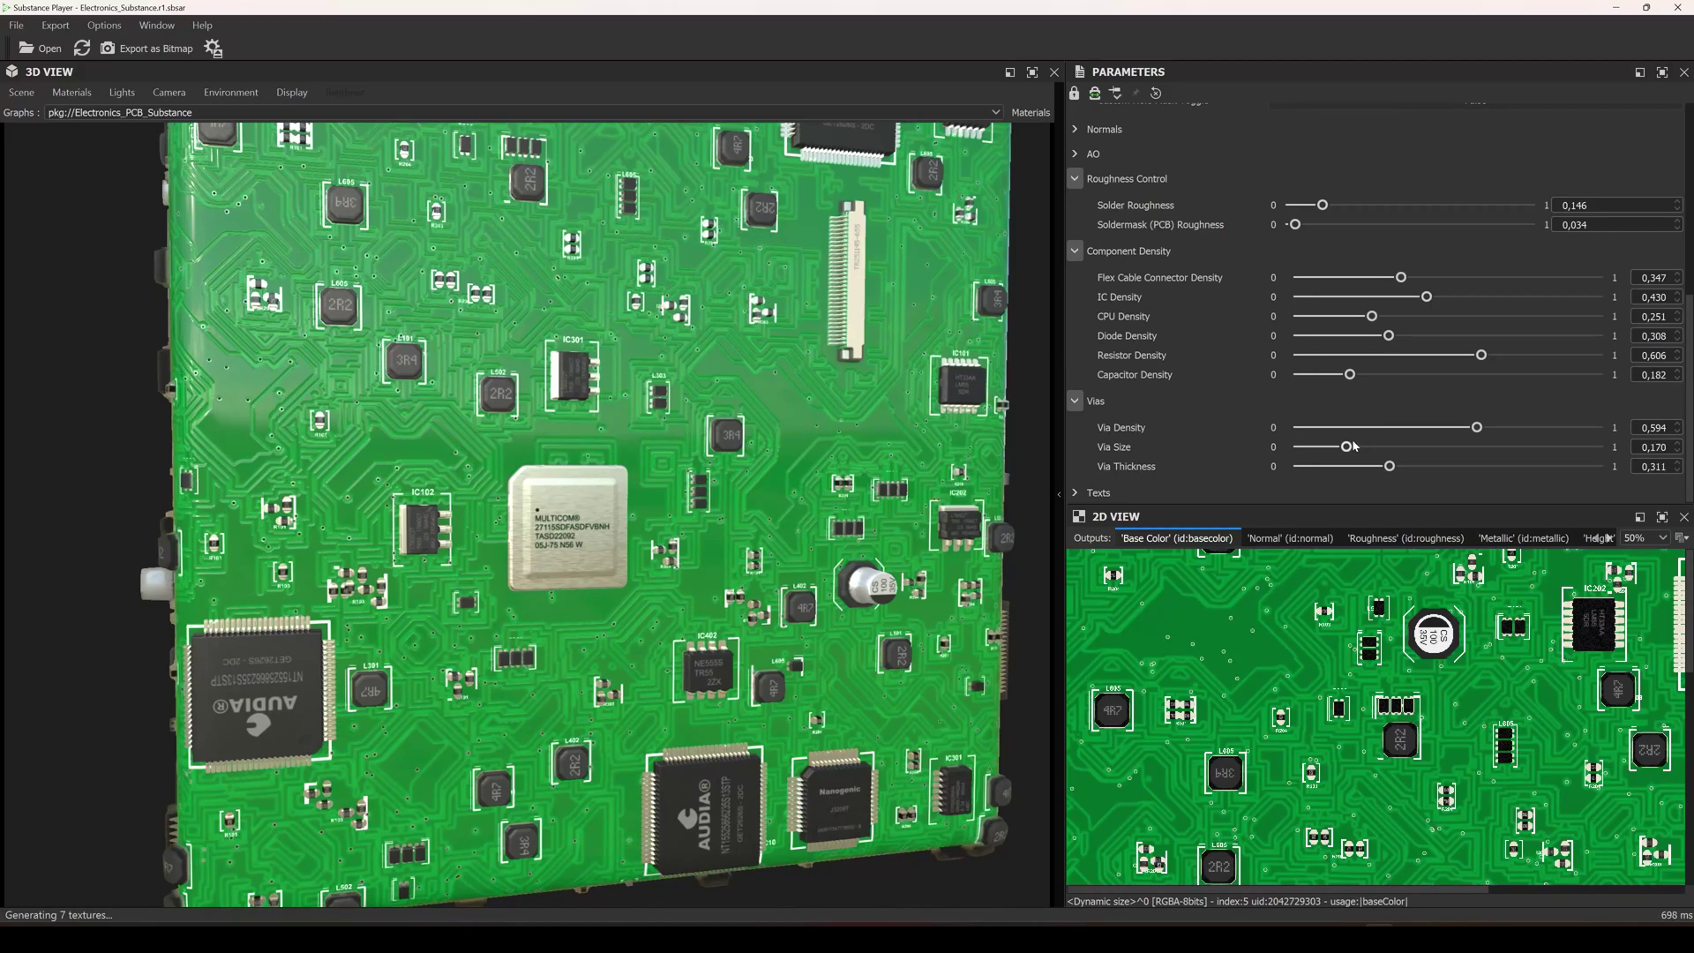
Set the Via Size to 0.254, the Via Thickness to 0.480 and the Via Density to 0.466, and view the whole board
{"action": "left_click", "coordinate": [1373, 446]}
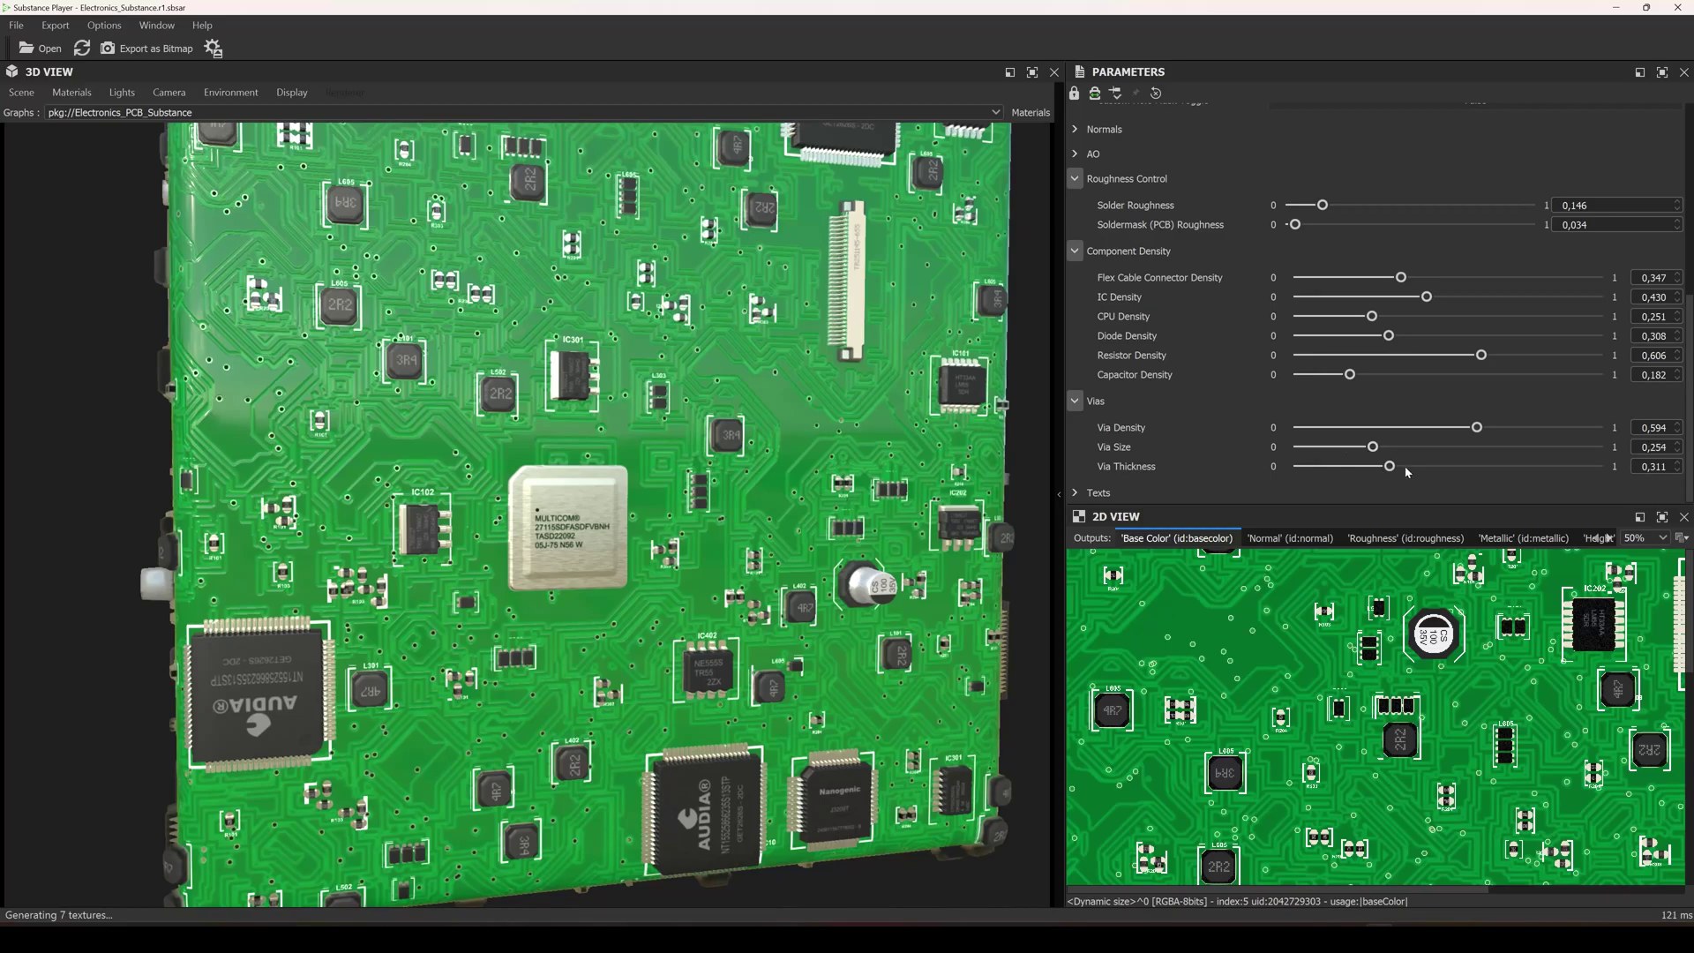
{"action": "left_click", "coordinate": [1408, 465]}
{"action": "left_click", "coordinate": [1441, 465]}
{"action": "left_click", "coordinate": [1440, 428]}
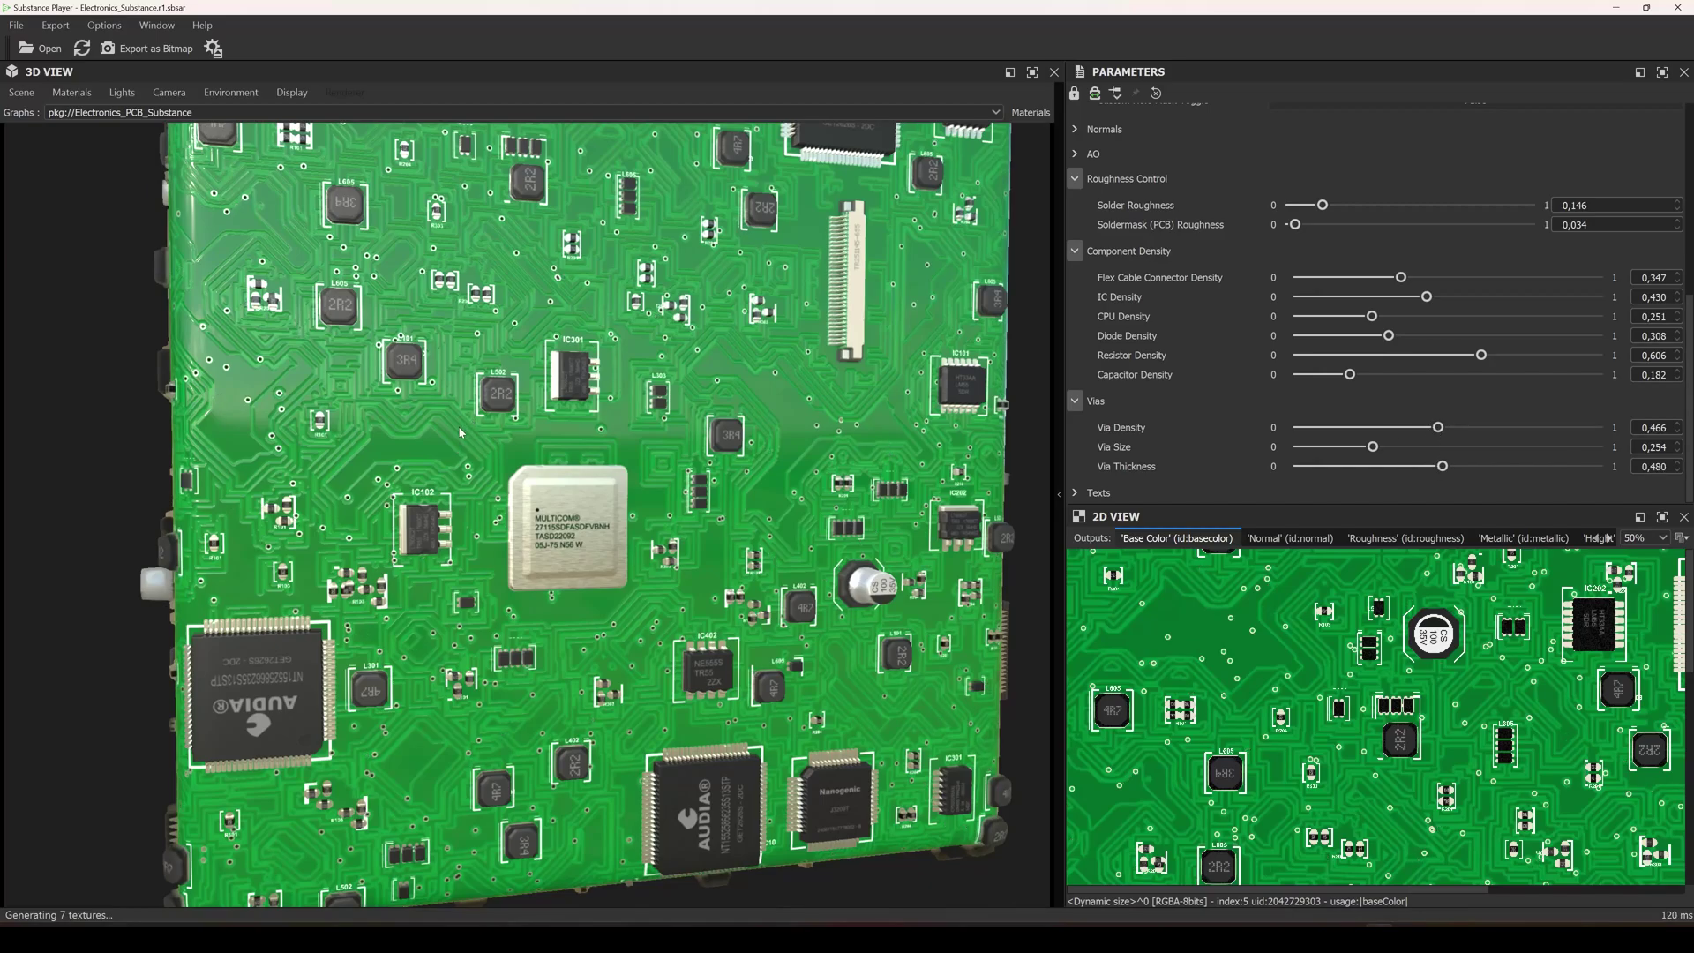
{"action": "scroll", "coordinate": [458, 433], "scroll_direction": "down", "scroll_amount": 3}
{"action": "mouse_move", "coordinate": [458, 432]}
{"action": "left_mouse_down"}
{"action": "mouse_move", "coordinate": [415, 466]}
{"action": "mouse_move", "coordinate": [481, 437]}
{"action": "left_mouse_up"}
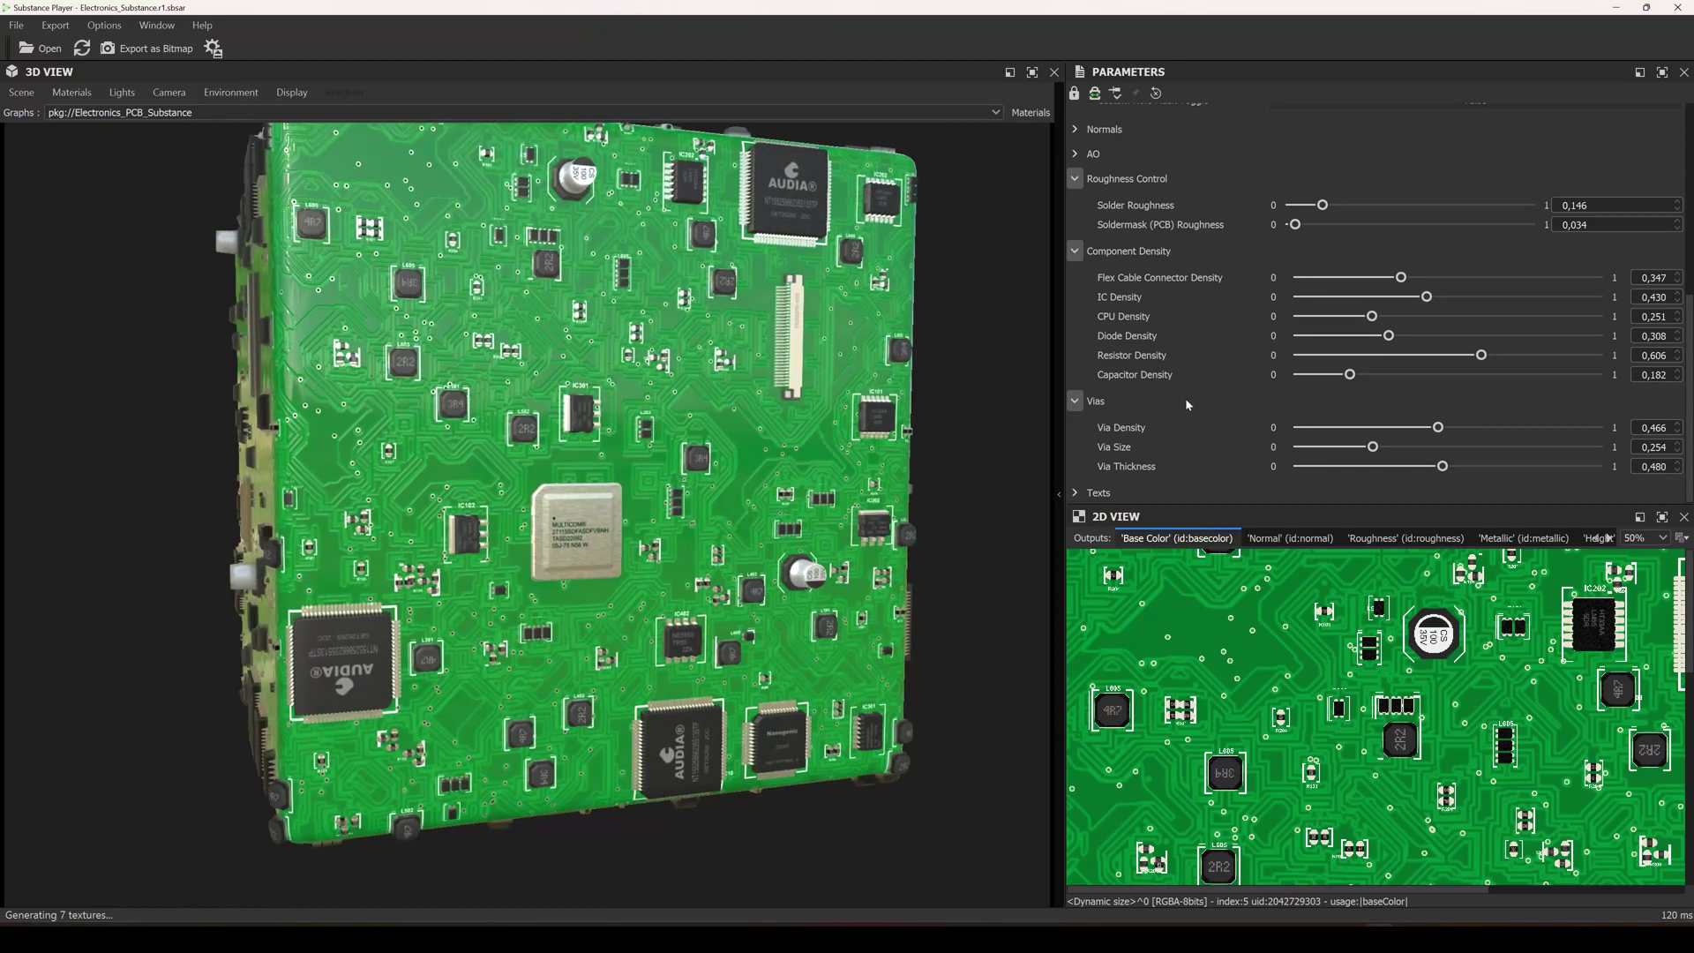
Reveal the Texts parameters and look through the editable codes and labels for the board's components
{"action": "left_click", "coordinate": [1074, 493]}
{"action": "scroll", "coordinate": [1107, 465], "scroll_direction": "down", "scroll_amount": 3}
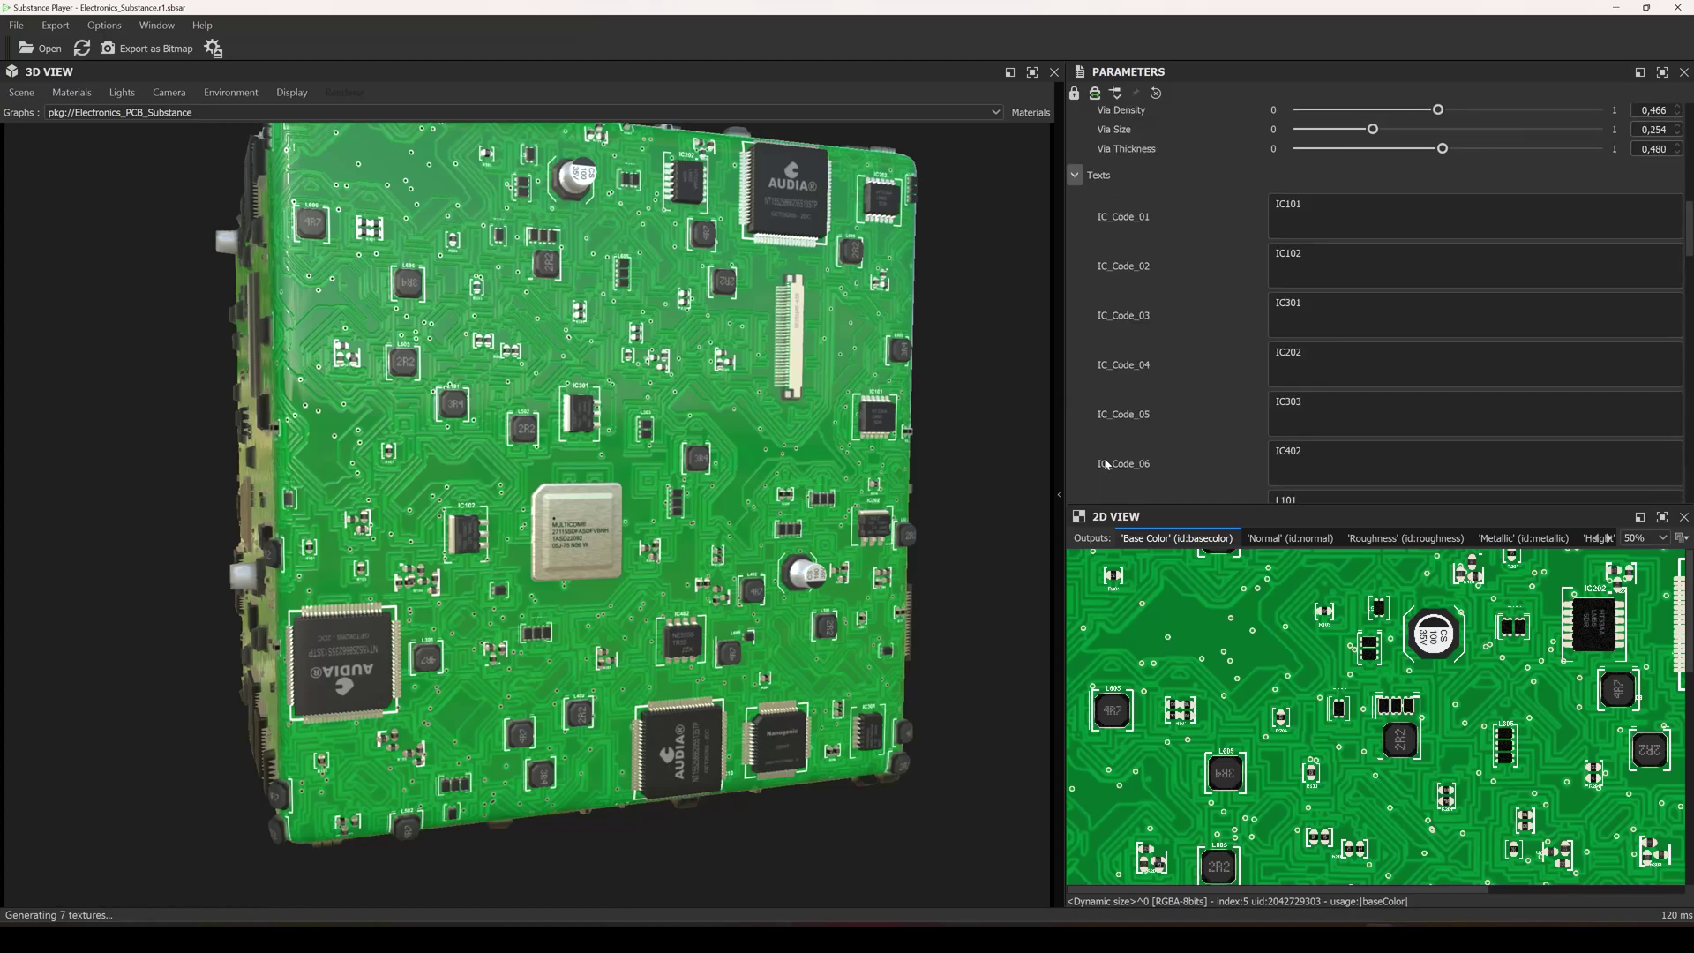
{"action": "scroll", "coordinate": [1151, 262], "scroll_direction": "down", "scroll_amount": 7}
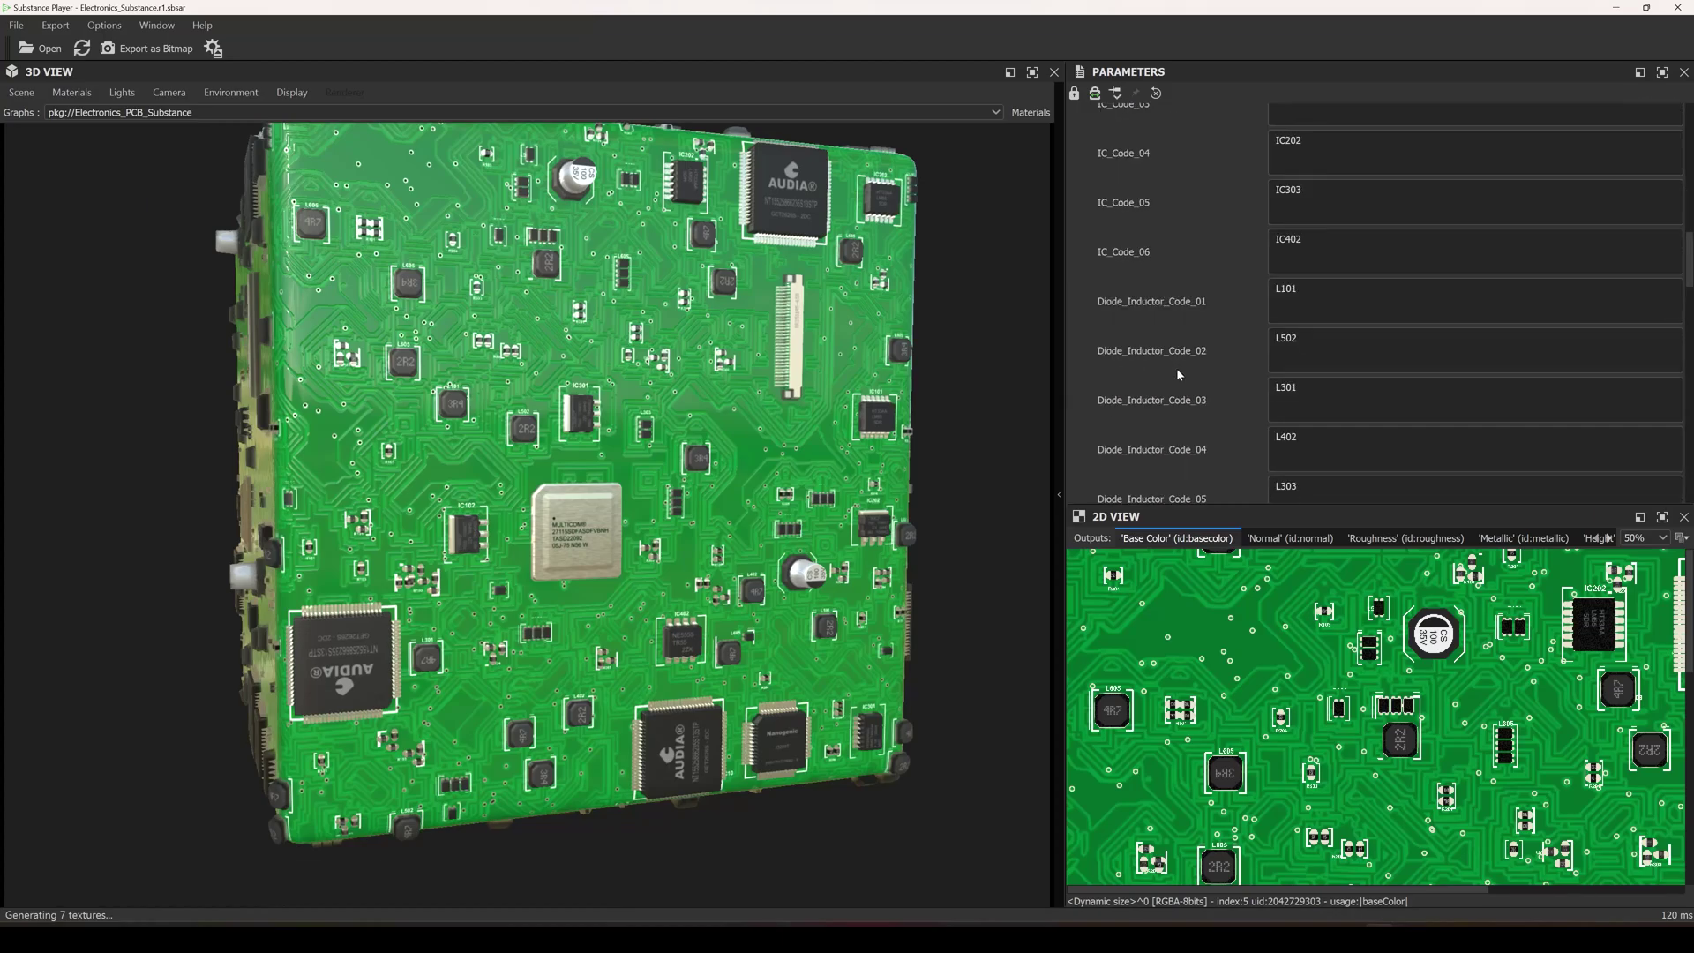
{"action": "scroll", "coordinate": [1207, 405], "scroll_direction": "down", "scroll_amount": 10}
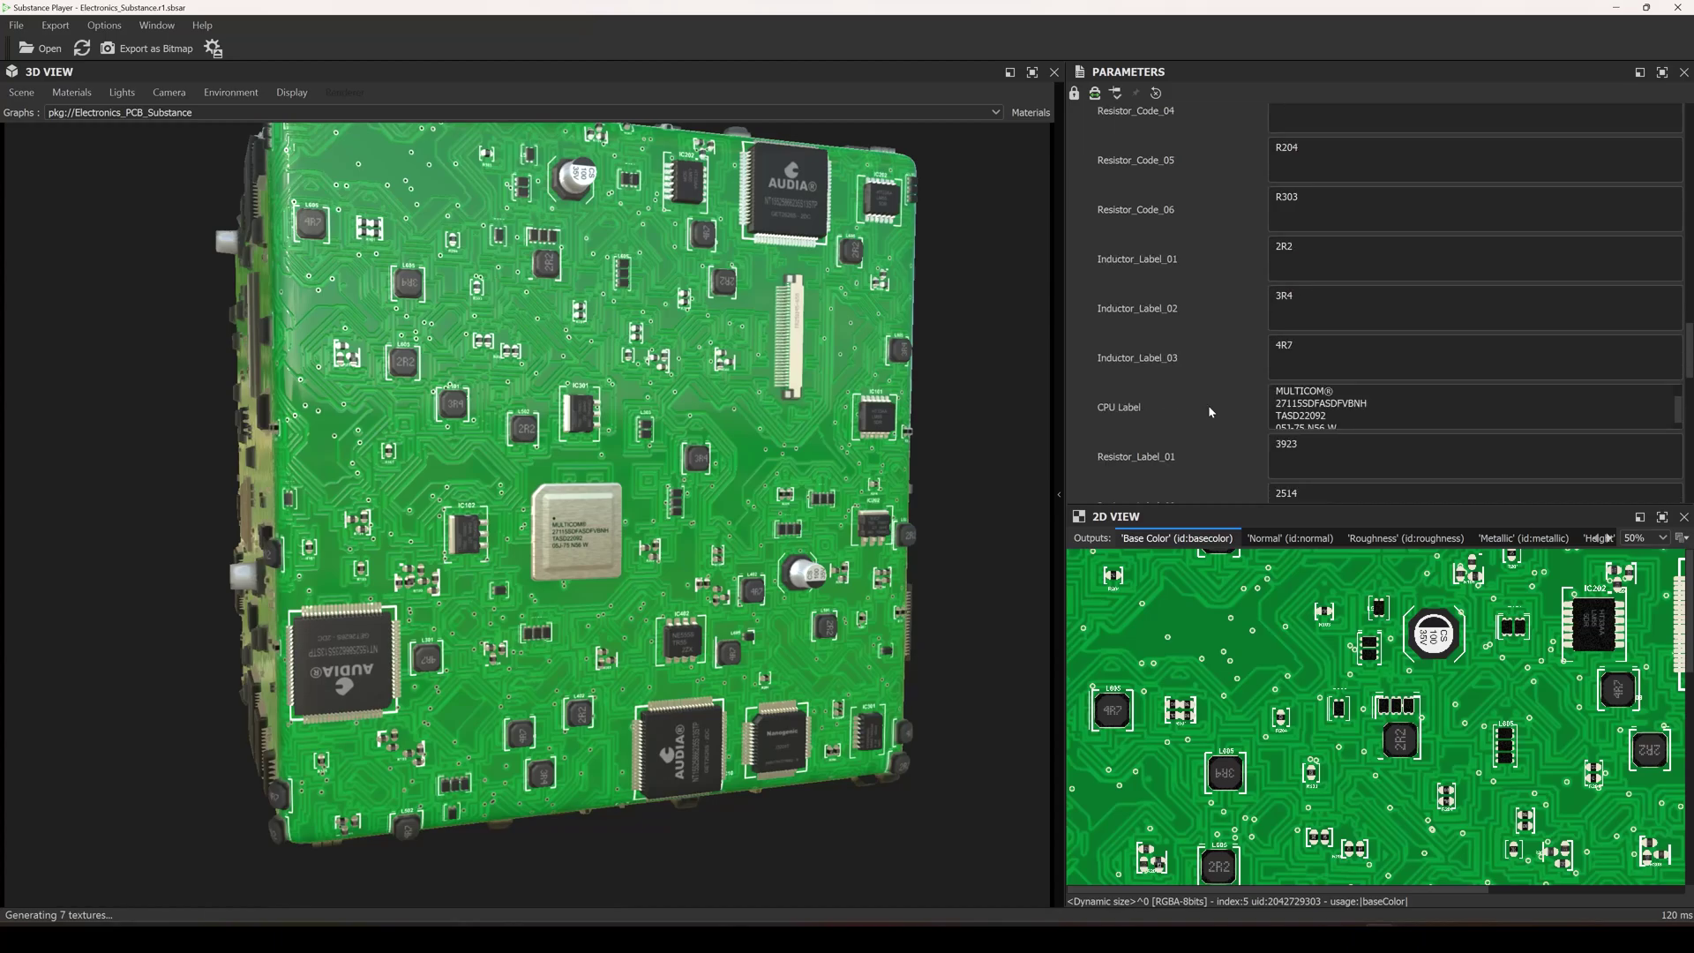
{"action": "scroll", "coordinate": [1219, 396], "scroll_direction": "down", "scroll_amount": 4}
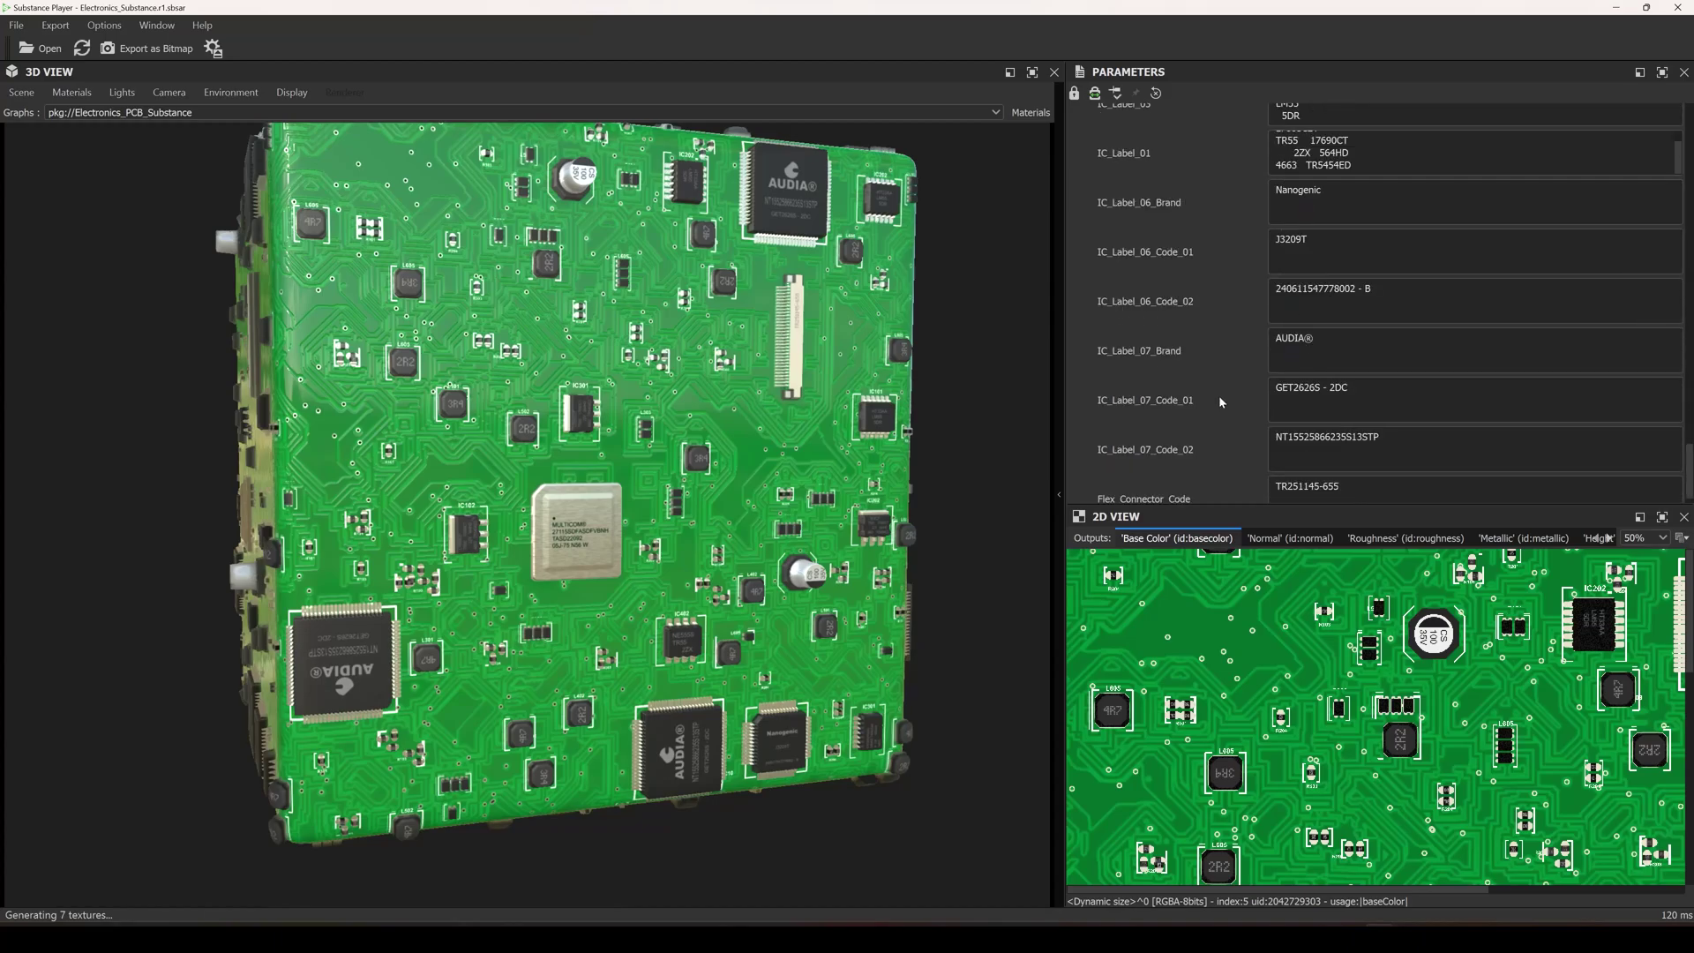
{"action": "scroll", "coordinate": [1219, 396], "scroll_direction": "down", "scroll_amount": 1}
{"action": "scroll", "coordinate": [1221, 395], "scroll_direction": "up", "scroll_amount": 4}
{"action": "scroll", "coordinate": [1222, 399], "scroll_direction": "up", "scroll_amount": 8}
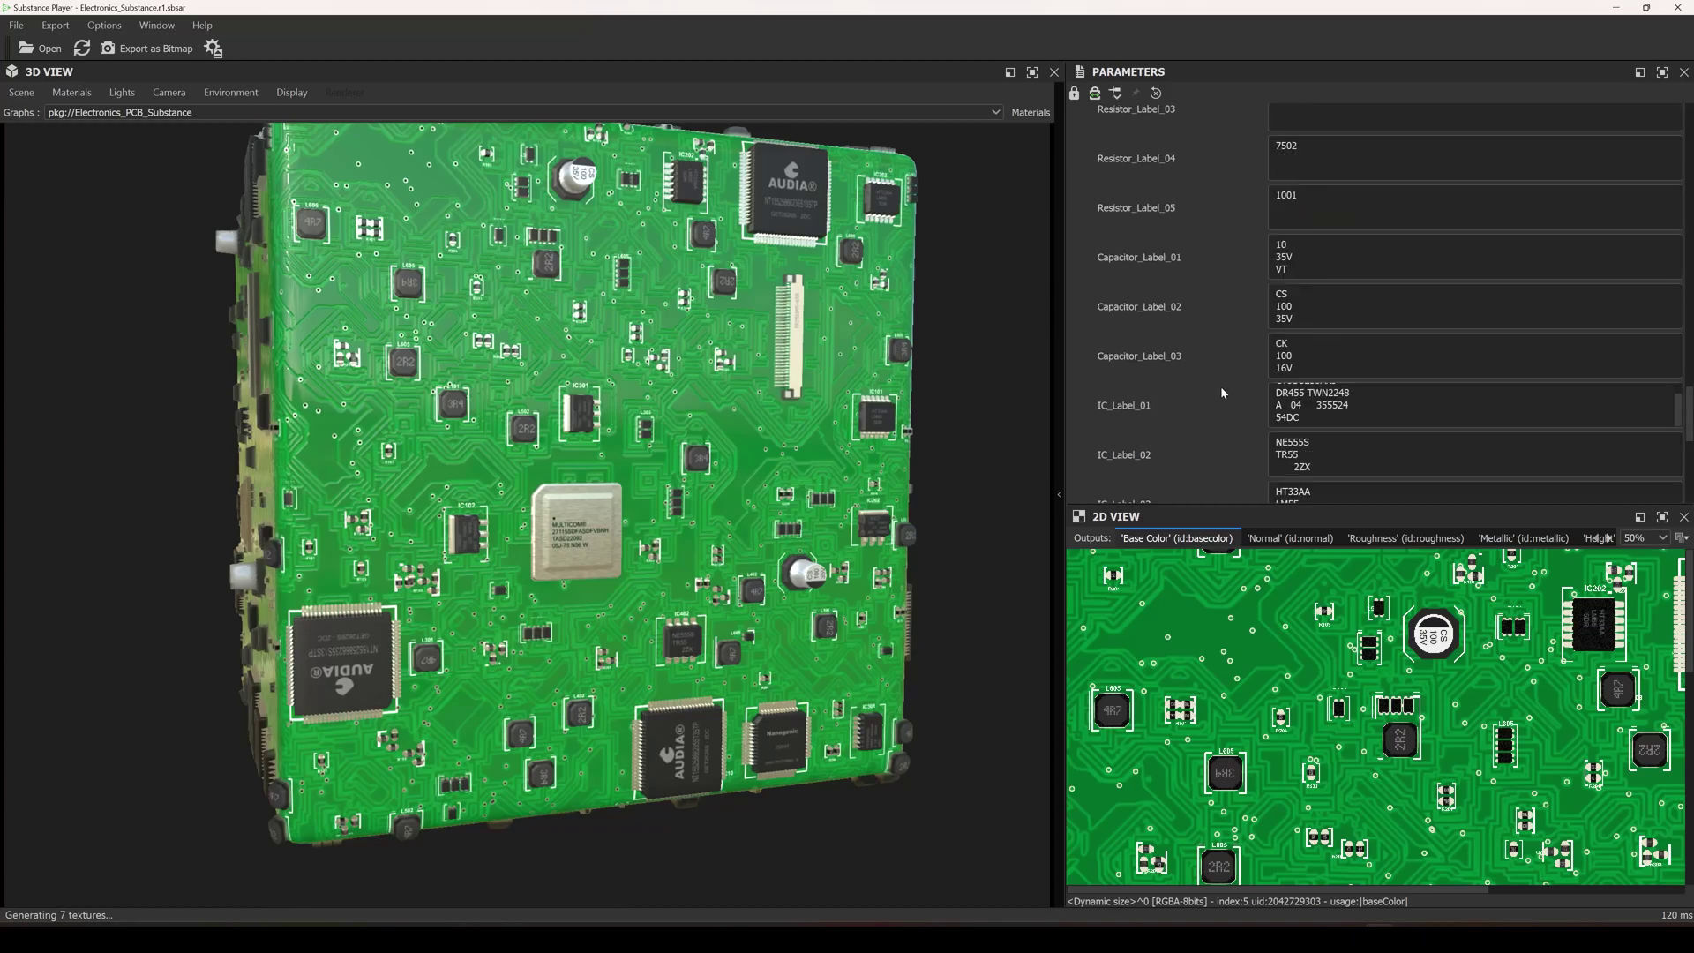
Look through the Texts parameters, from the IC codes to the resistor codes and the inductor and CPU labels
{"action": "scroll", "coordinate": [1222, 393], "scroll_direction": "up", "scroll_amount": 4}
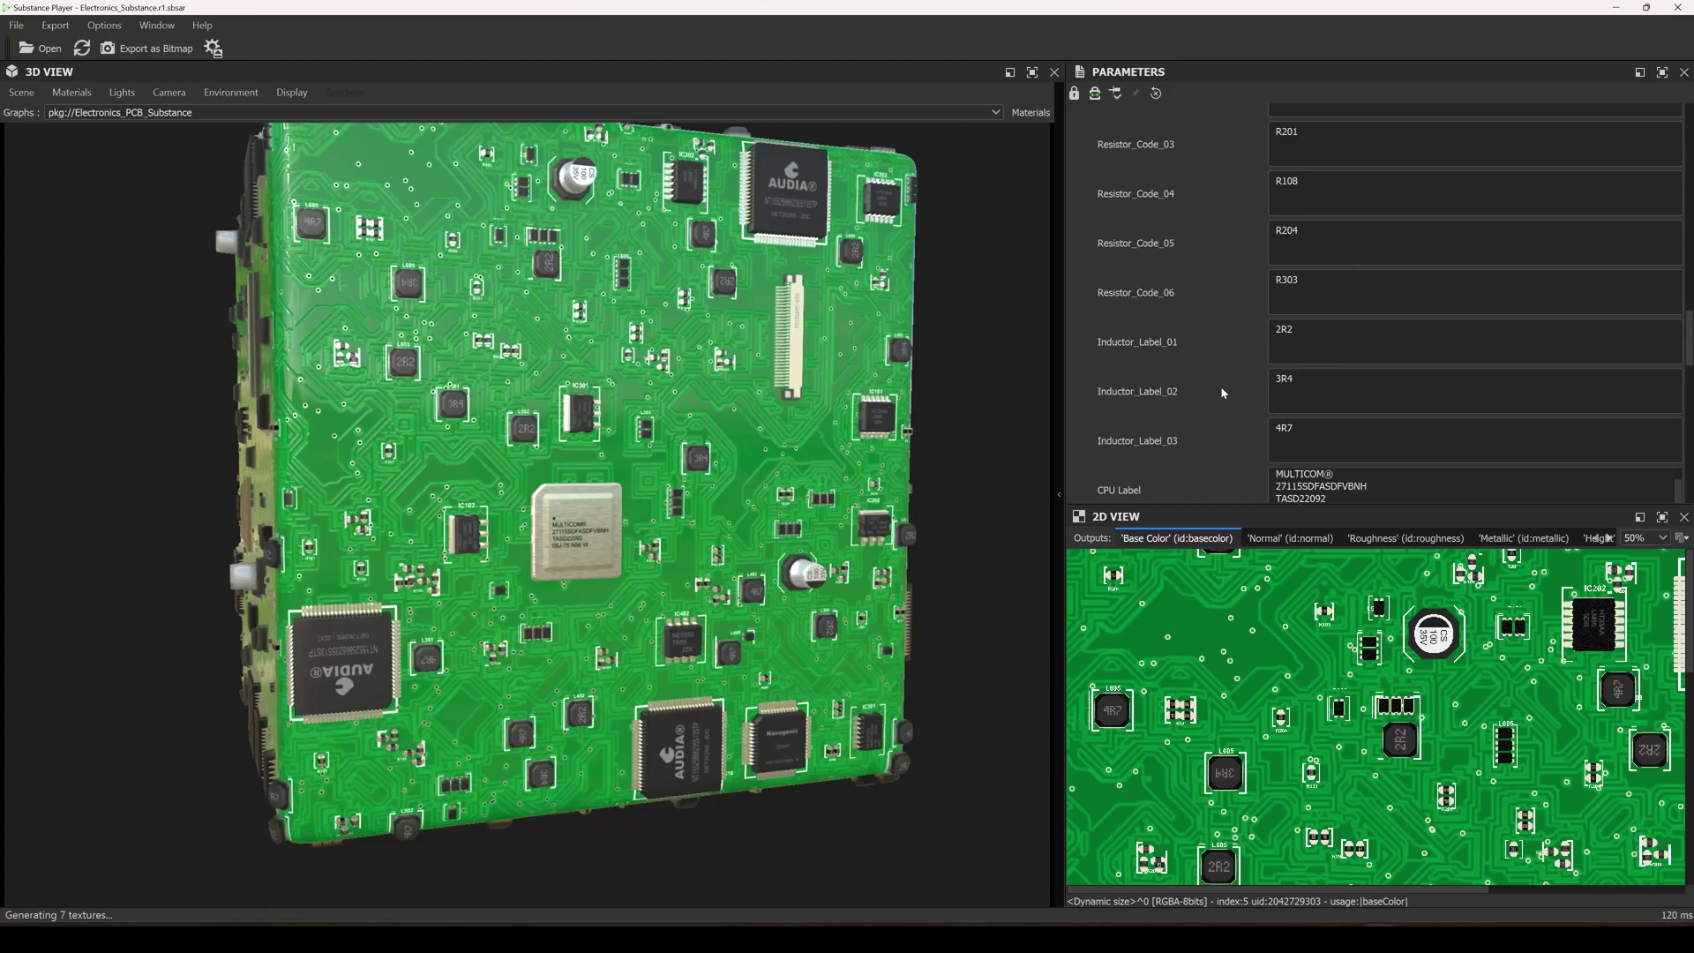
{"action": "scroll", "coordinate": [587, 457], "scroll_direction": "up", "scroll_amount": 2}
{"action": "scroll", "coordinate": [1131, 322], "scroll_direction": "up", "scroll_amount": 12}
{"action": "scroll", "coordinate": [1190, 374], "scroll_direction": "up", "scroll_amount": 2}
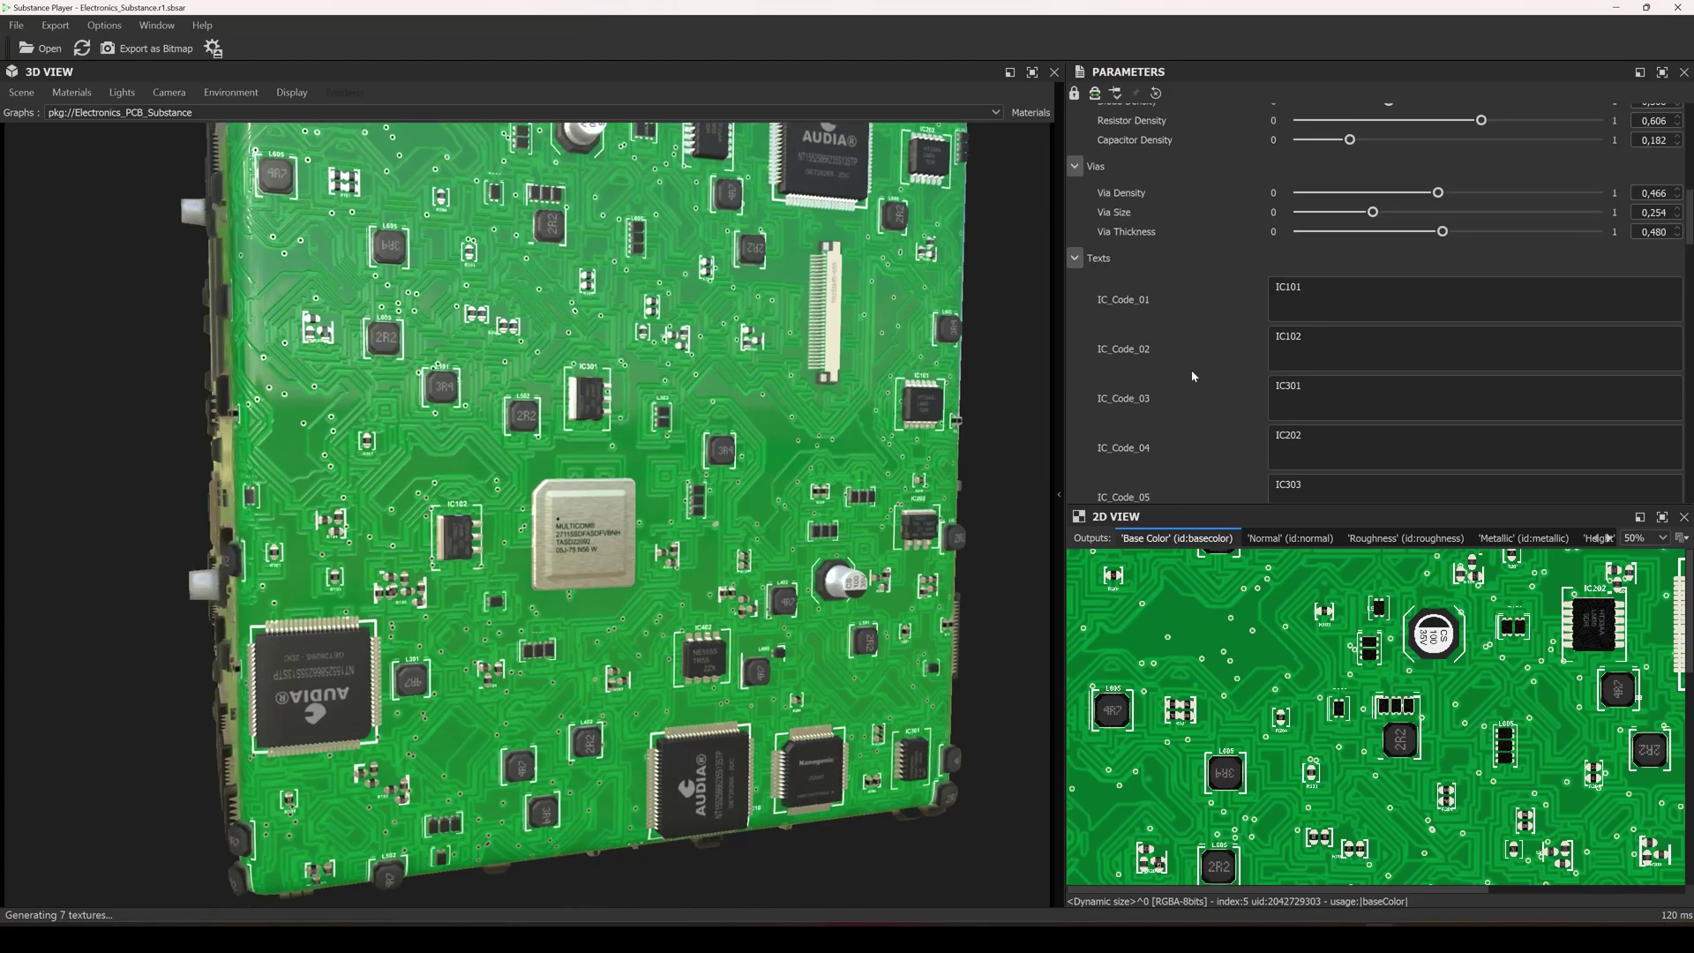
{"action": "scroll", "coordinate": [1179, 352], "scroll_direction": "down", "scroll_amount": 4}
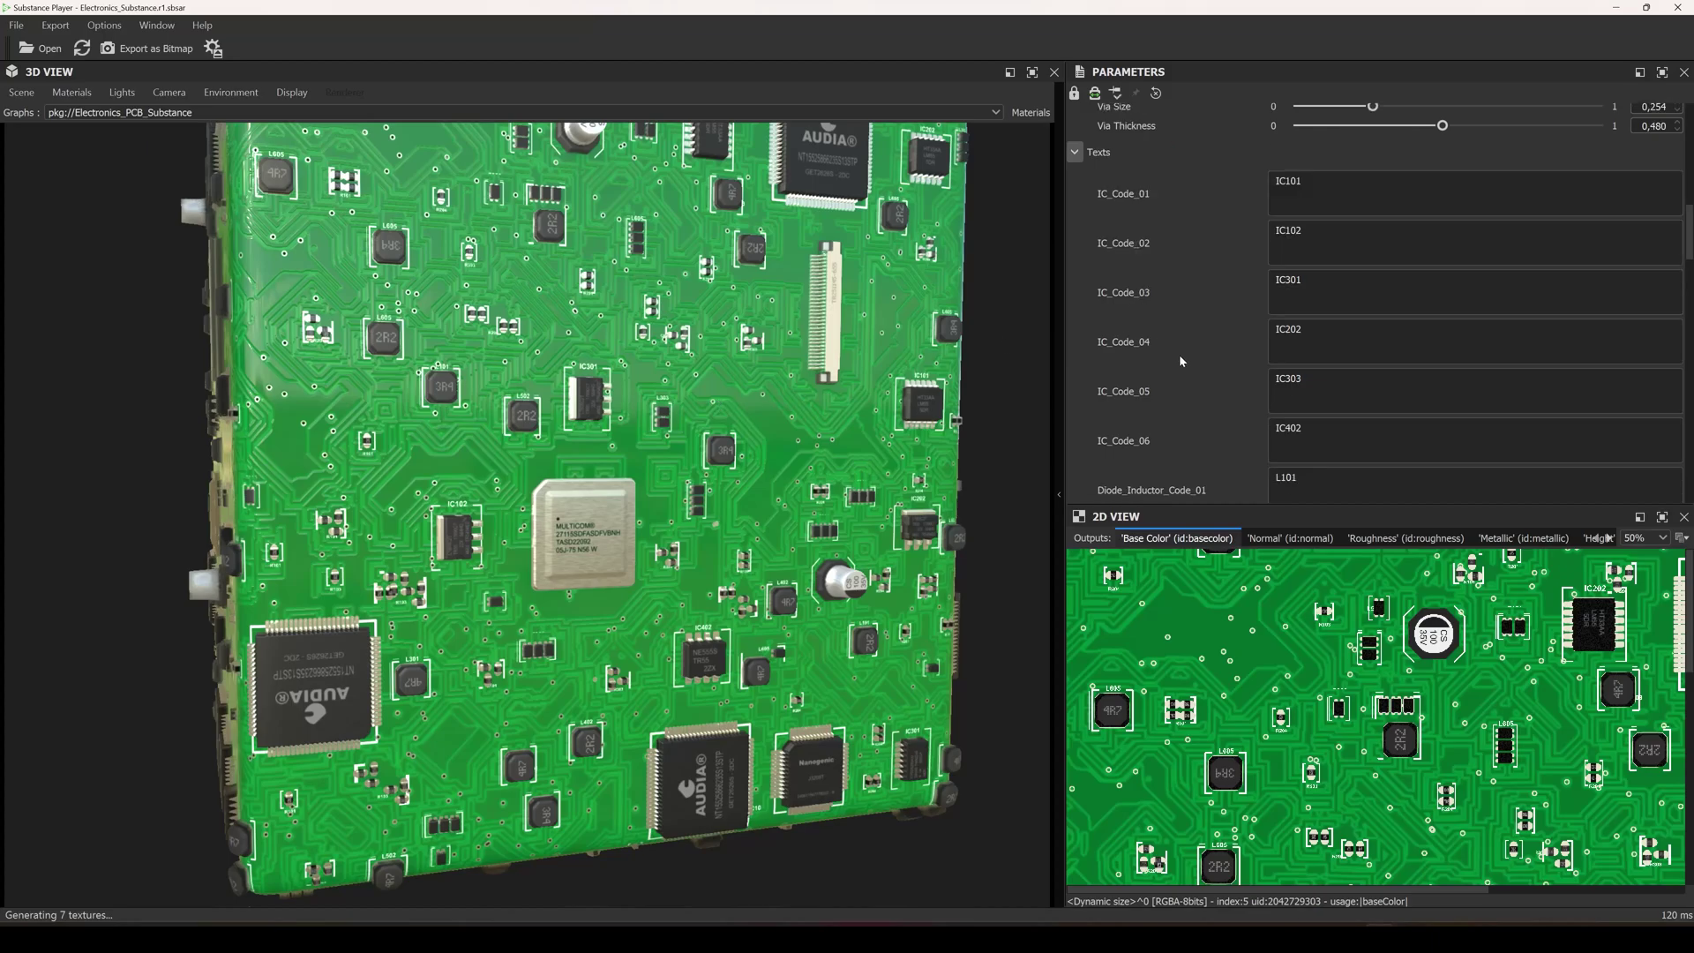
{"action": "scroll", "coordinate": [1155, 389], "scroll_direction": "down", "scroll_amount": 6}
{"action": "scroll", "coordinate": [1159, 376], "scroll_direction": "down", "scroll_amount": 4}
{"action": "scroll", "coordinate": [504, 360], "scroll_direction": "up", "scroll_amount": 6}
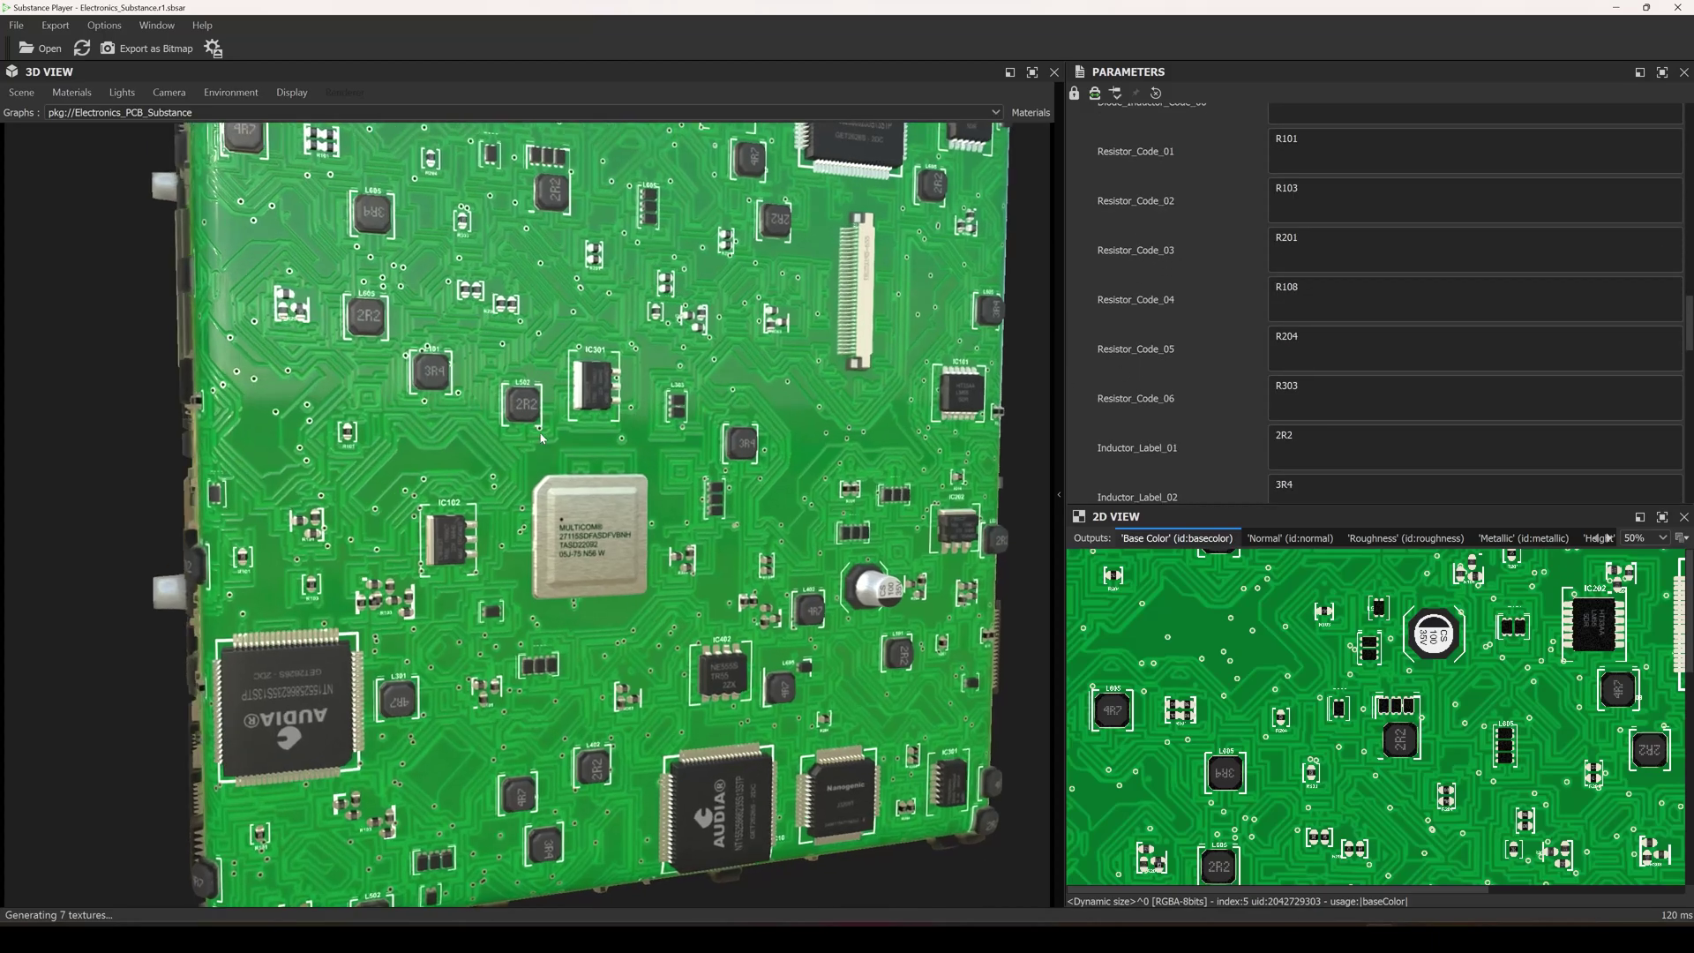
Examine up close the codes and labels printed on and beside the components around the CPU
{"action": "middle_click_drag", "start_coordinate": [504, 360], "coordinate": [573, 518]}
{"action": "scroll", "coordinate": [685, 448], "scroll_direction": "up", "scroll_amount": 3}
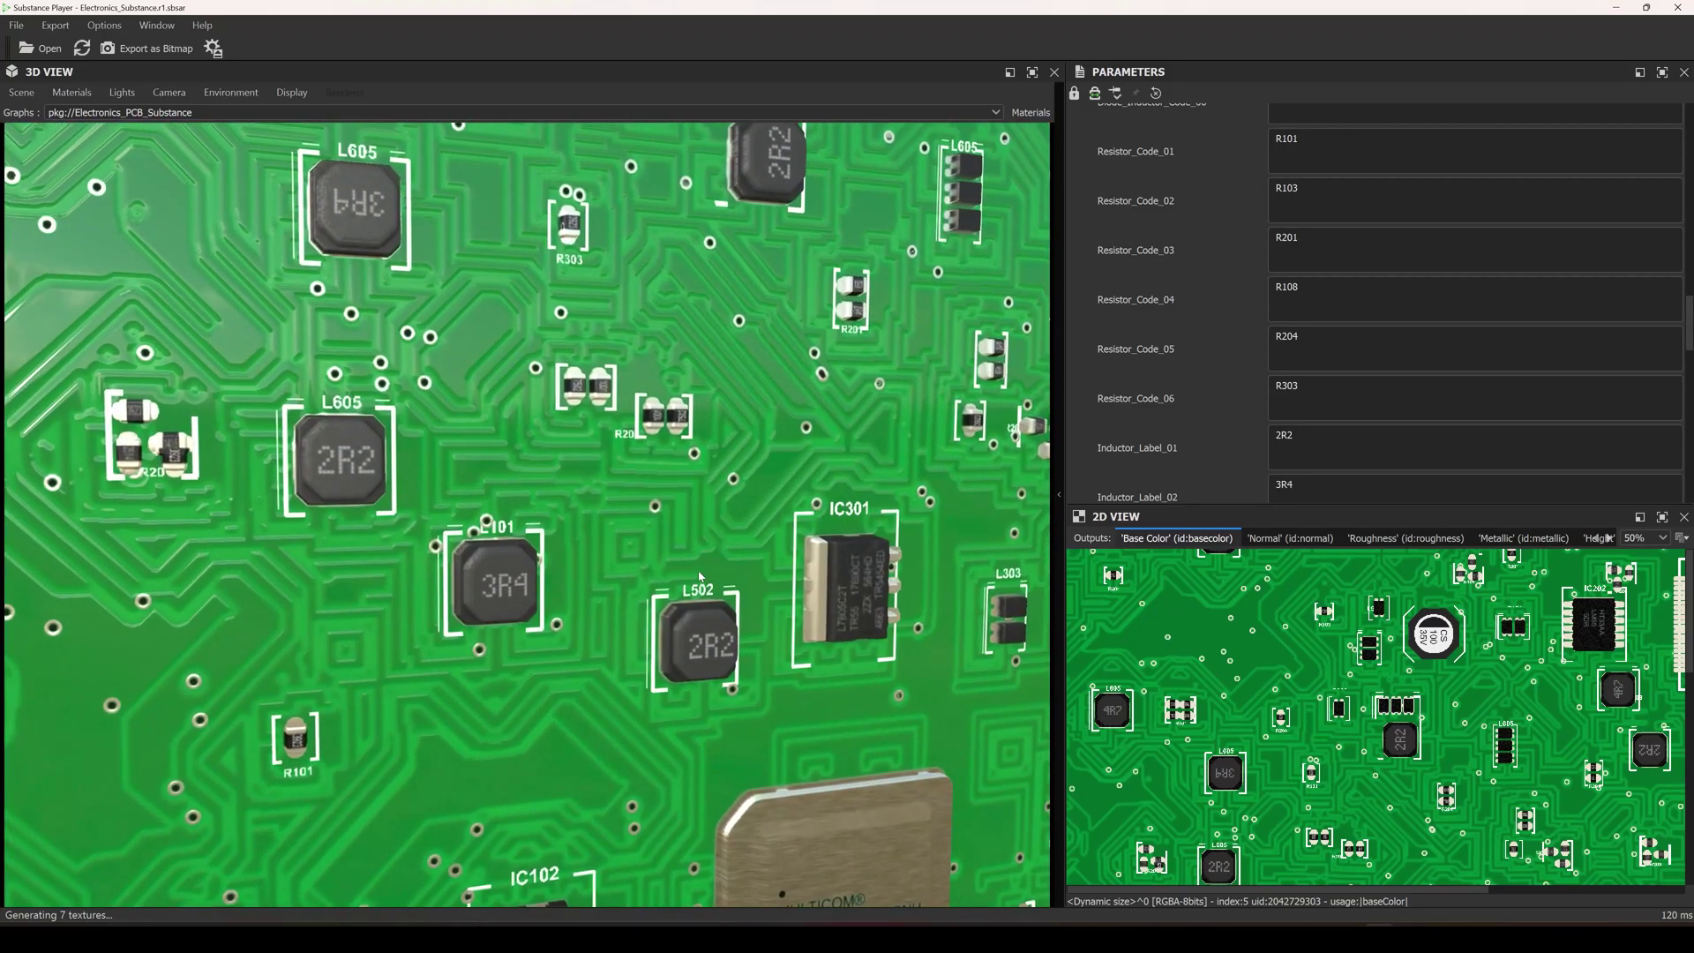
{"action": "middle_click_drag", "start_coordinate": [931, 221], "coordinate": [630, 342]}
{"action": "left_click_drag", "start_coordinate": [575, 392], "coordinate": [603, 424]}
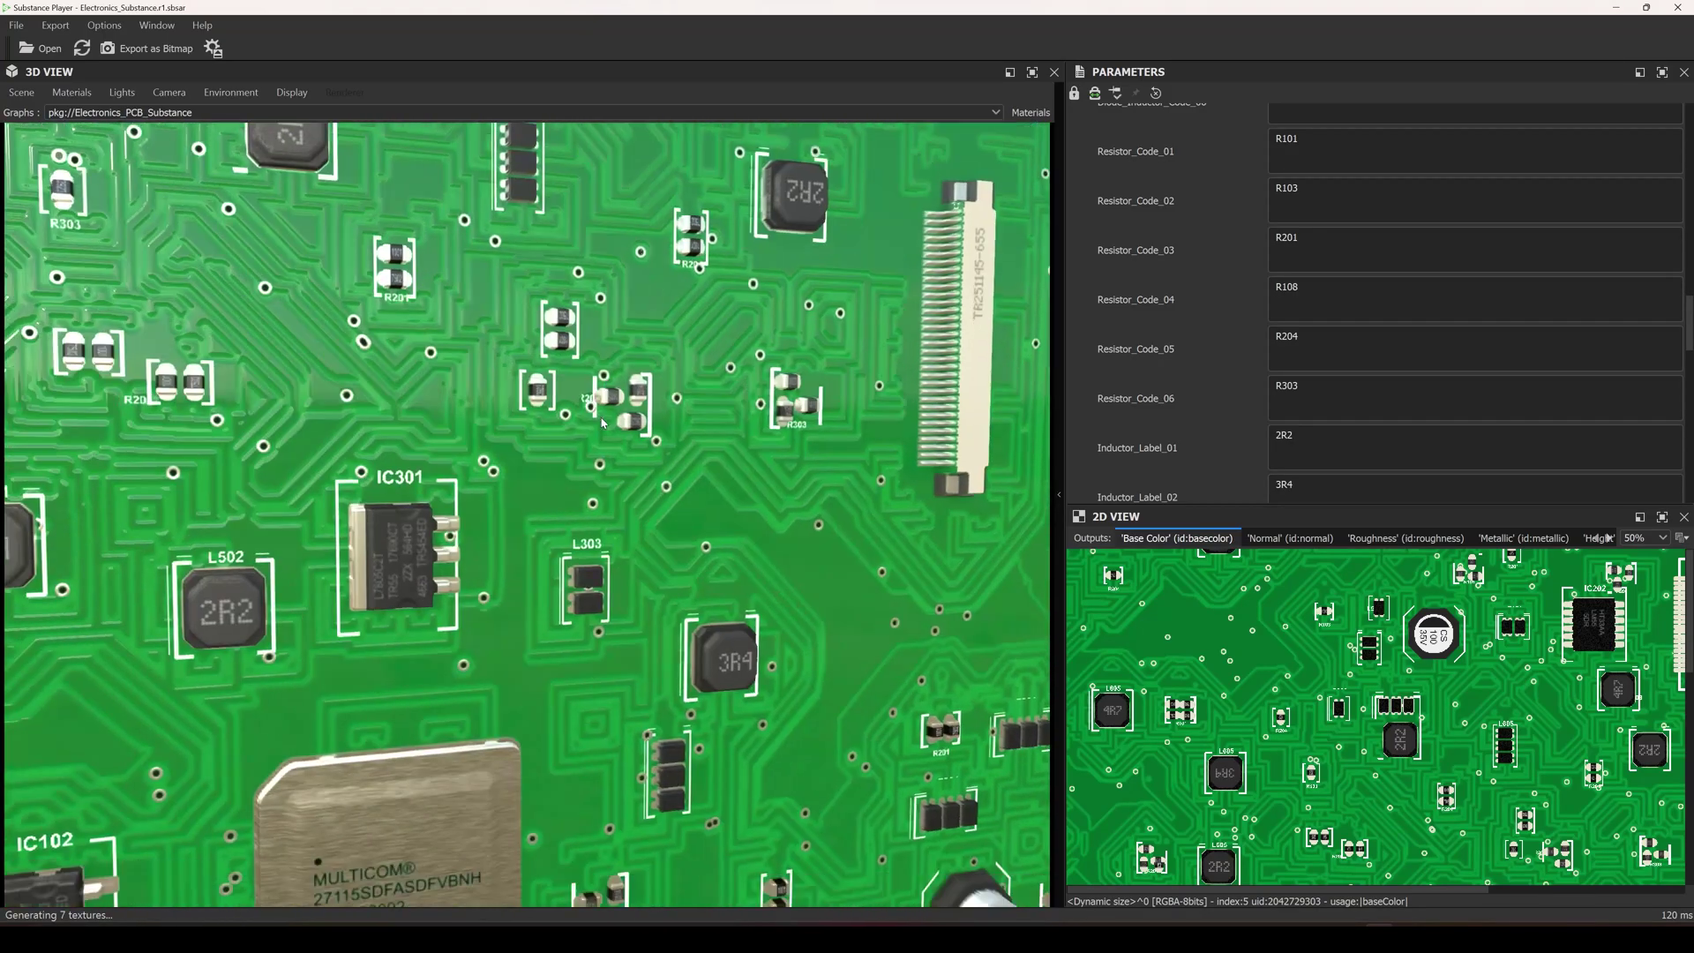
{"action": "left_click_drag", "start_coordinate": [486, 524], "coordinate": [659, 409]}
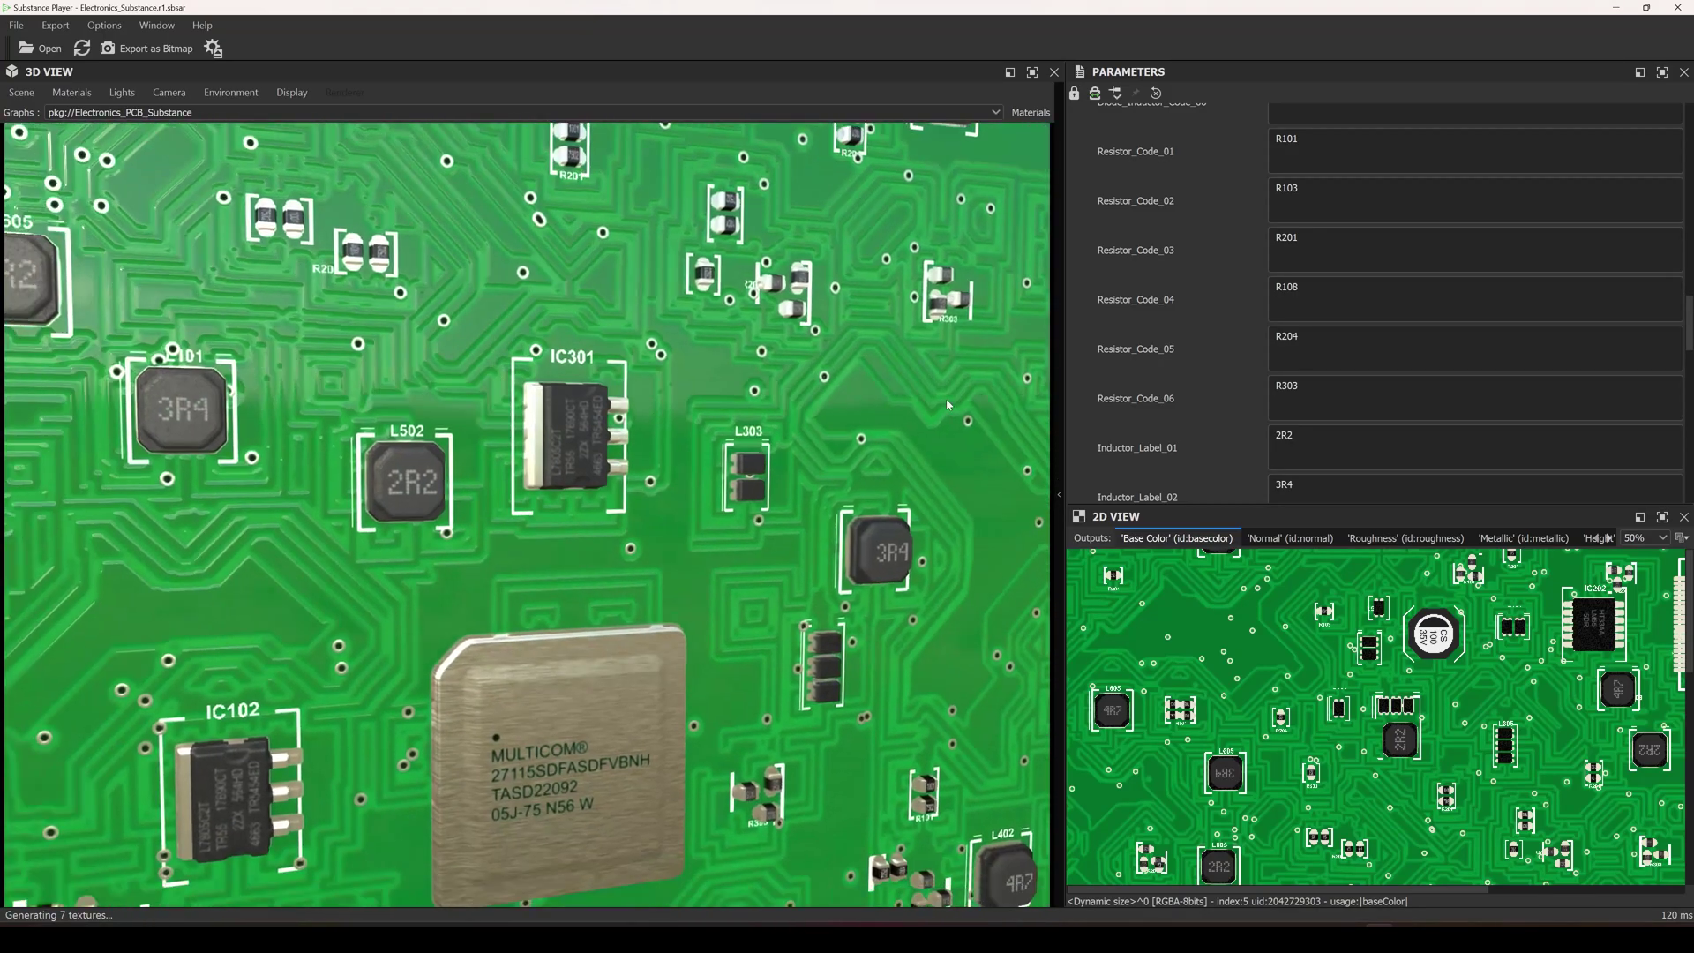
{"action": "scroll", "coordinate": [1114, 402], "scroll_direction": "down", "scroll_amount": 2}
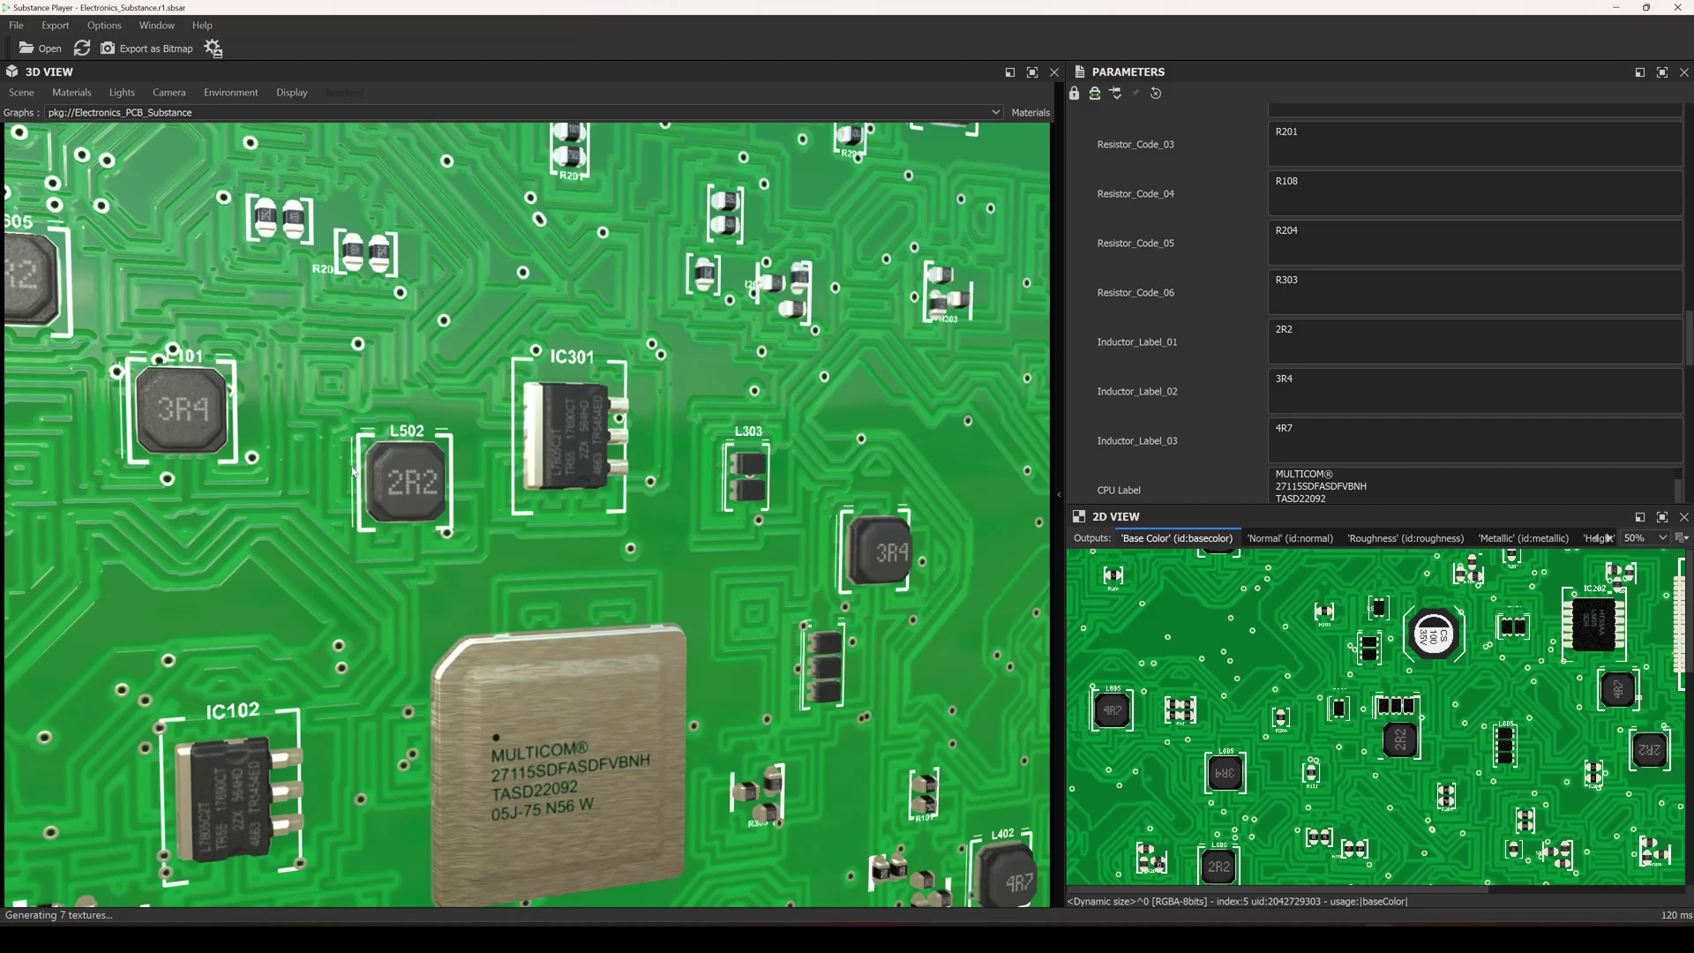
Try the texts 24r3 and 24R for Inductor_Label_01
{"action": "left_click_drag", "start_coordinate": [222, 427], "coordinate": [251, 417]}
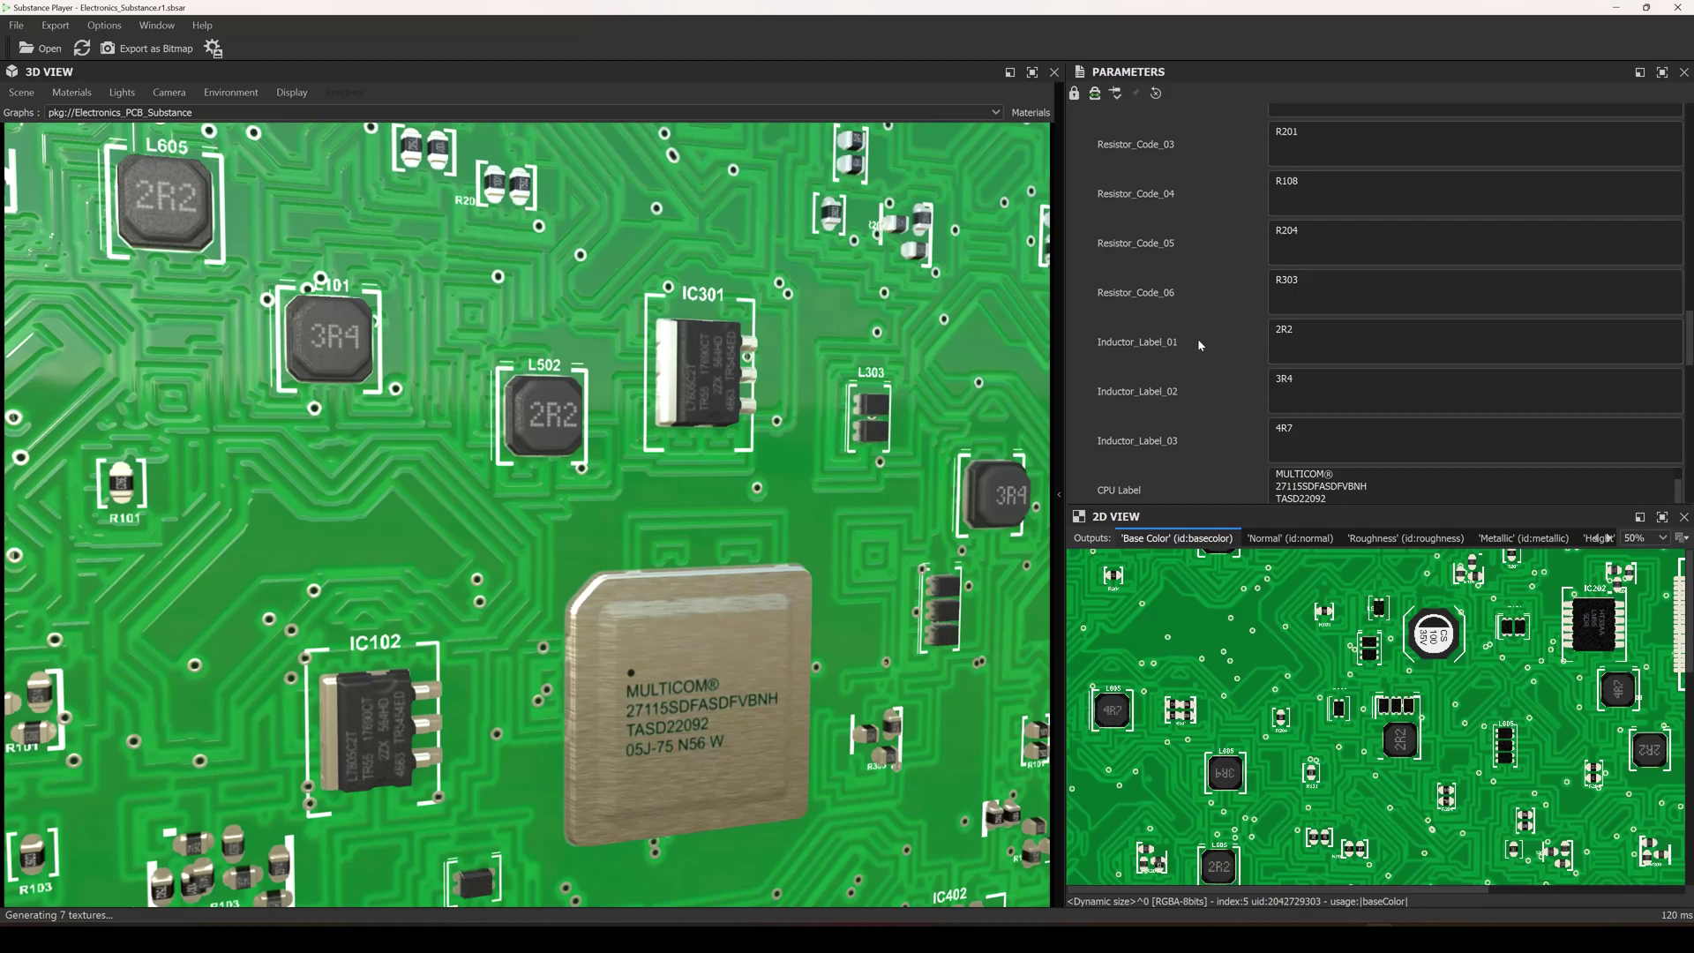
{"action": "double_click", "coordinate": [1285, 330]}
{"action": "left_click_drag", "start_coordinate": [529, 437], "coordinate": [552, 426]}
{"action": "left_click", "coordinate": [1307, 332]}
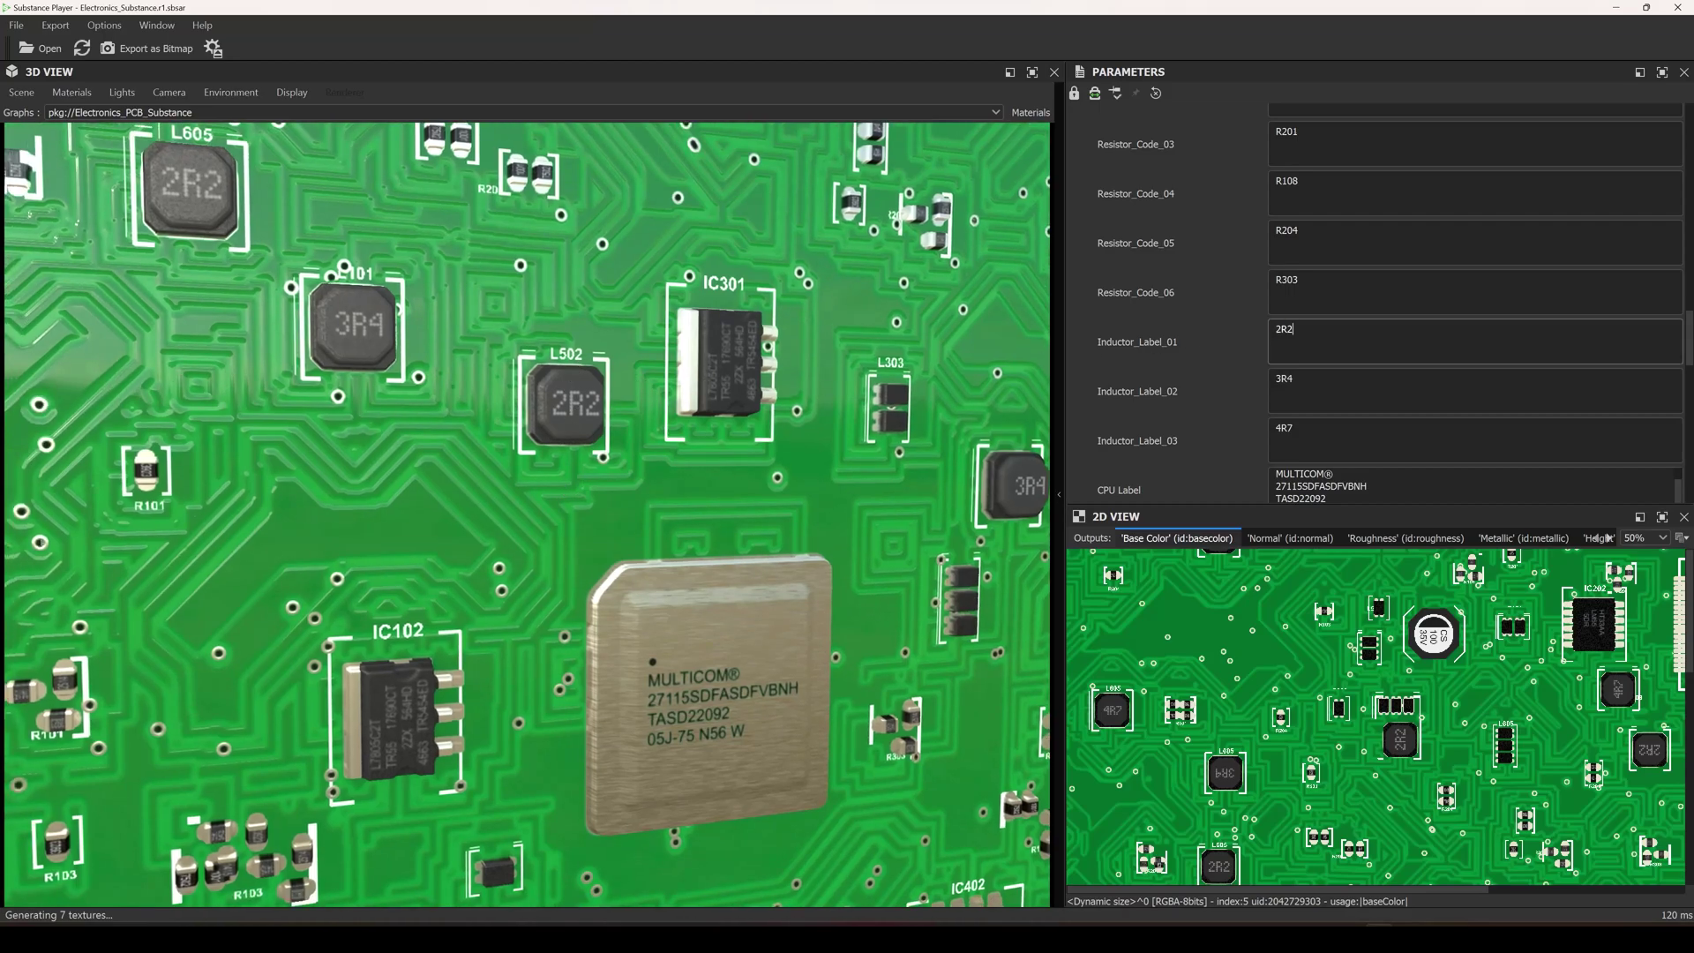
{"action": "key", "text": "BackSpace"}
{"action": "key", "text": "BackSpace"}
{"action": "type", "text": "4r3"}
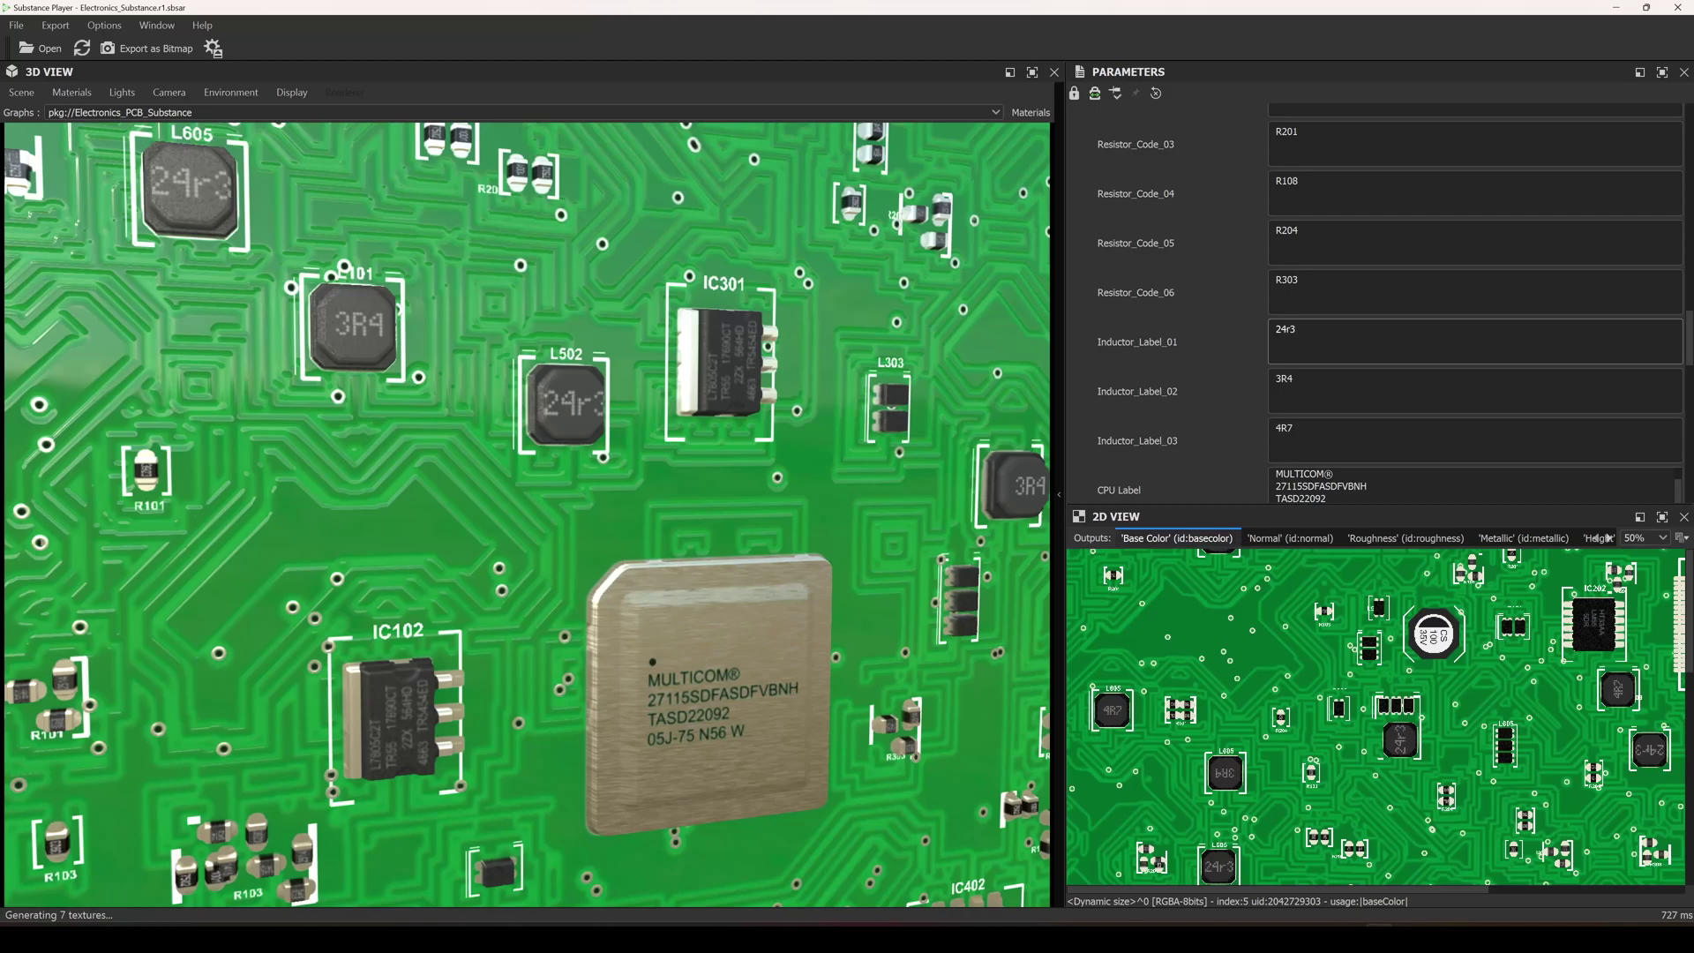
{"action": "key", "text": "BackSpace"}
{"action": "key", "text": "BackSpace"}
{"action": "type", "text": "R"}
{"action": "scroll", "coordinate": [546, 436], "scroll_direction": "down", "scroll_amount": 2}
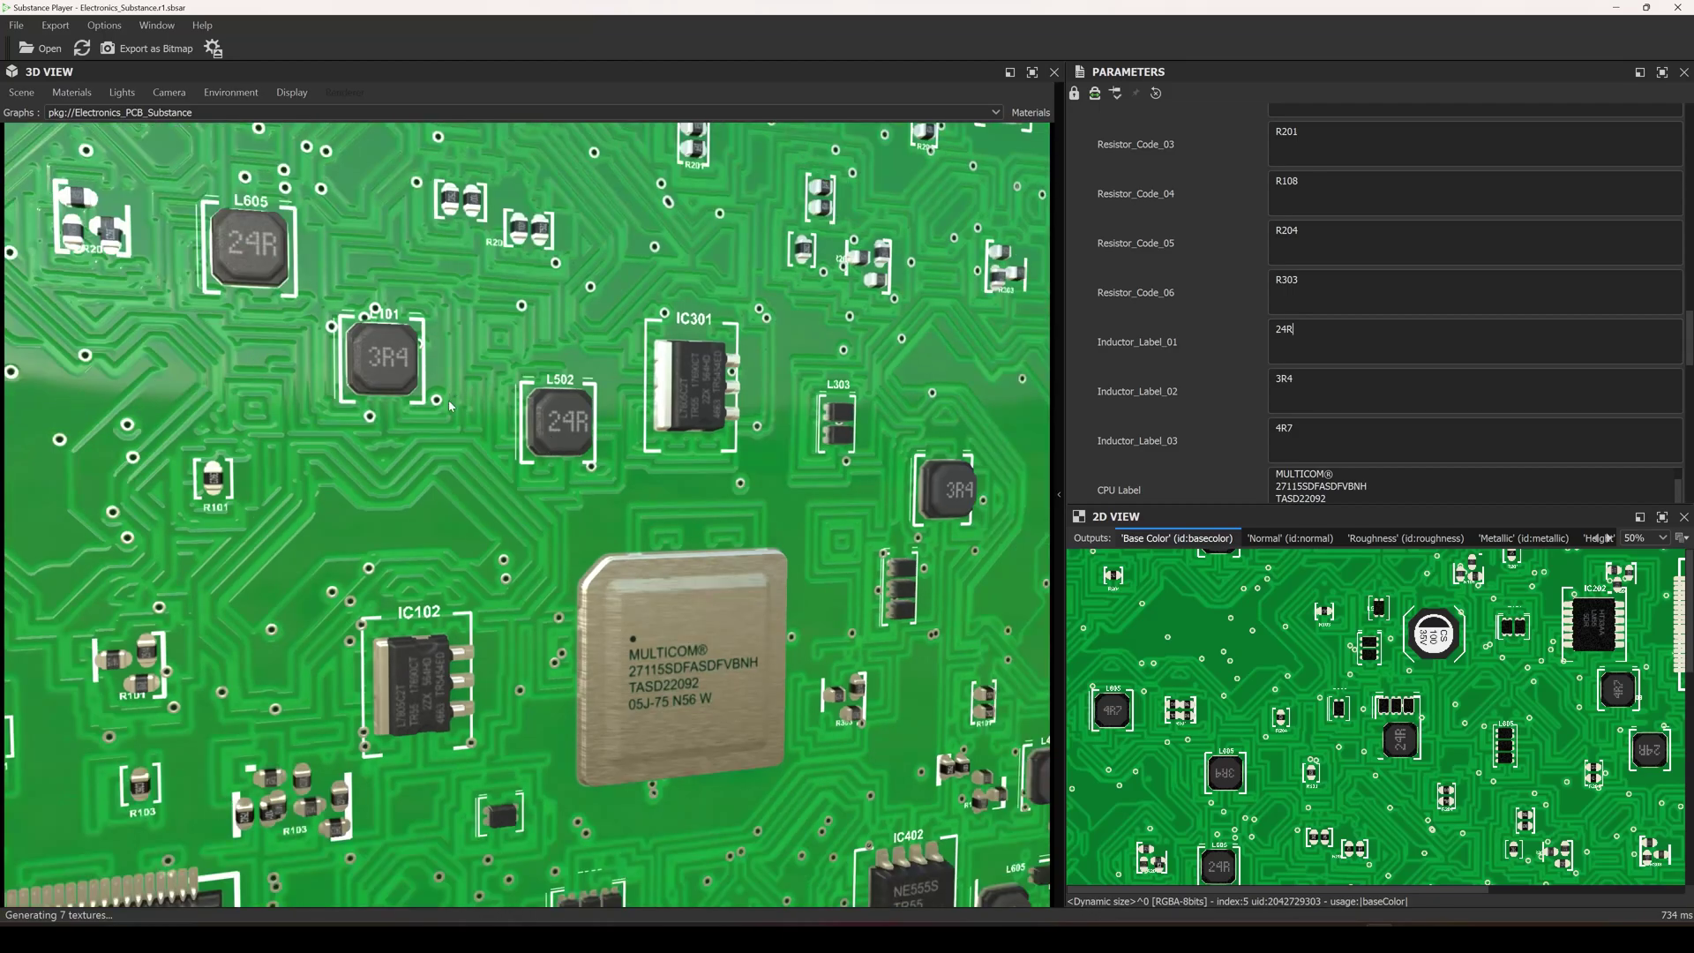
Try 2R+ for Inductor_Label_01, and settle on the text 2R4
{"action": "left_click", "coordinate": [1291, 329]}
{"action": "key", "text": "BackSpace"}
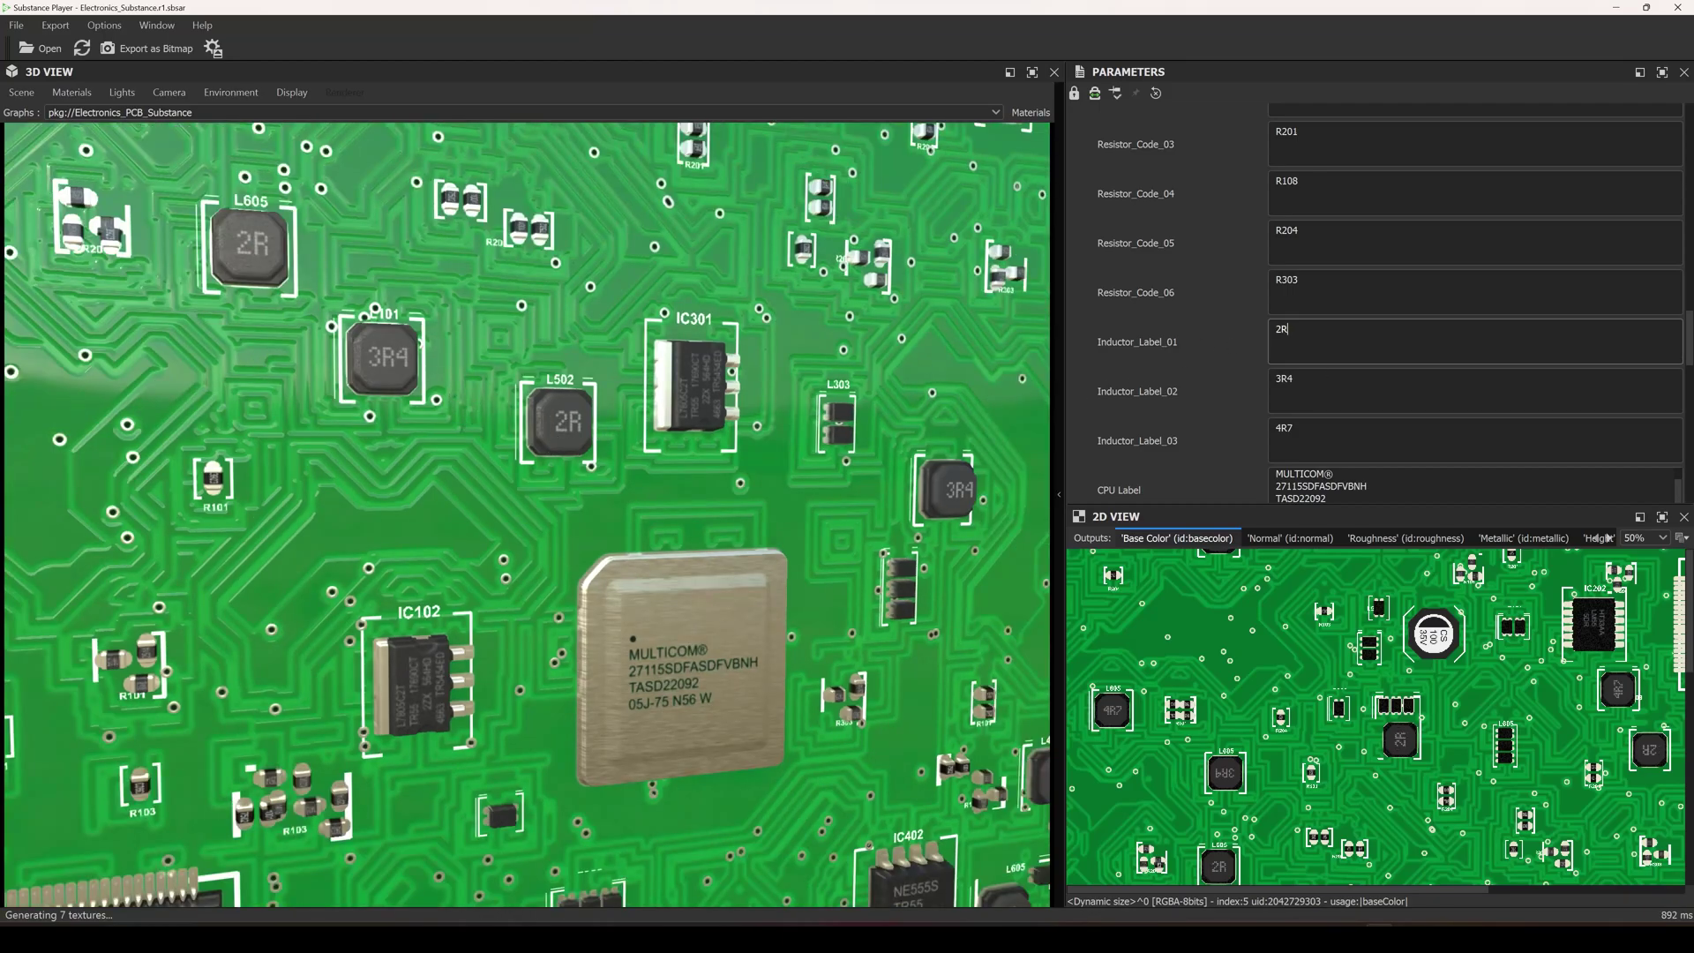
{"action": "type", "text": "+"}
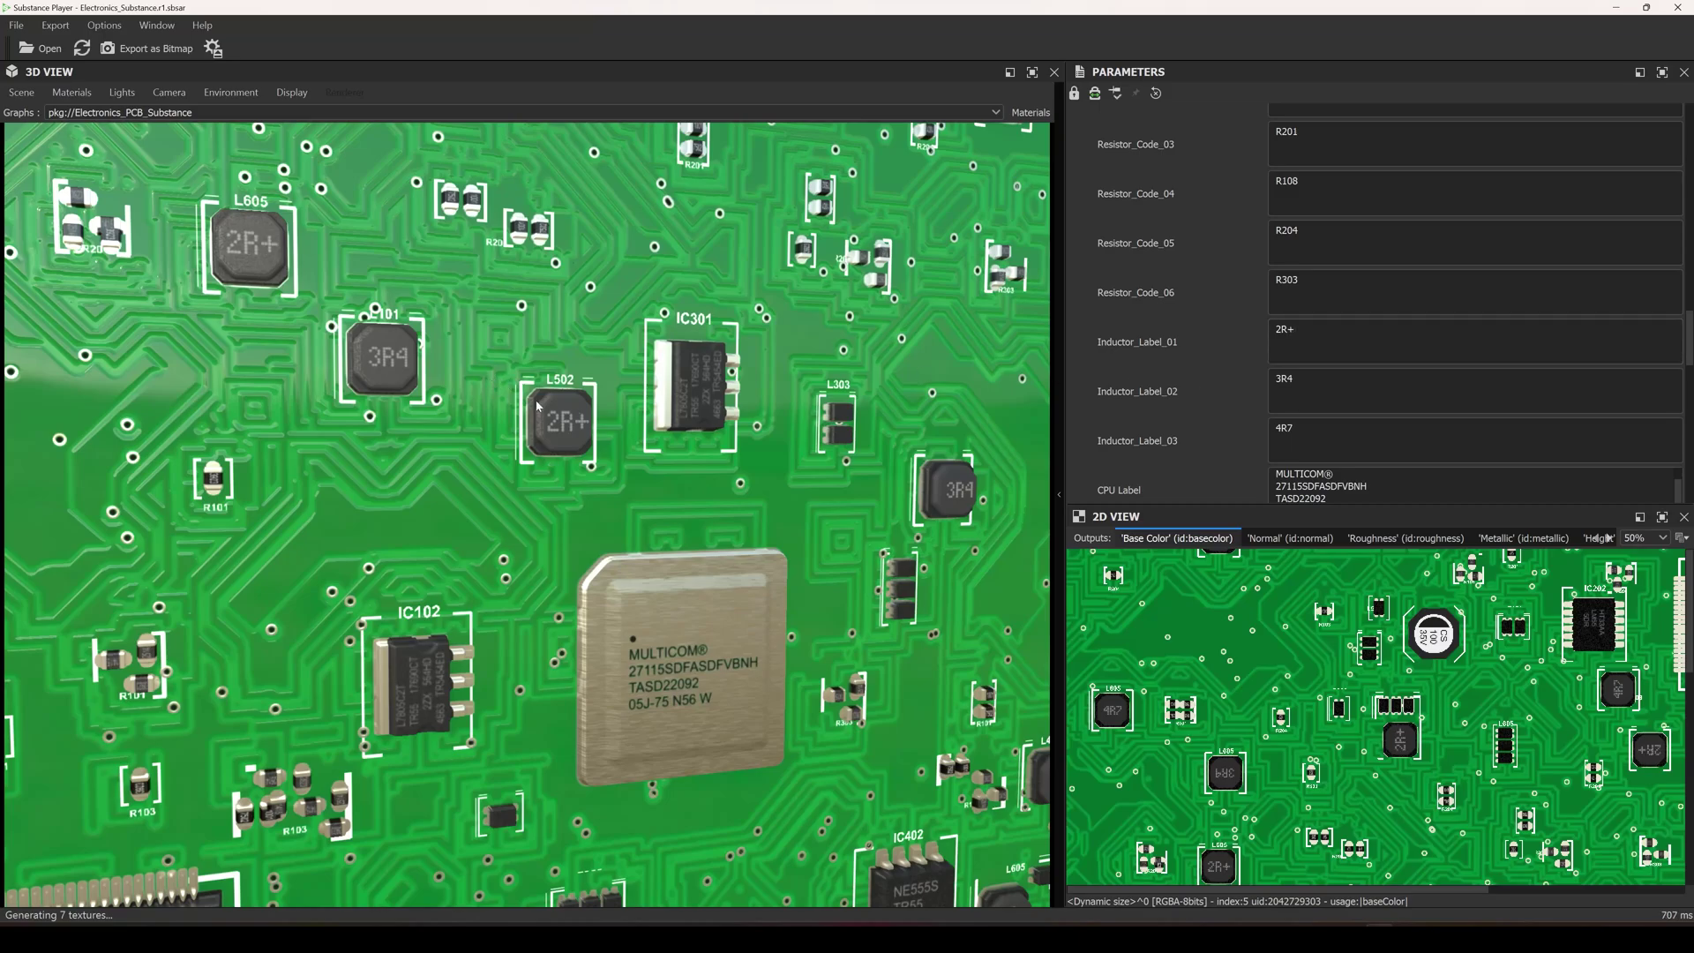
{"action": "key", "text": "BackSpace"}
{"action": "type", "text": "4"}
Replace the brand name in the CPU Label with SOMEBRAND, keeping the ® sign and the code lines
{"action": "scroll", "coordinate": [1184, 394], "scroll_direction": "down", "scroll_amount": 1}
{"action": "left_click", "coordinate": [1336, 369]}
{"action": "scroll", "coordinate": [707, 646], "scroll_direction": "up", "scroll_amount": 2}
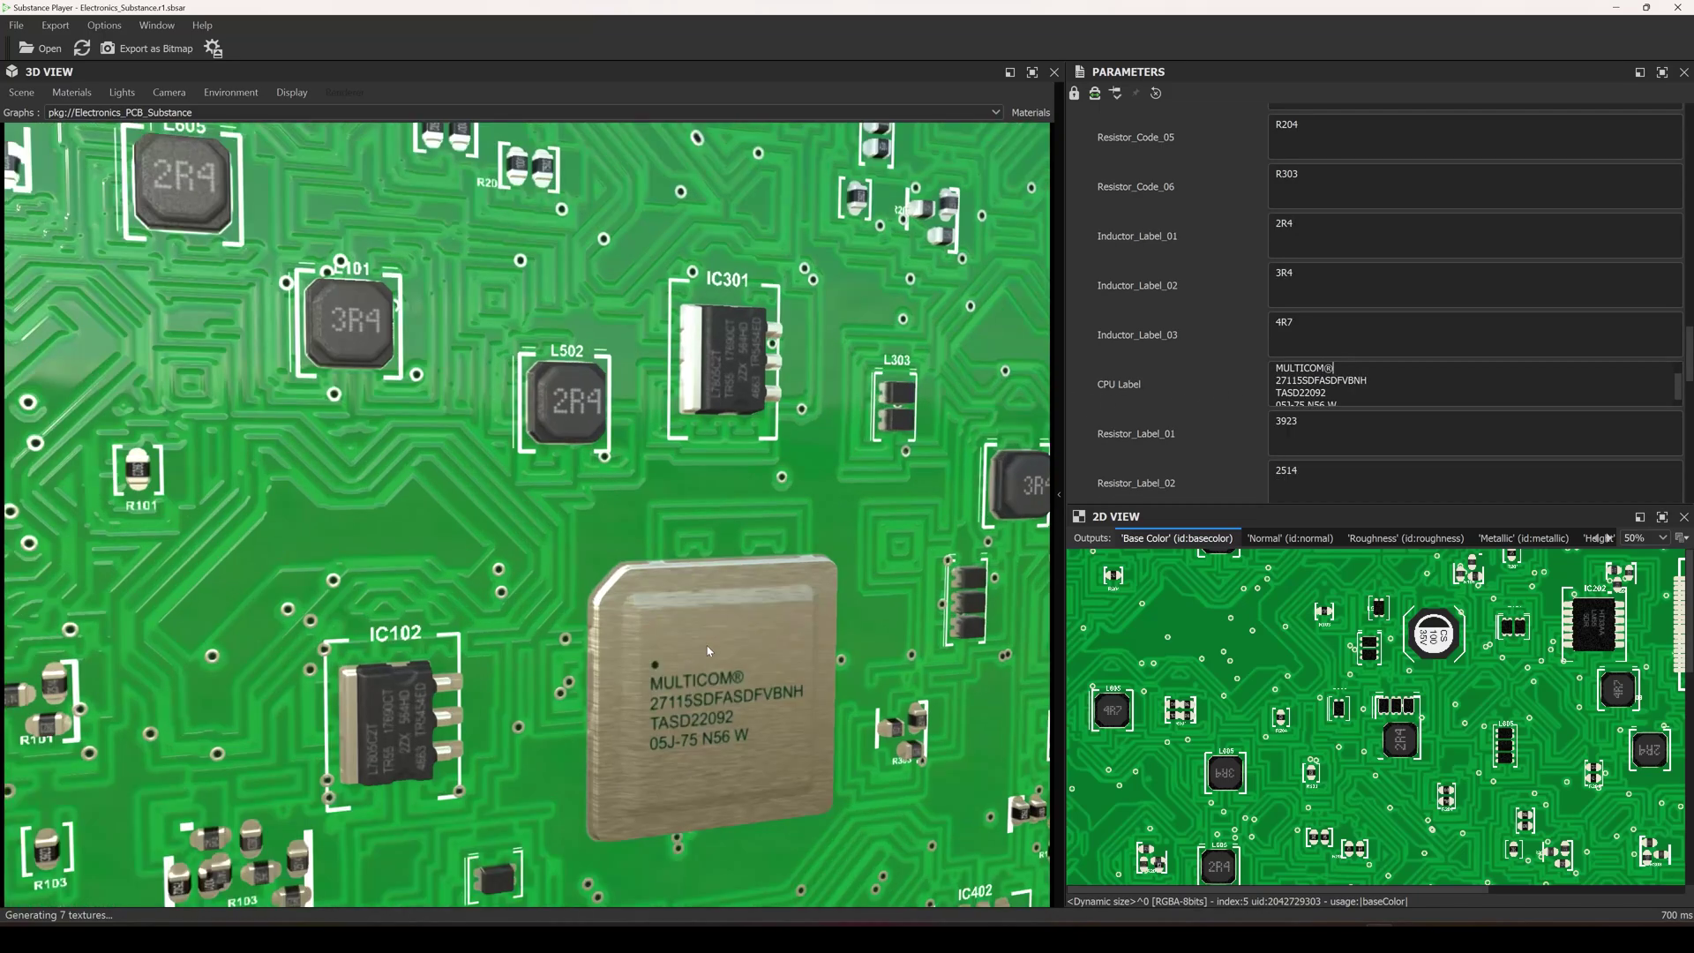
{"action": "left_click_drag", "start_coordinate": [1326, 368], "coordinate": [1225, 373]}
{"action": "type", "text": "S"}
{"action": "key", "text": "BackSpace"}
{"action": "type", "text": "SOMEBRAND"}
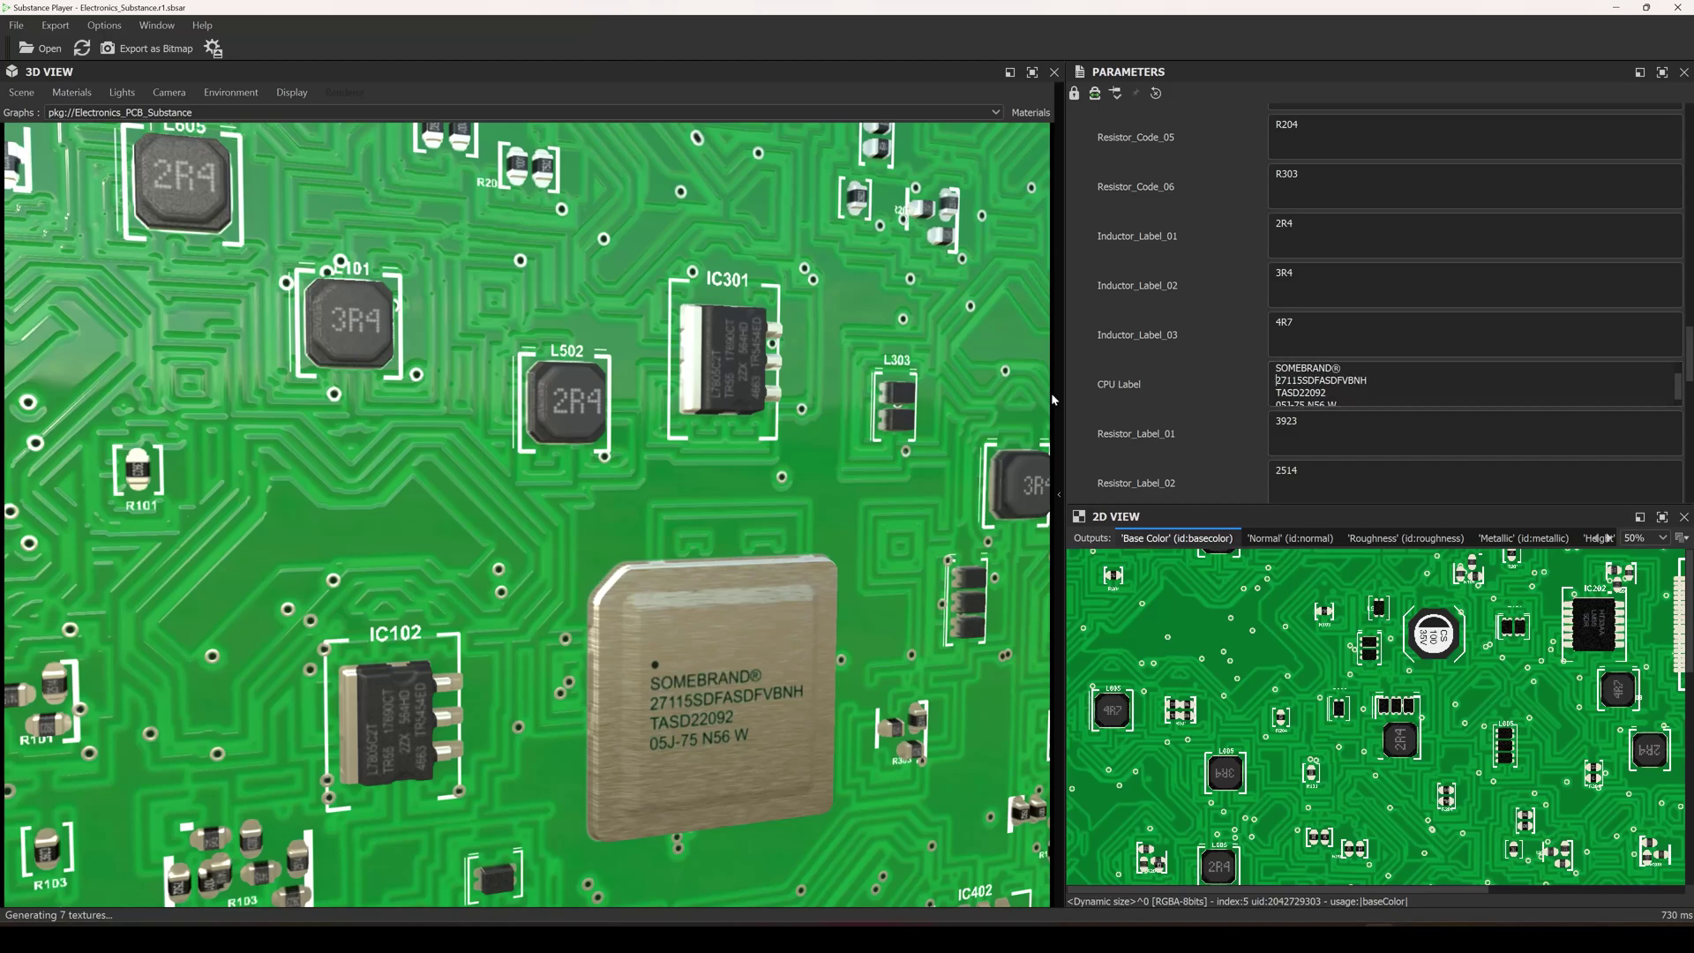
{"action": "middle_click_drag", "start_coordinate": [632, 646], "coordinate": [599, 547]}
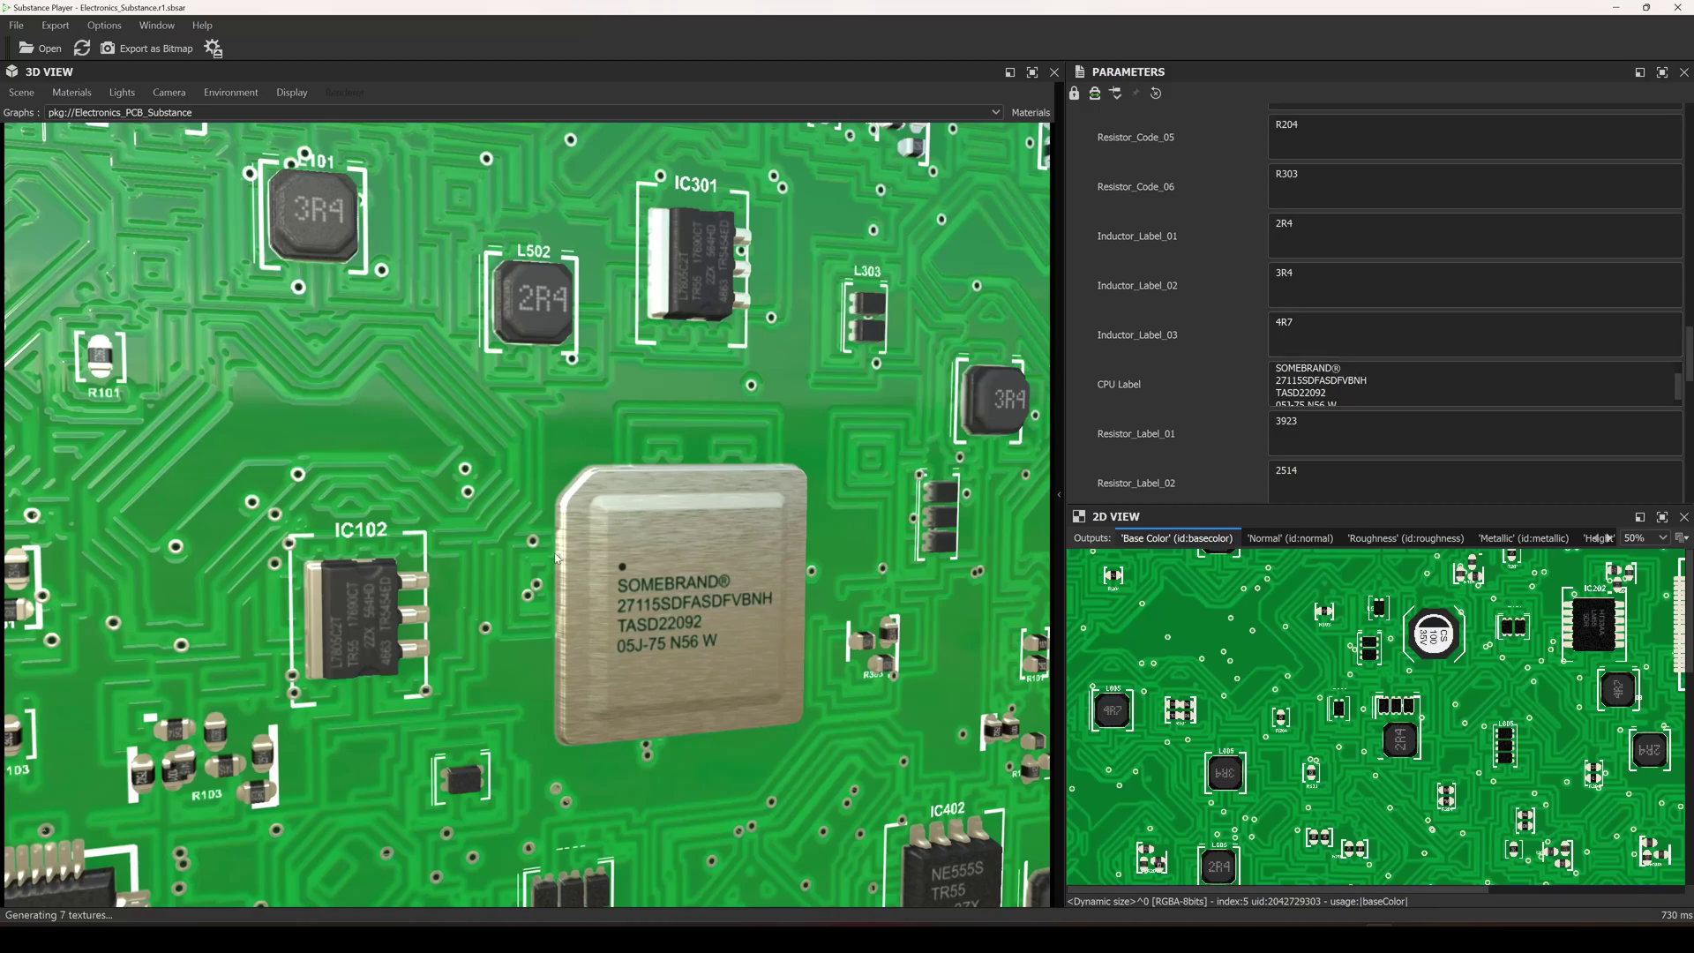
{"action": "scroll", "coordinate": [1205, 419], "scroll_direction": "up", "scroll_amount": 1}
{"action": "scroll", "coordinate": [1205, 418], "scroll_direction": "down", "scroll_amount": 1}
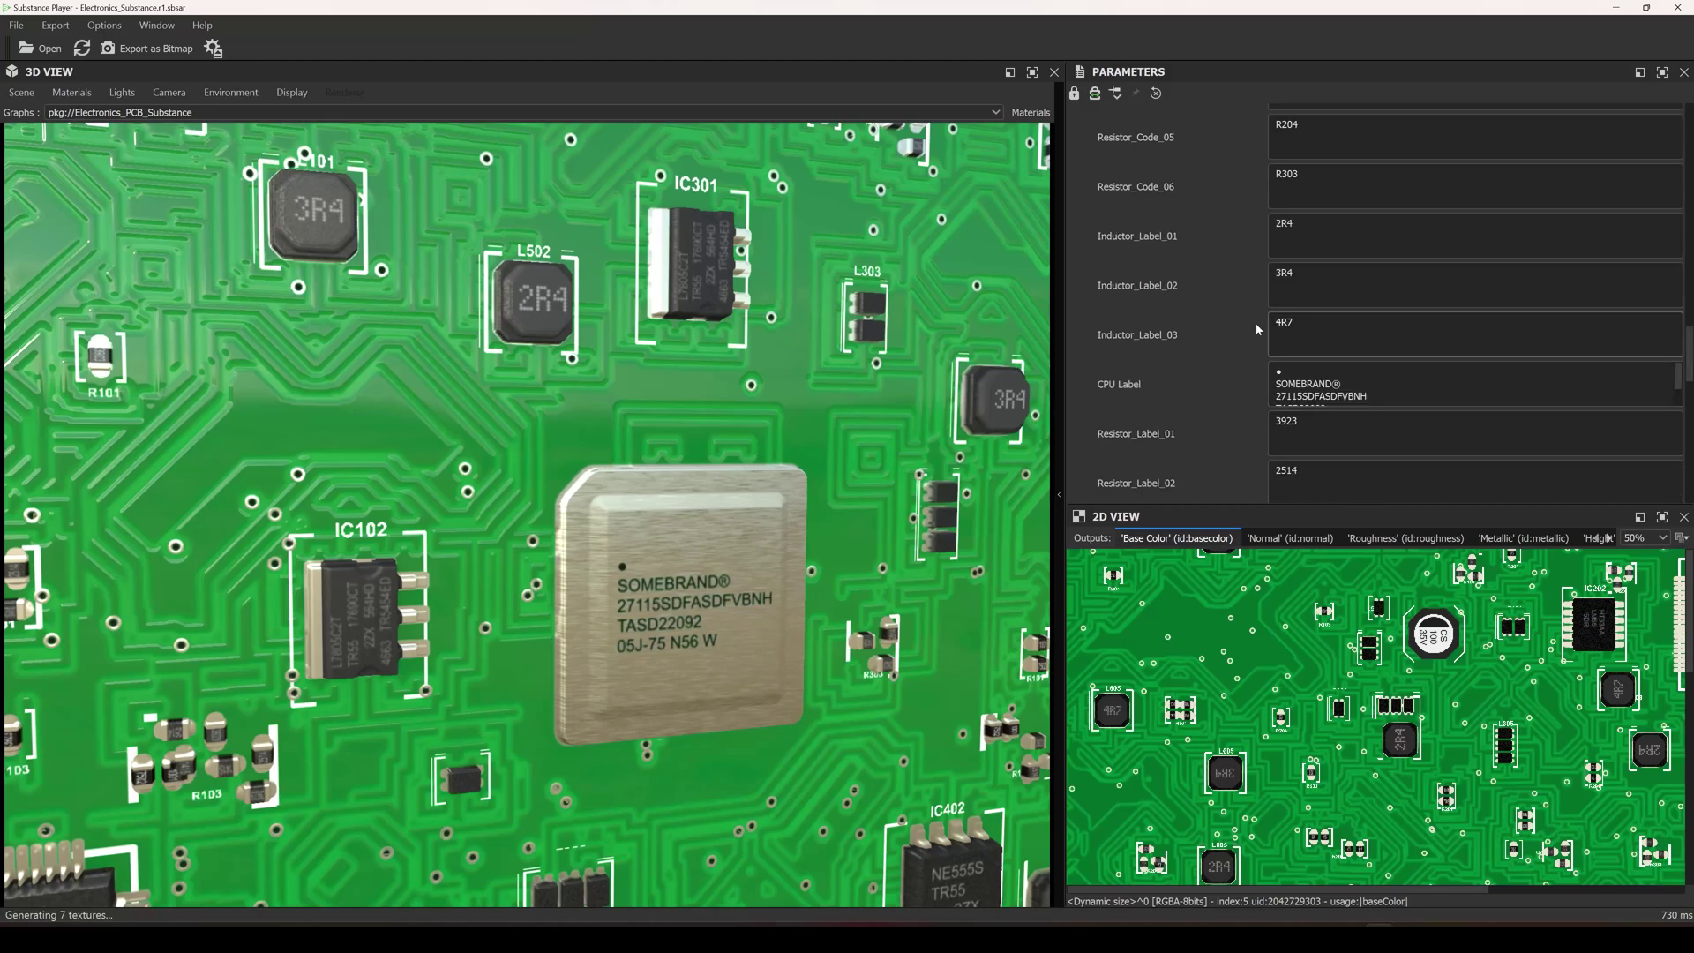
Lower the substance's Output Size to 512 by 512
{"action": "left_click_drag", "start_coordinate": [1688, 353], "coordinate": [1687, 131]}
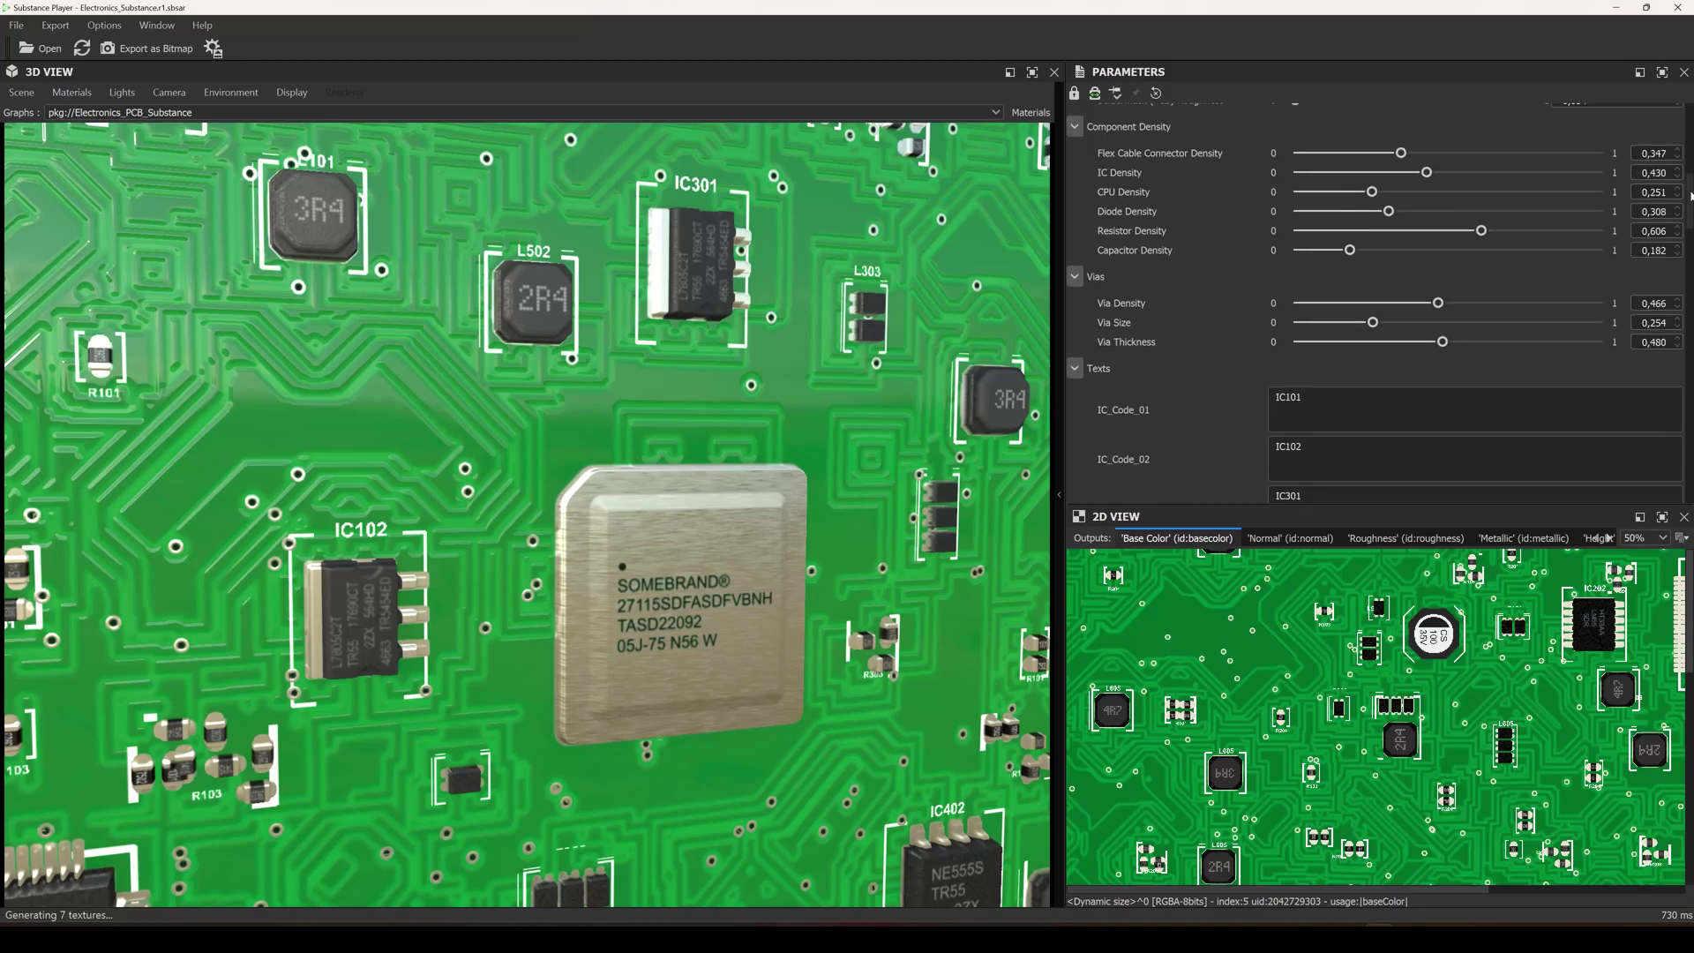
{"action": "left_click", "coordinate": [1288, 143]}
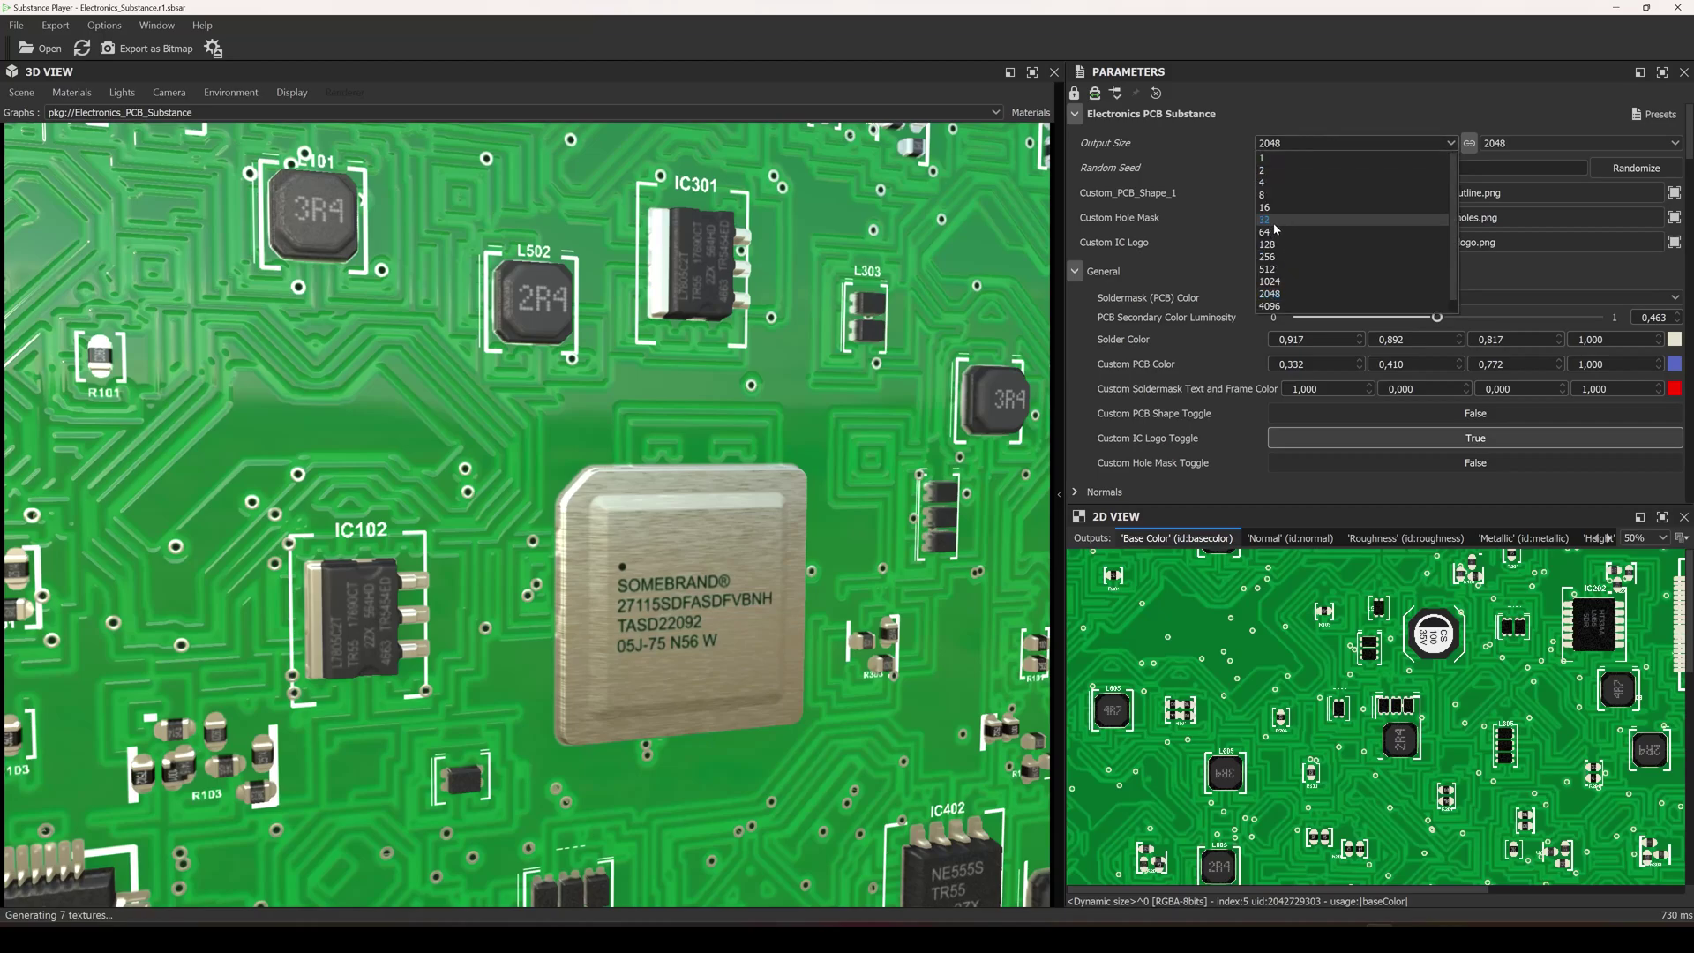
{"action": "left_click", "coordinate": [1273, 257]}
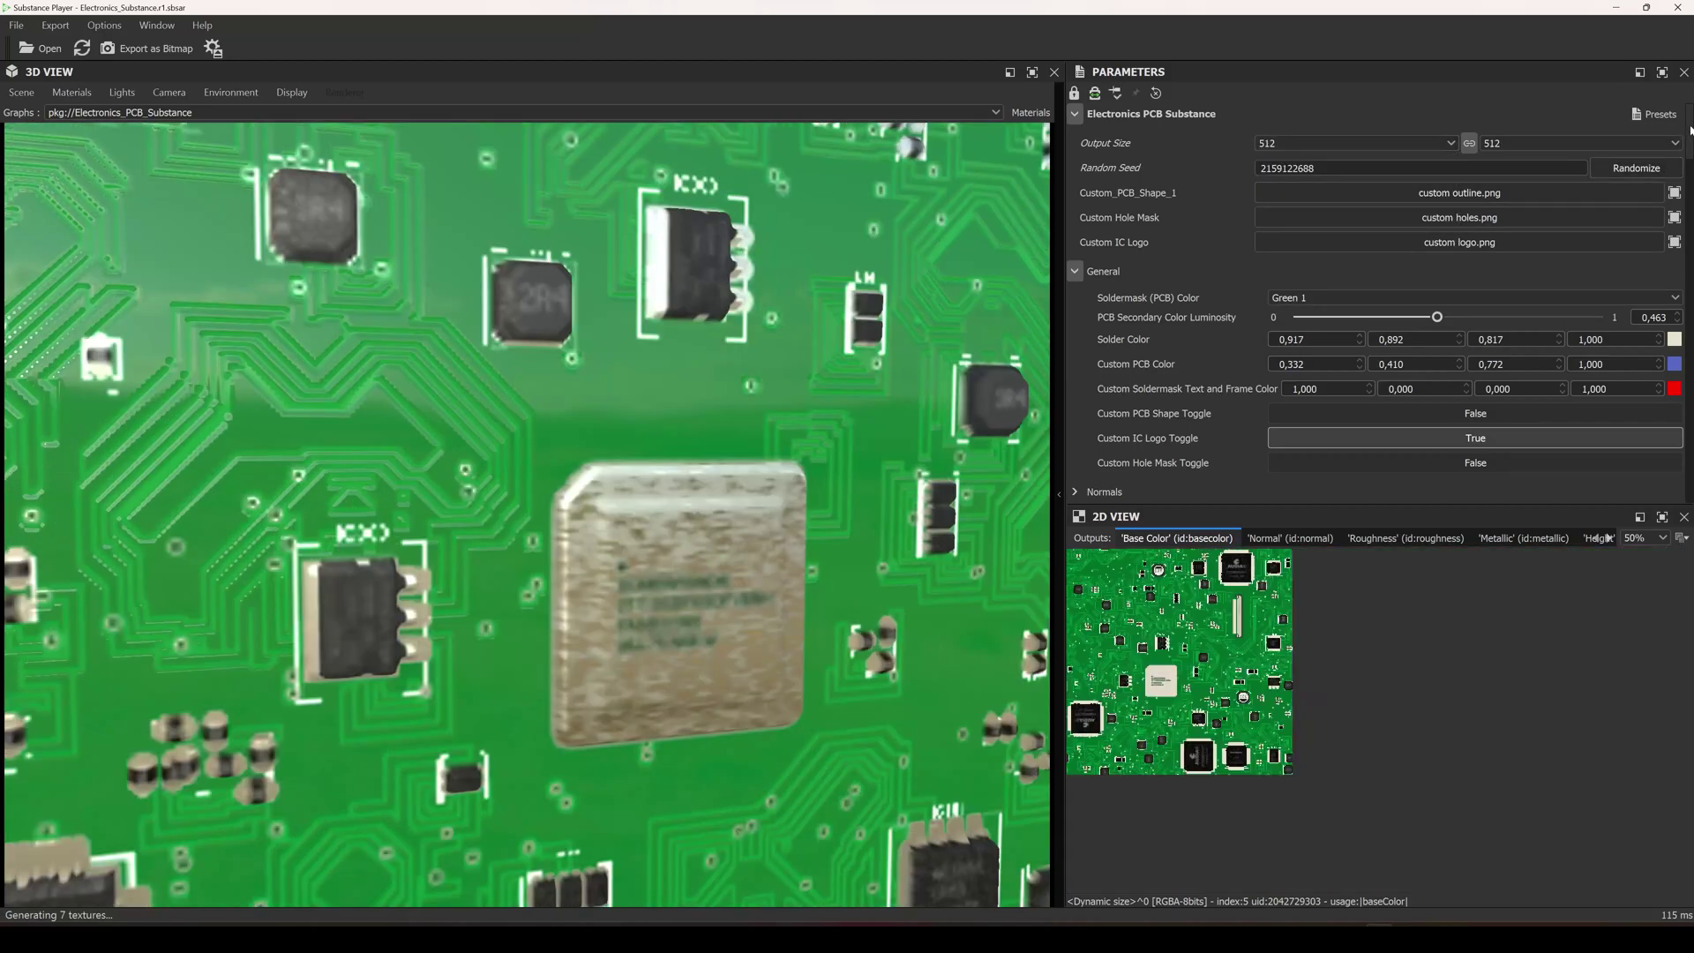
Set the IC_Label_06_Brand text to Cryogenic for the chip beside the large AUDIA IC
{"action": "scroll", "coordinate": [1377, 300], "scroll_direction": "down", "scroll_amount": 5}
{"action": "scroll", "coordinate": [1390, 302], "scroll_direction": "down", "scroll_amount": 10}
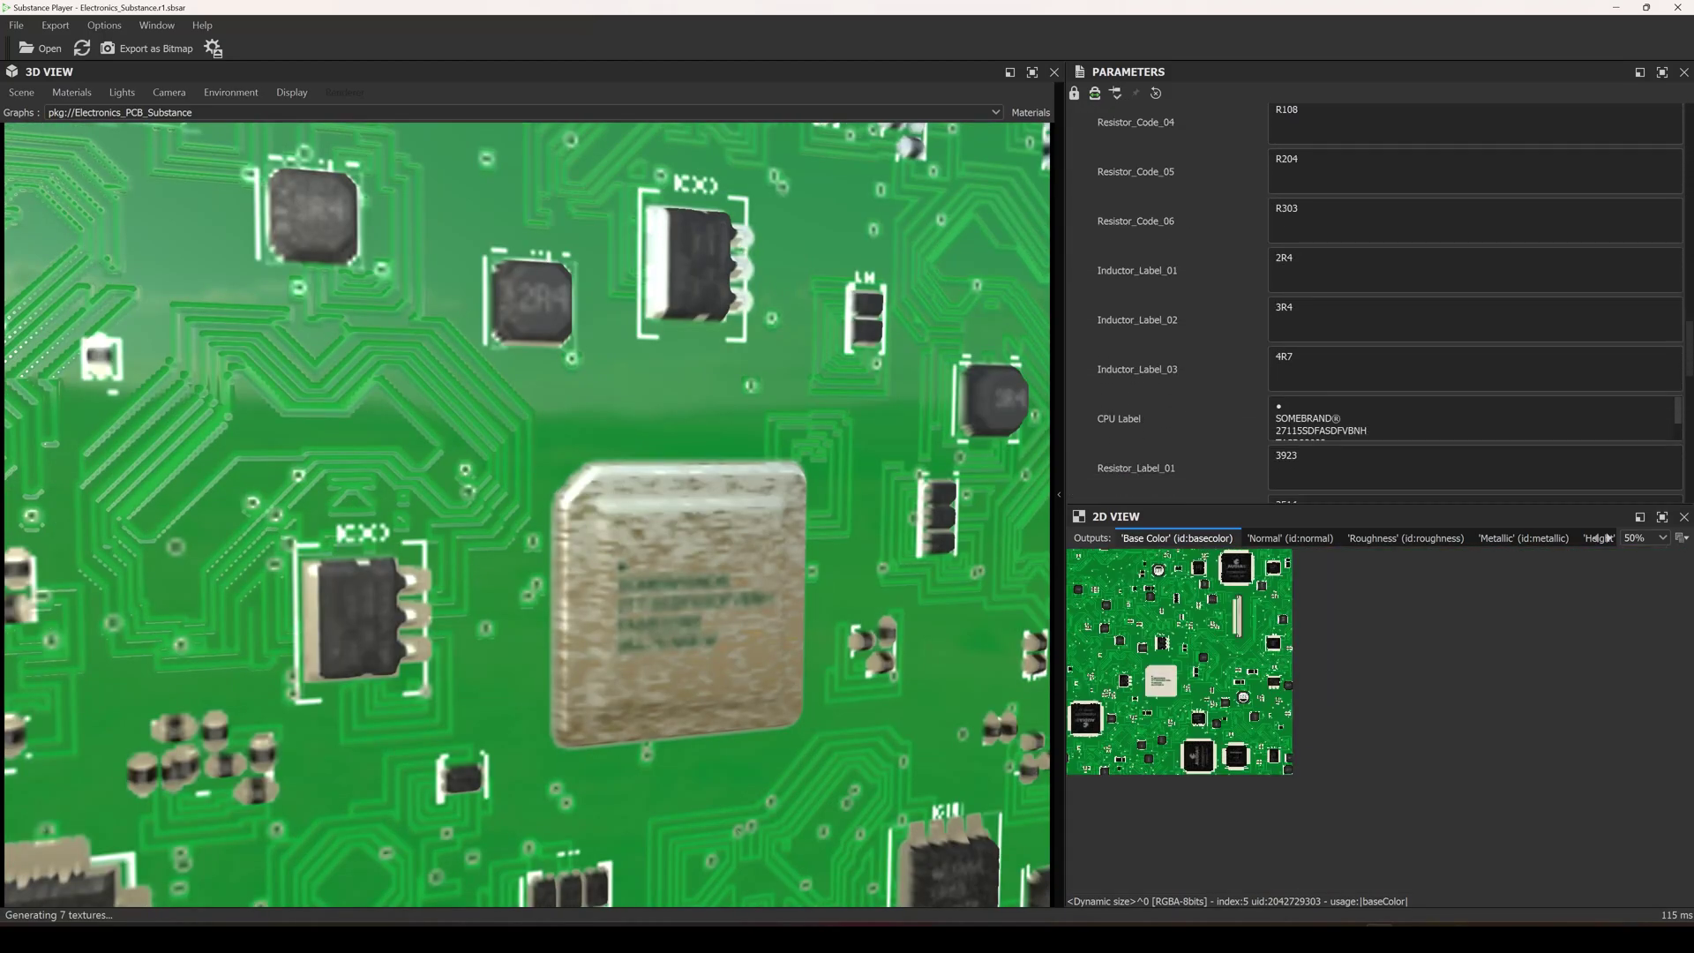
{"action": "scroll", "coordinate": [1389, 302], "scroll_direction": "down", "scroll_amount": 10}
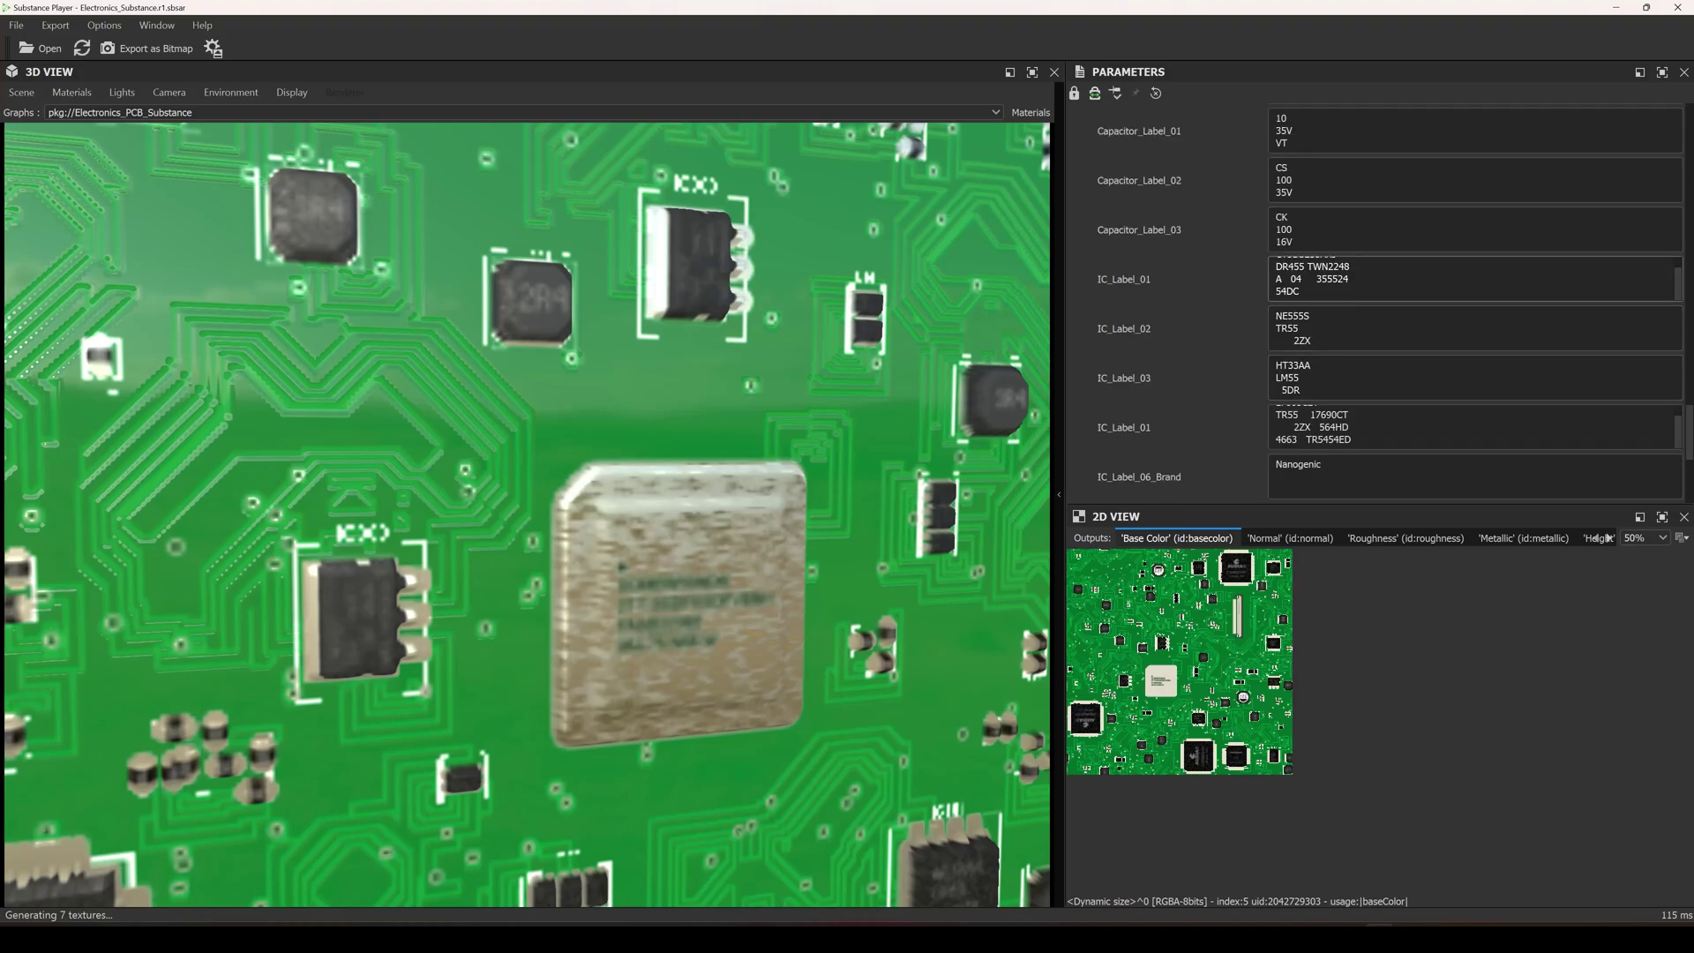
{"action": "scroll", "coordinate": [1390, 278], "scroll_direction": "up", "scroll_amount": 1}
{"action": "scroll", "coordinate": [1474, 427], "scroll_direction": "up", "scroll_amount": 1}
{"action": "double_click", "coordinate": [1307, 464]}
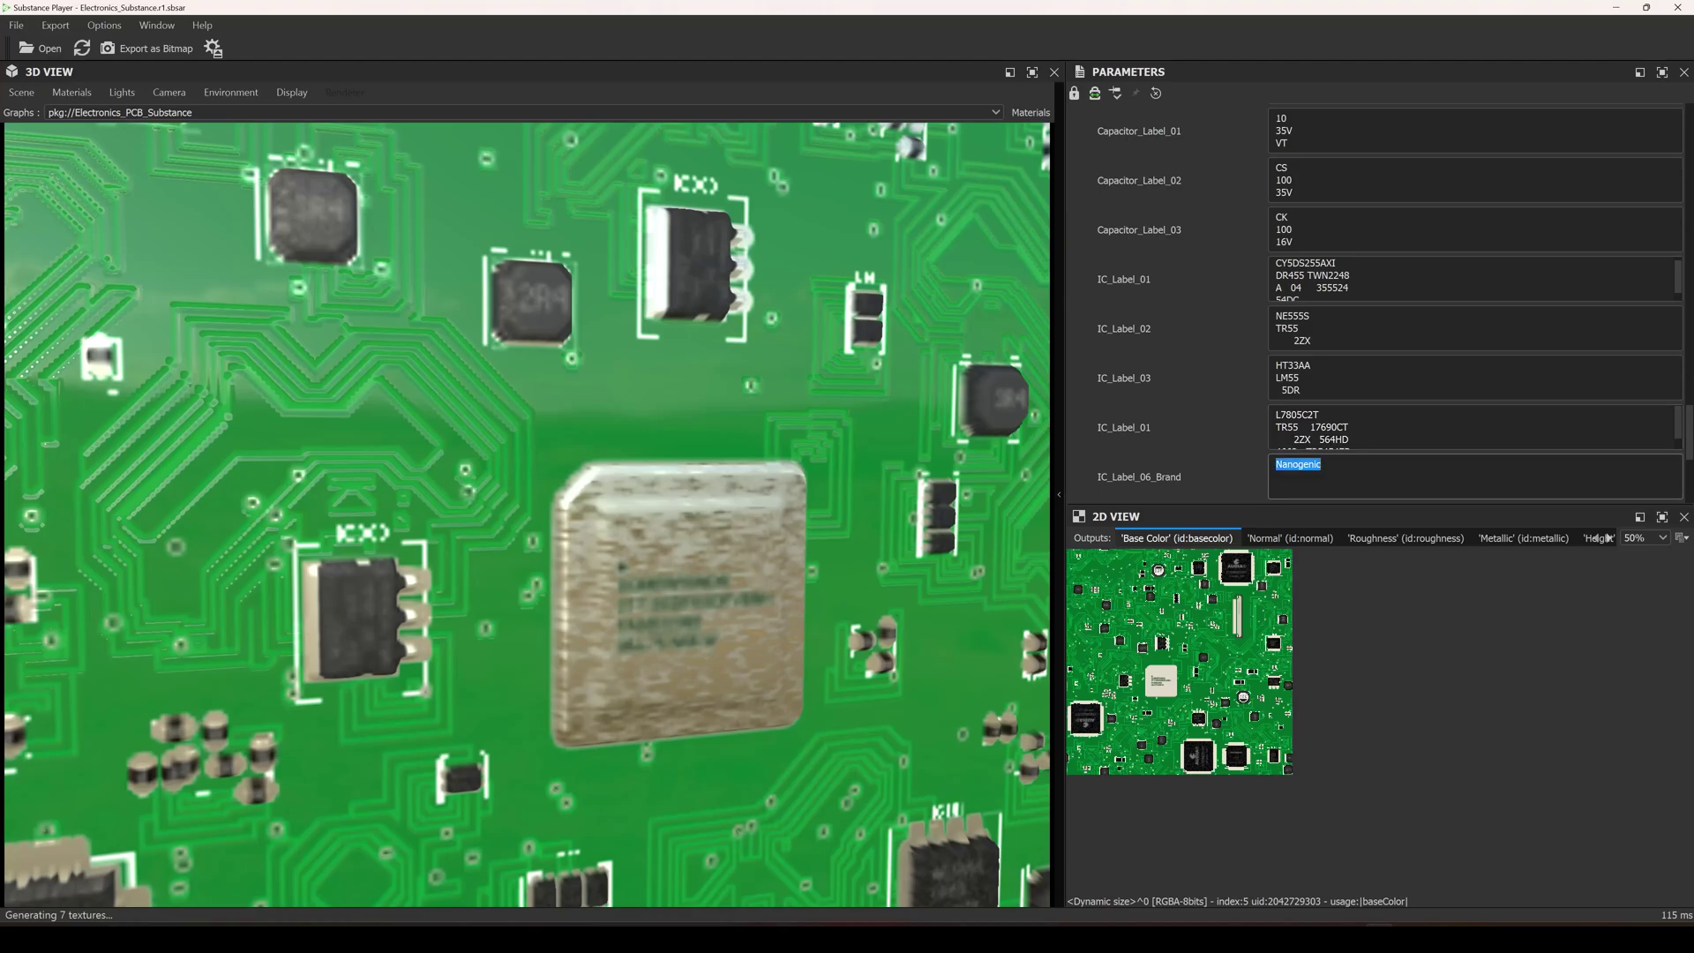
{"action": "scroll", "coordinate": [1155, 462], "scroll_direction": "down", "scroll_amount": 1}
{"action": "middle_click_drag", "start_coordinate": [605, 385], "coordinate": [512, 468]}
{"action": "scroll", "coordinate": [512, 468], "scroll_direction": "down", "scroll_amount": 3}
{"action": "middle_click_drag", "start_coordinate": [609, 309], "coordinate": [512, 427]}
{"action": "left_click_drag", "start_coordinate": [510, 427], "coordinate": [724, 558]}
{"action": "left_click", "coordinate": [1326, 360]}
{"action": "key", "text": "ctrl+a"}
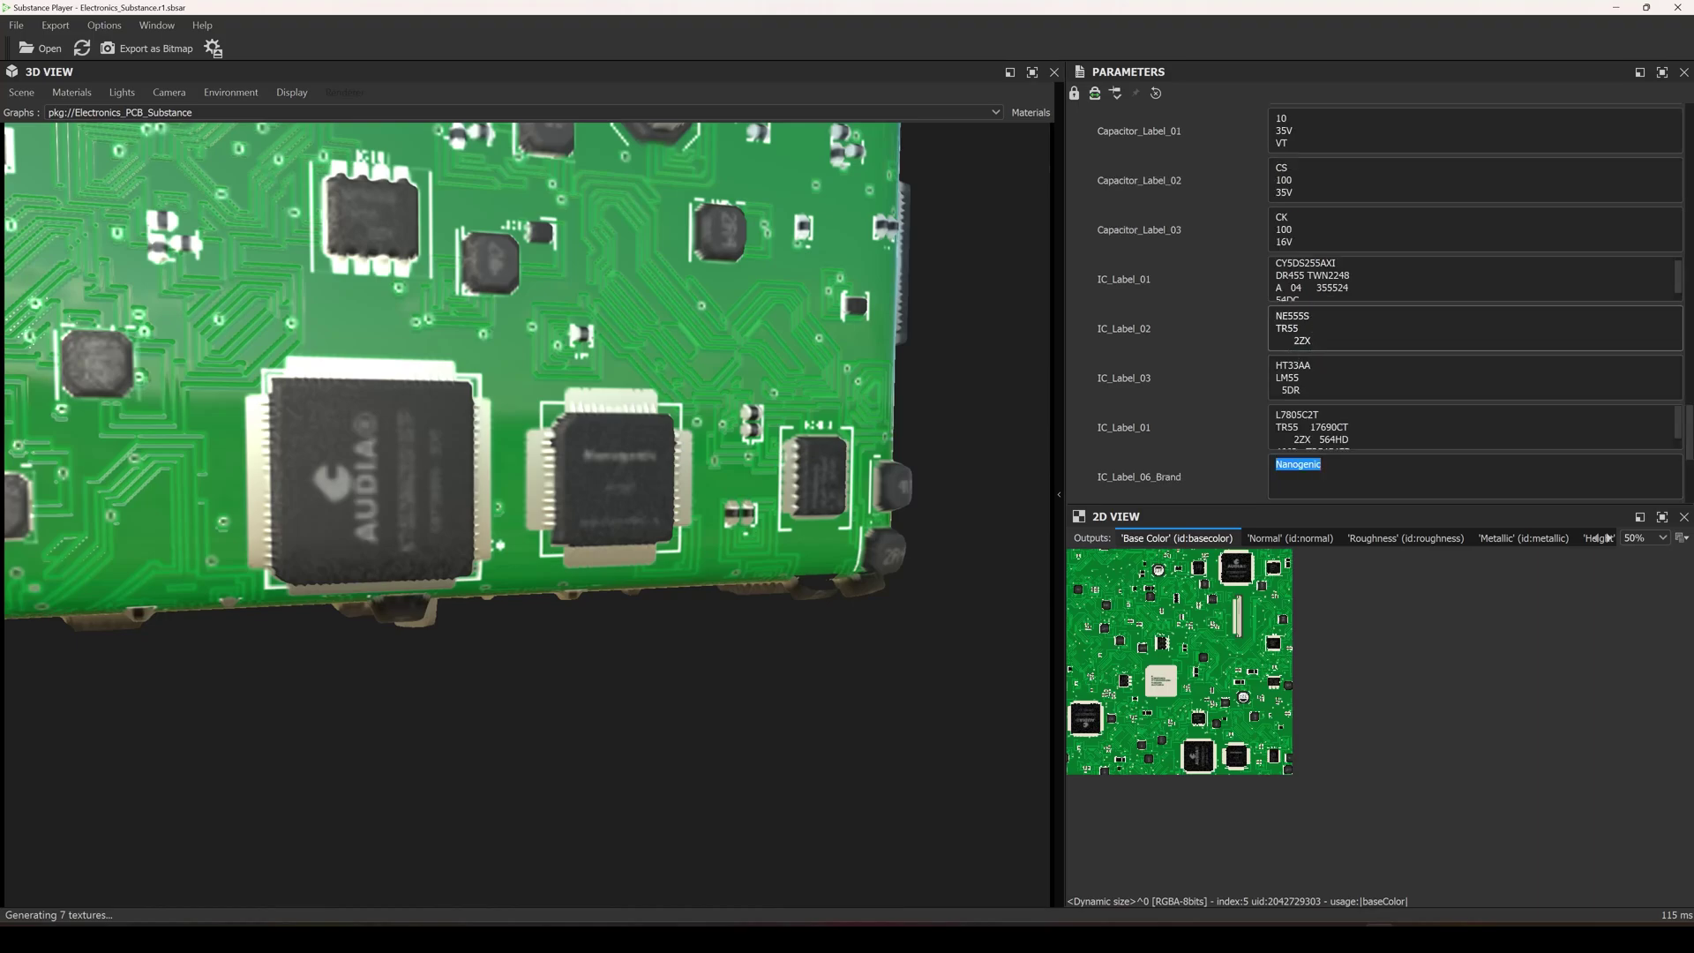
{"action": "type", "text": "cryOGENIC"}
{"action": "key", "text": "ctrl+a"}
{"action": "type", "text": "Cryogenic"}
Set the substance's Output Size to 2048 by 2048
{"action": "left_click_drag", "start_coordinate": [1680, 424], "coordinate": [1686, 135]}
{"action": "left_click", "coordinate": [1290, 276]}
{"action": "left_click", "coordinate": [1289, 276]}
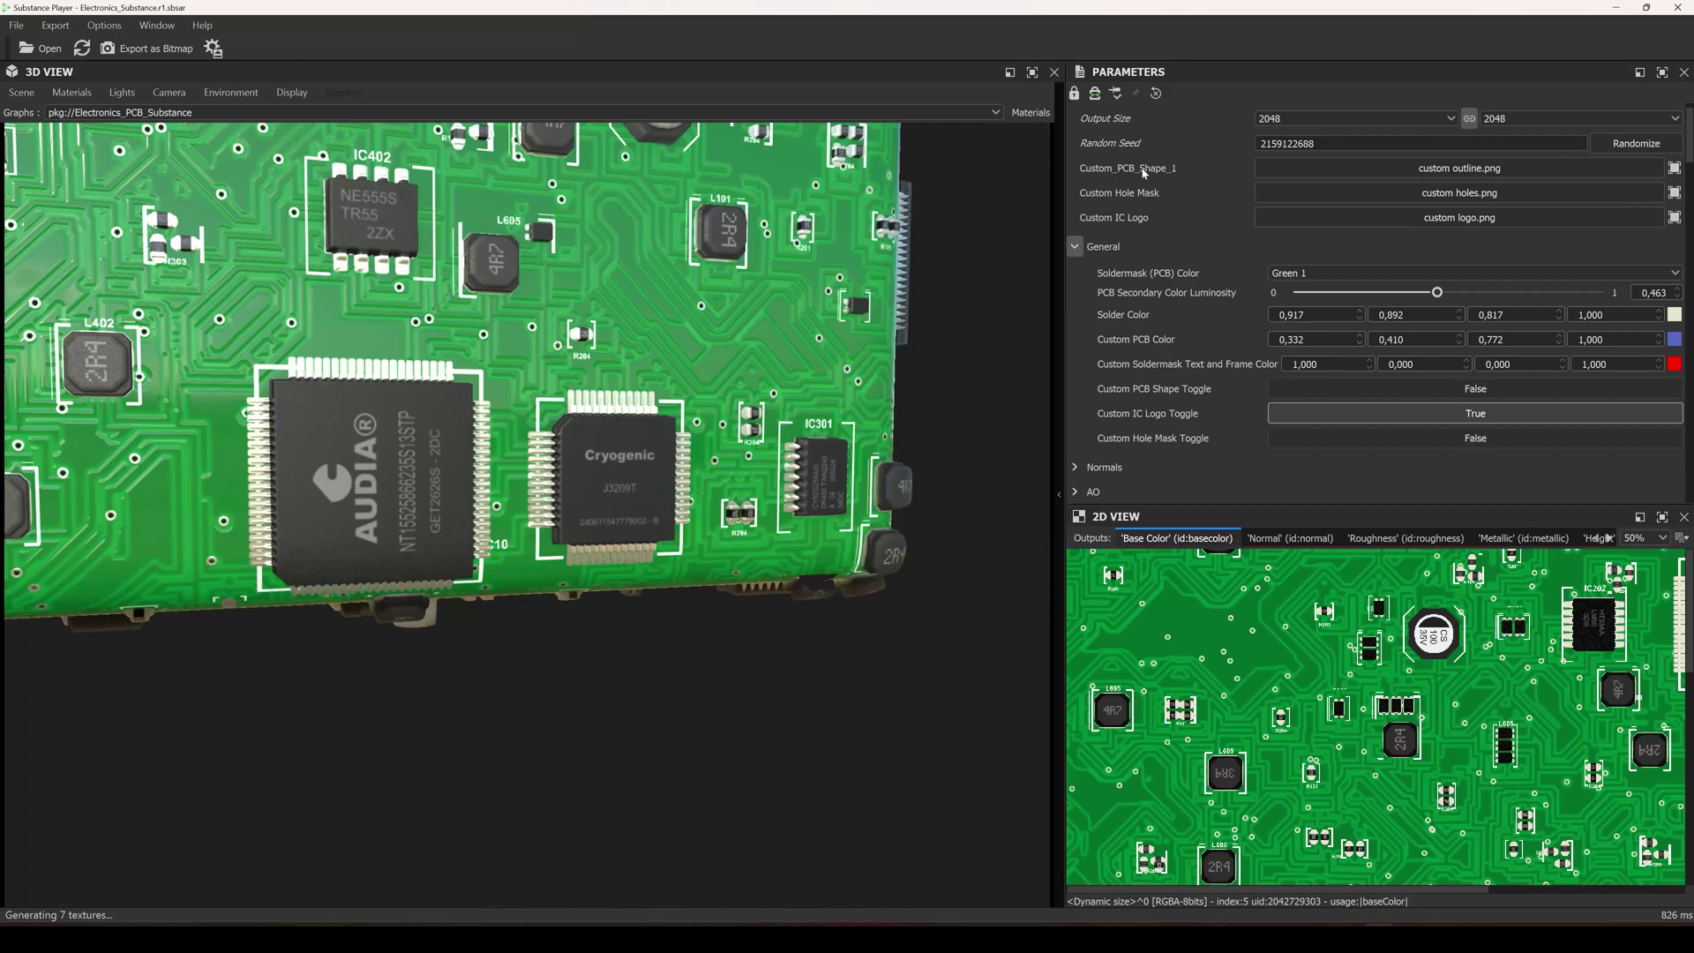
Set the IC_Label_07_Brand text to CLAUDIA® and check the print on the large IC
{"action": "scroll", "coordinate": [1144, 173], "scroll_direction": "down", "scroll_amount": 15}
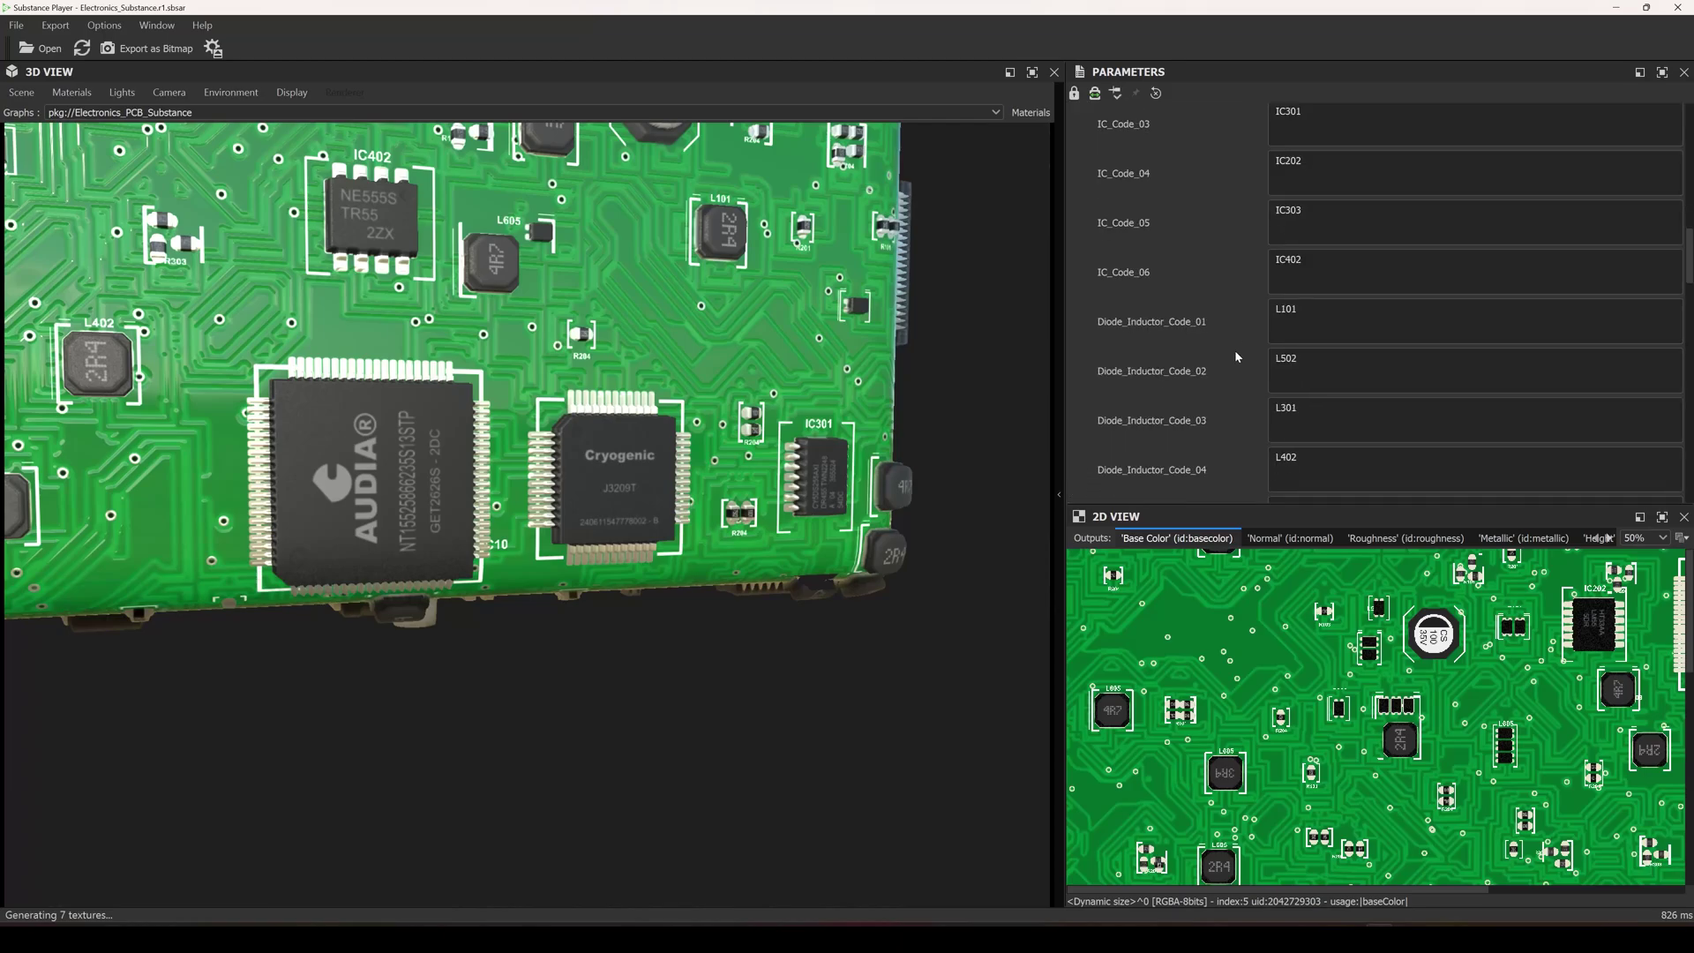
{"action": "scroll", "coordinate": [1650, 461], "scroll_direction": "down", "scroll_amount": 5}
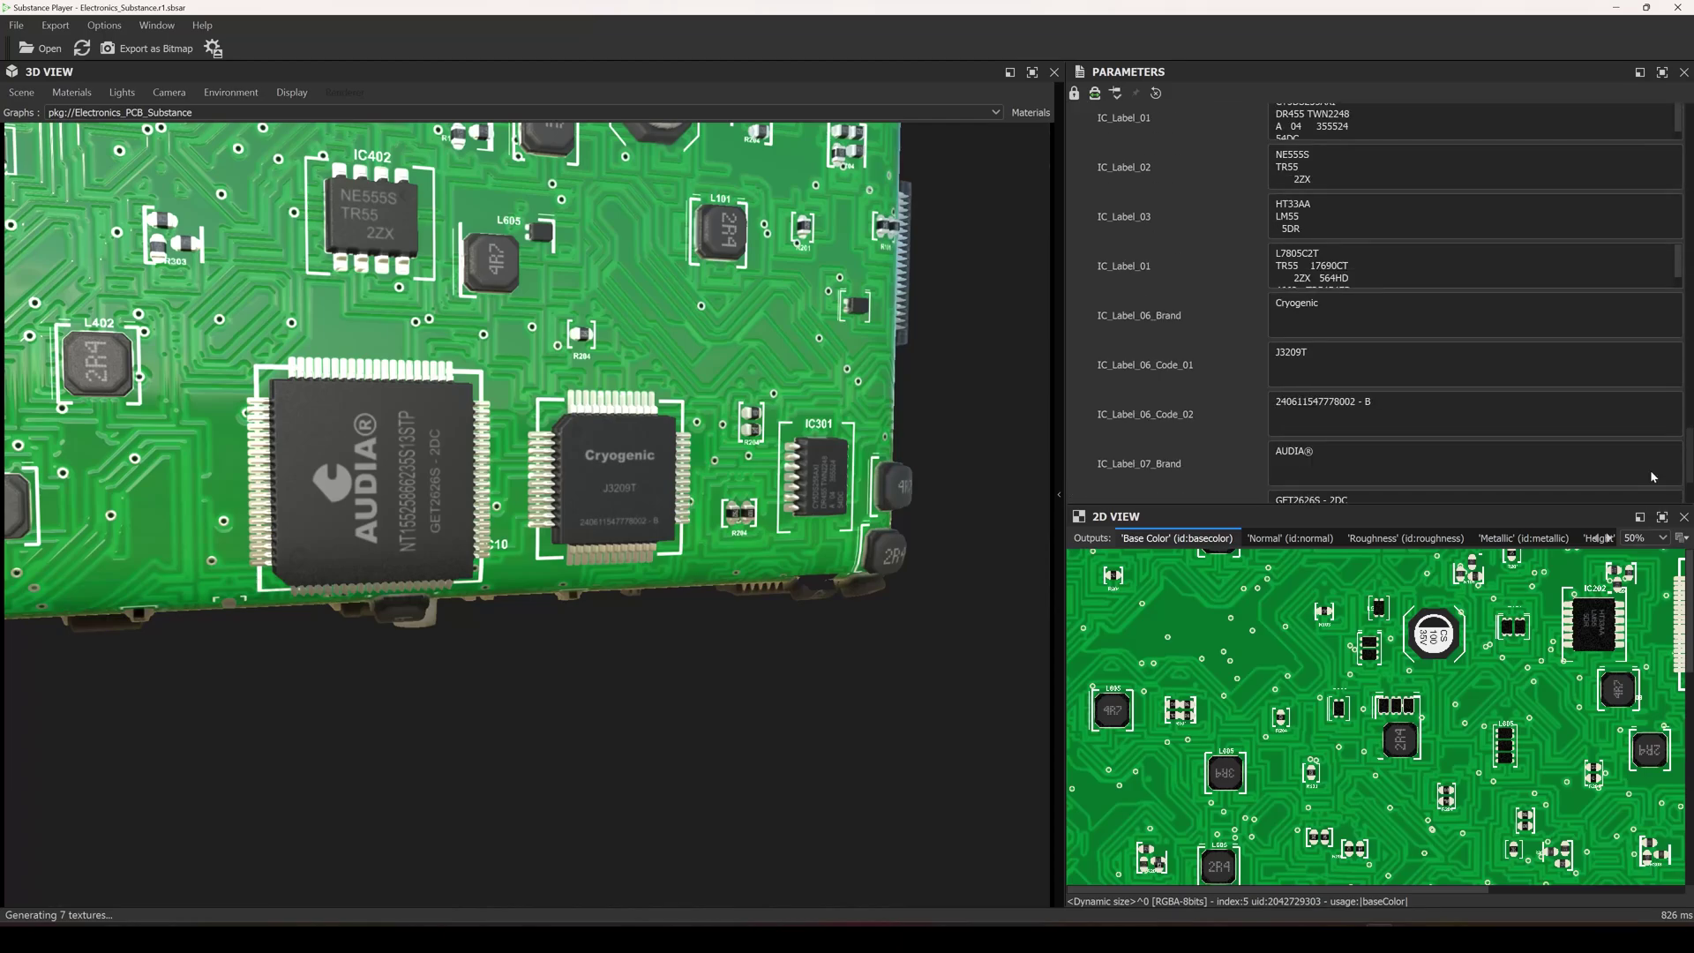
{"action": "scroll", "coordinate": [1650, 469], "scroll_direction": "down", "scroll_amount": 1}
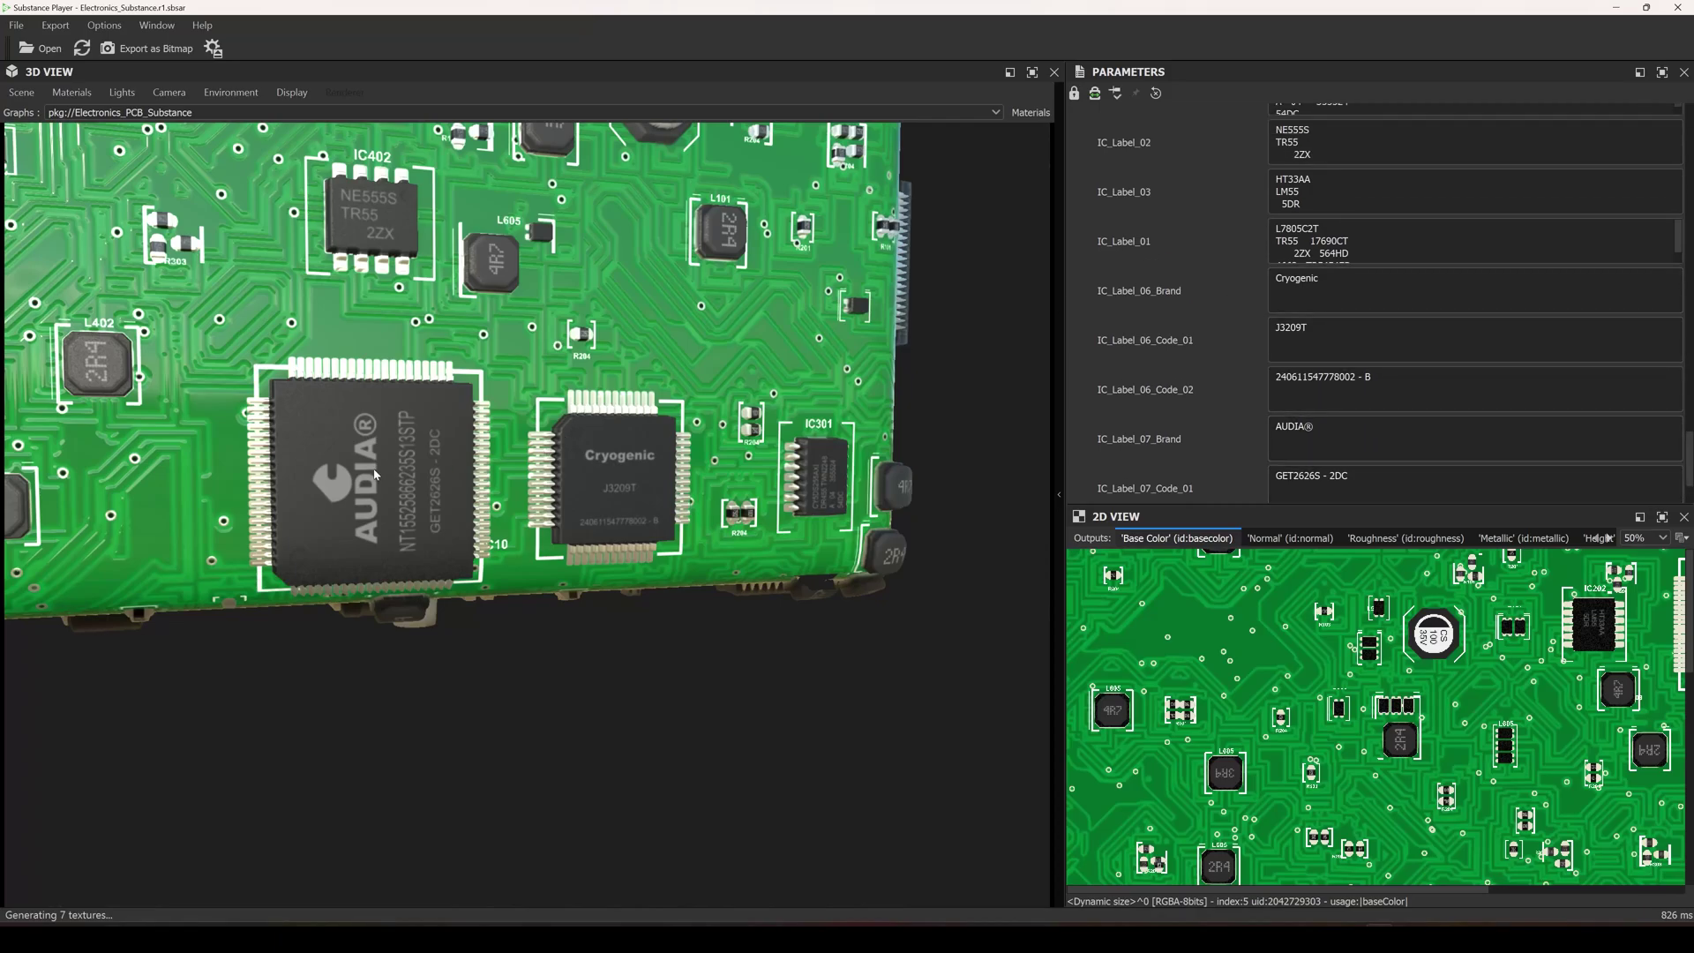
{"action": "middle_click_drag", "start_coordinate": [374, 475], "coordinate": [356, 479]}
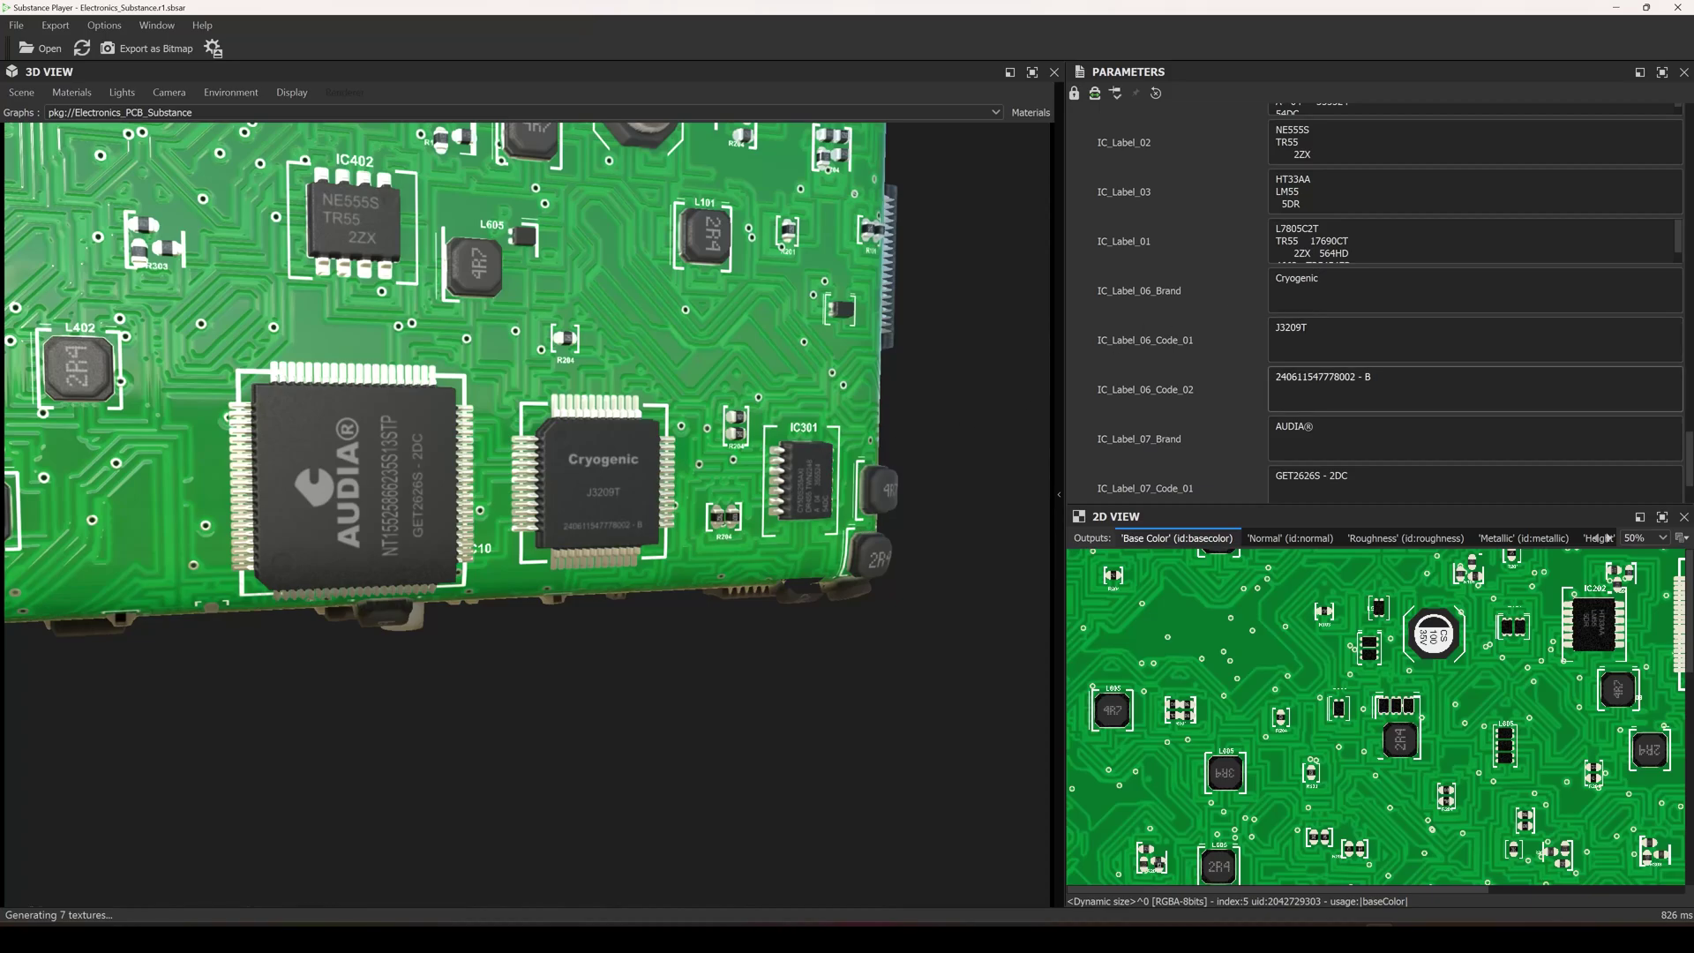
{"action": "scroll", "coordinate": [1473, 344], "scroll_direction": "down", "scroll_amount": 2}
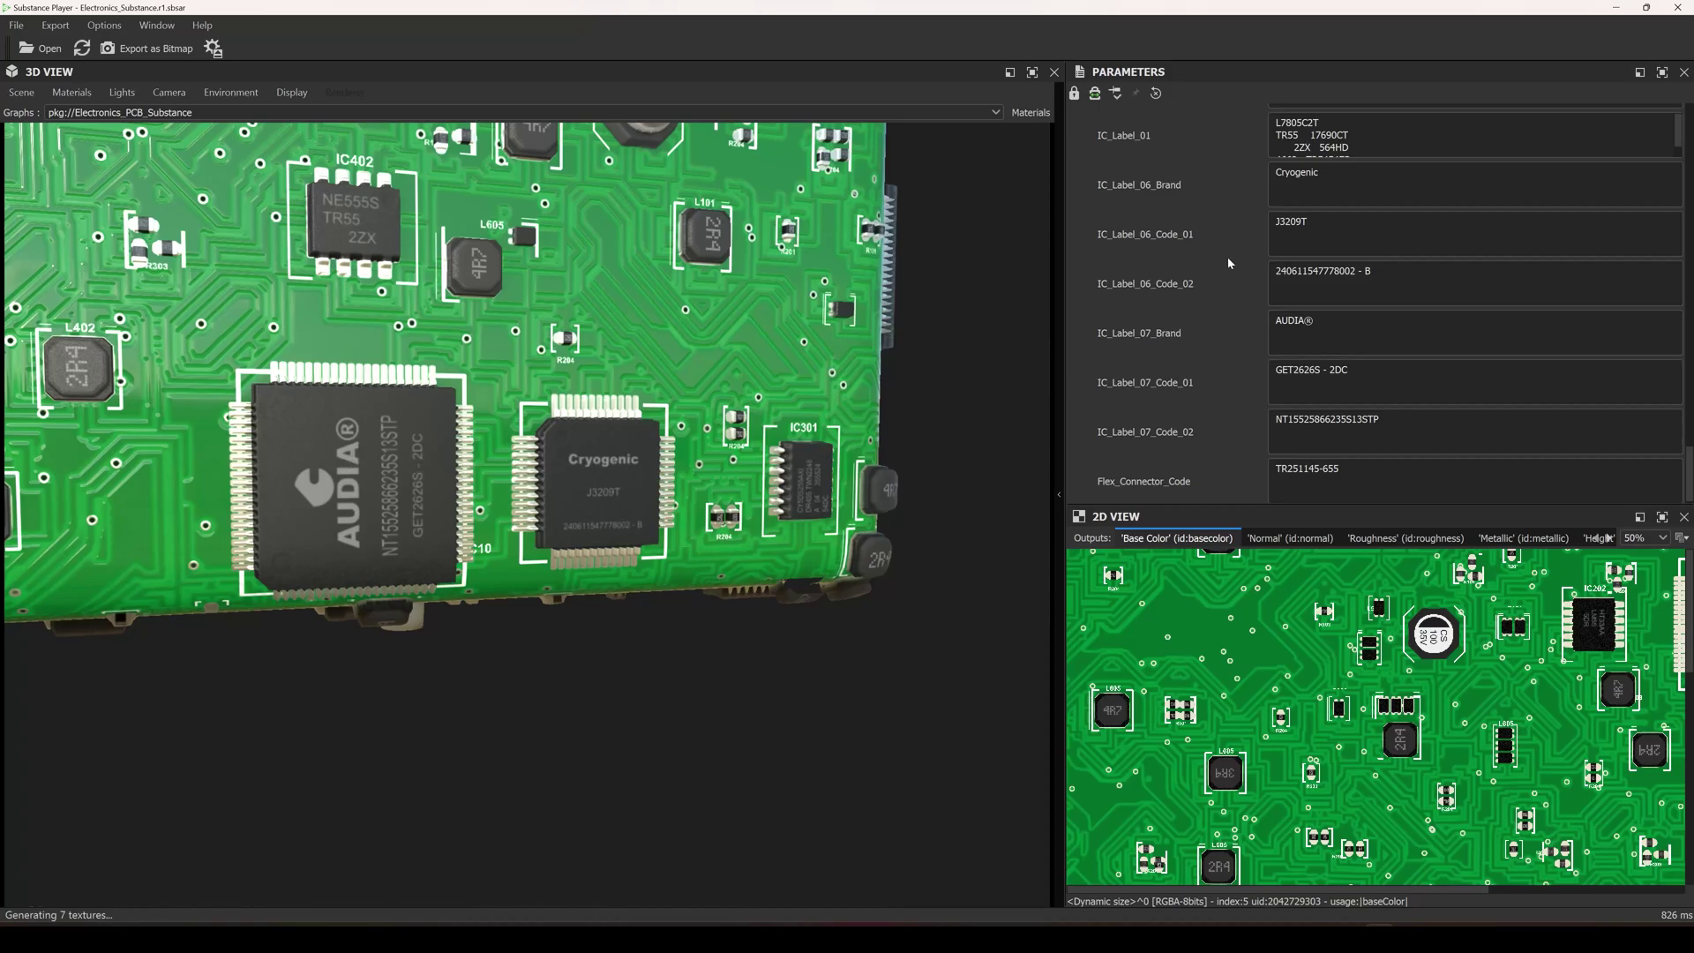
{"action": "left_click", "coordinate": [1277, 320]}
{"action": "type", "text": "C"}
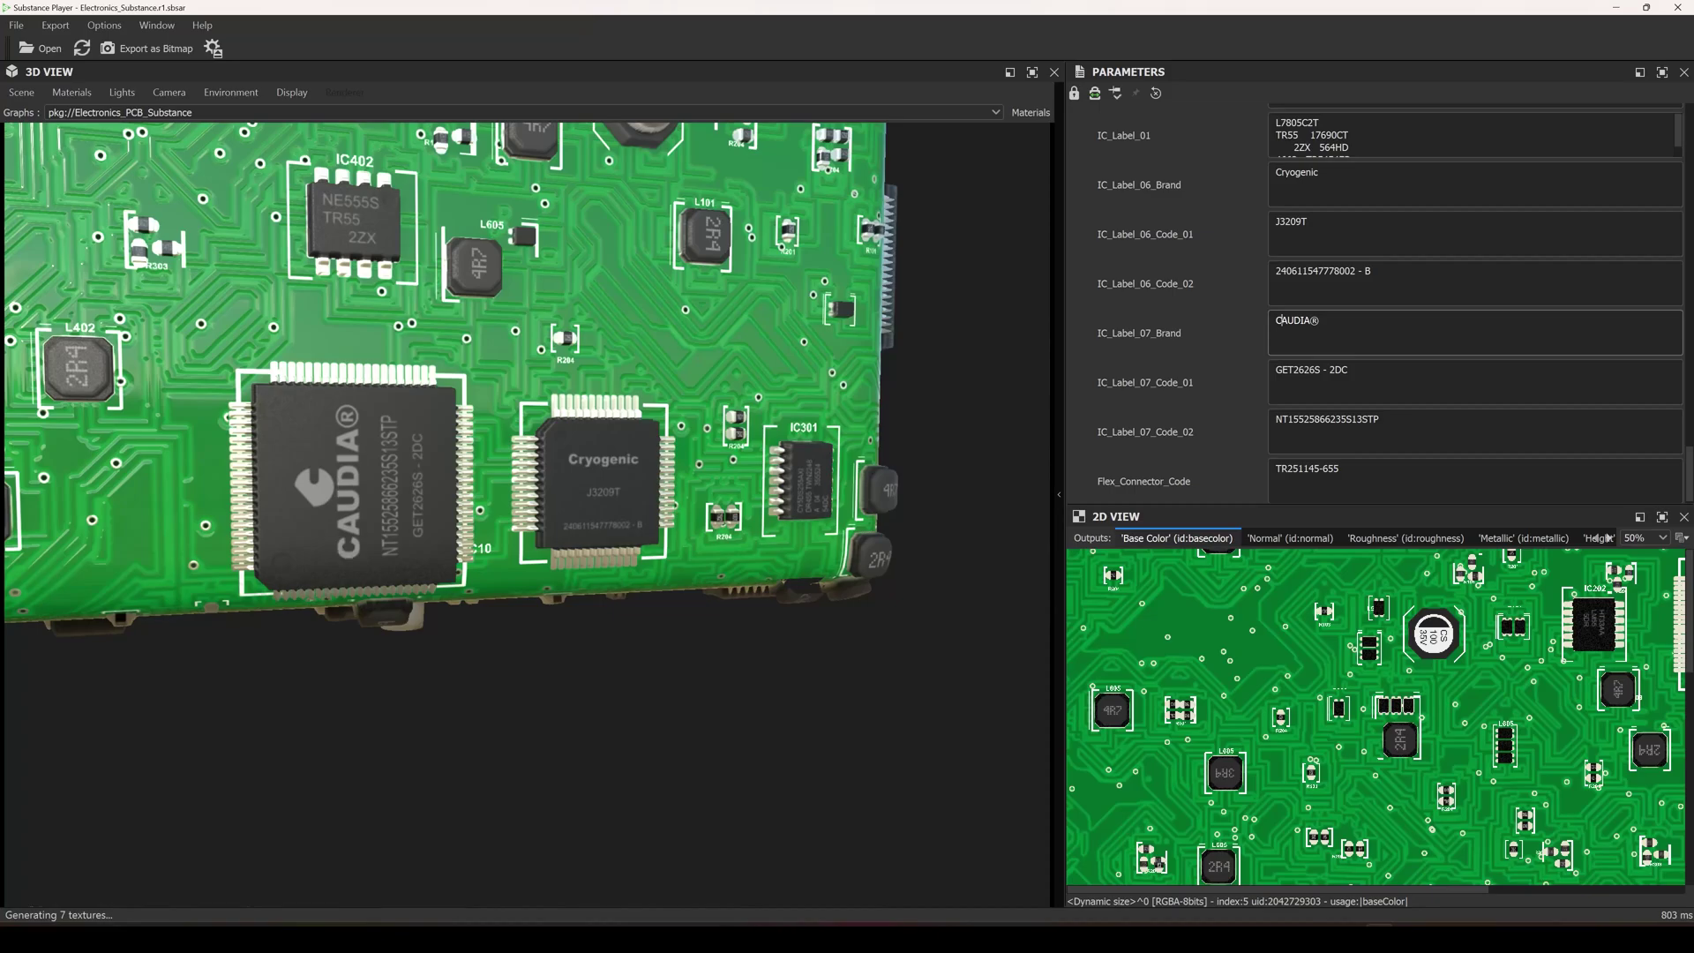
{"action": "type", "text": "L"}
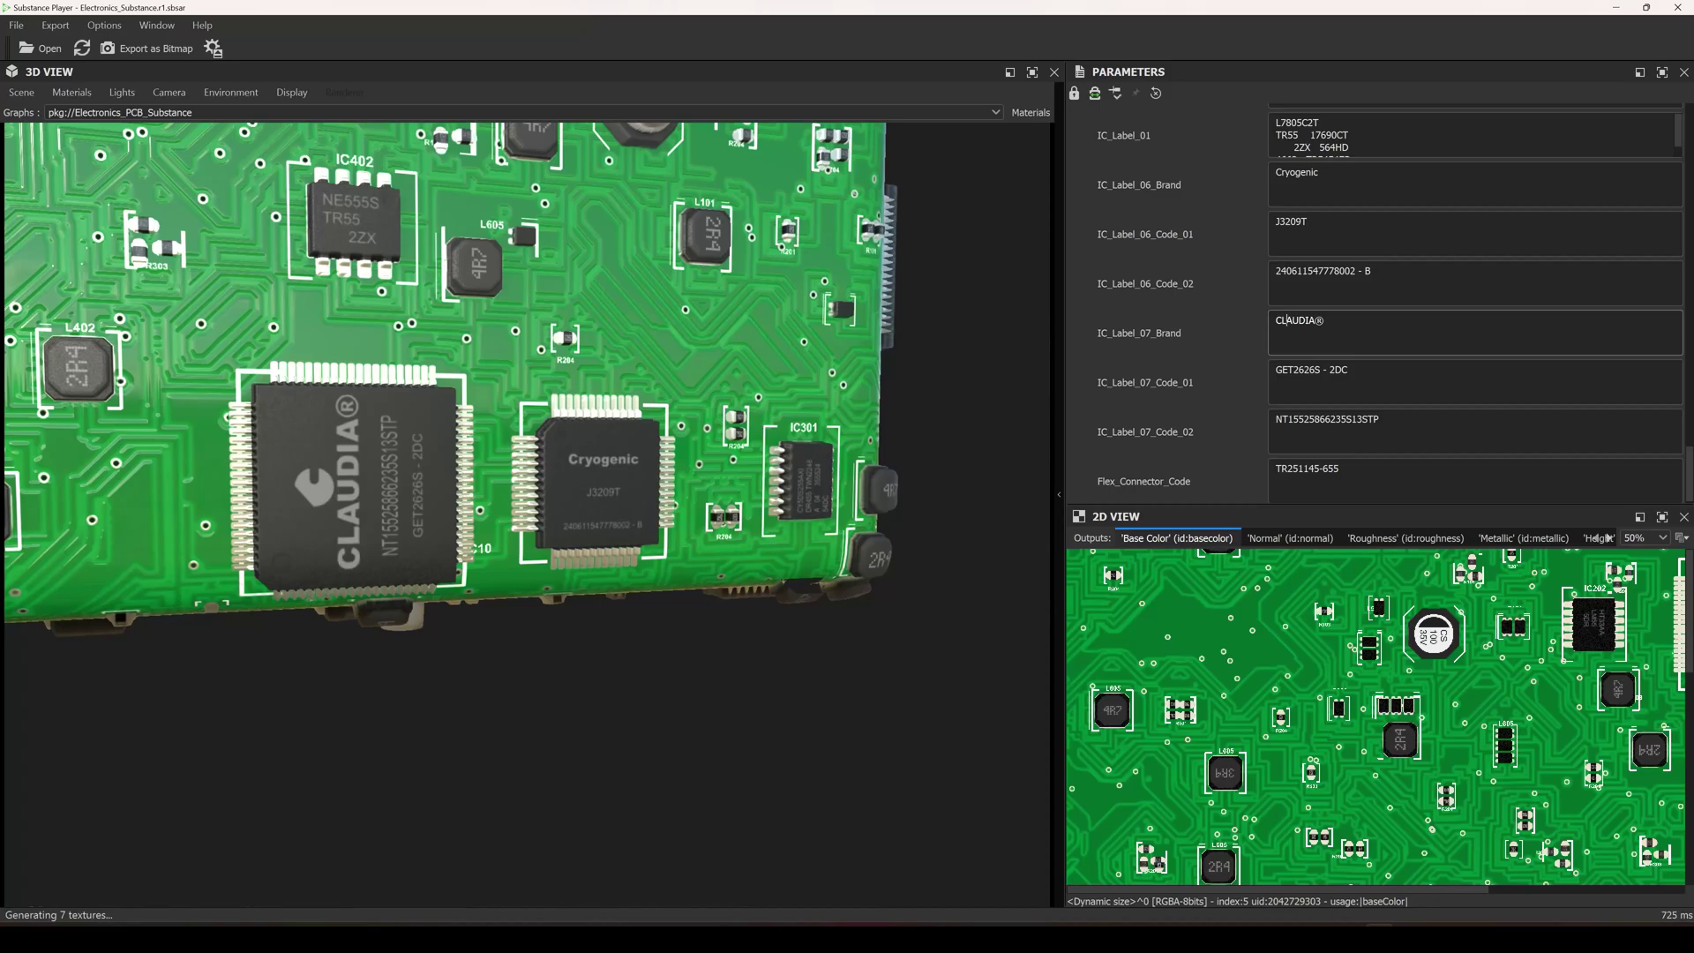
{"action": "left_click_drag", "start_coordinate": [396, 521], "coordinate": [533, 506]}
{"action": "mouse_move", "coordinate": [417, 491]}
{"action": "left_mouse_down"}
{"action": "mouse_move", "coordinate": [437, 464]}
{"action": "mouse_move", "coordinate": [397, 468]}
{"action": "left_mouse_up"}
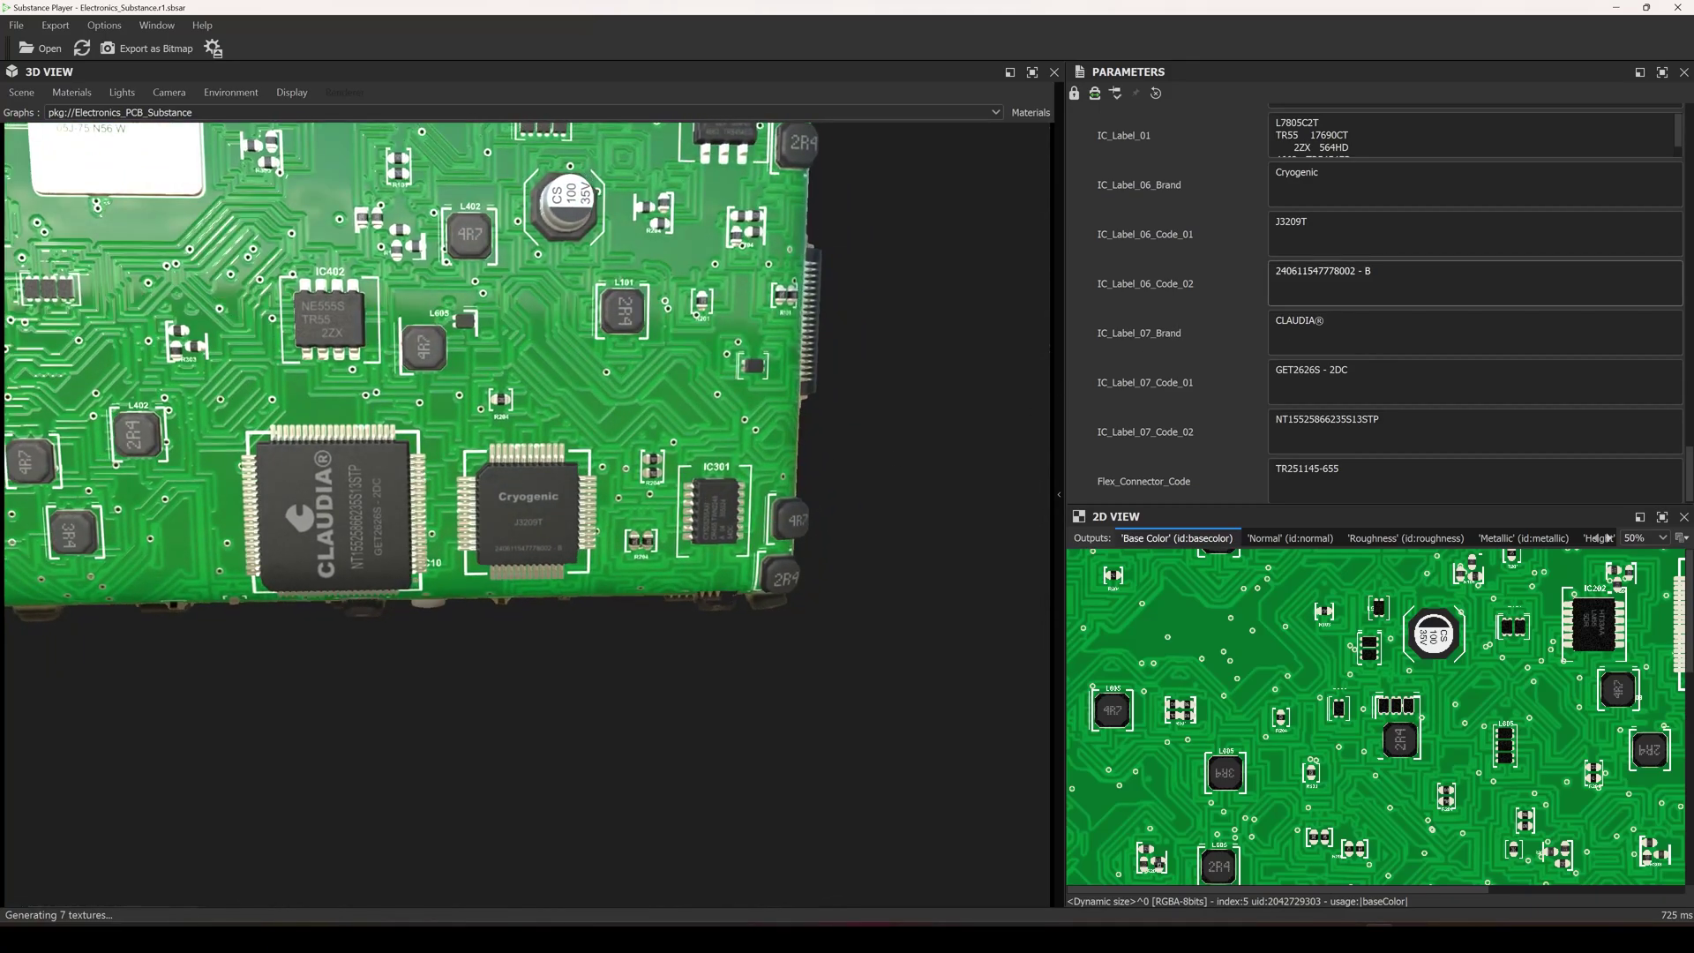
{"action": "scroll", "coordinate": [1321, 241], "scroll_direction": "up", "scroll_amount": 2}
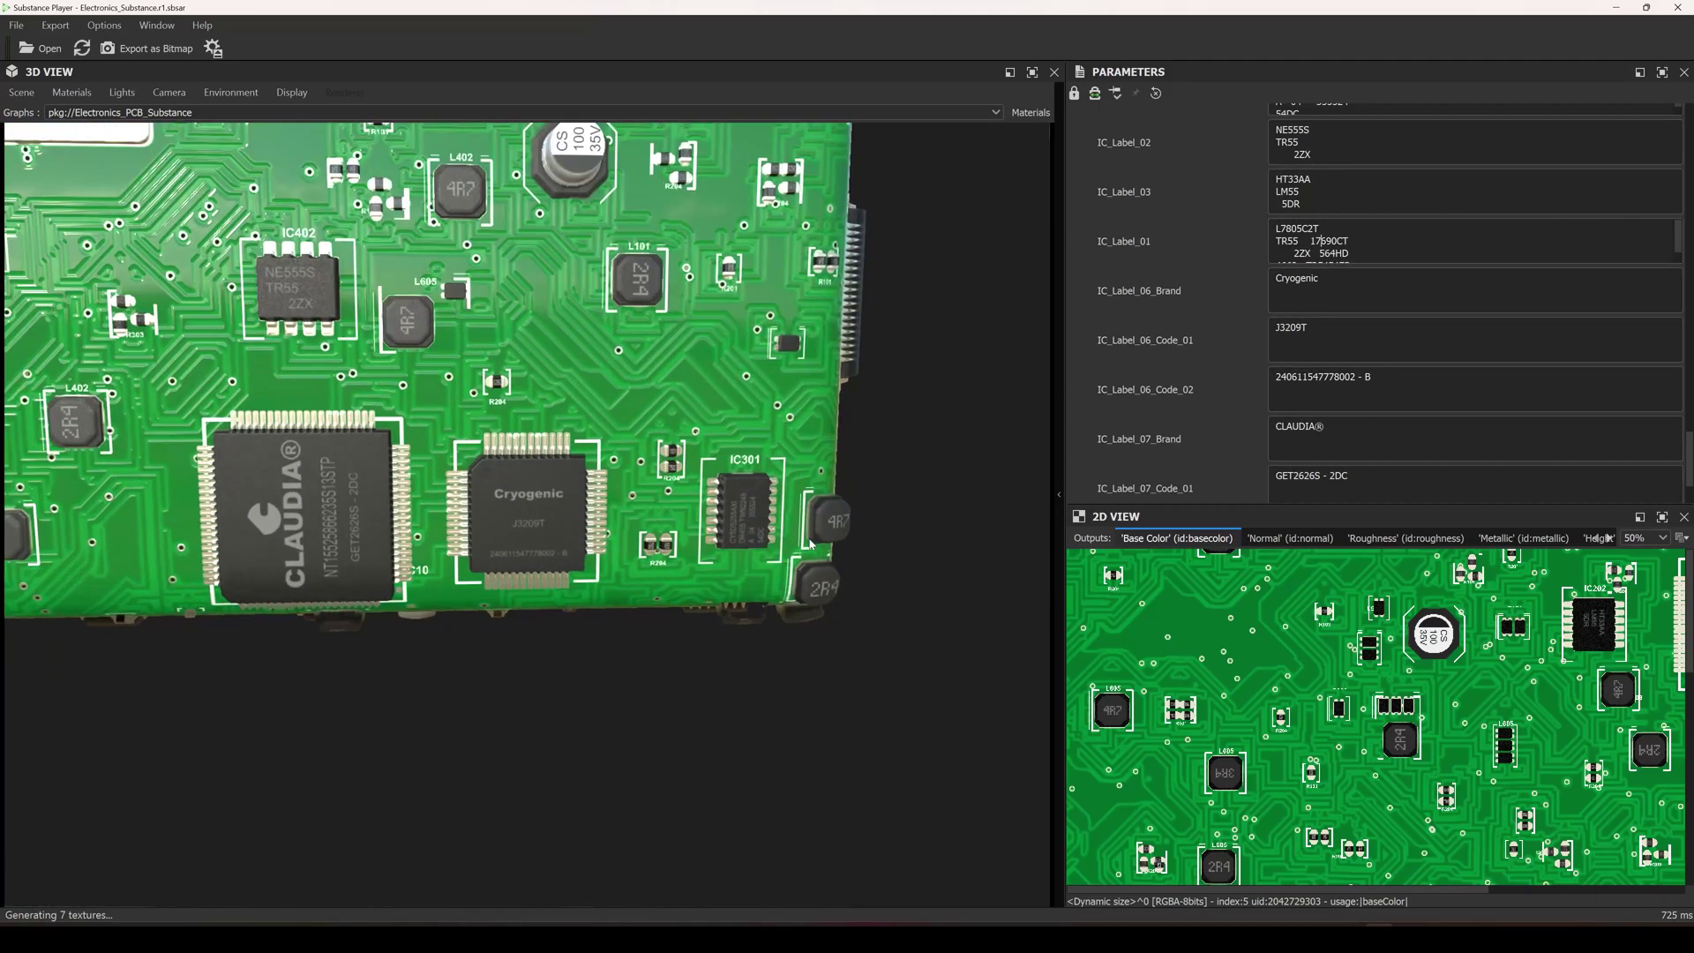
Inspect the printed labels on the large ICs, the smaller chips and the metal CPU across the board
{"action": "scroll", "coordinate": [810, 543], "scroll_direction": "up", "scroll_amount": 3}
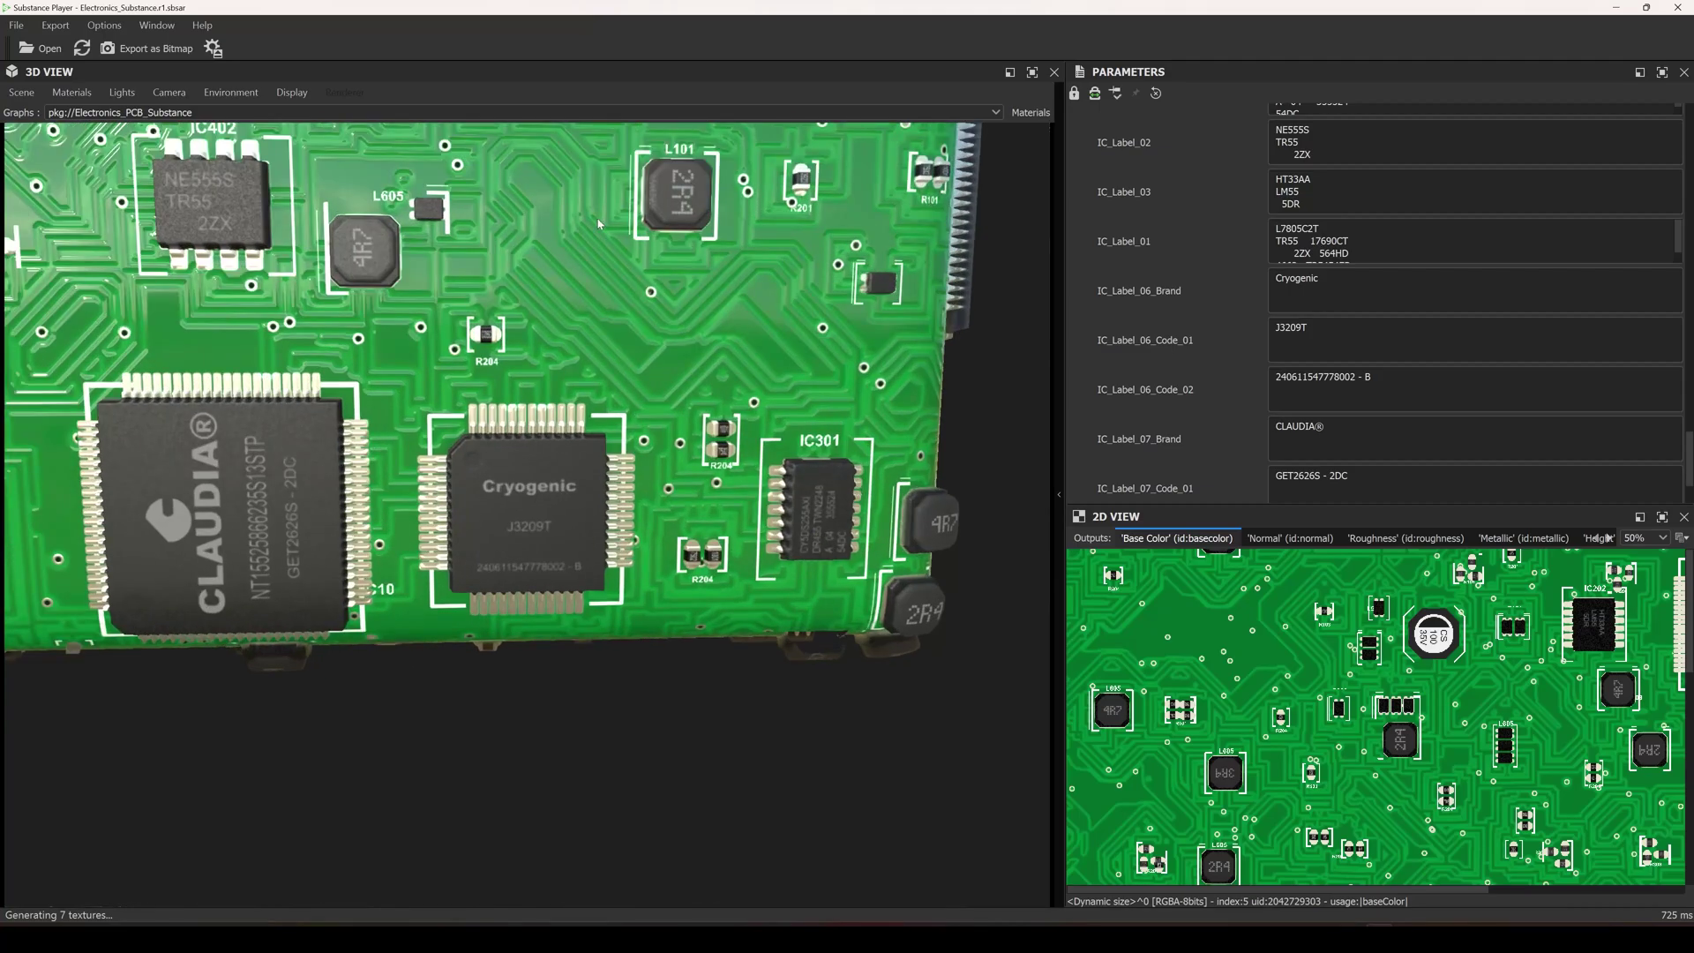
{"action": "middle_click_drag", "start_coordinate": [599, 225], "coordinate": [897, 505]}
{"action": "middle_click_drag", "start_coordinate": [353, 371], "coordinate": [795, 513]}
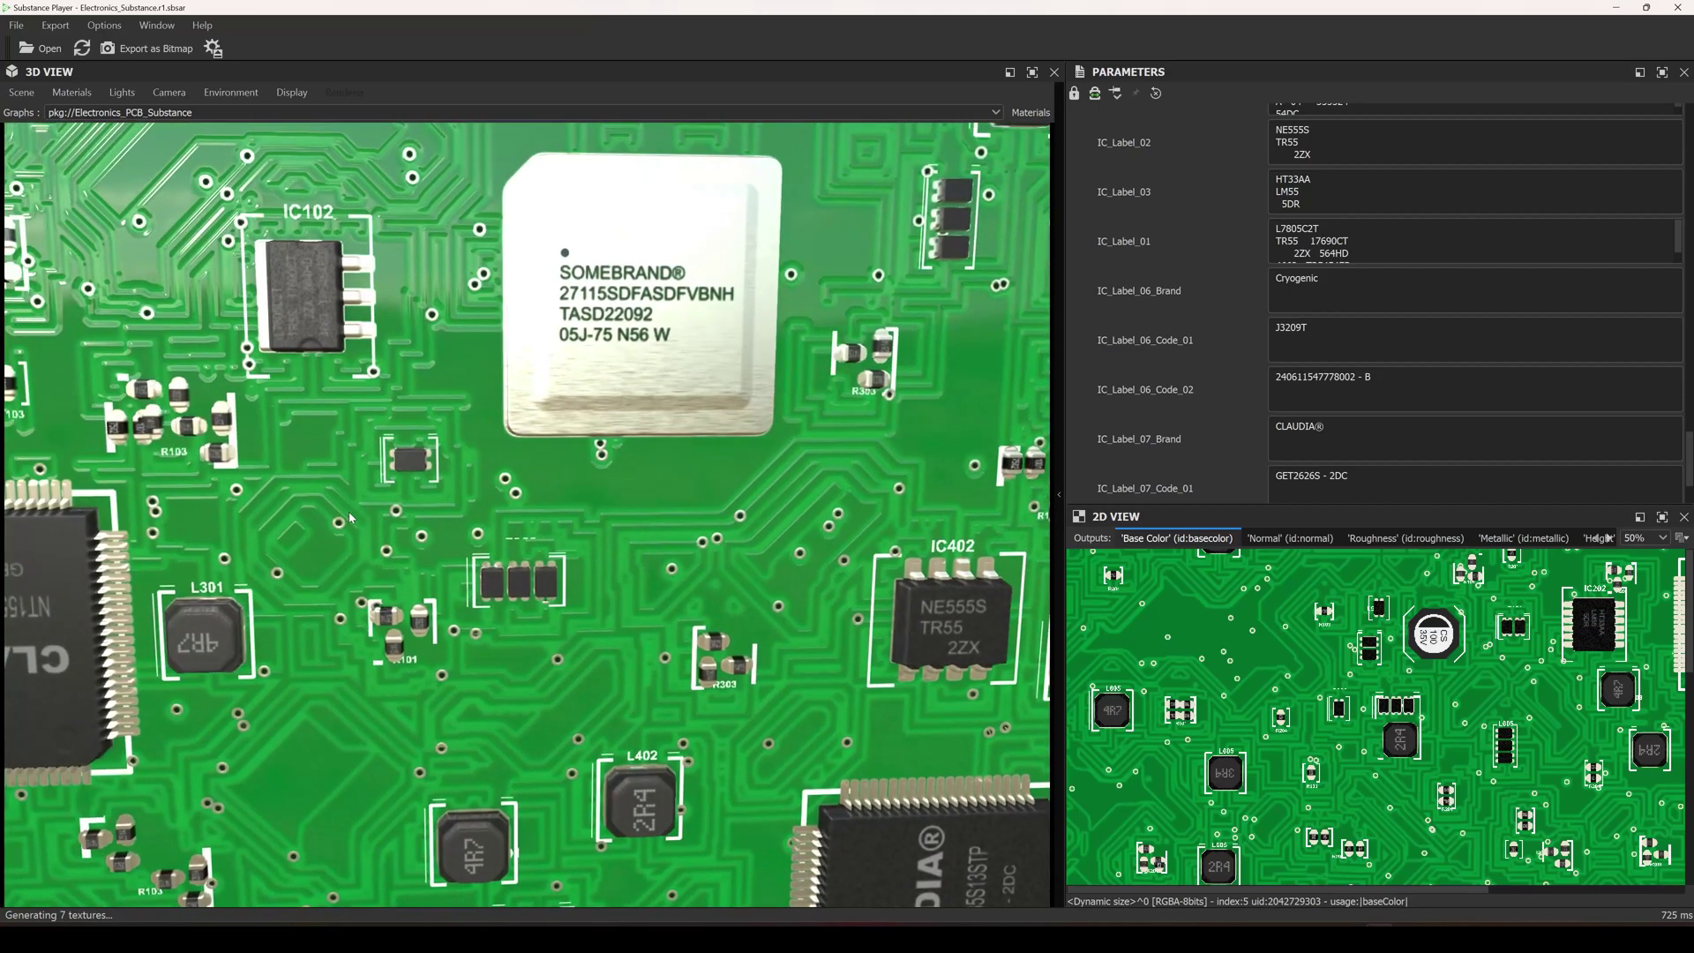
{"action": "scroll", "coordinate": [350, 518], "scroll_direction": "down", "scroll_amount": 4}
{"action": "middle_click_drag", "start_coordinate": [347, 515], "coordinate": [362, 565]}
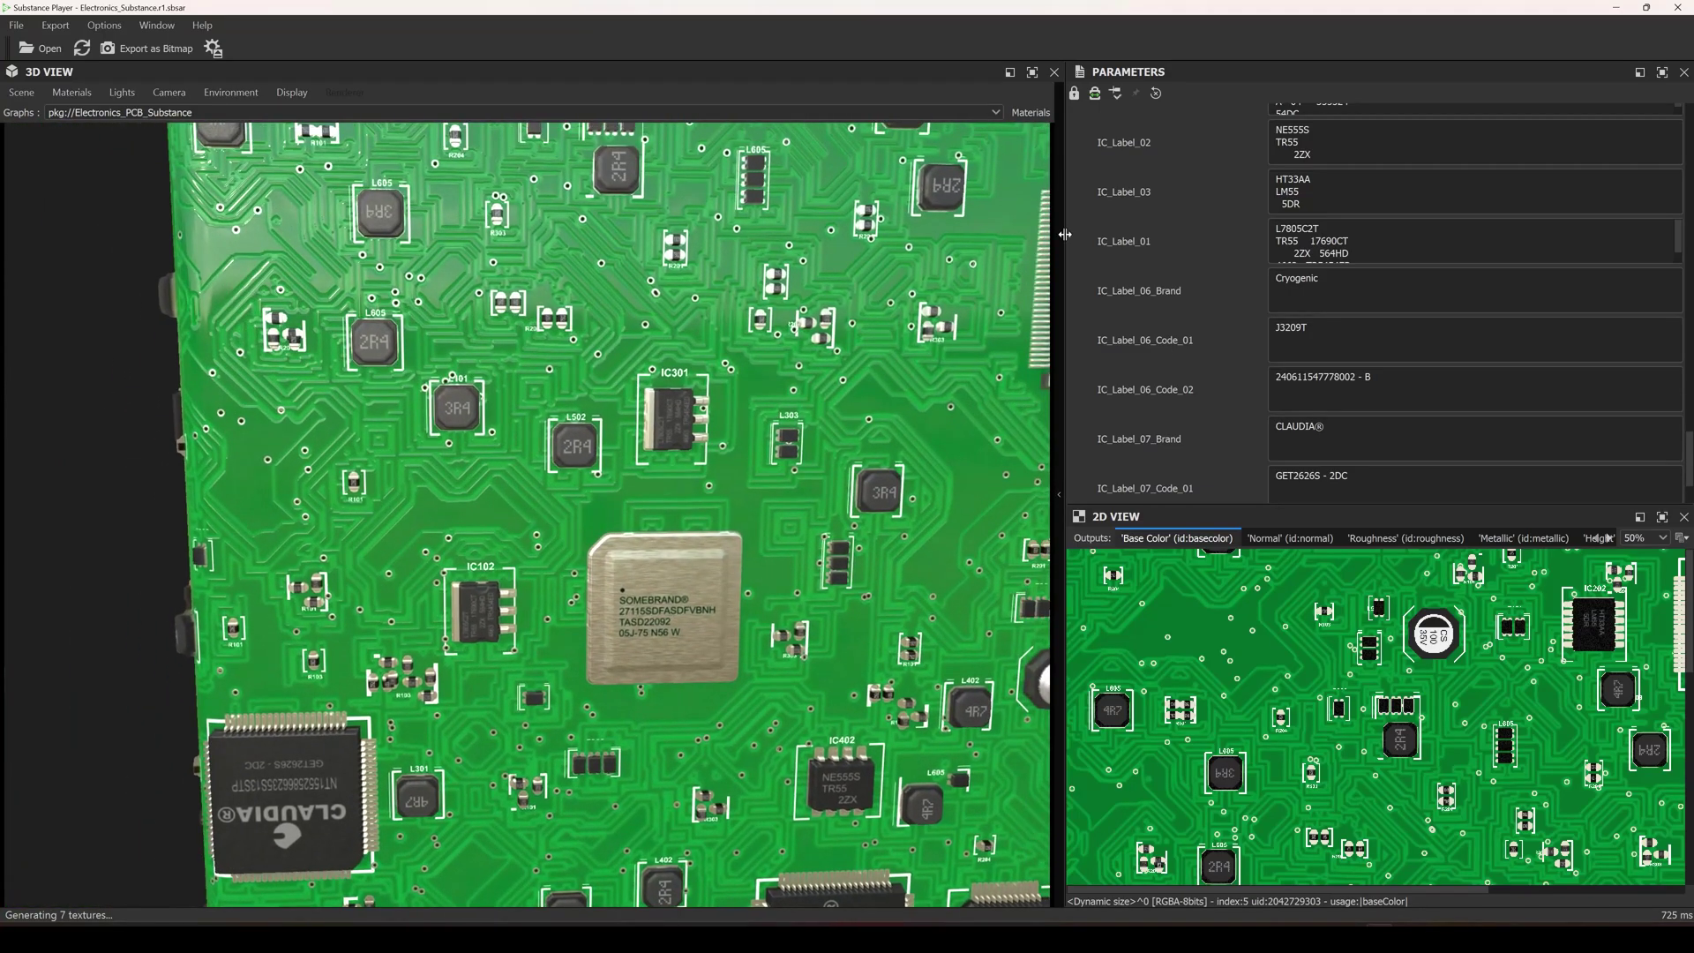
Find the Flex_Connector_Code text parameter and examine its print on the white flex cable connector, close up and within the whole board
{"action": "scroll", "coordinate": [1168, 280], "scroll_direction": "down", "scroll_amount": 2}
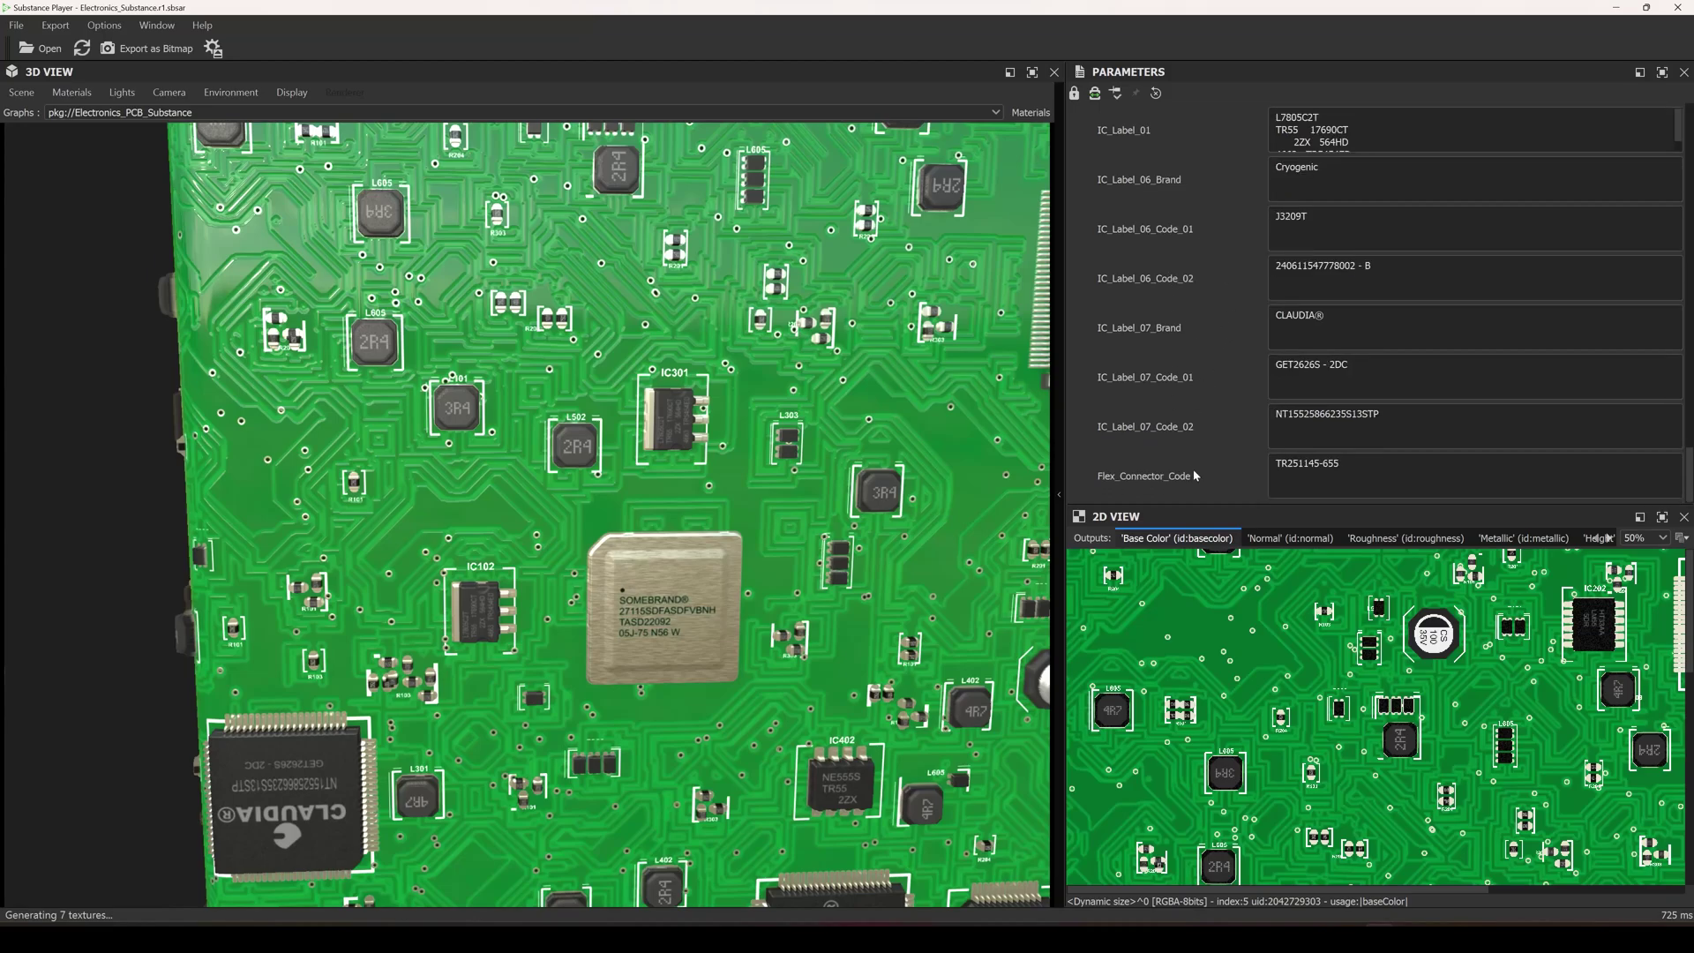
{"action": "middle_click_drag", "start_coordinate": [1000, 327], "coordinate": [726, 424]}
{"action": "scroll", "coordinate": [726, 423], "scroll_direction": "up", "scroll_amount": 2}
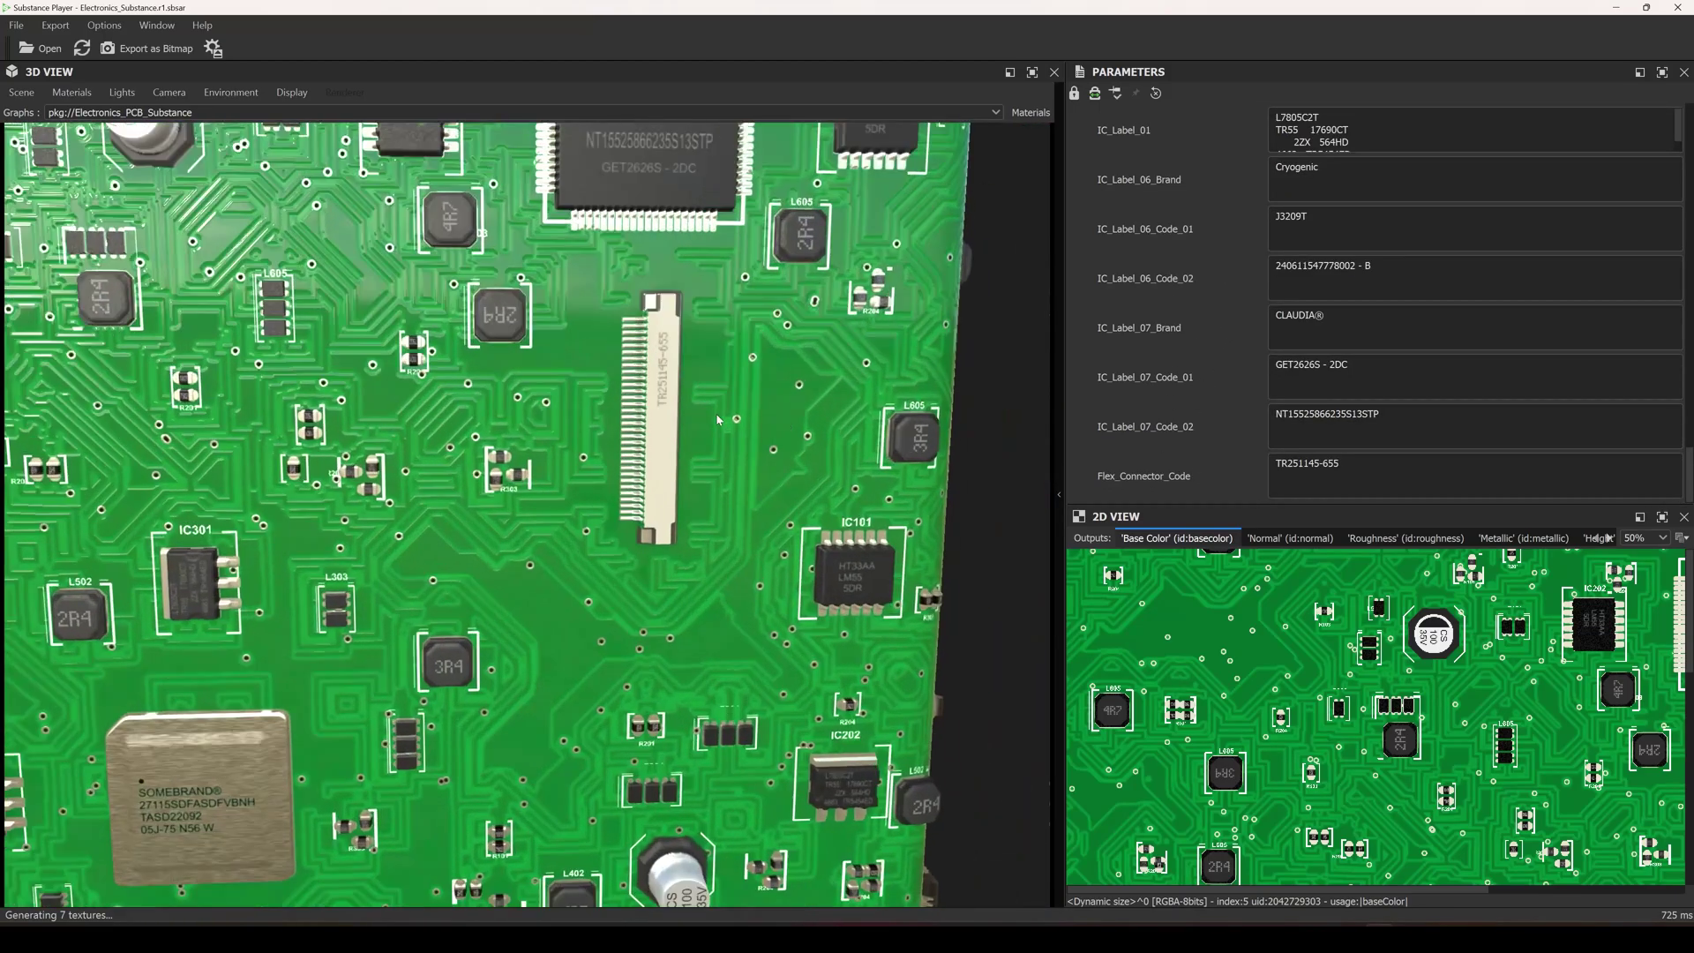
{"action": "scroll", "coordinate": [728, 423], "scroll_direction": "up", "scroll_amount": 3}
{"action": "scroll", "coordinate": [699, 334], "scroll_direction": "up", "scroll_amount": 2}
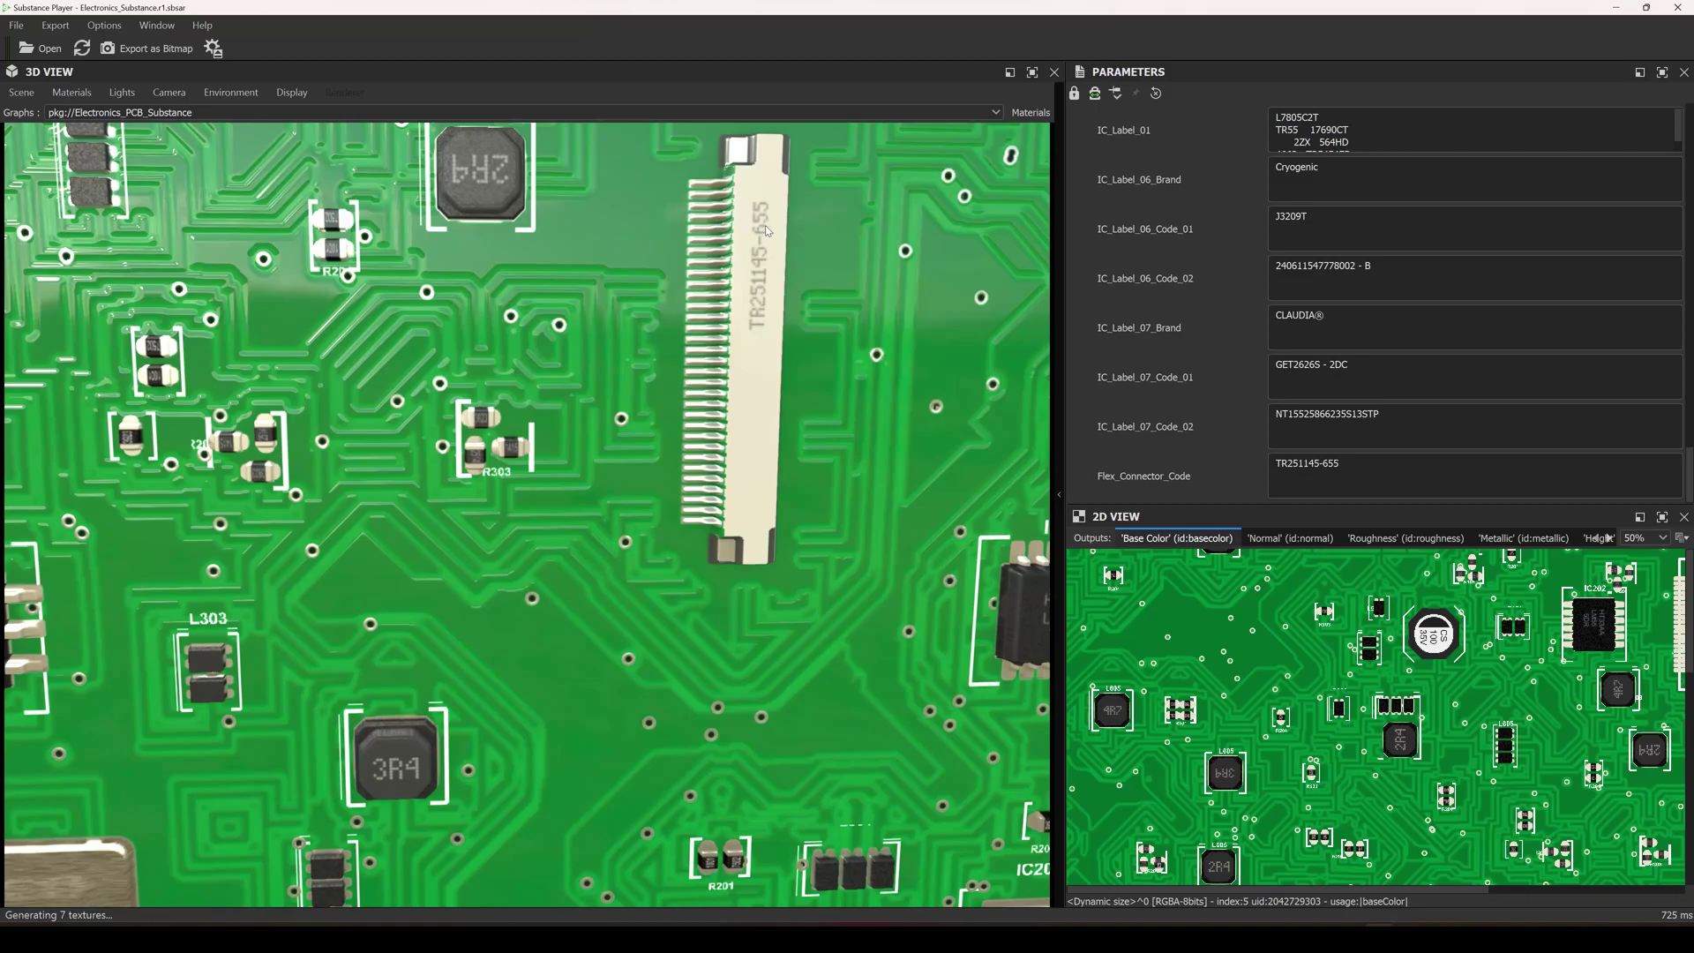
{"action": "scroll", "coordinate": [729, 399], "scroll_direction": "down", "scroll_amount": 5}
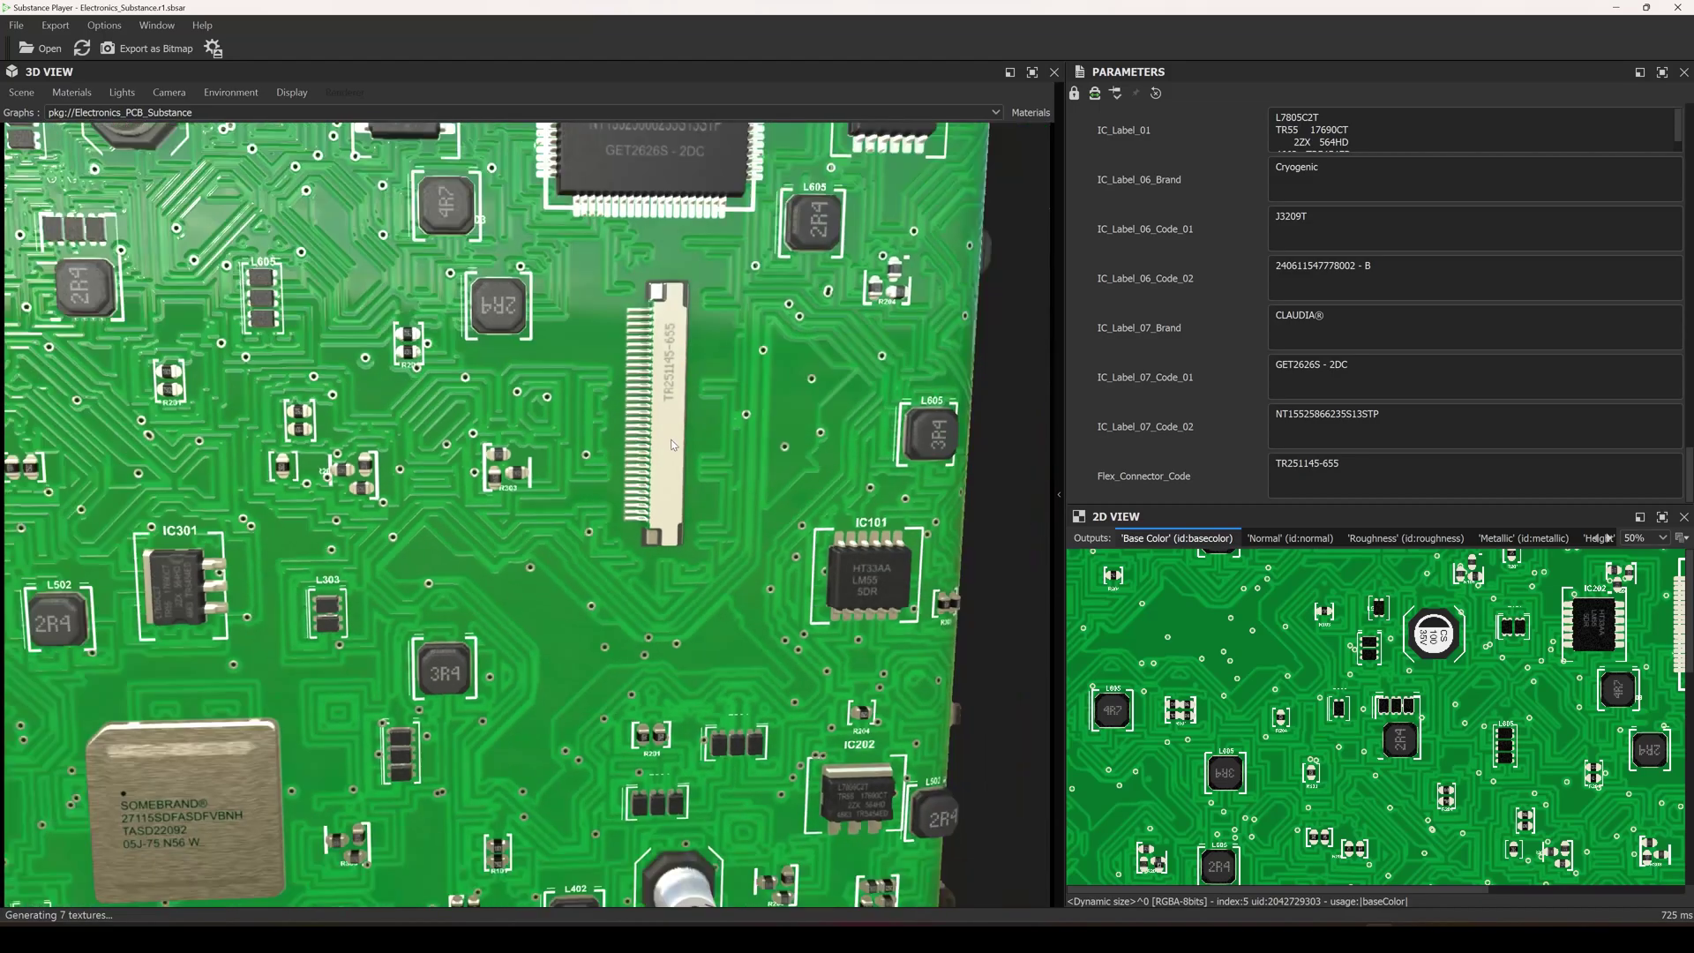
{"action": "scroll", "coordinate": [669, 442], "scroll_direction": "down", "scroll_amount": 4}
{"action": "left_click_drag", "start_coordinate": [614, 473], "coordinate": [412, 537]}
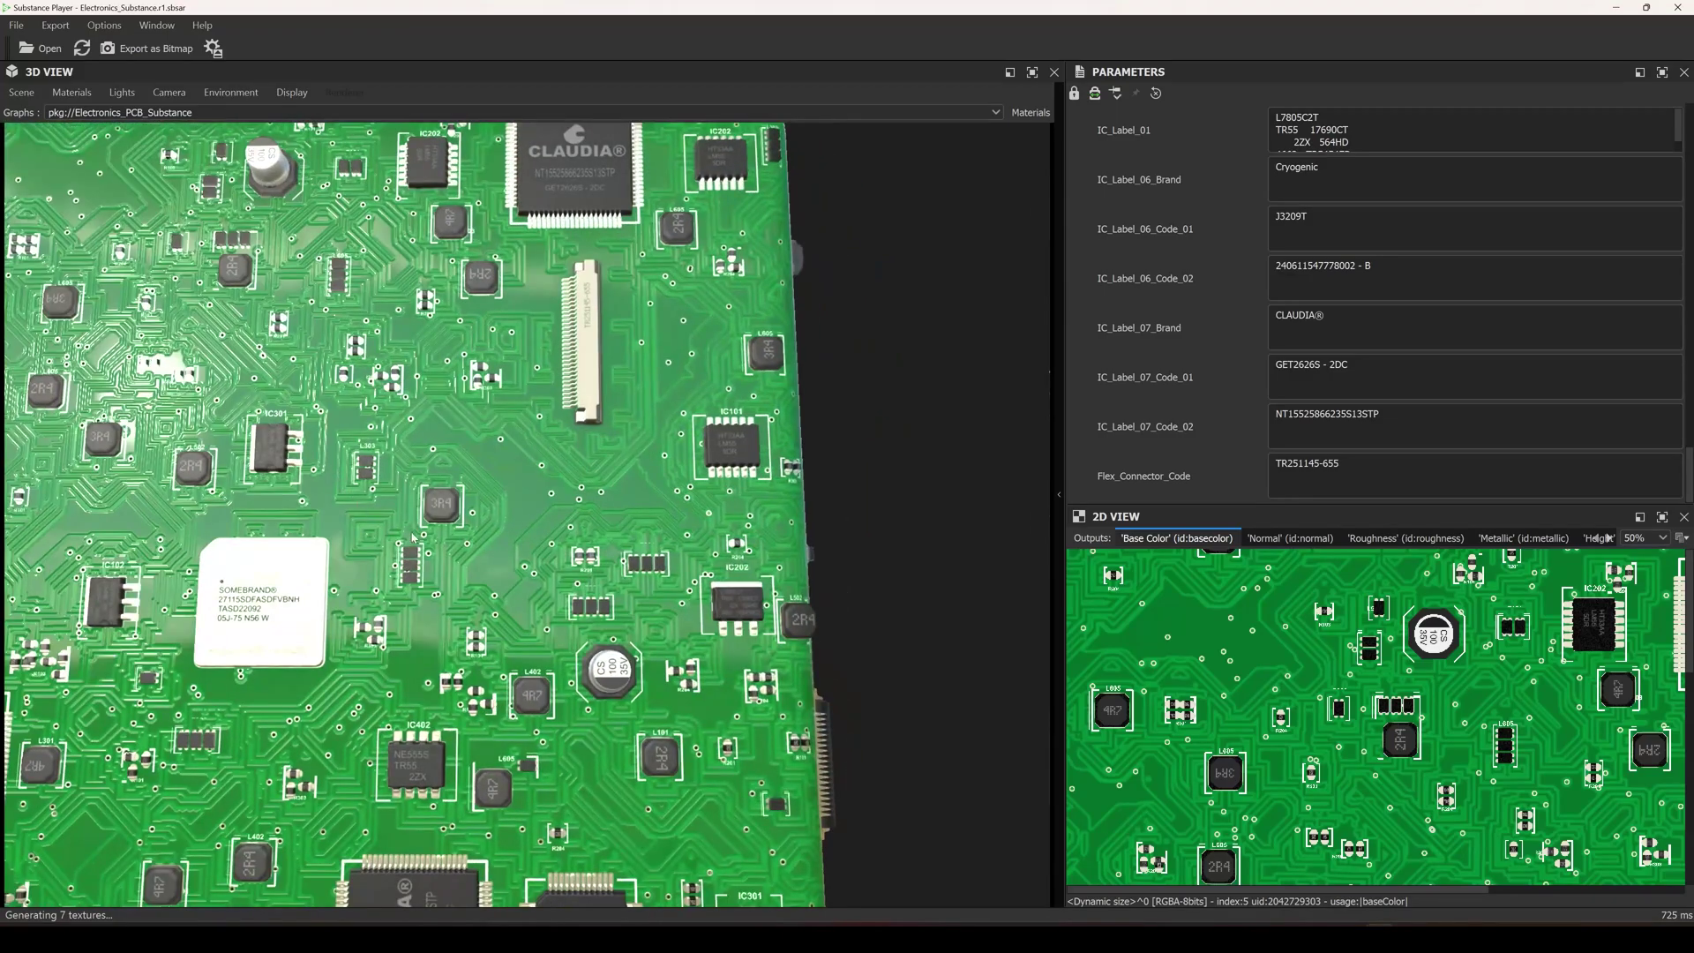
{"action": "scroll", "coordinate": [412, 537], "scroll_direction": "down", "scroll_amount": 6}
{"action": "left_click_drag", "start_coordinate": [501, 577], "coordinate": [805, 530]}
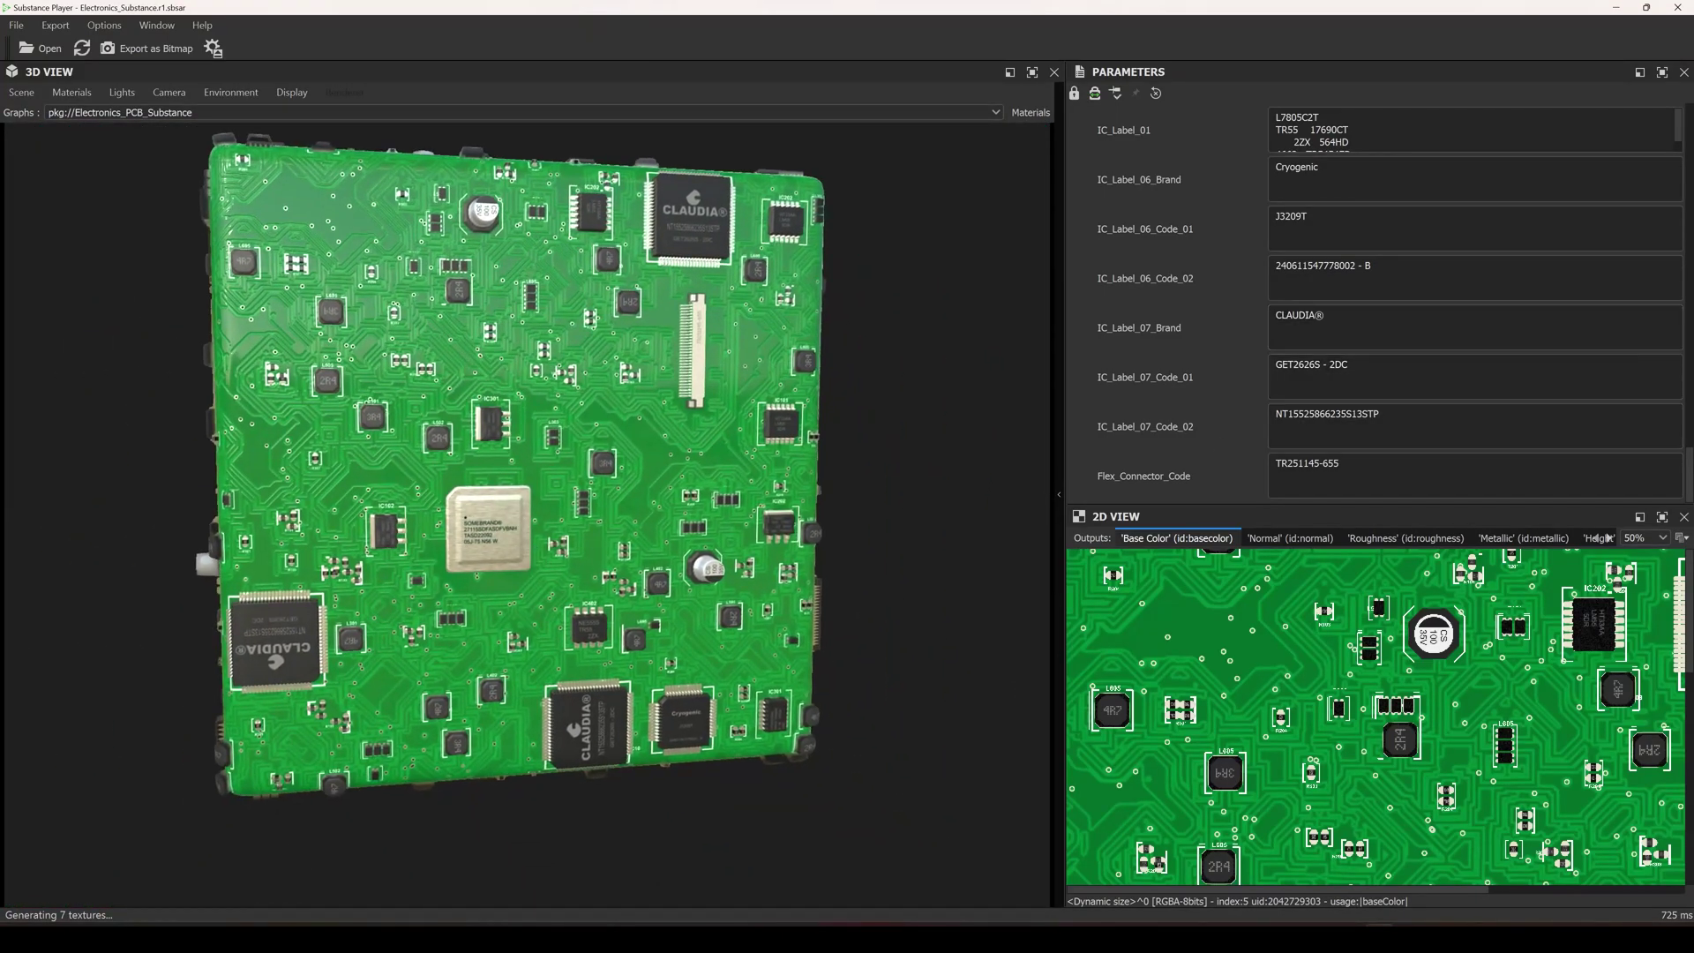
Review the component code text parameters and collapse the Texts parameter group
{"action": "left_click_drag", "start_coordinate": [1687, 463], "coordinate": [1688, 216]}
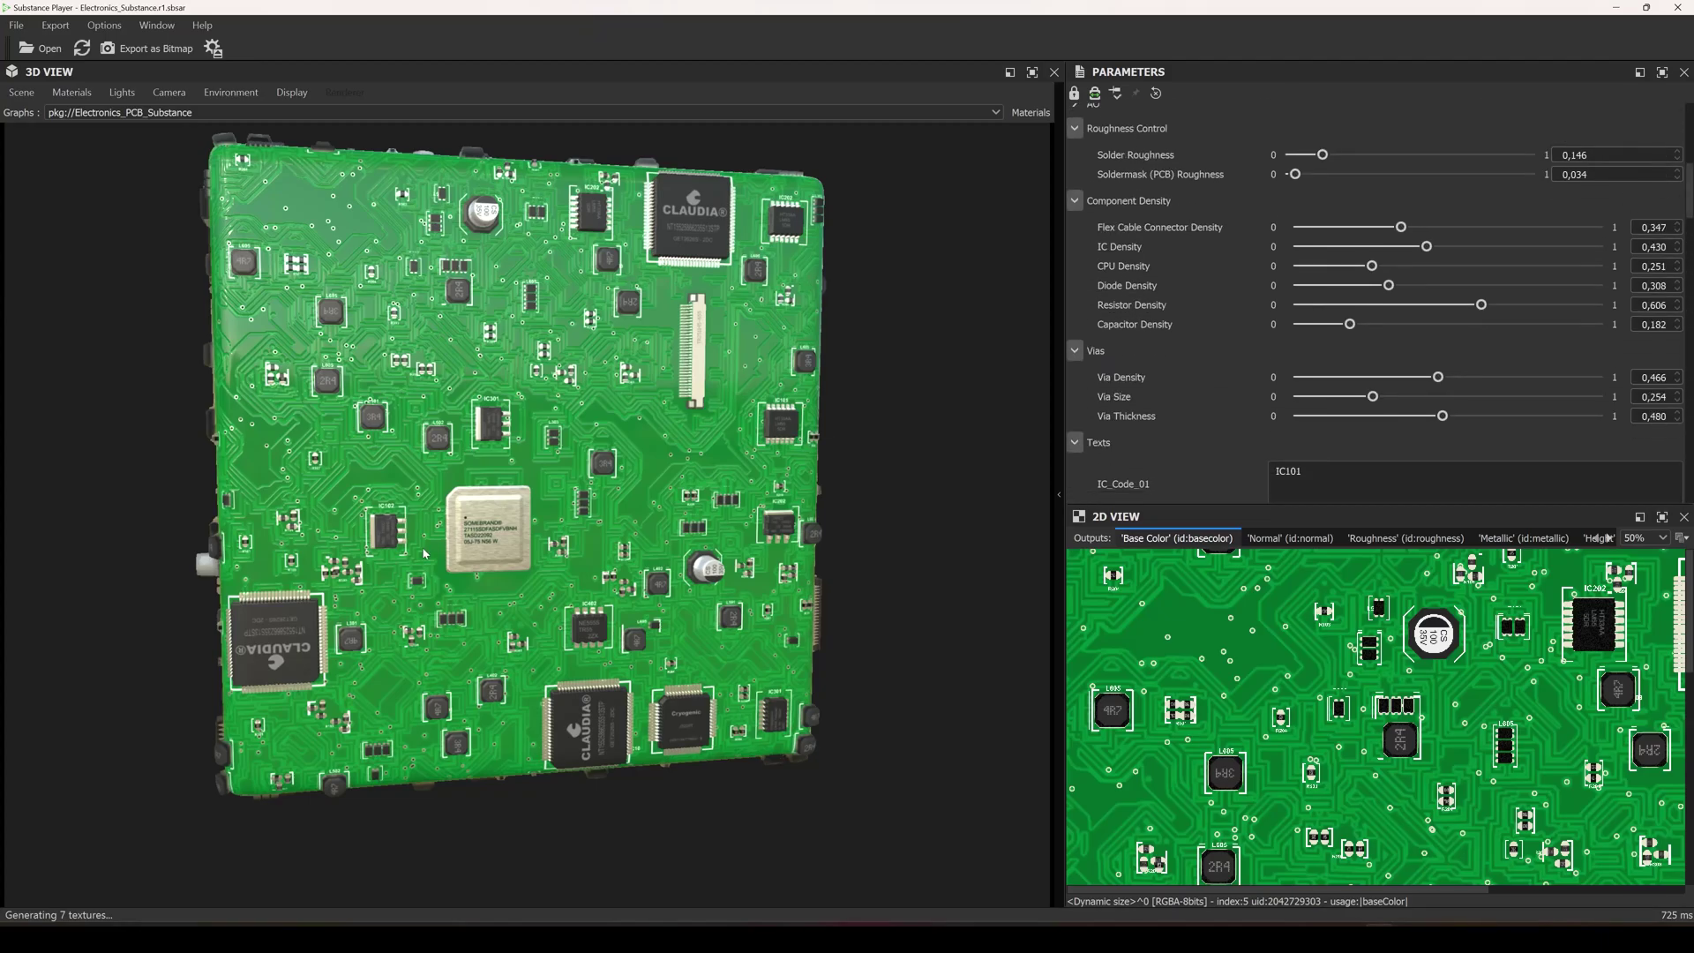
{"action": "scroll", "coordinate": [1239, 351], "scroll_direction": "down", "scroll_amount": 6}
{"action": "scroll", "coordinate": [1205, 370], "scroll_direction": "up", "scroll_amount": 4}
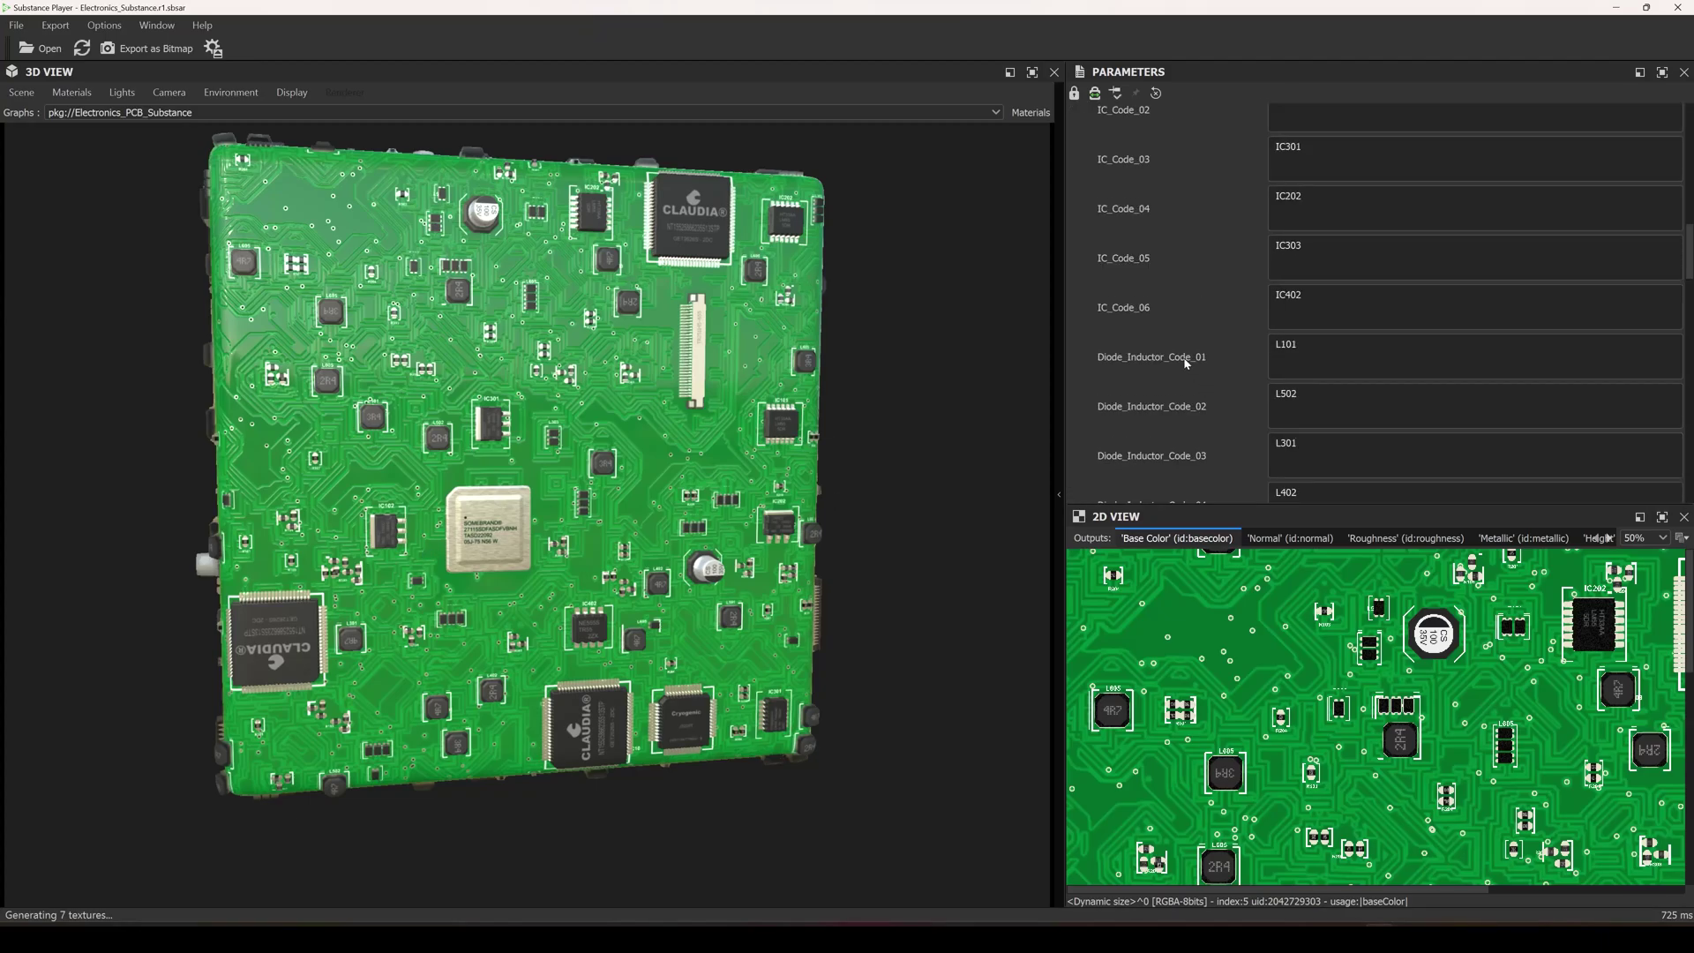
{"action": "scroll", "coordinate": [1142, 326], "scroll_direction": "up", "scroll_amount": 2}
{"action": "scroll", "coordinate": [1045, 330], "scroll_direction": "up", "scroll_amount": 1}
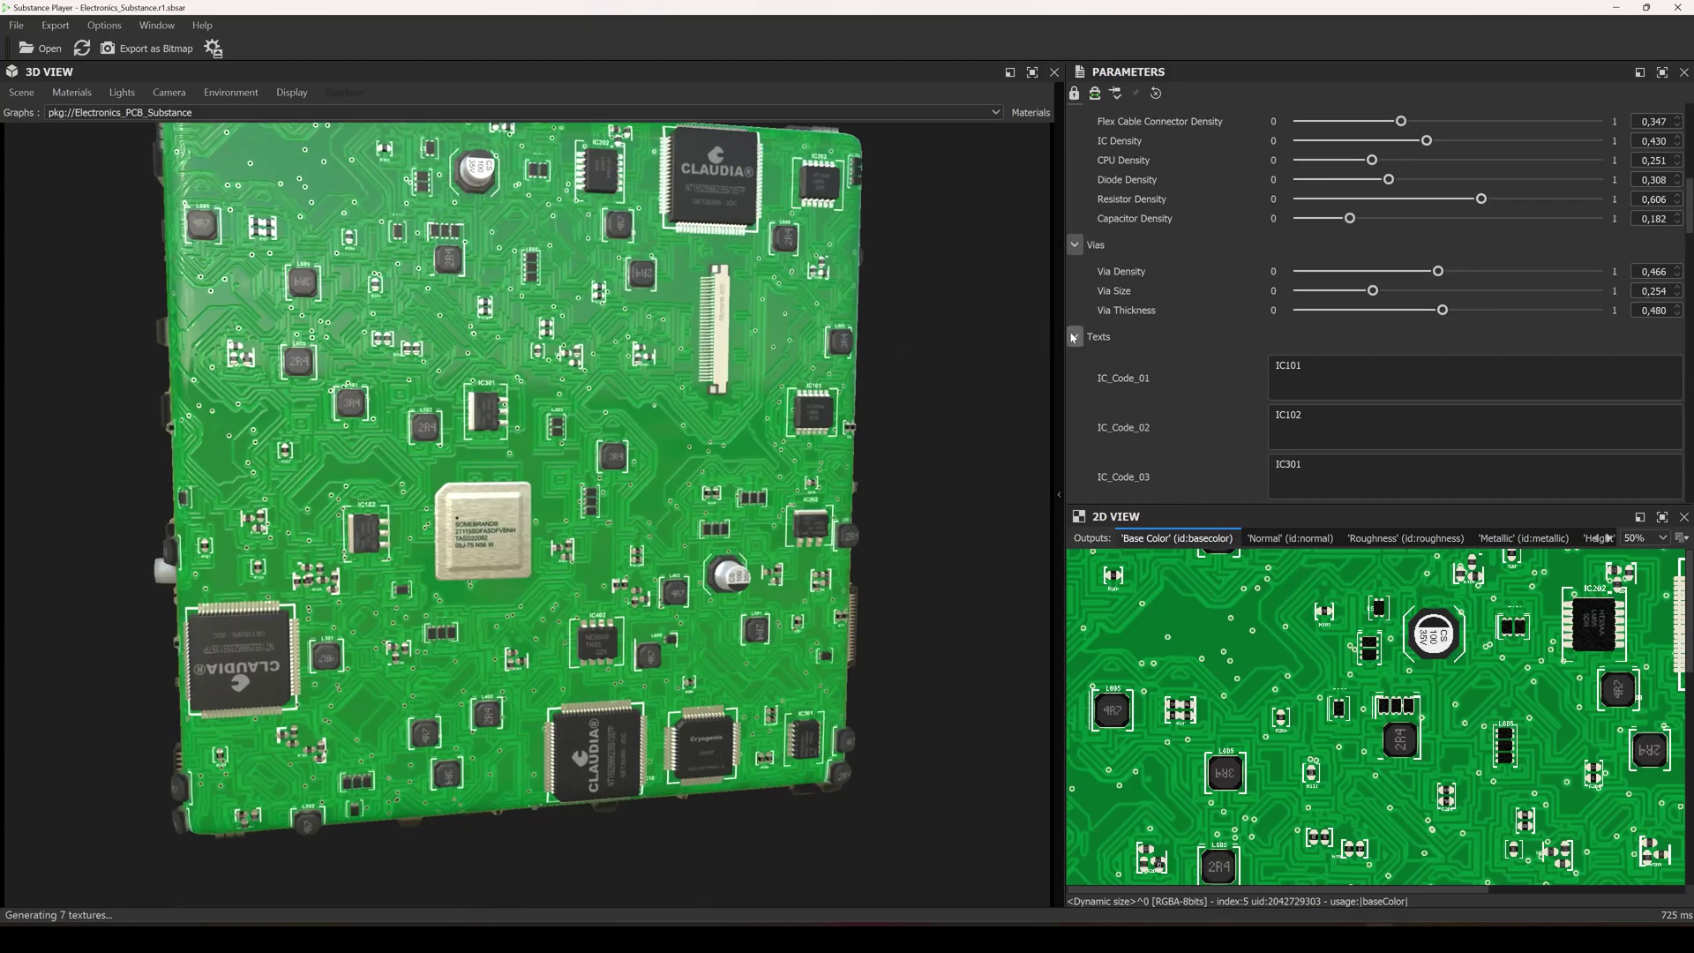
{"action": "left_click", "coordinate": [1074, 336]}
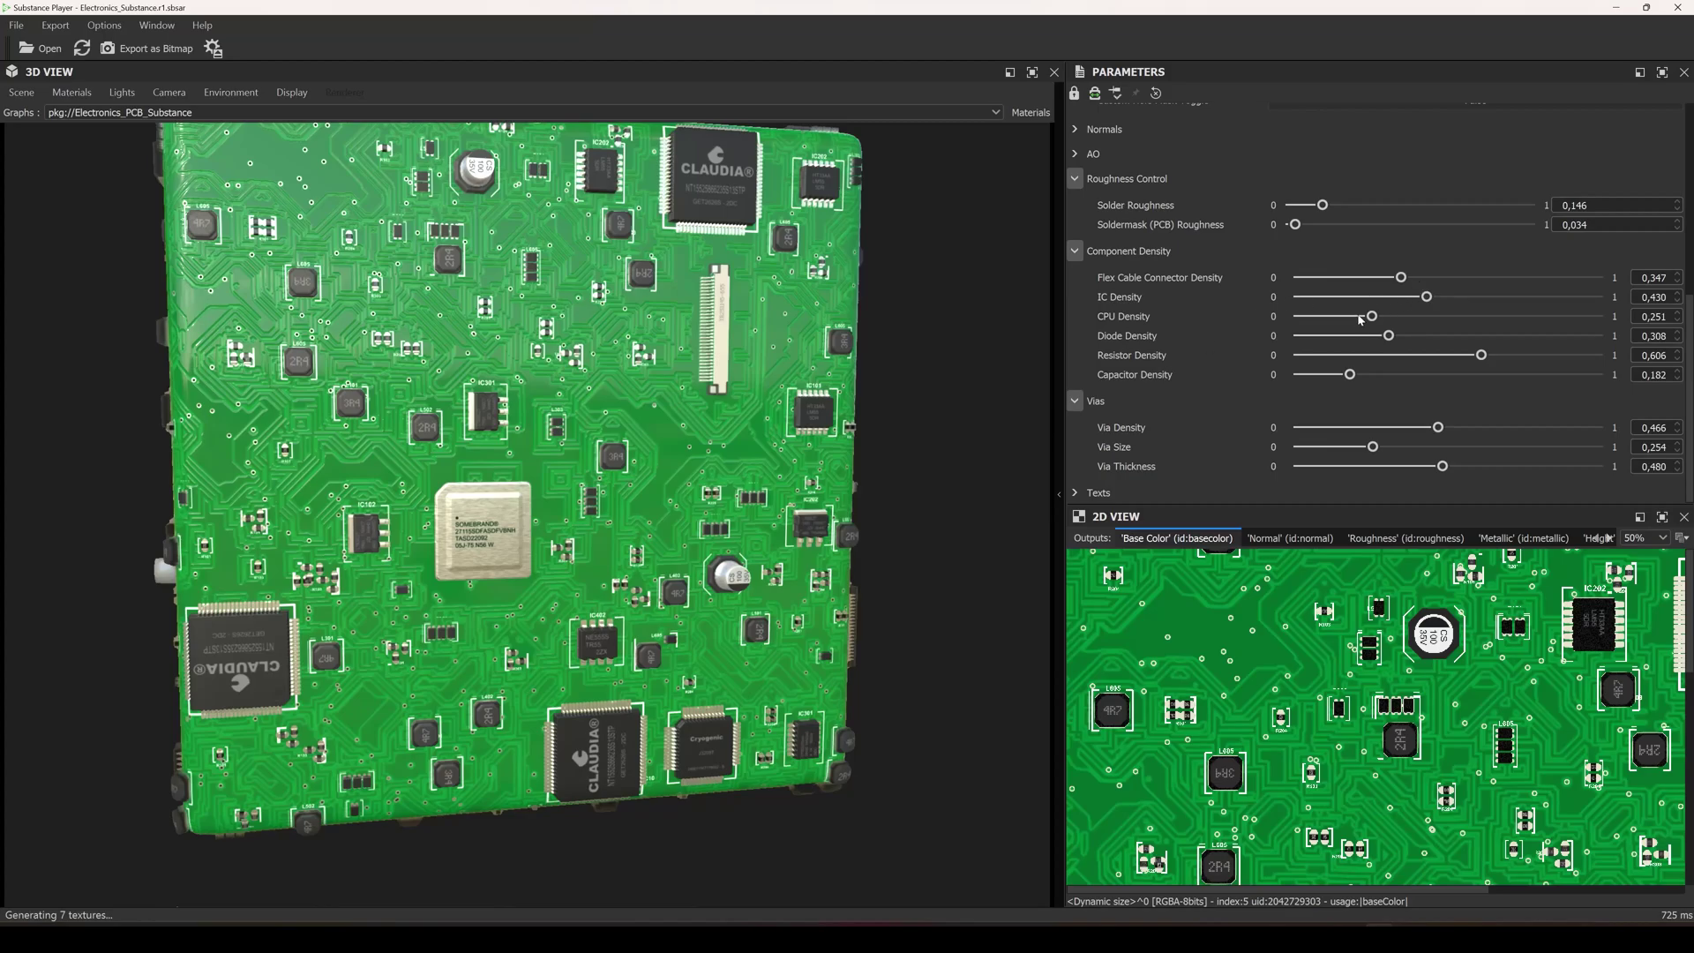
Examine the finished PCB material on the cube from several sides, along with the substance's output and General parameters
{"action": "mouse_move", "coordinate": [493, 456]}
{"action": "left_mouse_down"}
{"action": "mouse_move", "coordinate": [578, 512]}
{"action": "mouse_move", "coordinate": [560, 427]}
{"action": "mouse_move", "coordinate": [506, 426]}
{"action": "left_mouse_up"}
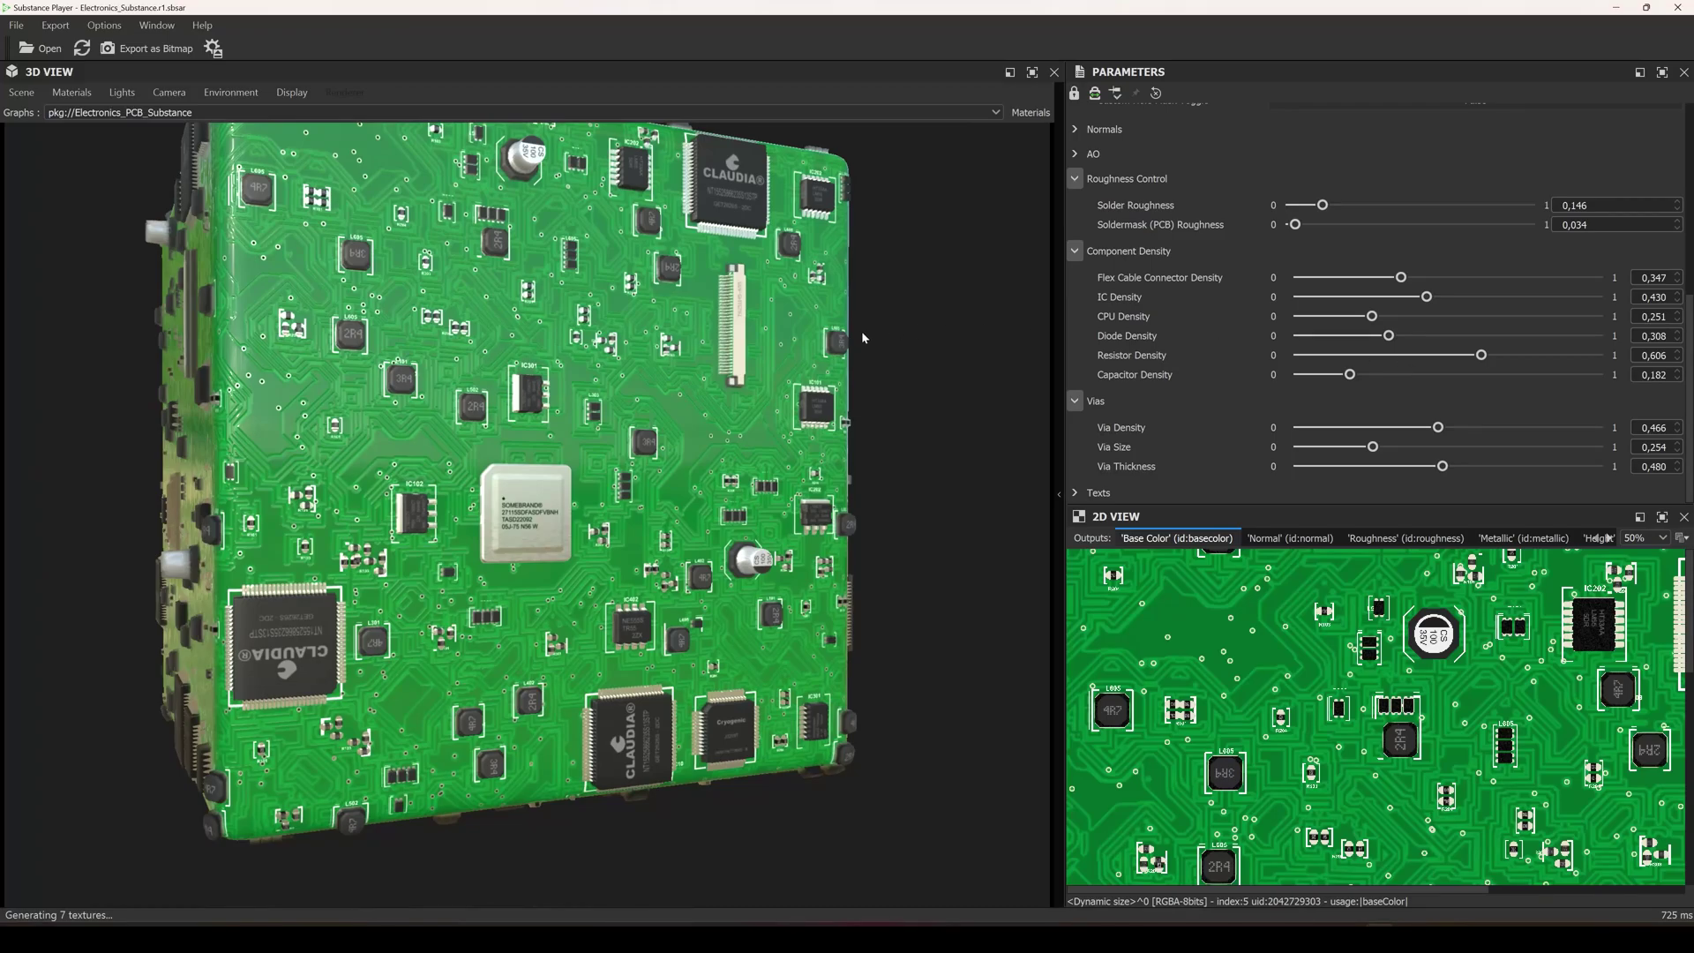
{"action": "scroll", "coordinate": [424, 456], "scroll_direction": "up", "scroll_amount": 2}
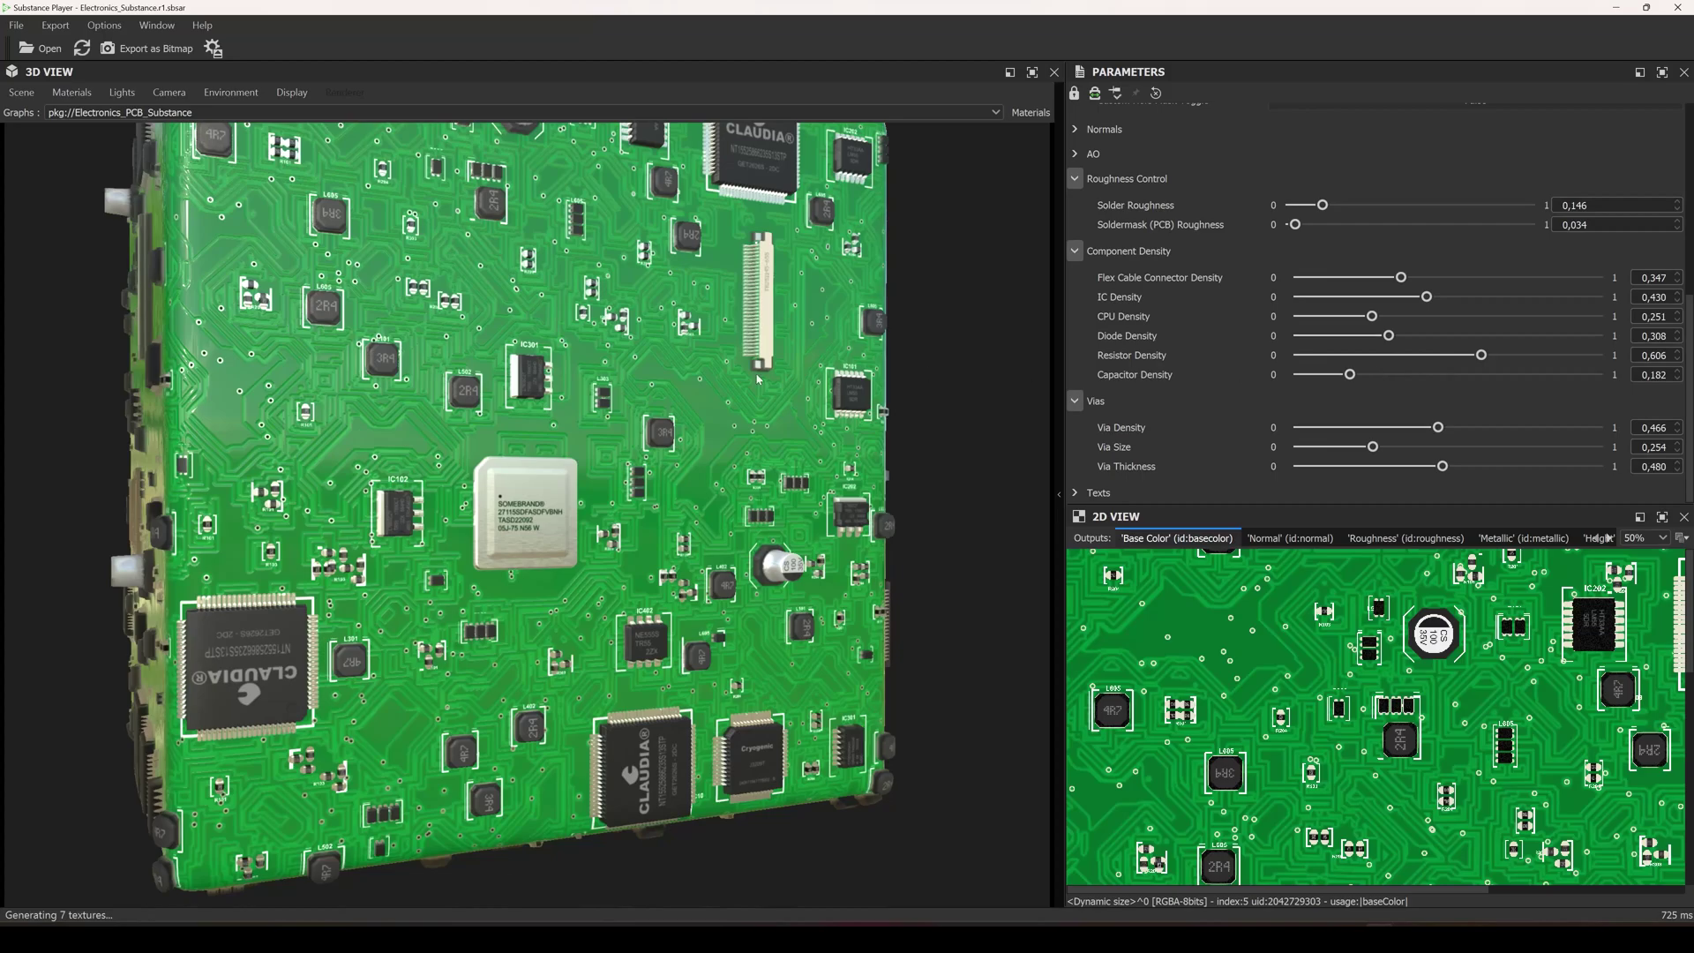
{"action": "left_click_drag", "start_coordinate": [950, 413], "coordinate": [672, 449]}
{"action": "scroll", "coordinate": [683, 463], "scroll_direction": "down", "scroll_amount": 2}
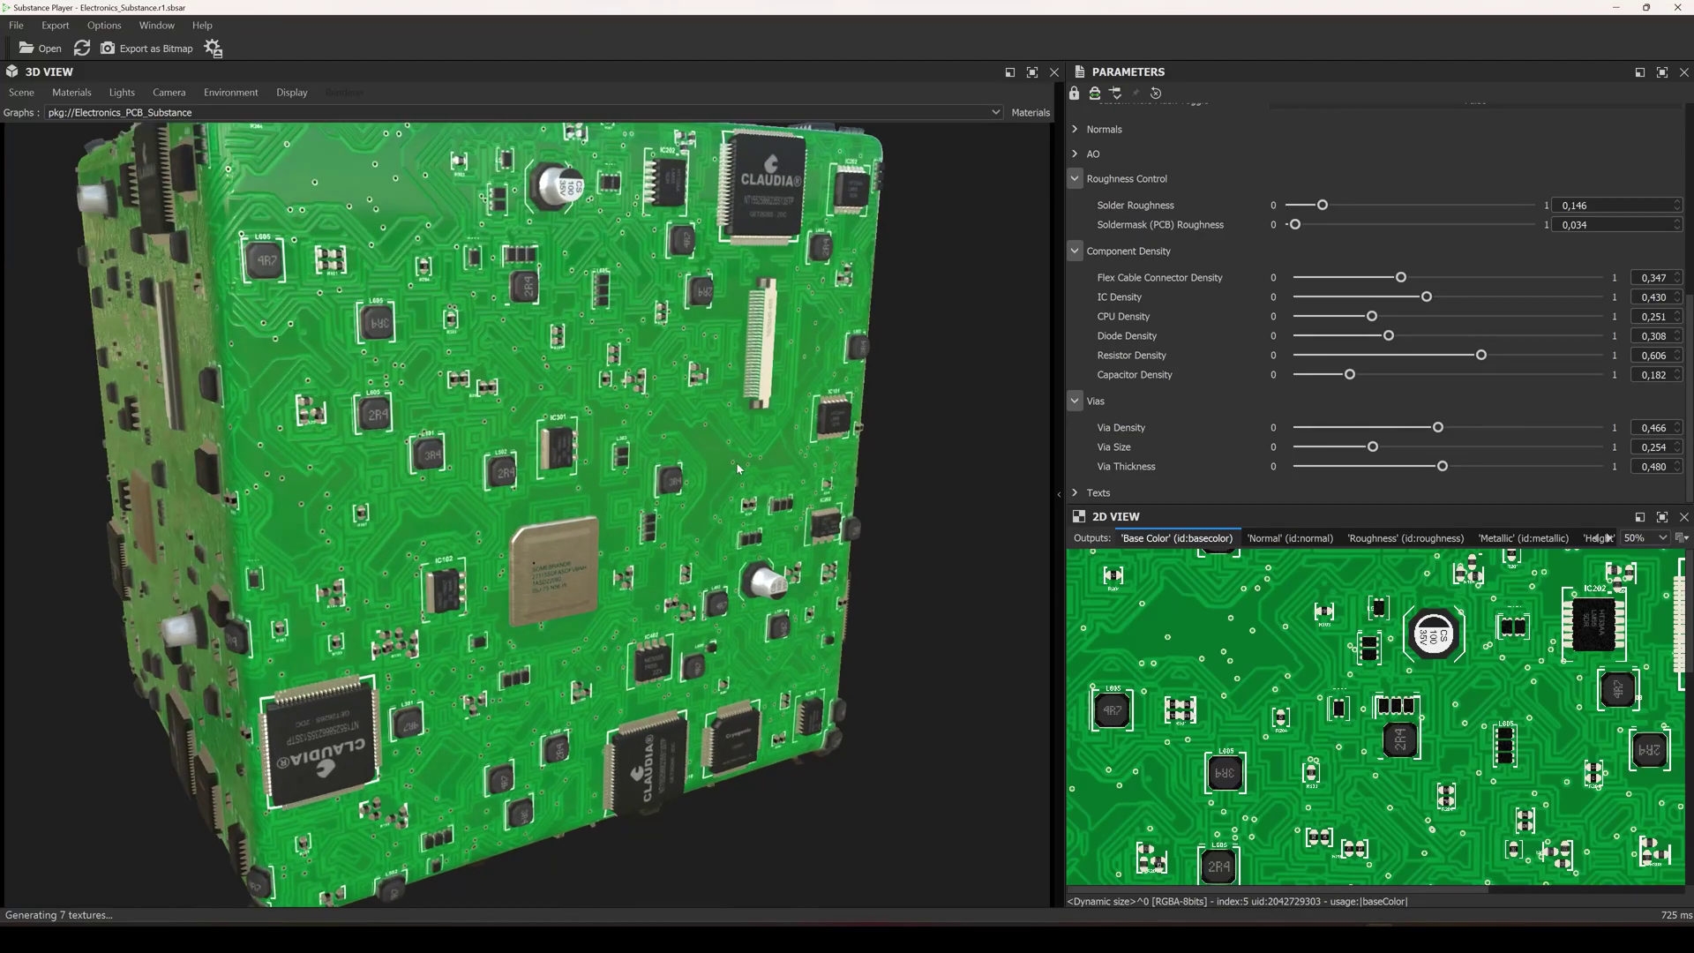
{"action": "scroll", "coordinate": [544, 547], "scroll_direction": "down", "scroll_amount": 3}
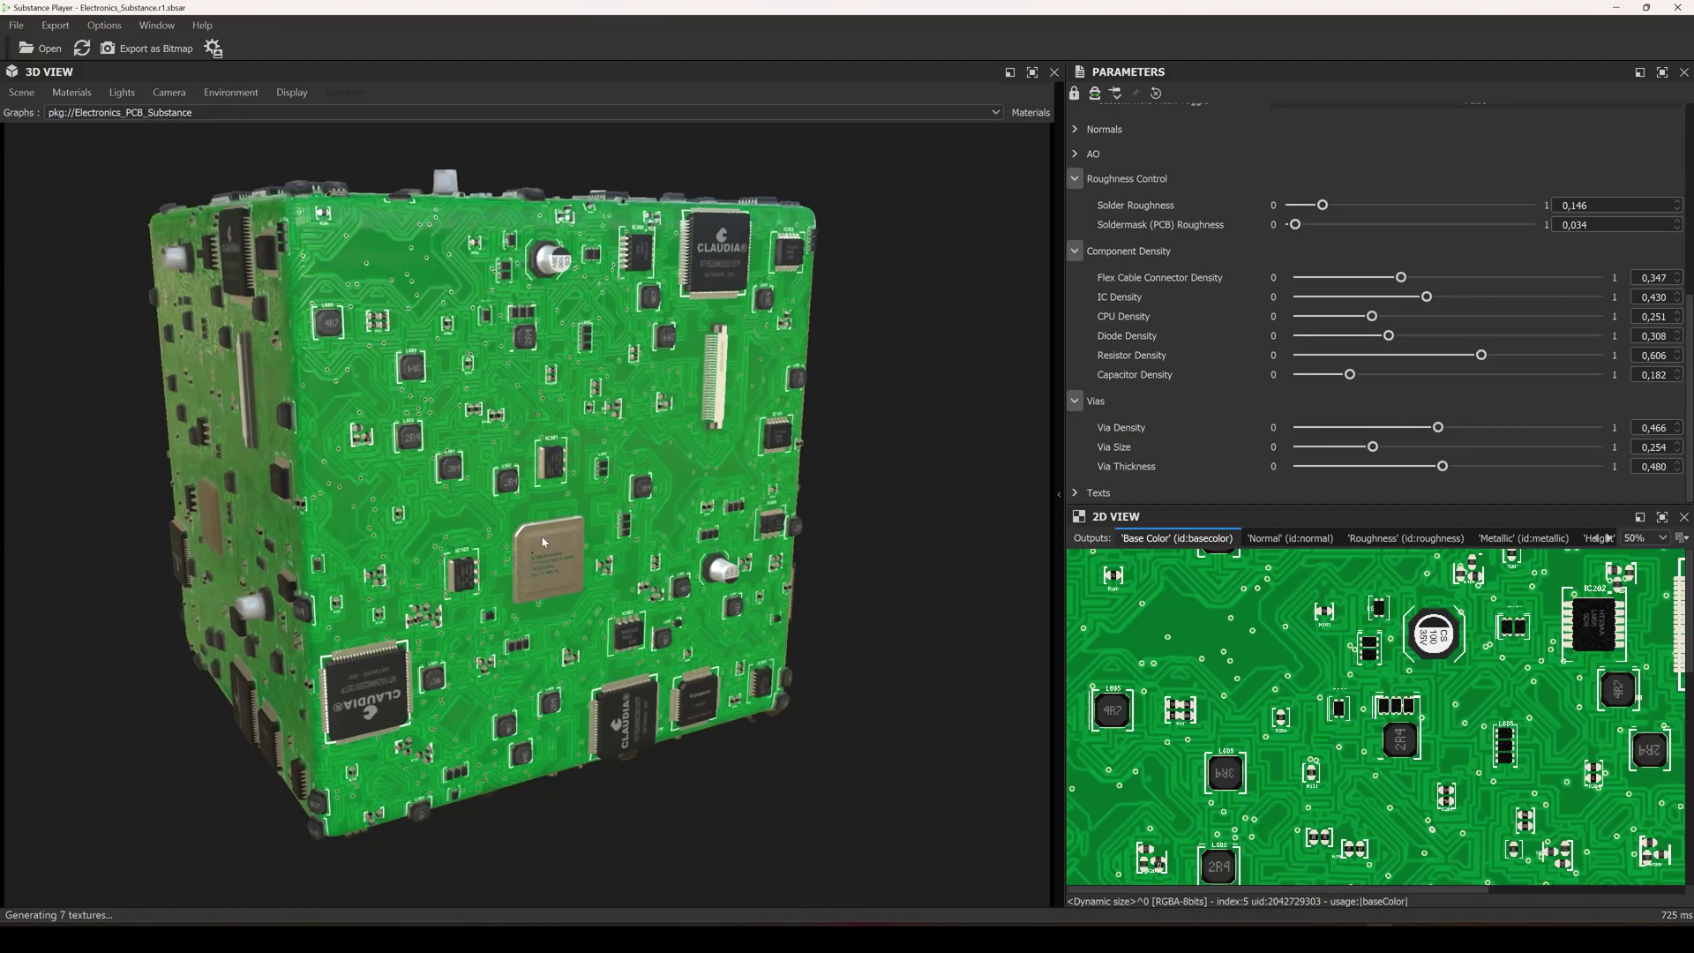
{"action": "left_click_drag", "start_coordinate": [533, 515], "coordinate": [460, 475]}
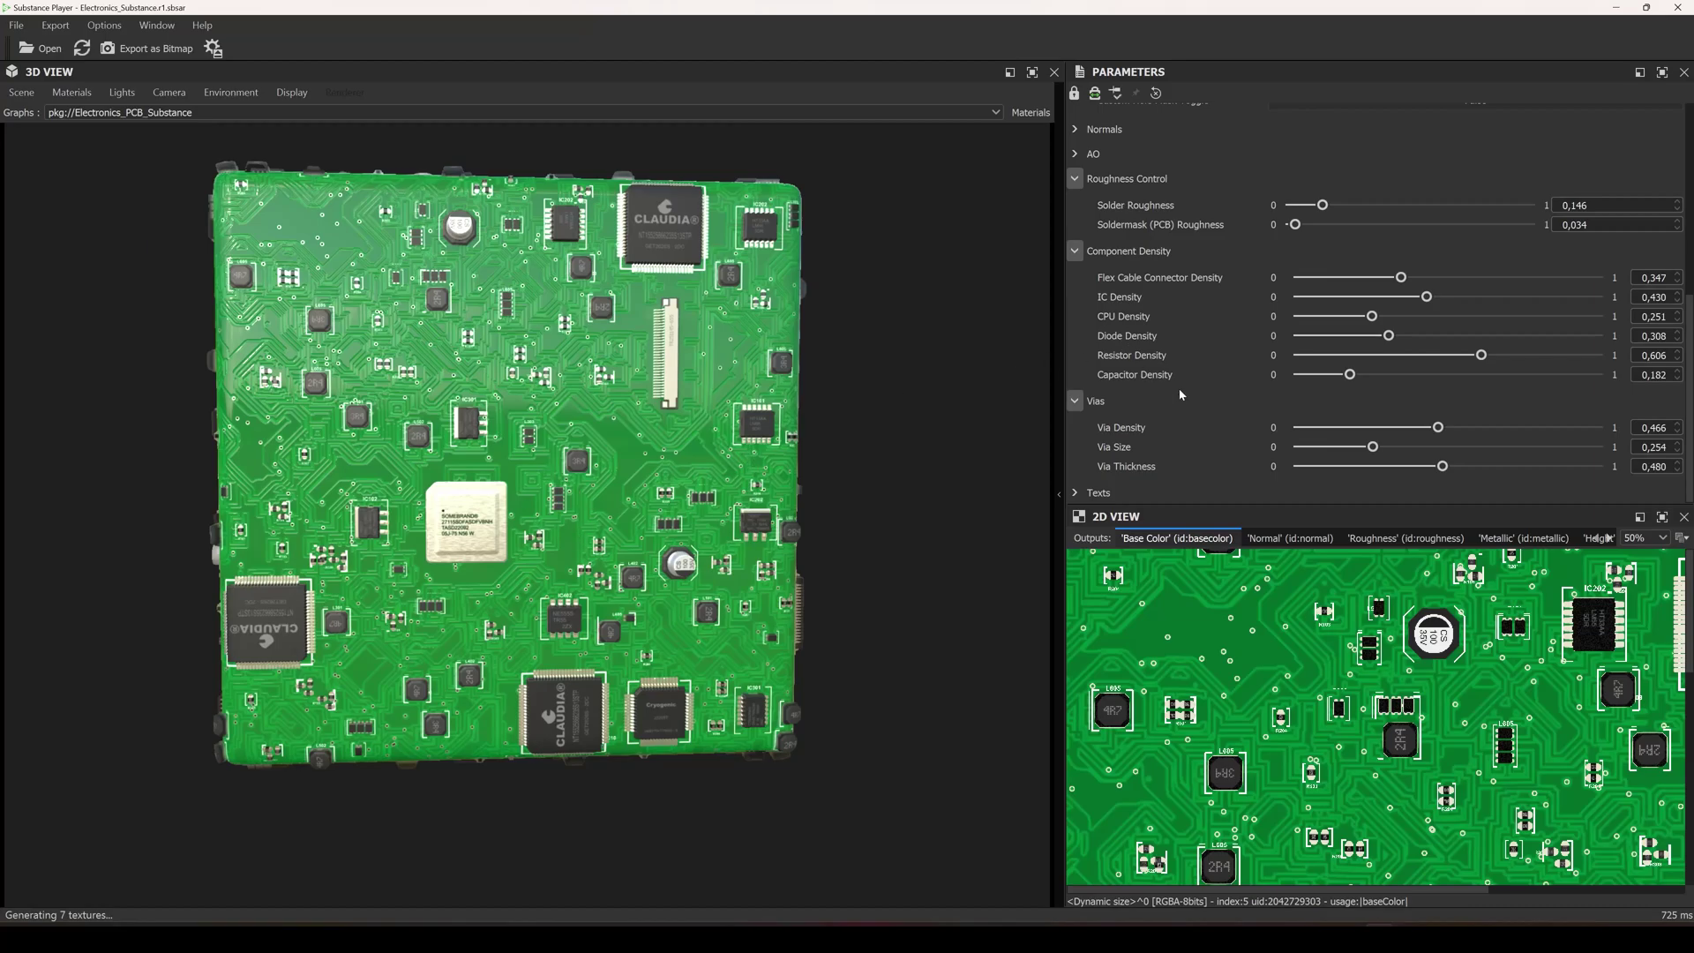
{"action": "scroll", "coordinate": [1182, 392], "scroll_direction": "up", "scroll_amount": 5}
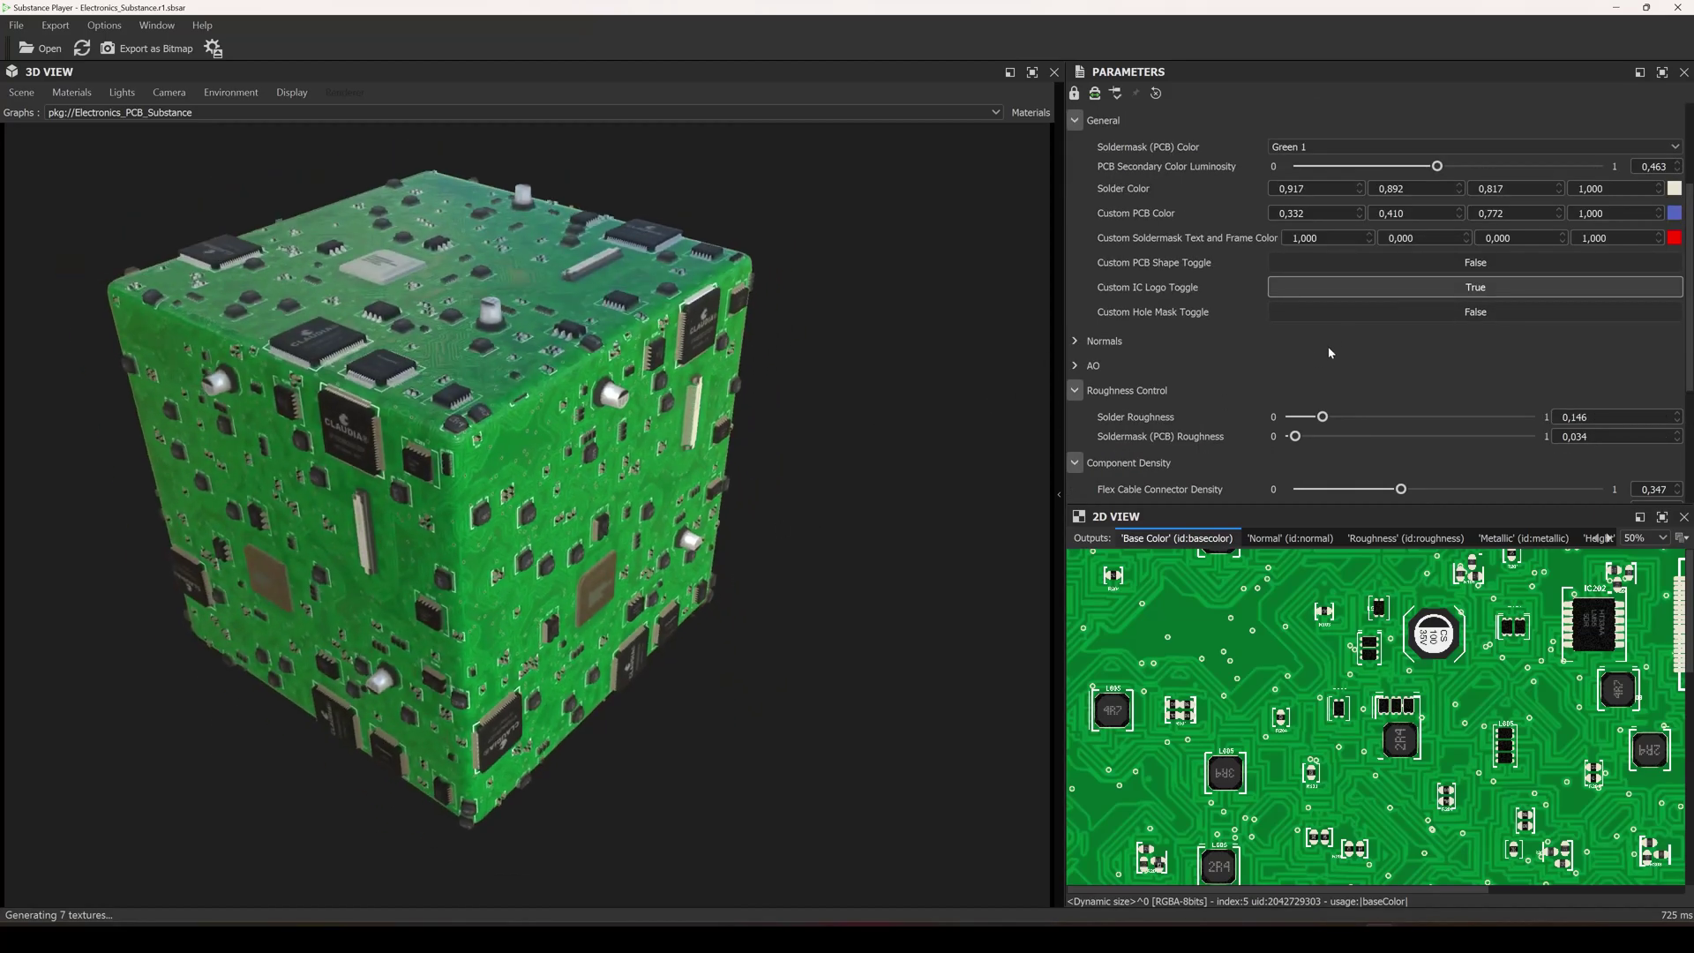
{"action": "scroll", "coordinate": [1275, 393], "scroll_direction": "up", "scroll_amount": 4}
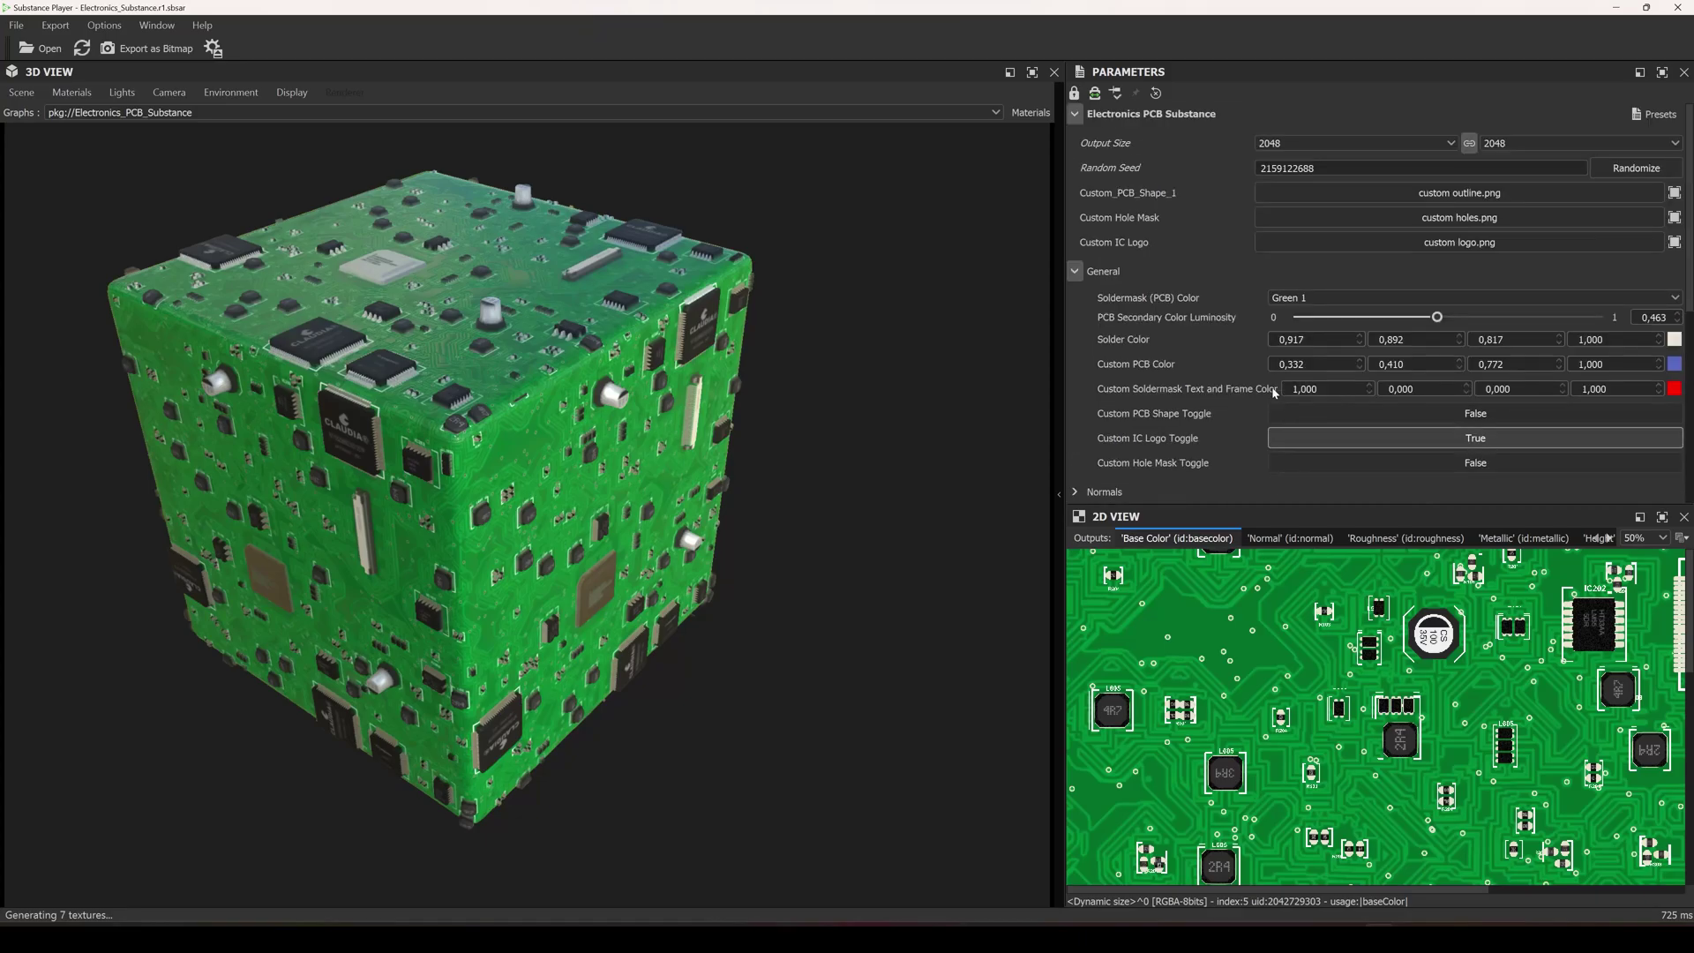
{"action": "left_click_drag", "start_coordinate": [361, 495], "coordinate": [479, 430]}
{"action": "scroll", "coordinate": [493, 399], "scroll_direction": "up", "scroll_amount": 3}
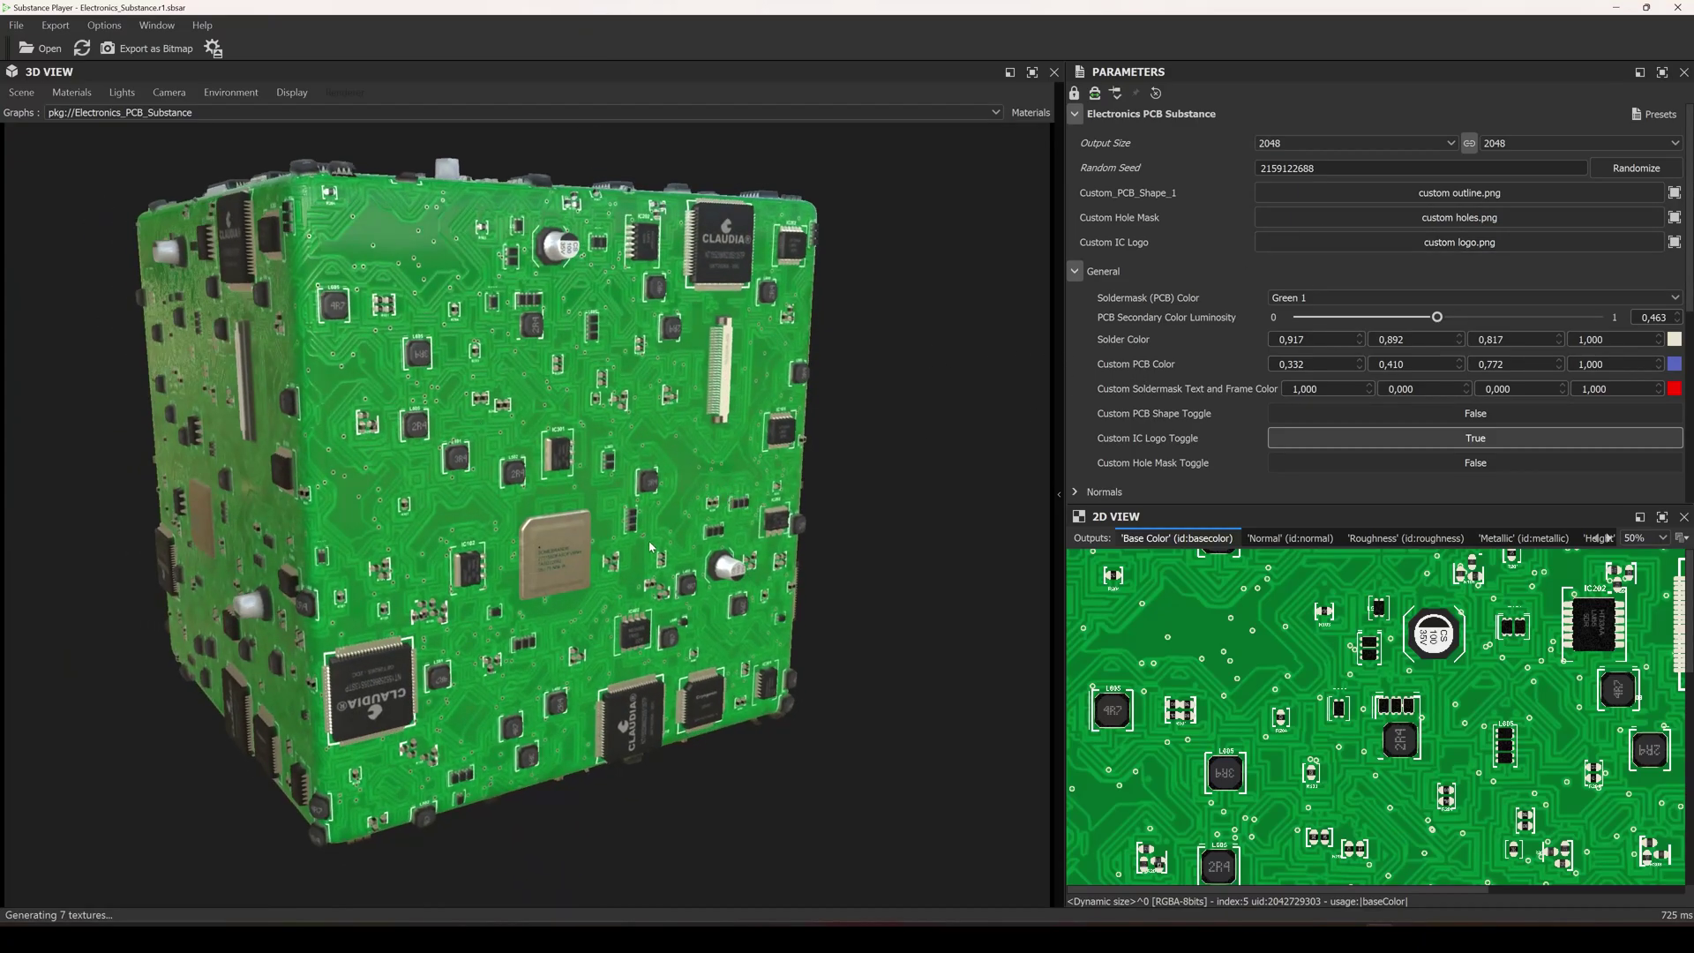
{"action": "left_click_drag", "start_coordinate": [679, 538], "coordinate": [618, 536]}
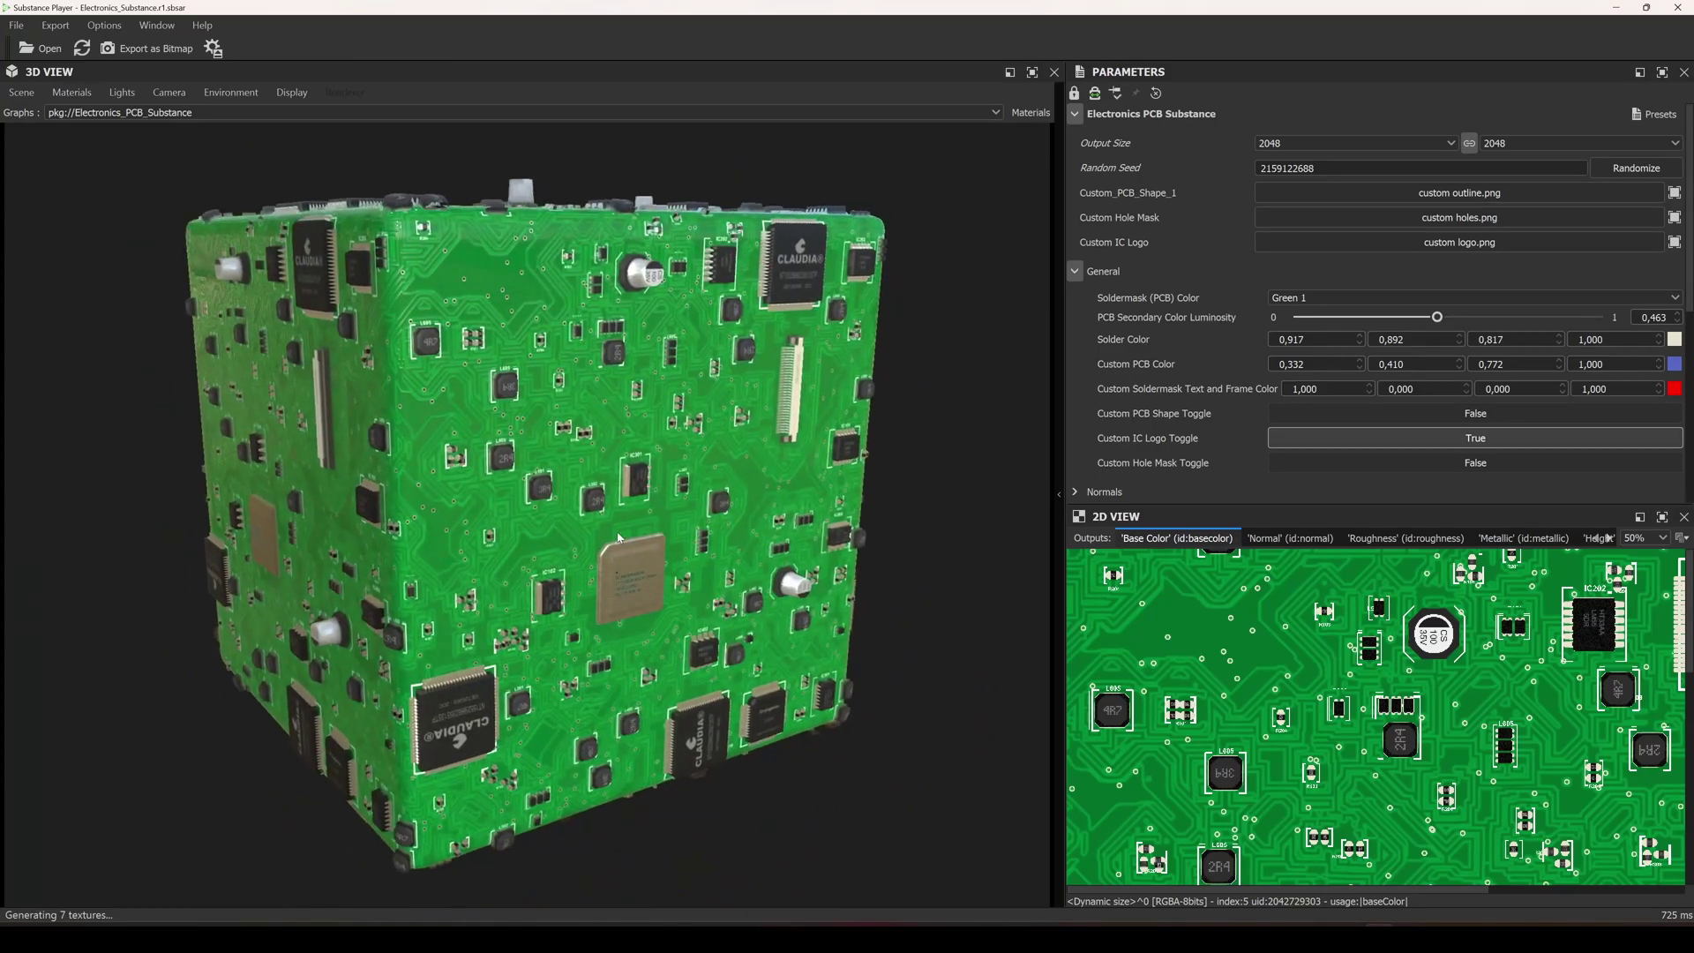